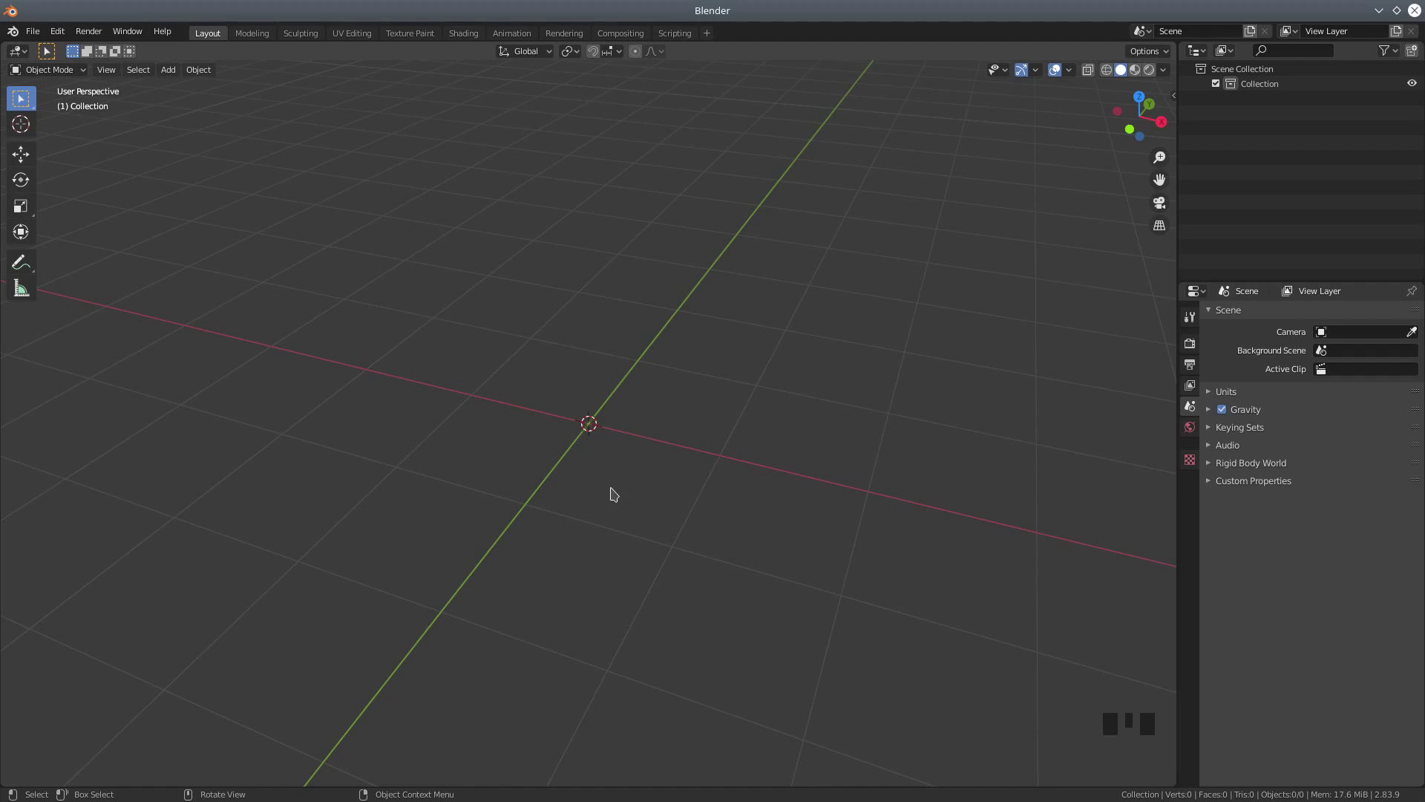
Add an armature at the world origin in the front orthographic view.
{"action": "key", "text": "KP_3"}
{"action": "key", "text": "KP_1"}
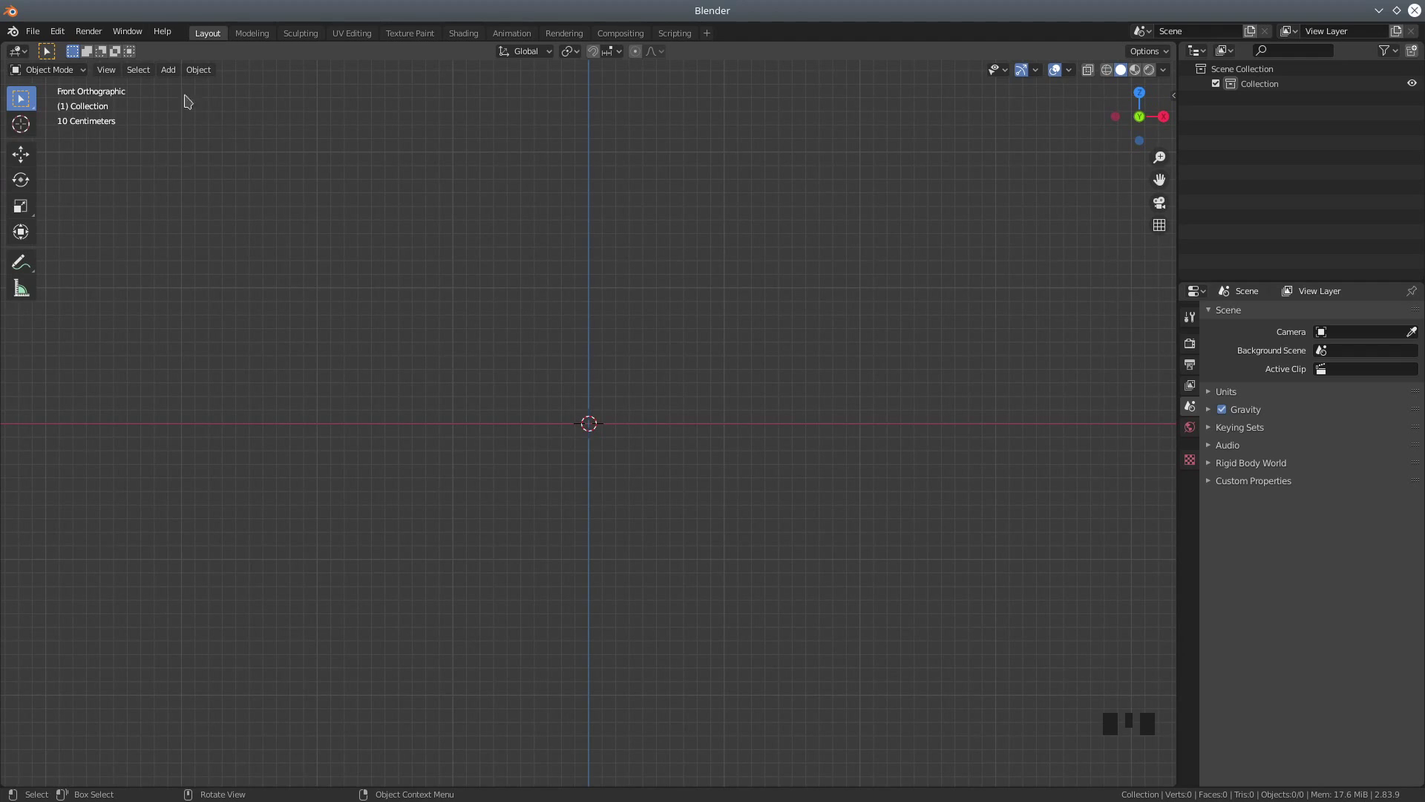
{"action": "left_click", "coordinate": [169, 71]}
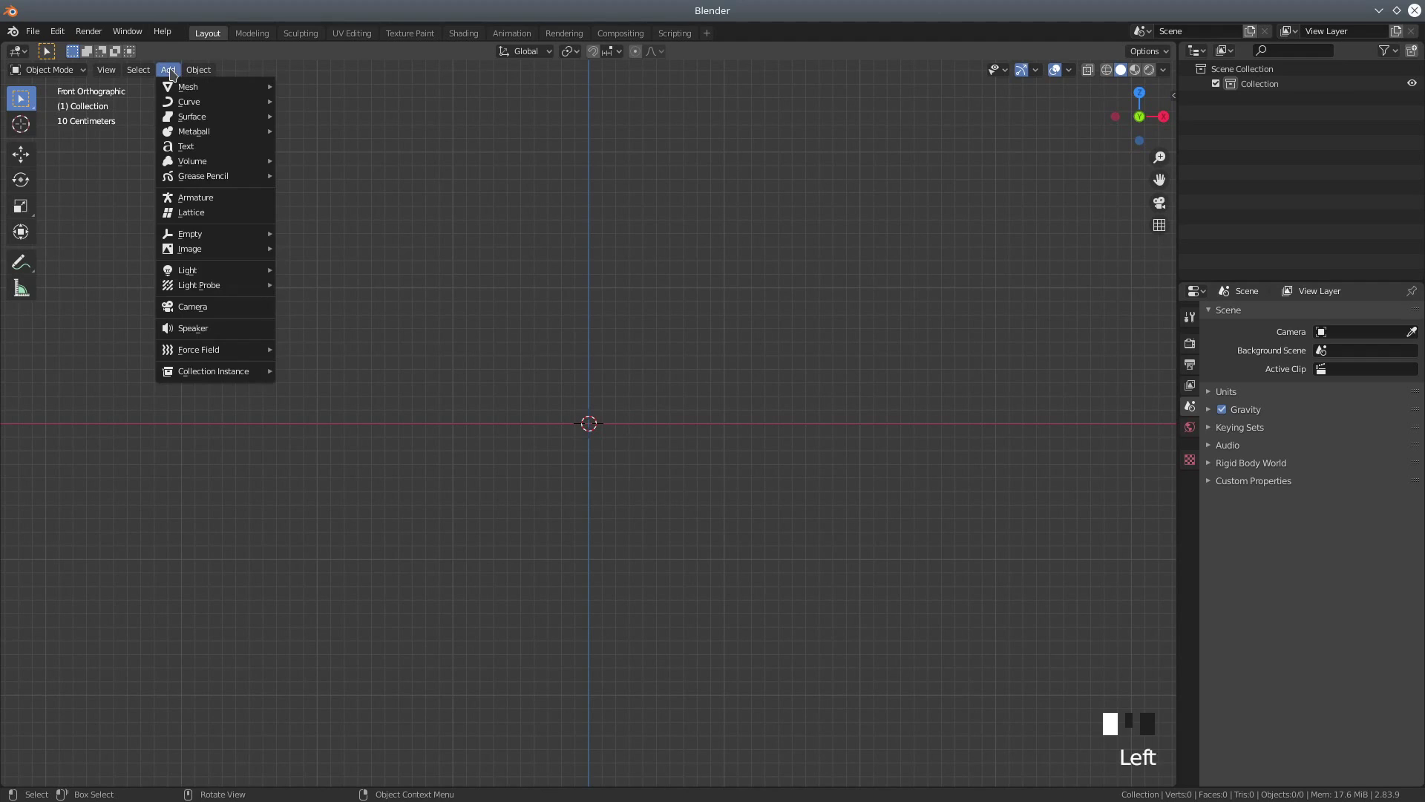
{"action": "mouse_move", "coordinate": [191, 182]}
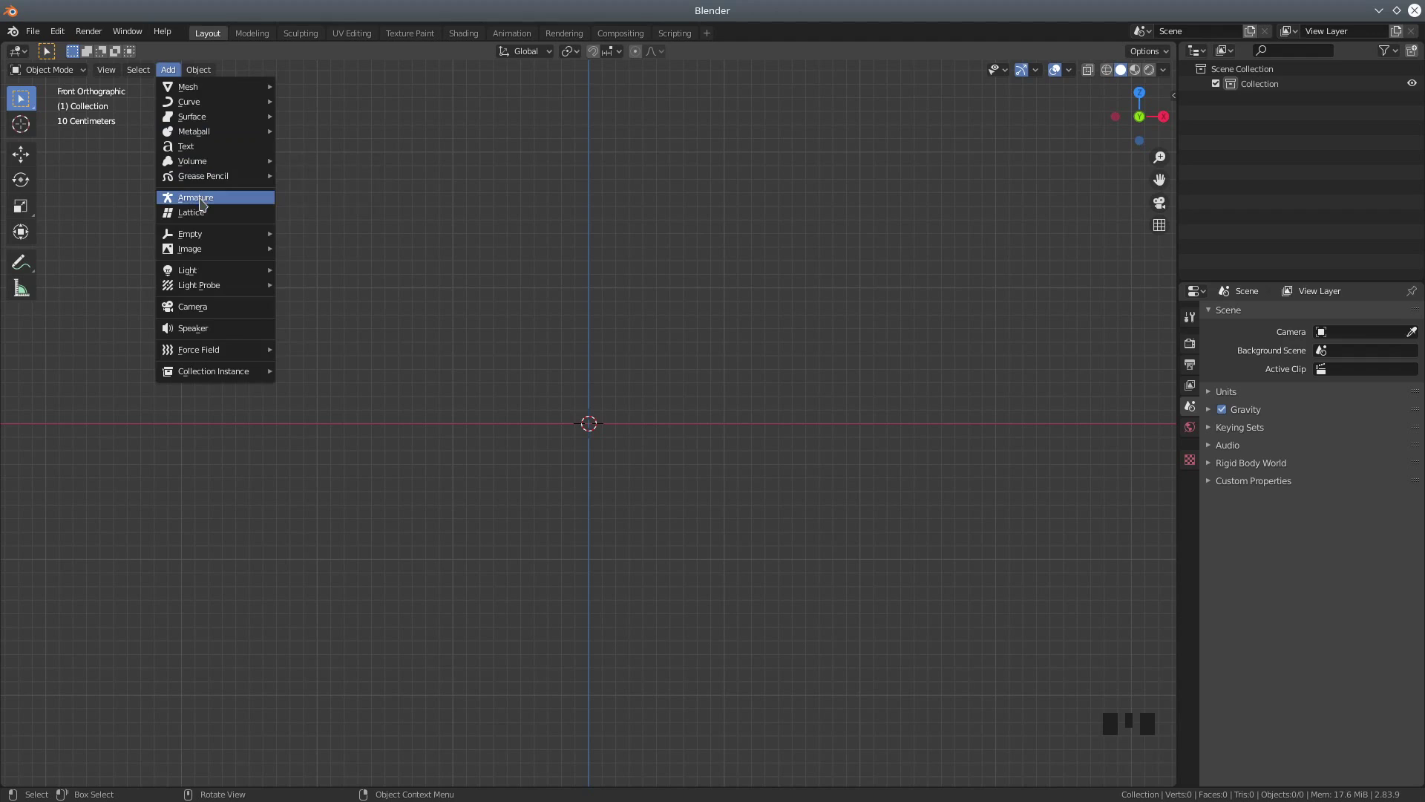
{"action": "left_click", "coordinate": [196, 199]}
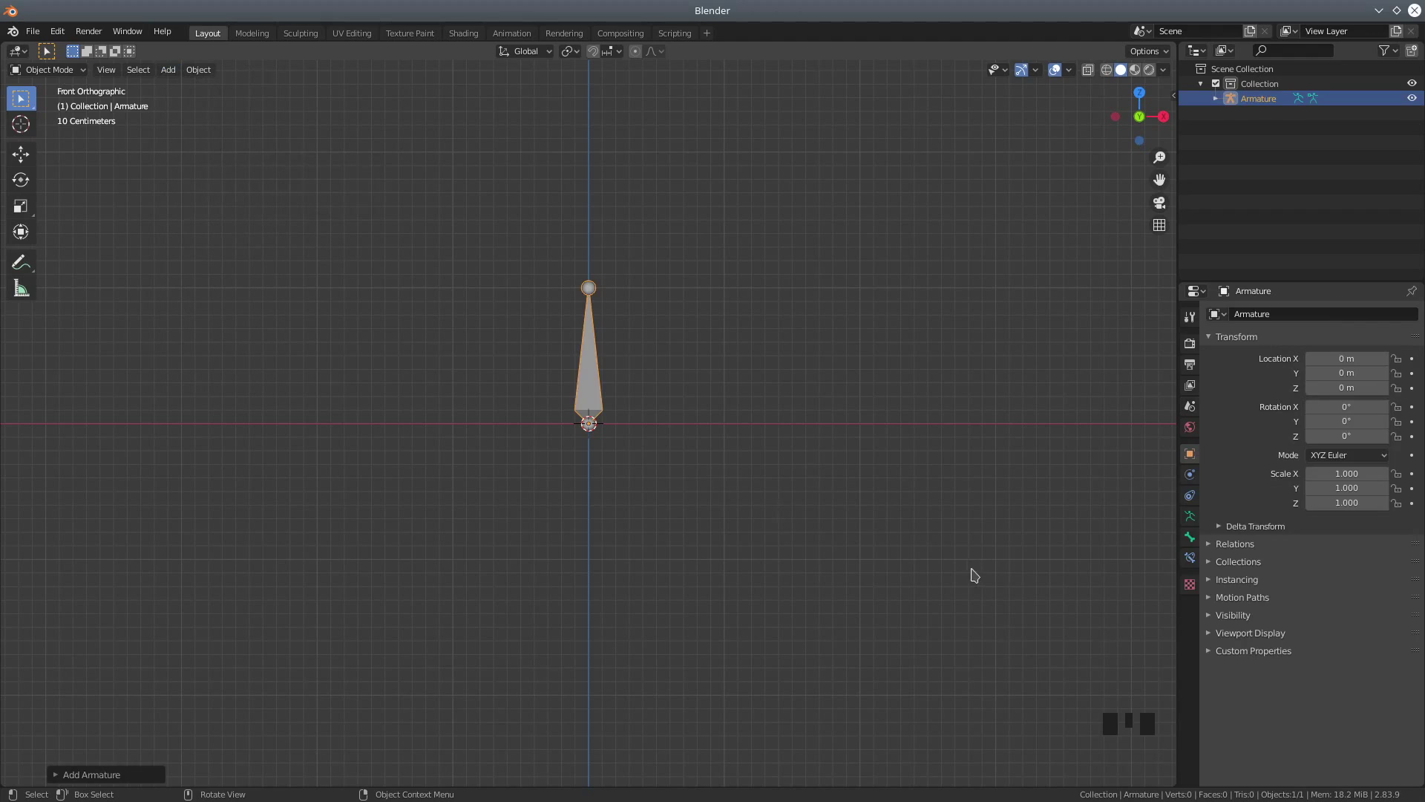
Enable the Name and In Front viewport display options for the armature object.
{"action": "left_click", "coordinate": [1214, 617]}
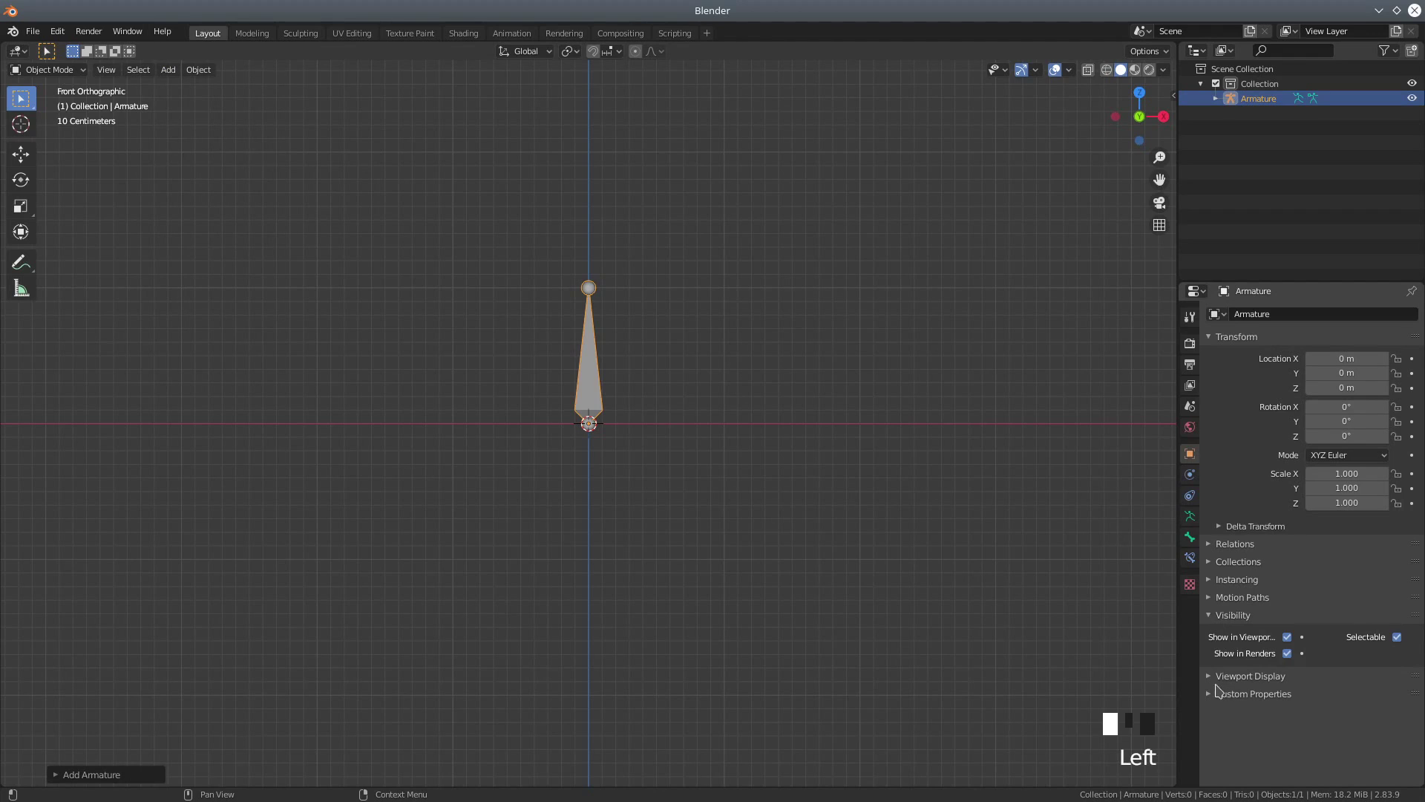
{"action": "left_click", "coordinate": [1211, 677]}
{"action": "scroll", "coordinate": [1298, 668], "scroll_direction": "down", "scroll_amount": 3}
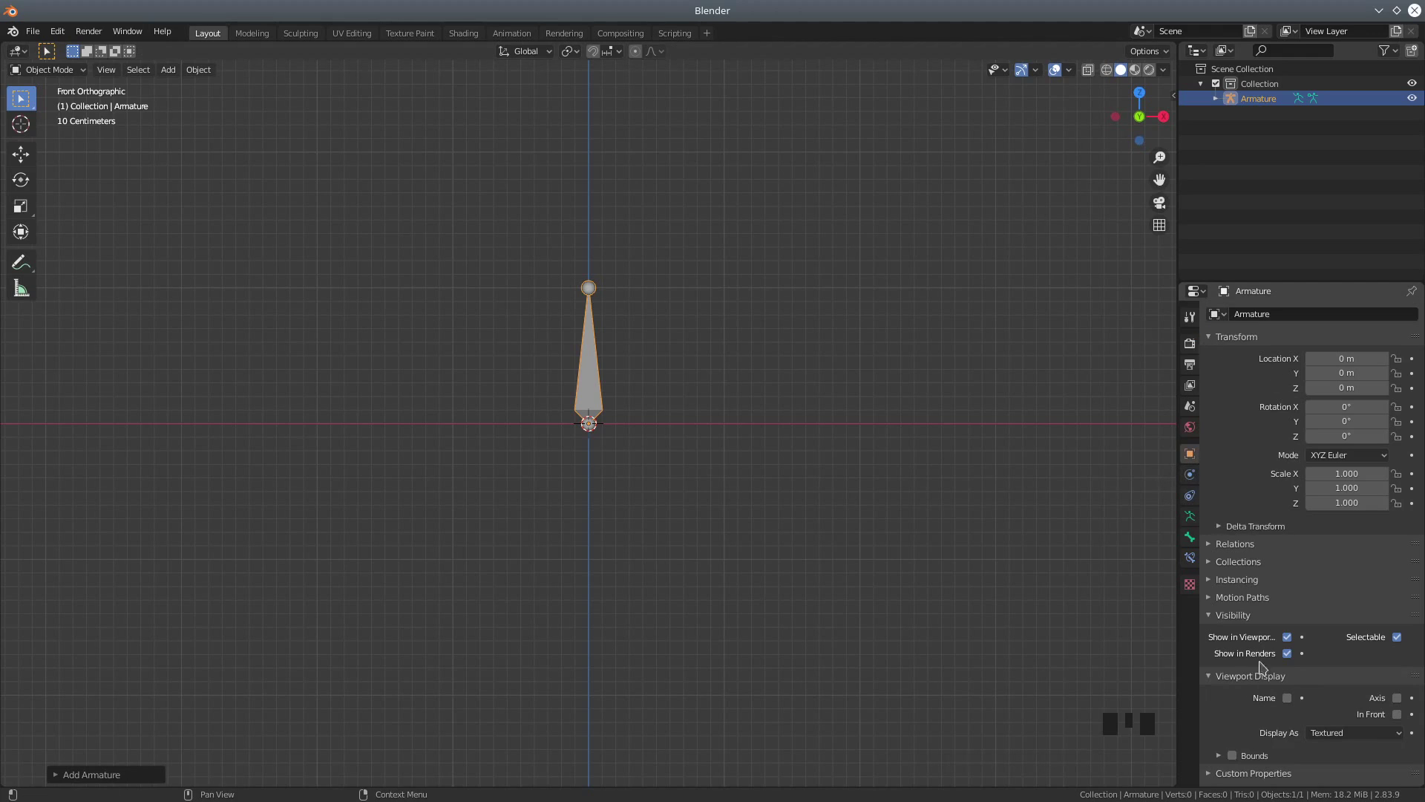
{"action": "left_click", "coordinate": [1290, 699]}
{"action": "scroll", "coordinate": [795, 655], "scroll_direction": "up", "scroll_amount": 3}
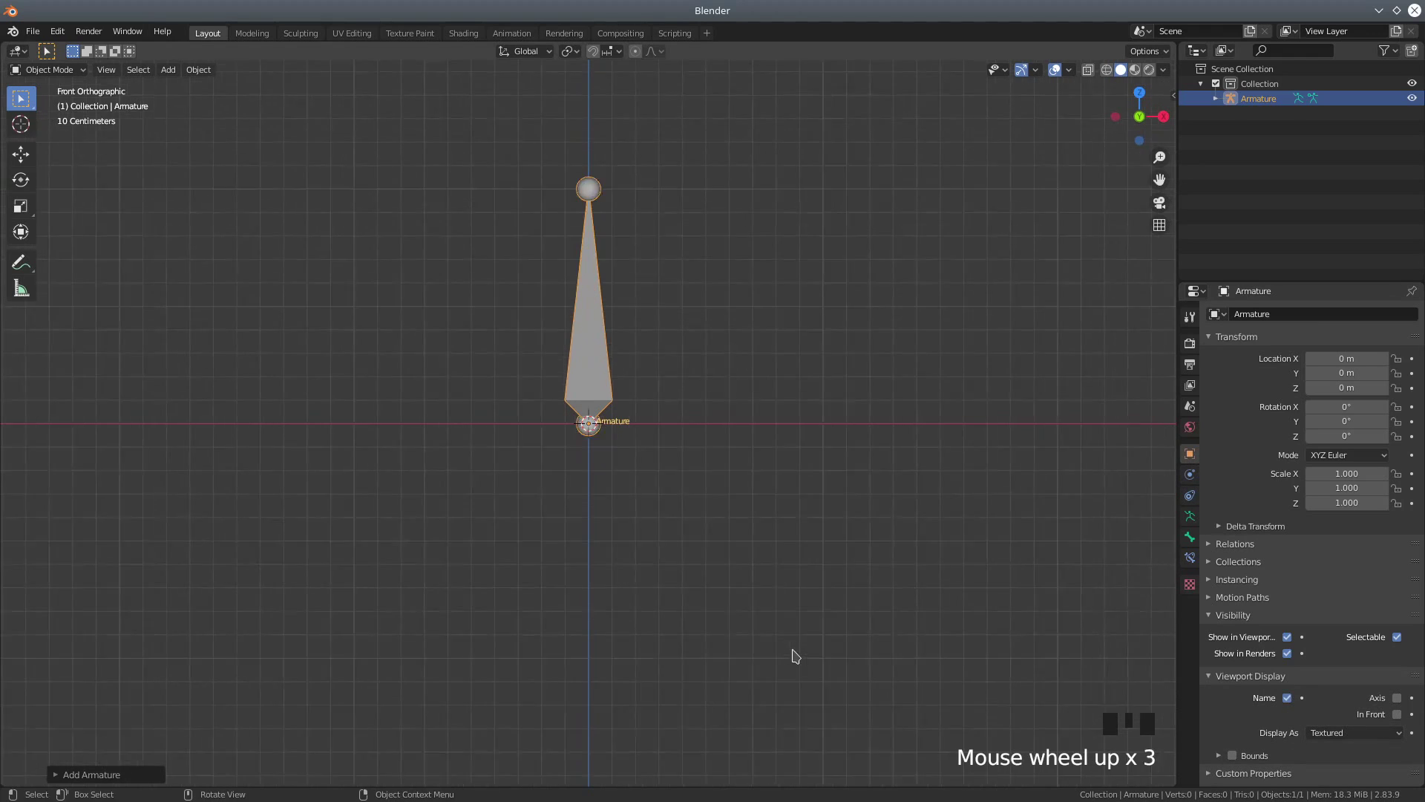
{"action": "scroll", "coordinate": [792, 652], "scroll_direction": "up", "scroll_amount": 3}
{"action": "scroll", "coordinate": [791, 590], "scroll_direction": "down", "scroll_amount": 3}
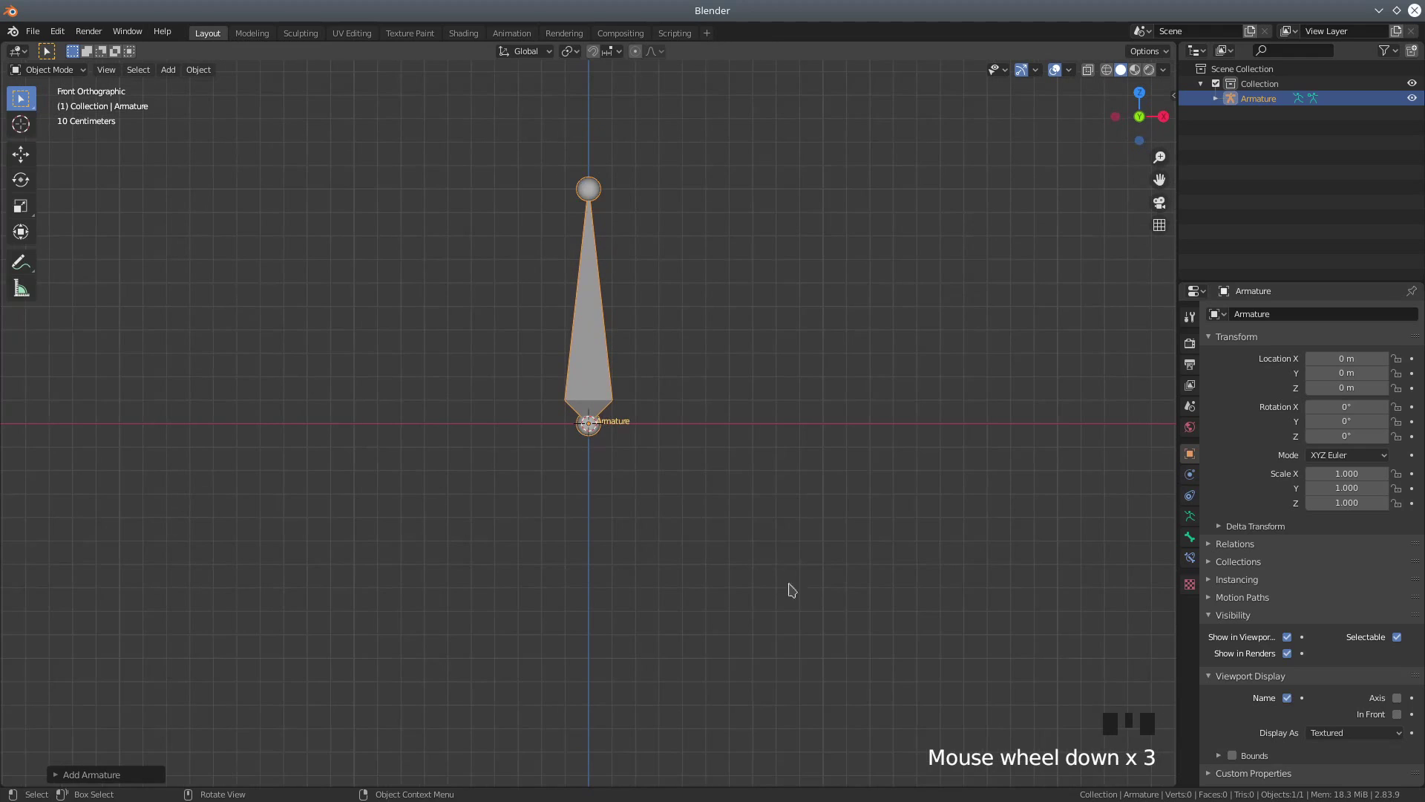
{"action": "left_click", "coordinate": [1398, 714]}
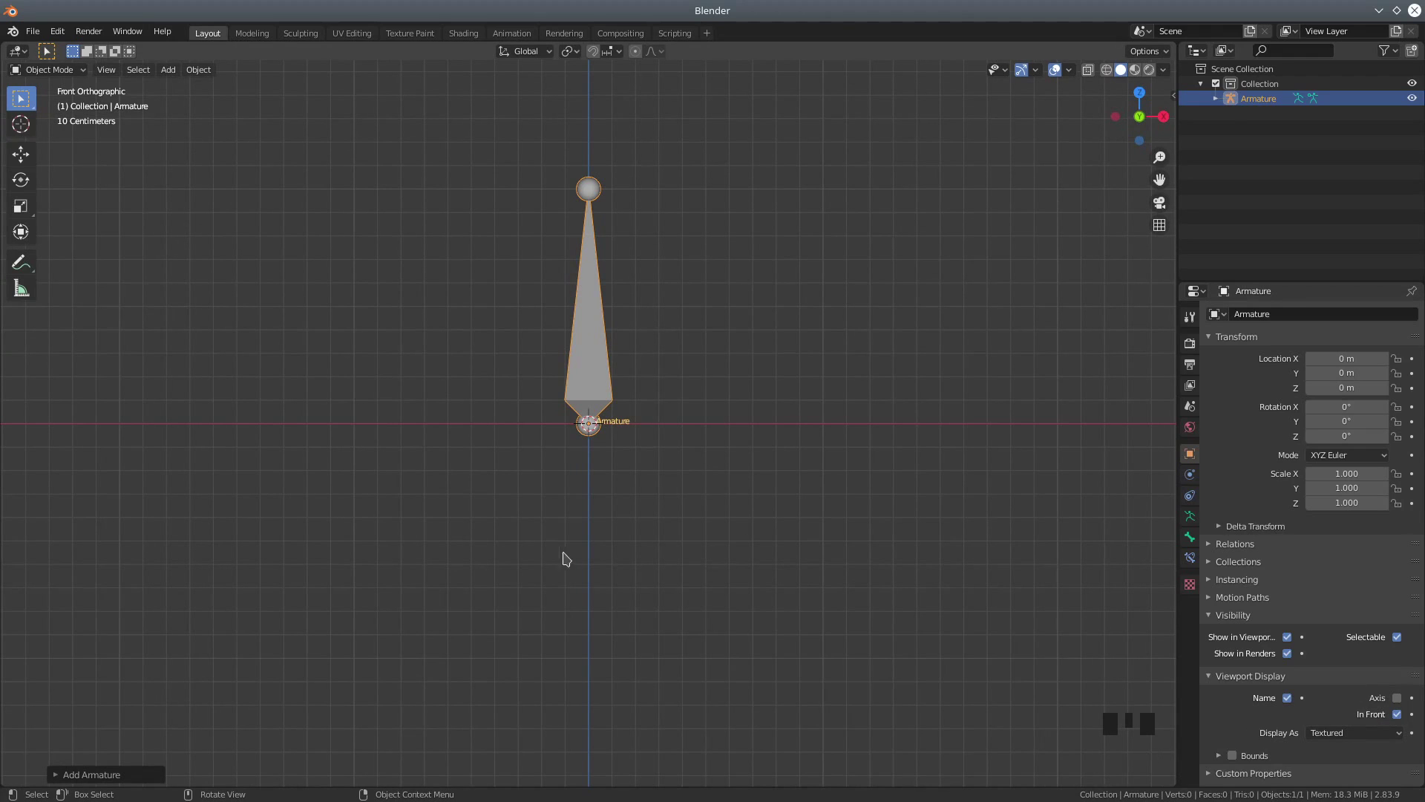
Rotate the armature -90° about Y and move it about 1 m along positive X so its tip meets the origin.
{"action": "scroll", "coordinate": [653, 410], "scroll_direction": "down", "scroll_amount": 3}
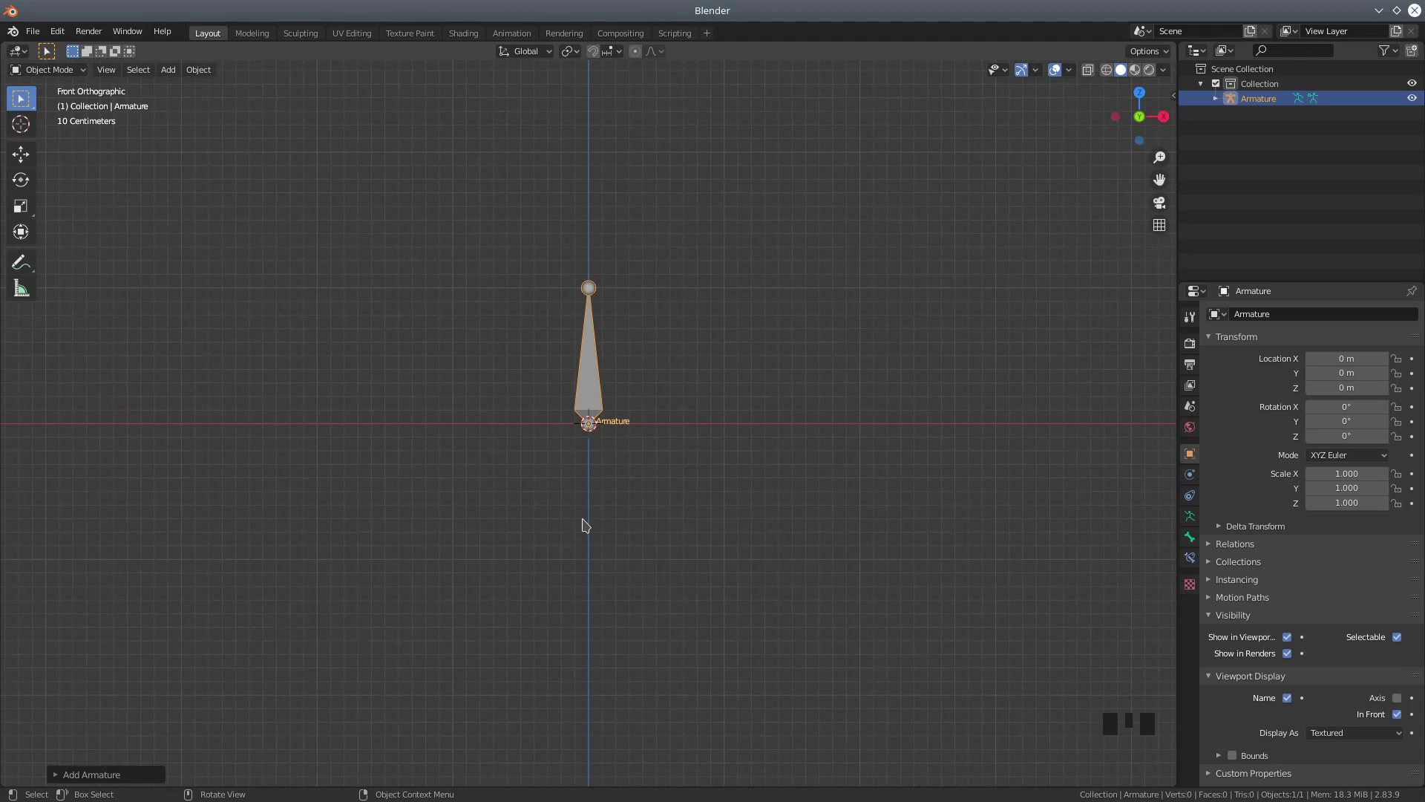
{"action": "scroll", "coordinate": [586, 524], "scroll_direction": "up", "scroll_amount": 3}
{"action": "scroll", "coordinate": [586, 524], "scroll_direction": "up", "scroll_amount": 1}
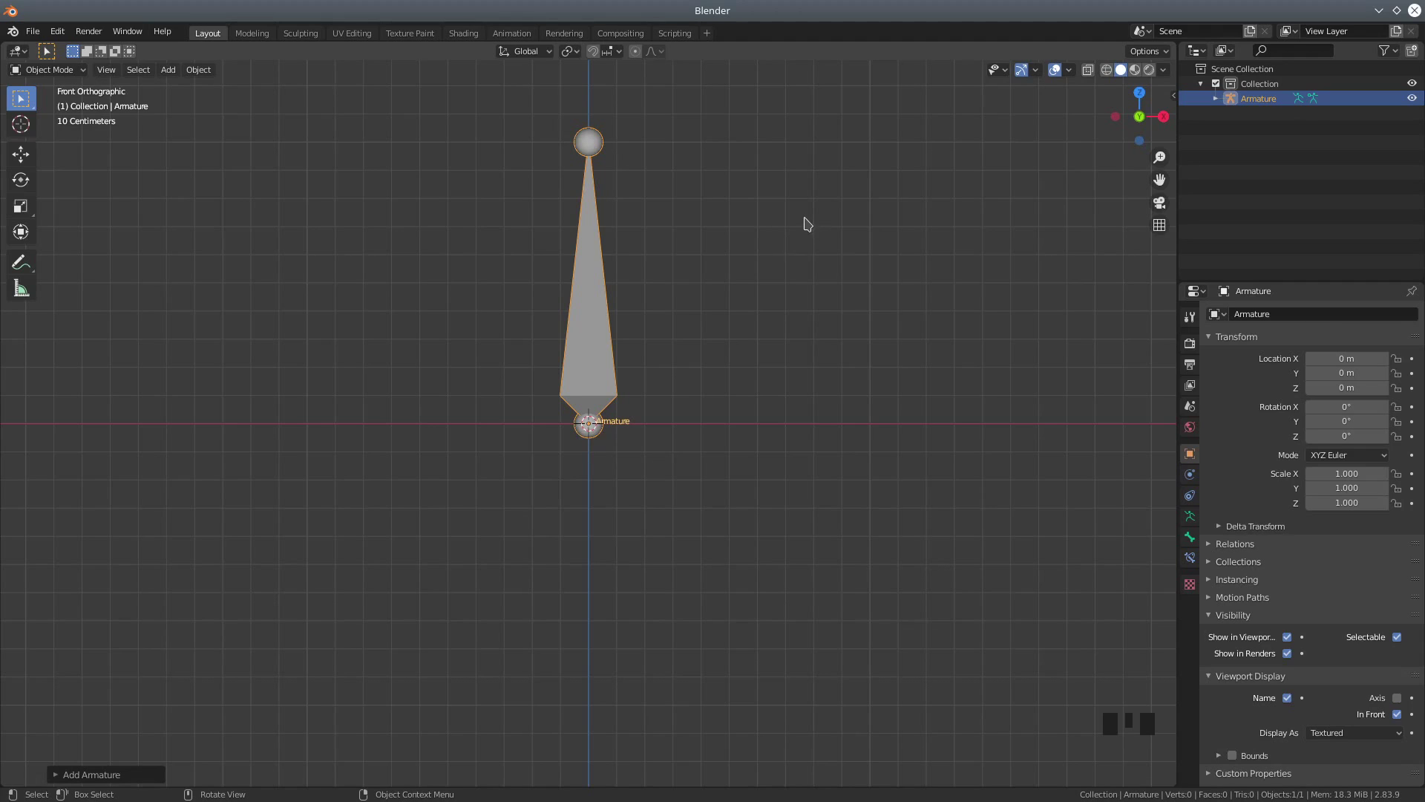
{"action": "key", "text": "r"}
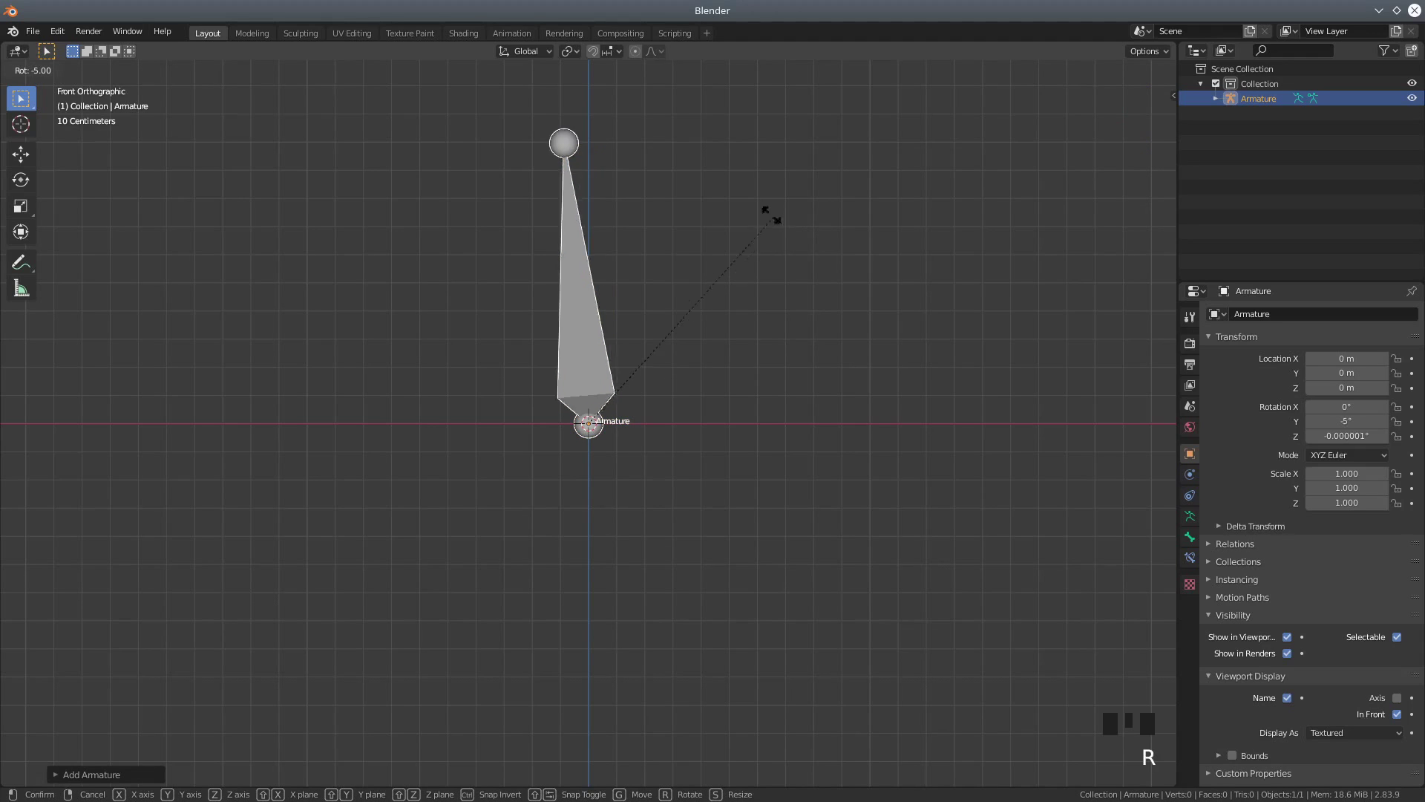
{"action": "left_click", "coordinate": [378, 227]}
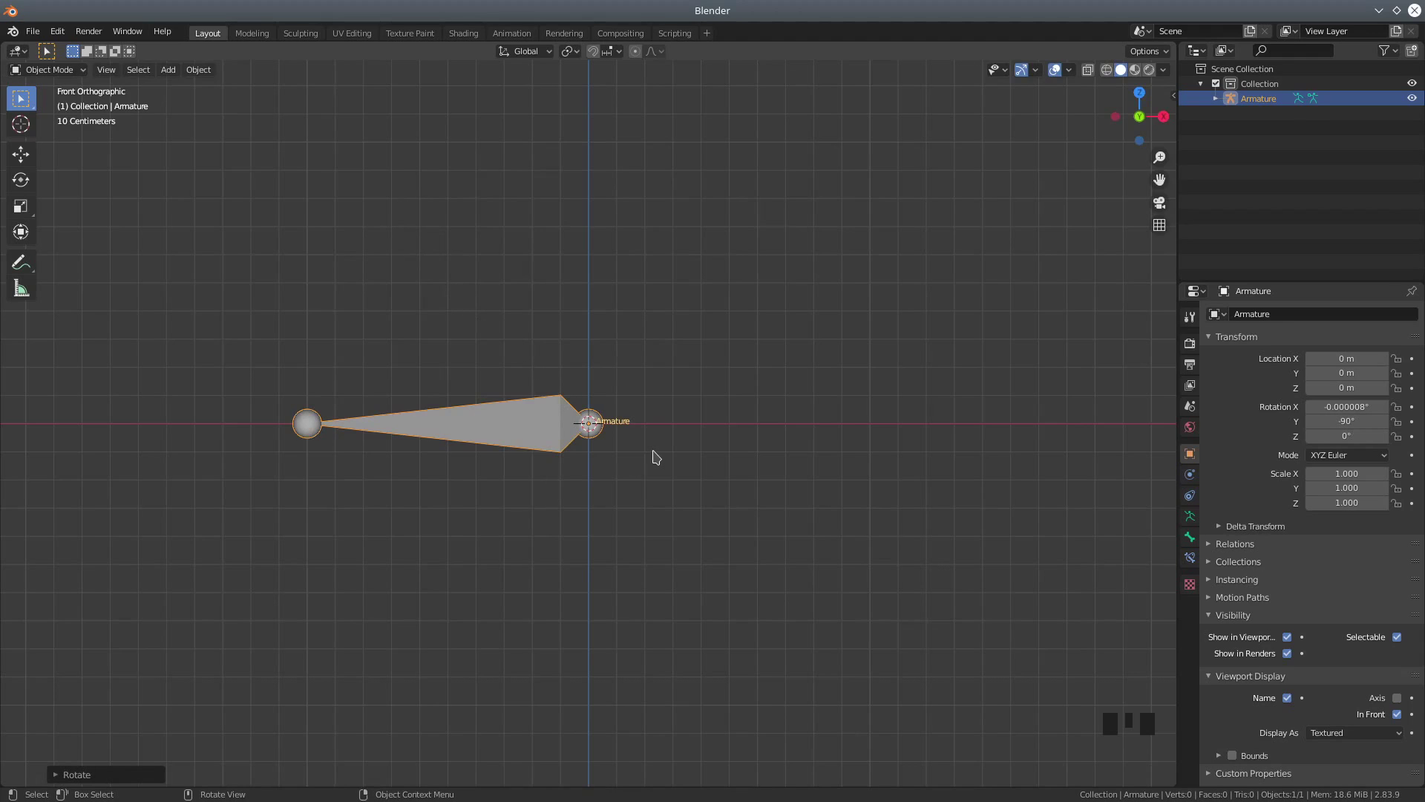
{"action": "left_click", "coordinate": [21, 153]}
{"action": "left_click_drag", "start_coordinate": [653, 429], "coordinate": [933, 429]}
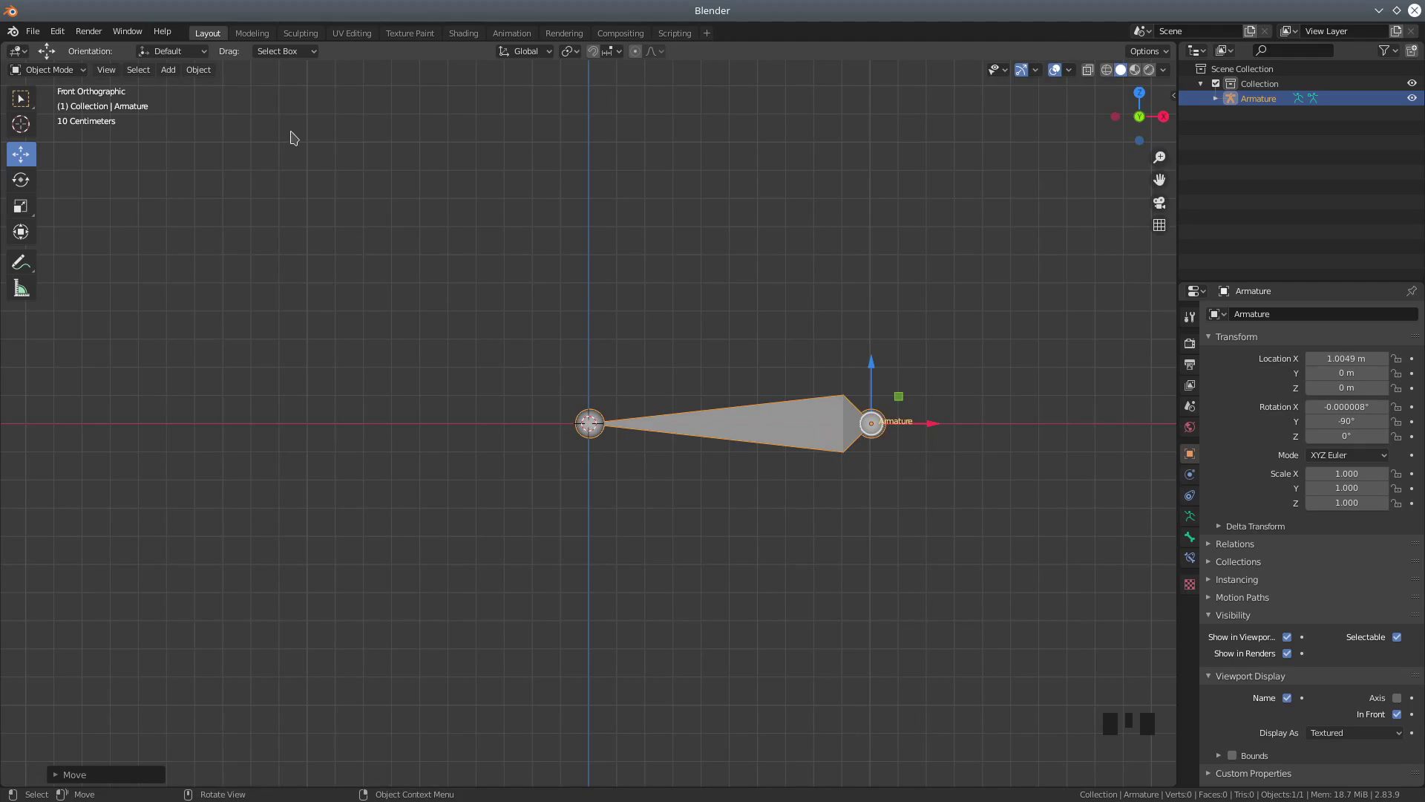
In Edit Mode, extrude a second bone about 0.9 m along negative X from the tip of the first bone.
{"action": "left_click", "coordinate": [44, 73]}
{"action": "left_click", "coordinate": [46, 103]}
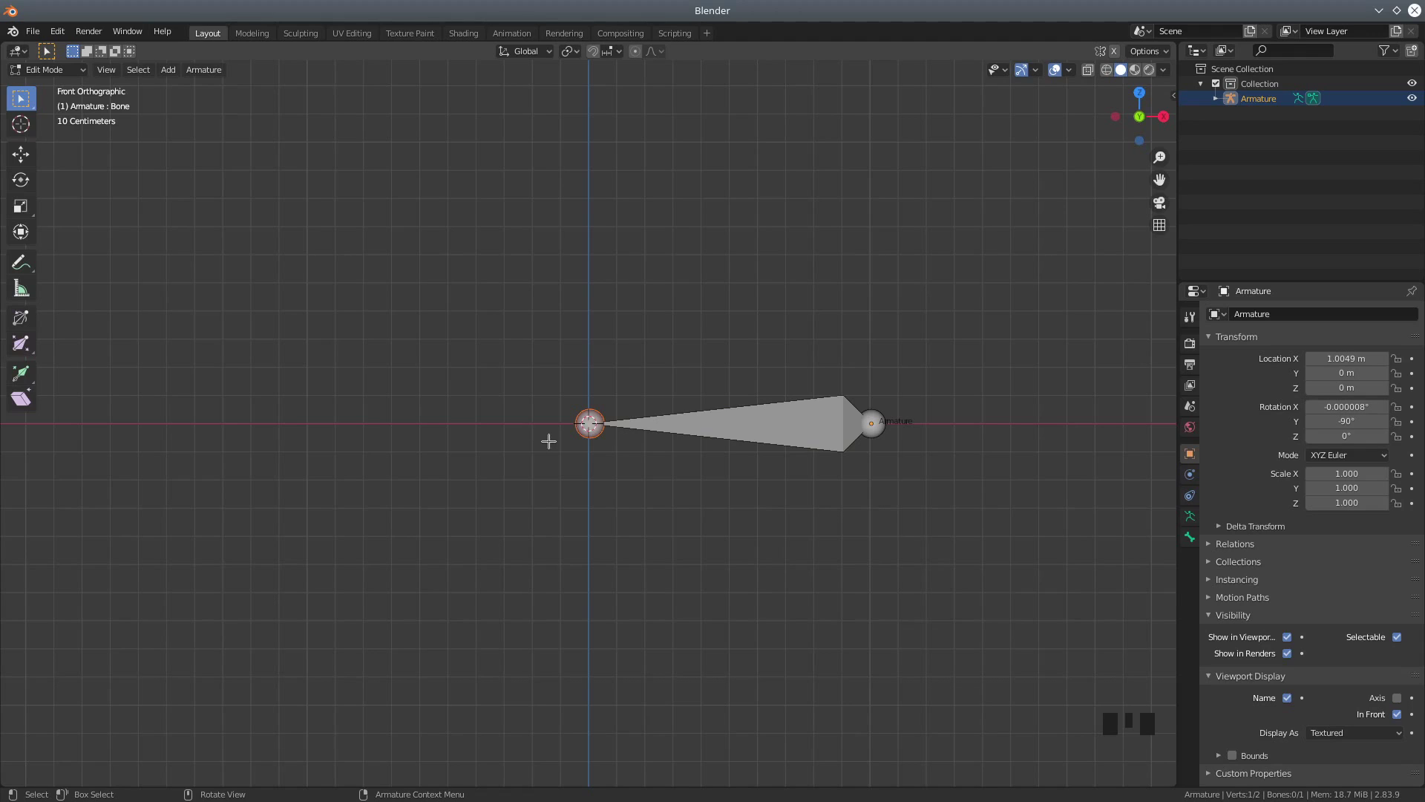
{"action": "key", "text": "e"}
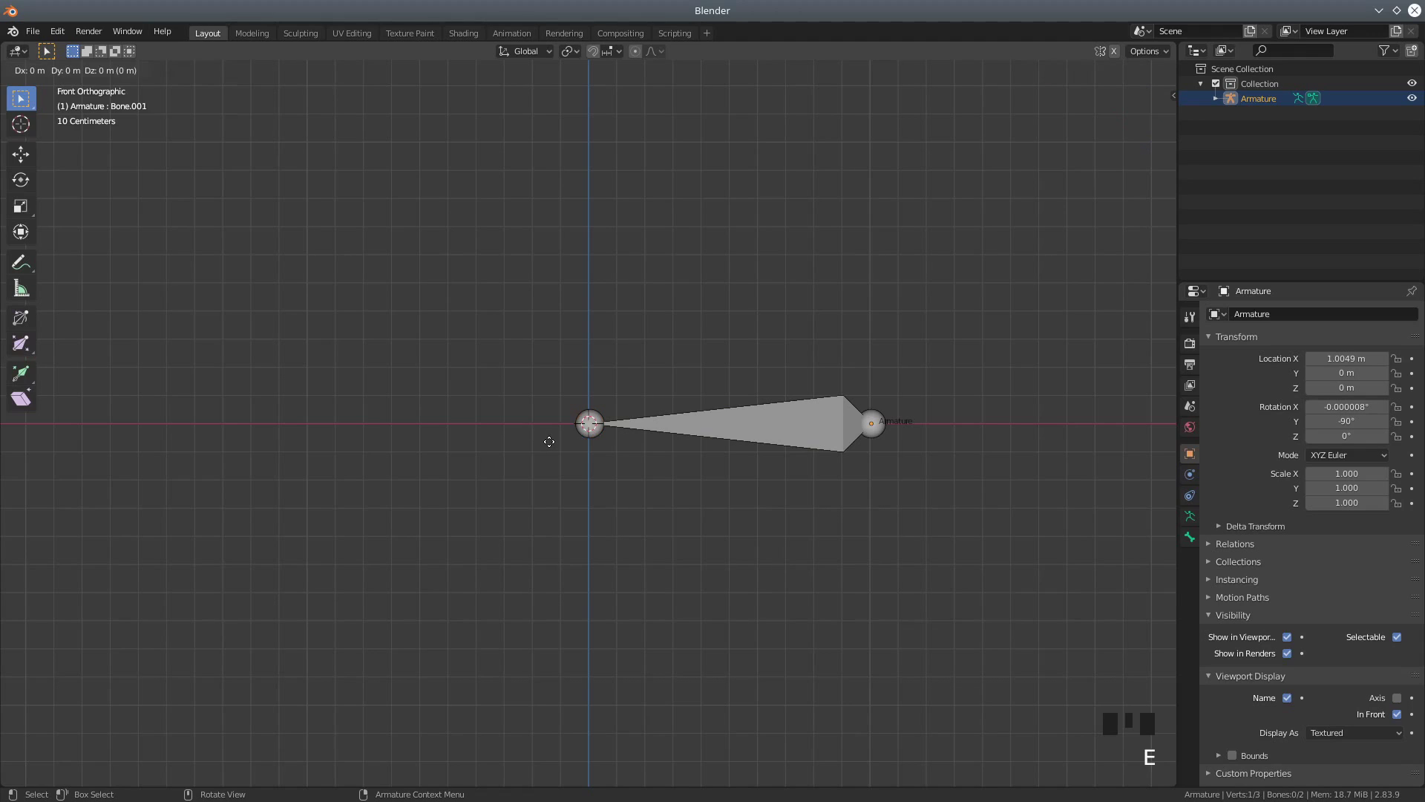
{"action": "key", "text": "x"}
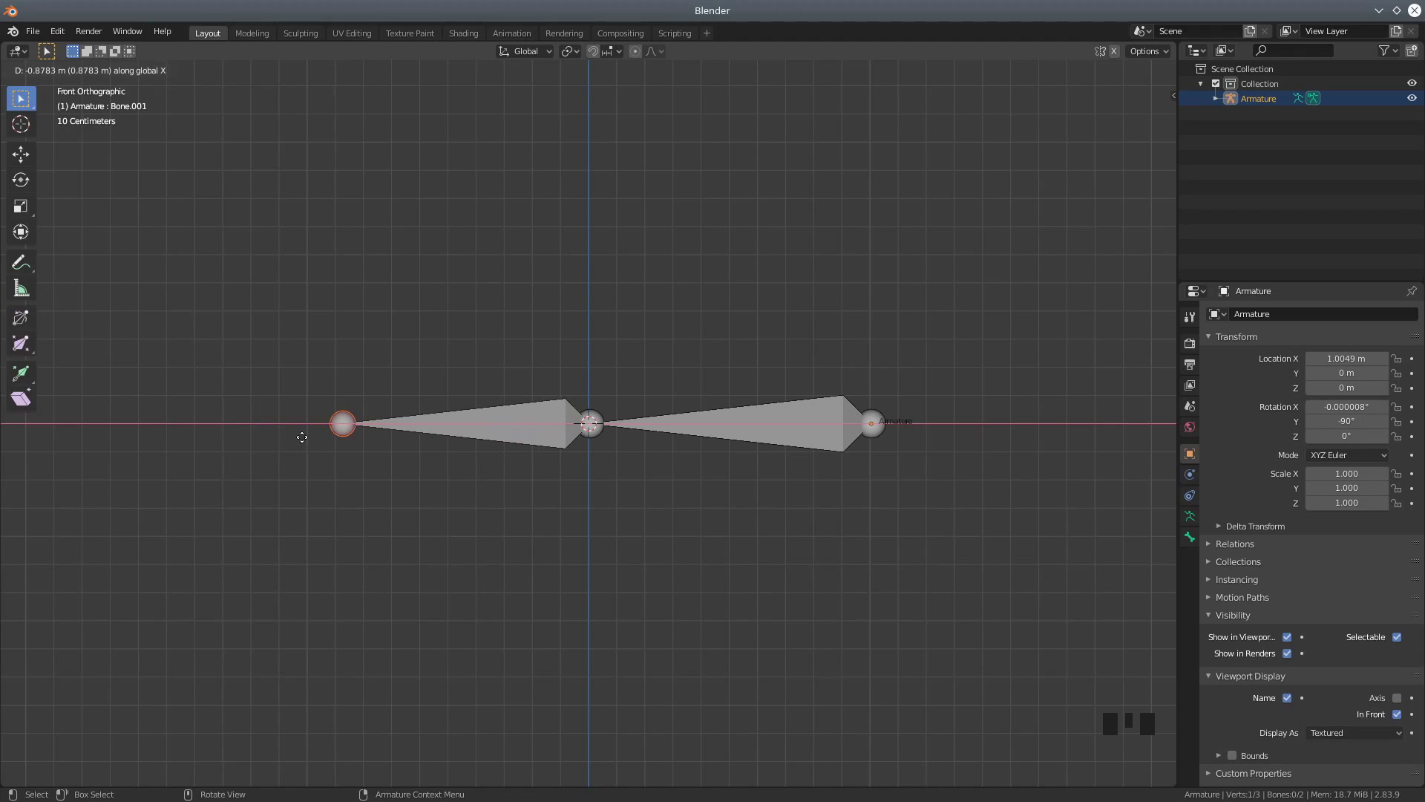
{"action": "left_click", "coordinate": [296, 437]}
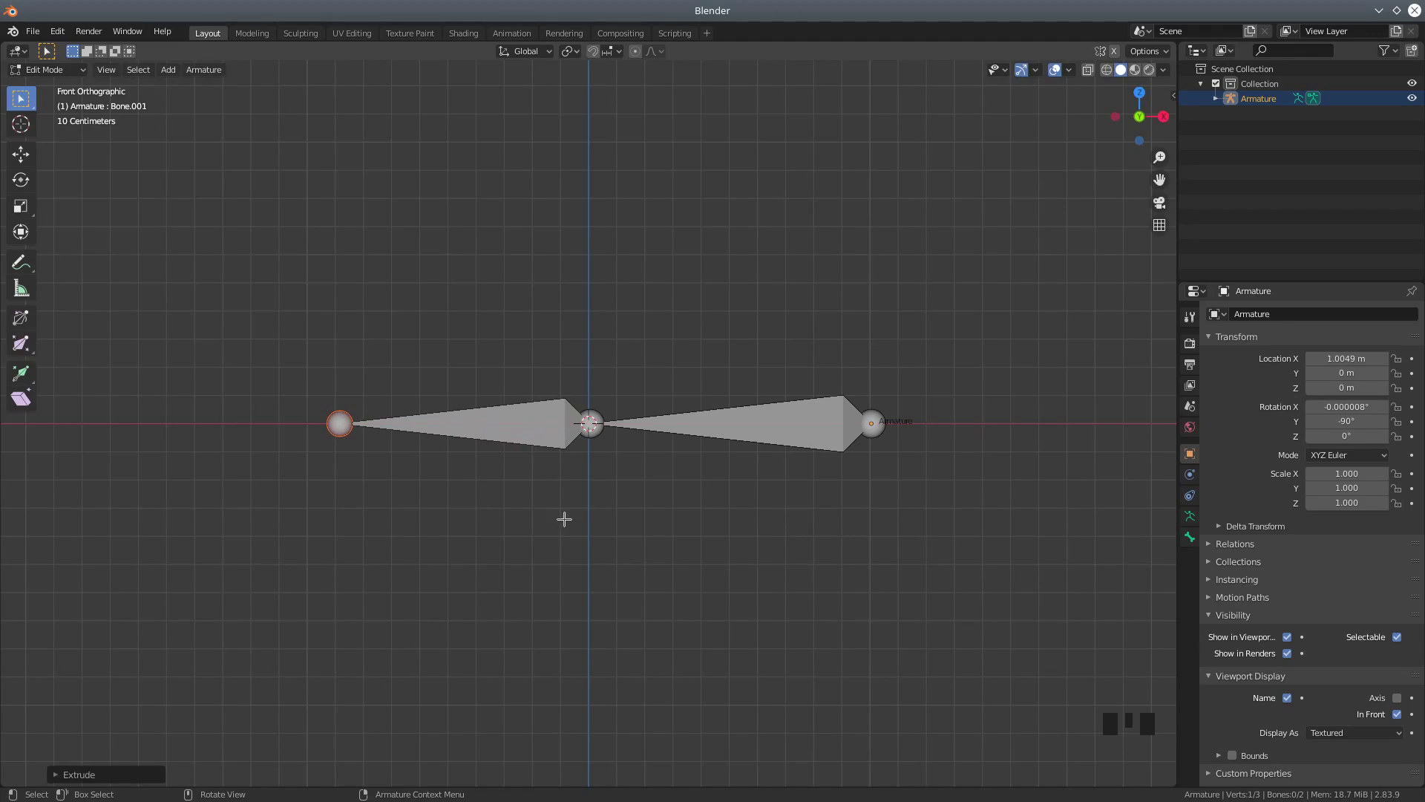
Switch to Pose Mode, select each bone, and examine the viewport display settings of the extruded bone and the armature object.
{"action": "left_click", "coordinate": [58, 74]}
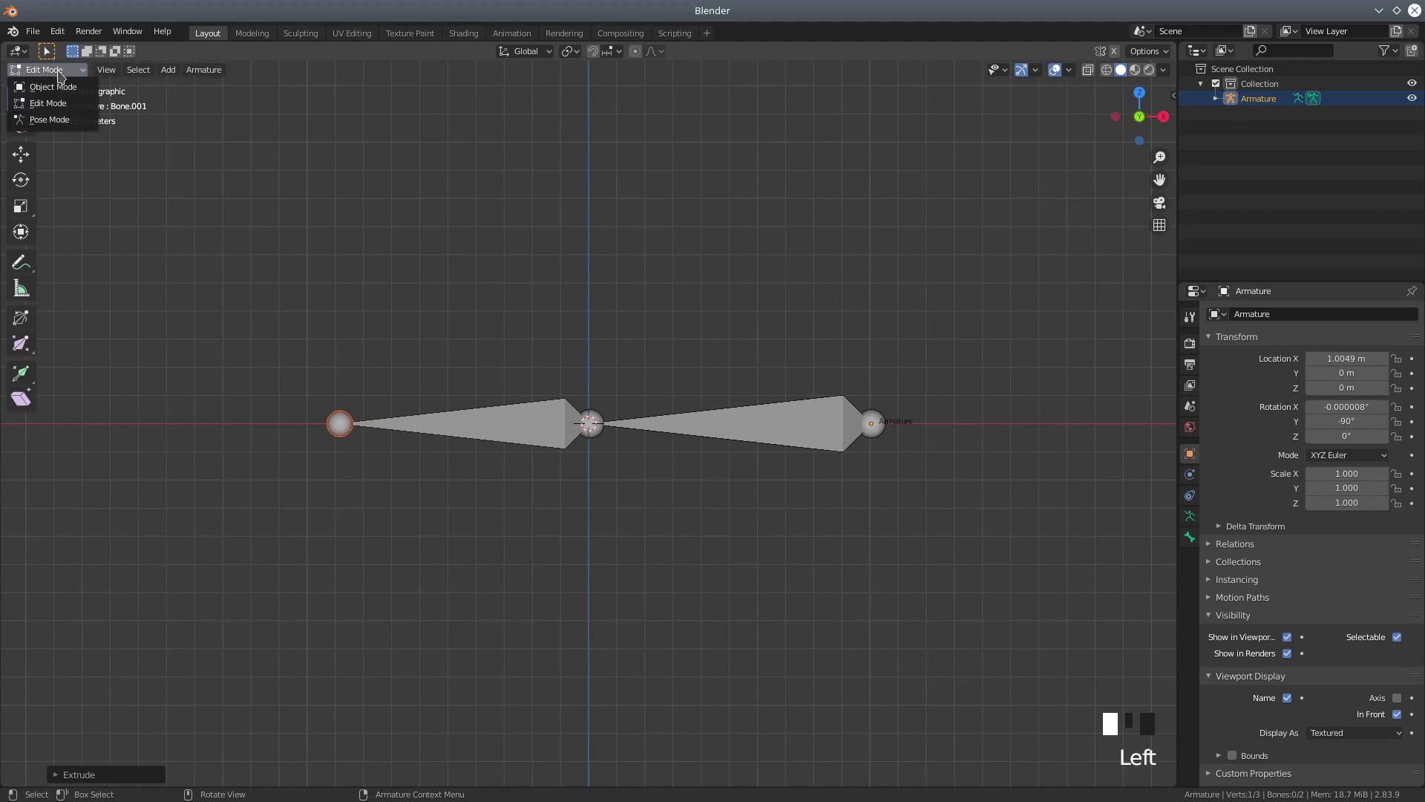
{"action": "left_click", "coordinate": [59, 120]}
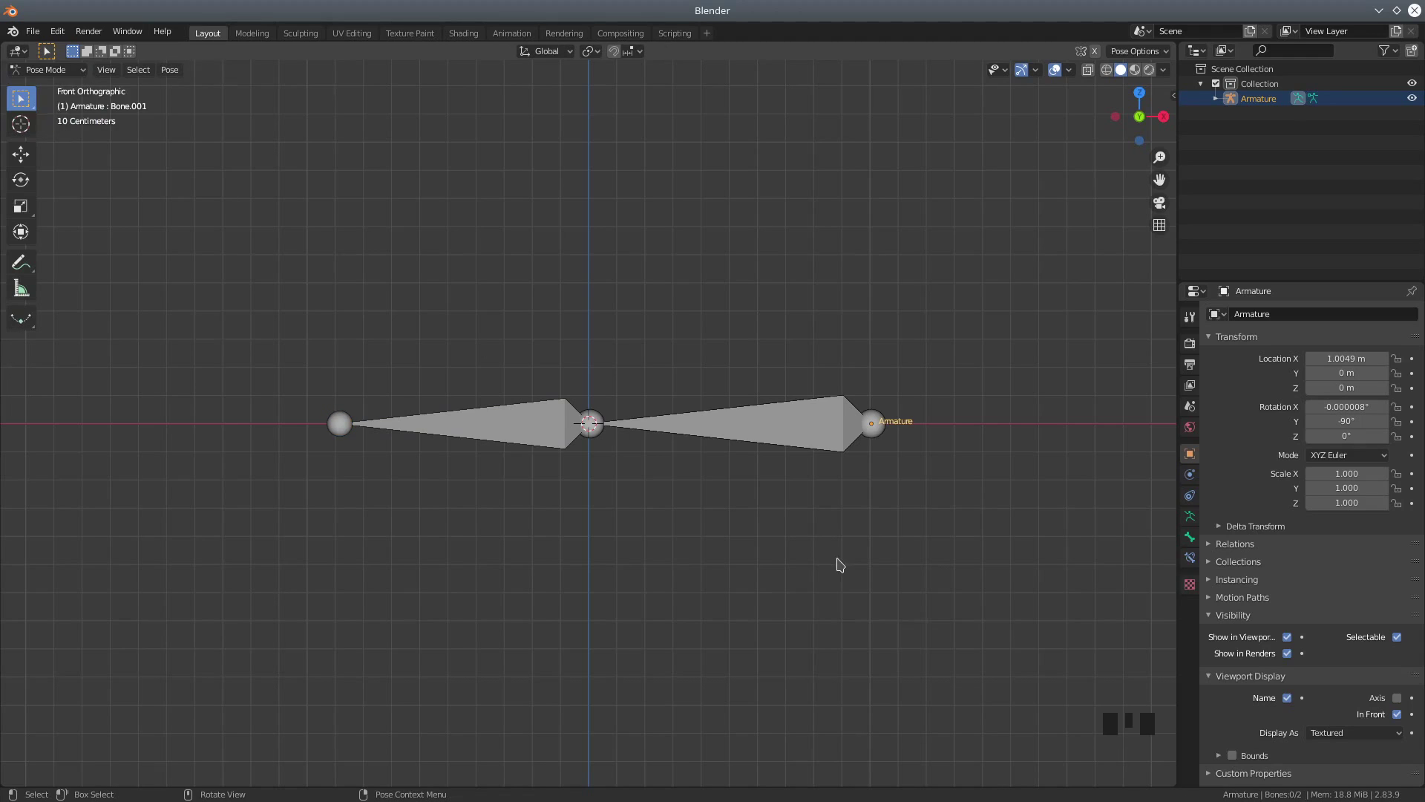
{"action": "left_click", "coordinate": [763, 425]}
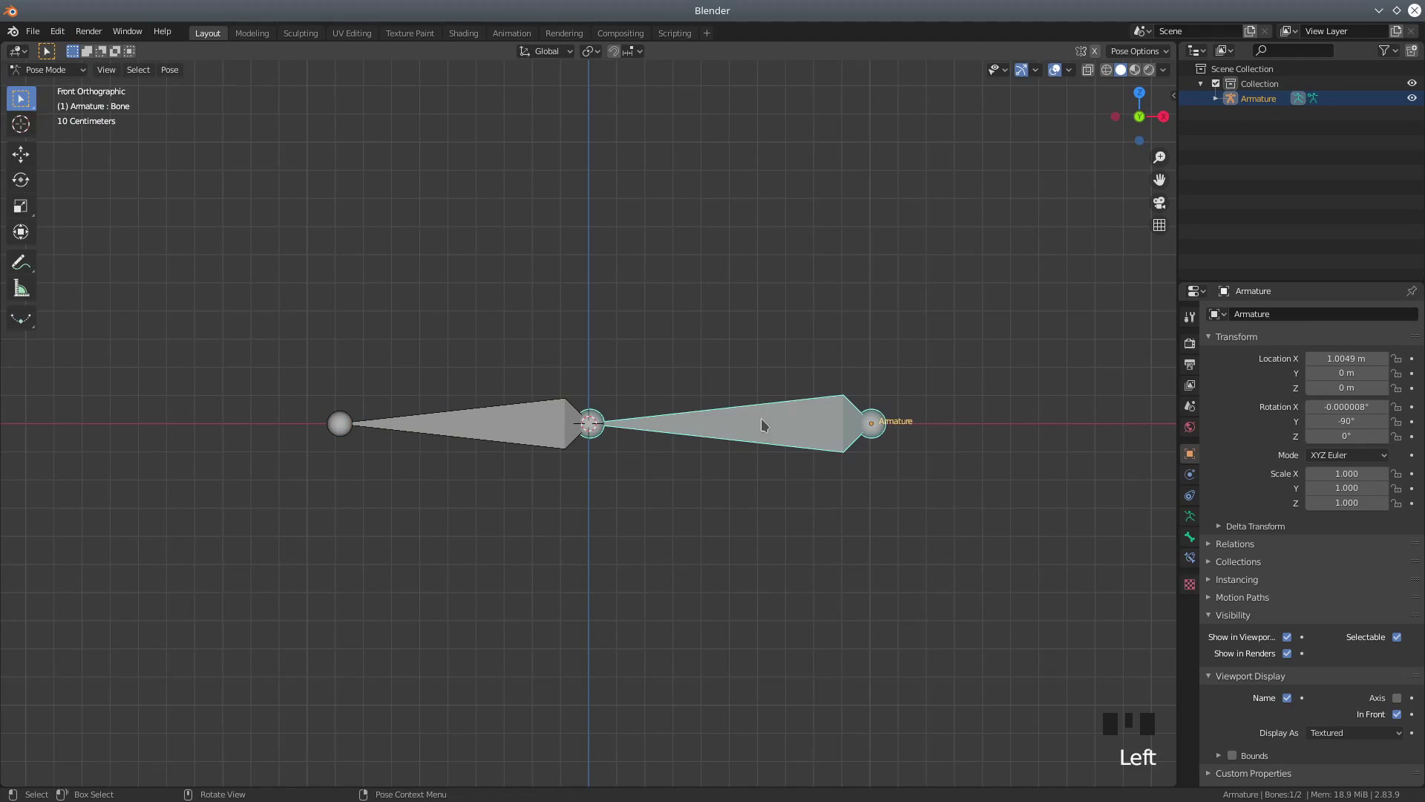
{"action": "left_click", "coordinate": [532, 425]}
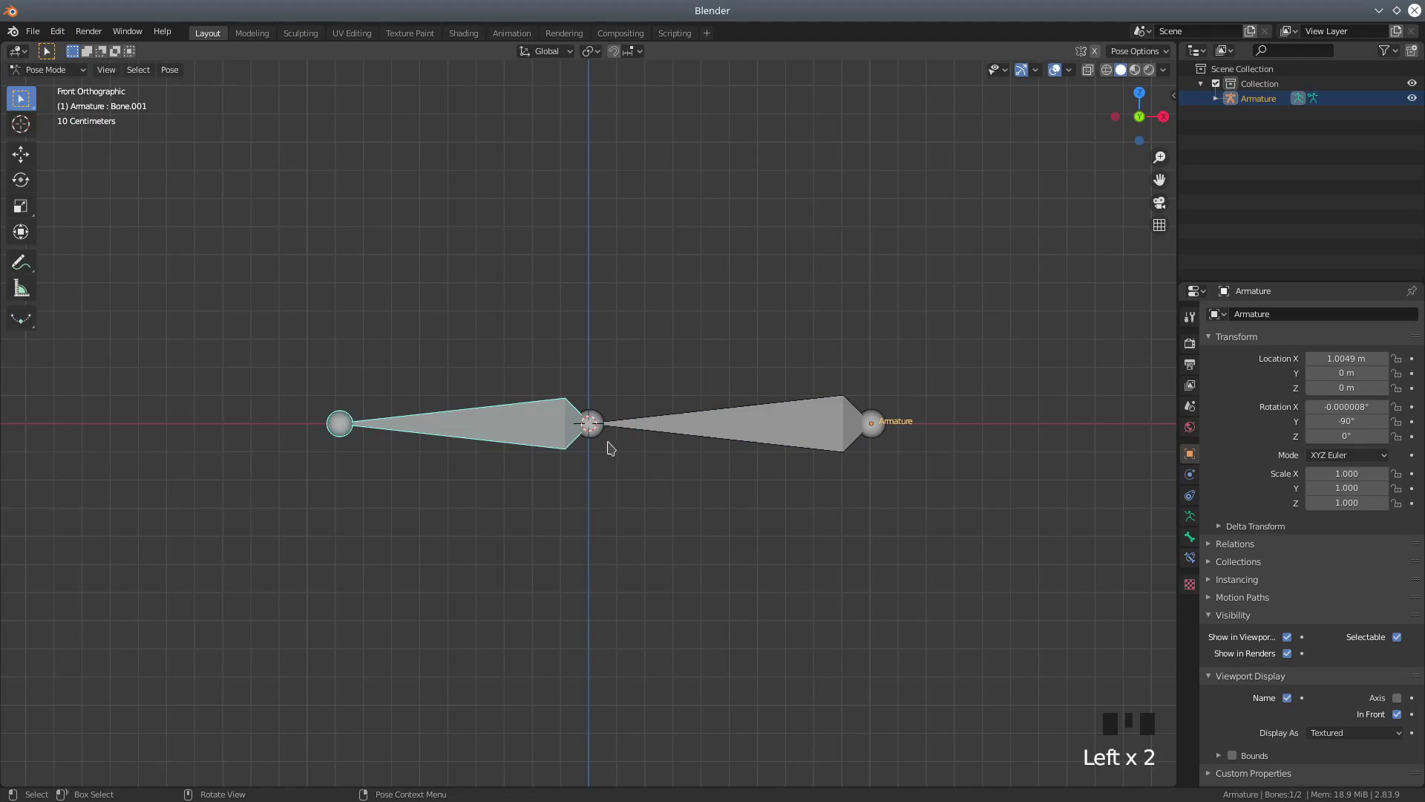
{"action": "left_click", "coordinate": [1189, 537]}
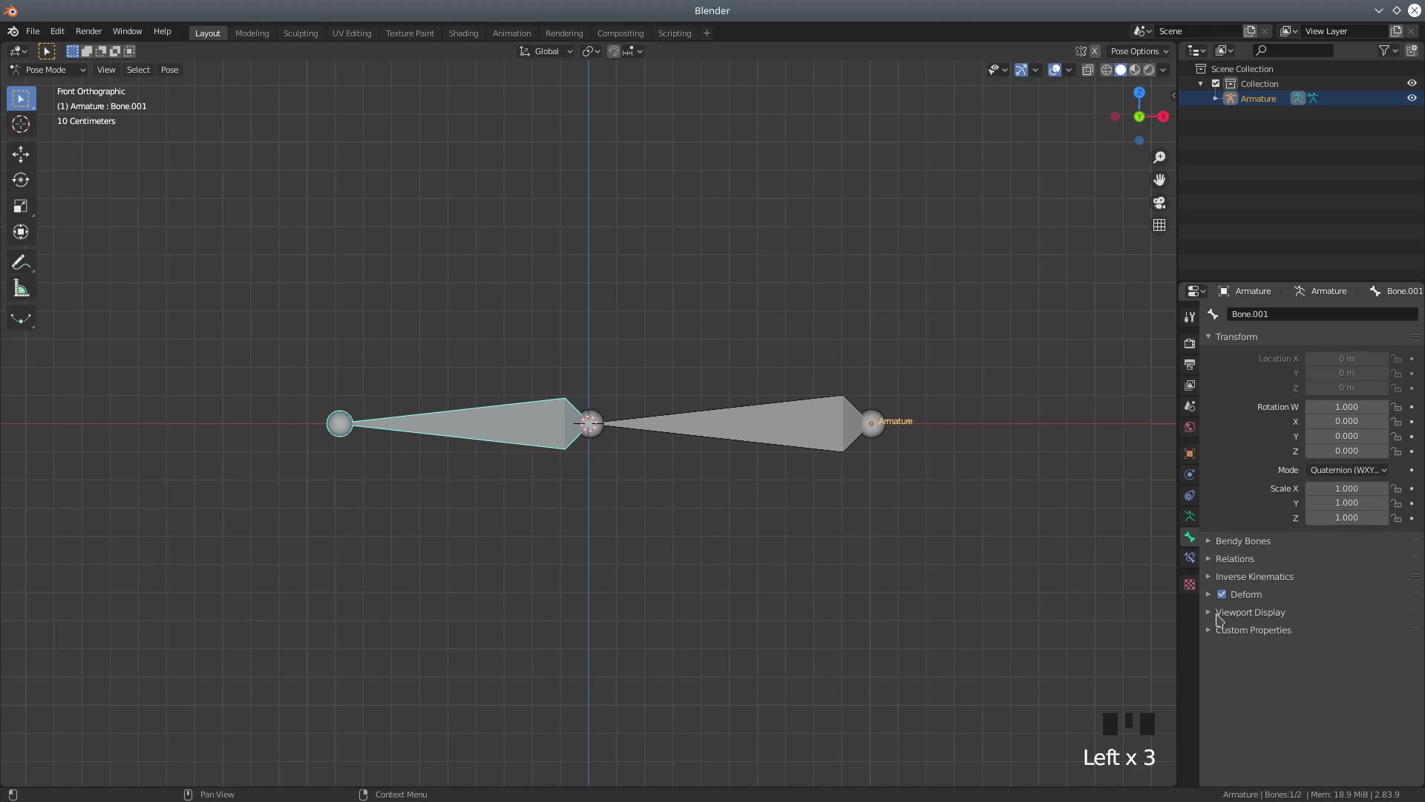
{"action": "left_click", "coordinate": [1210, 614]}
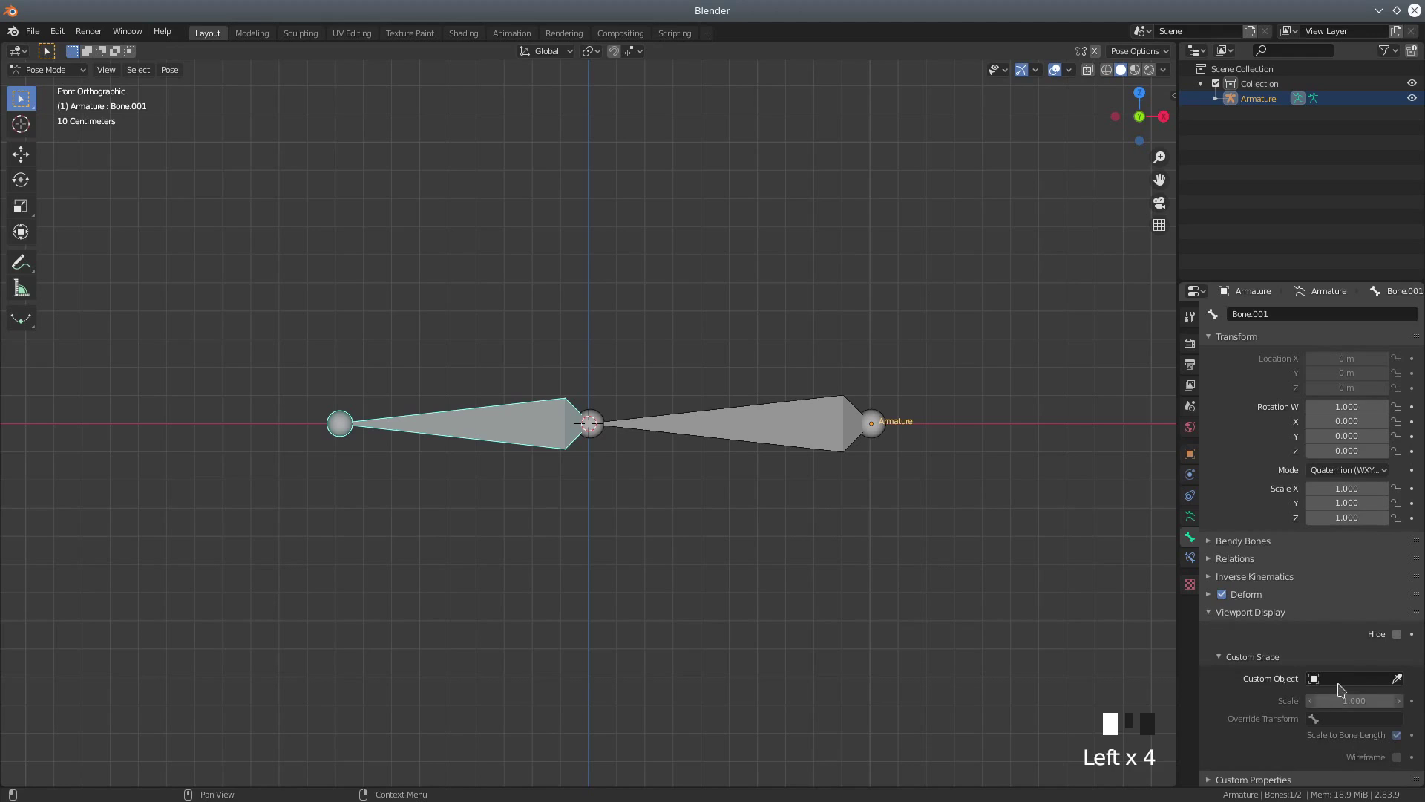
{"action": "scroll", "coordinate": [1238, 675], "scroll_direction": "down", "scroll_amount": 2}
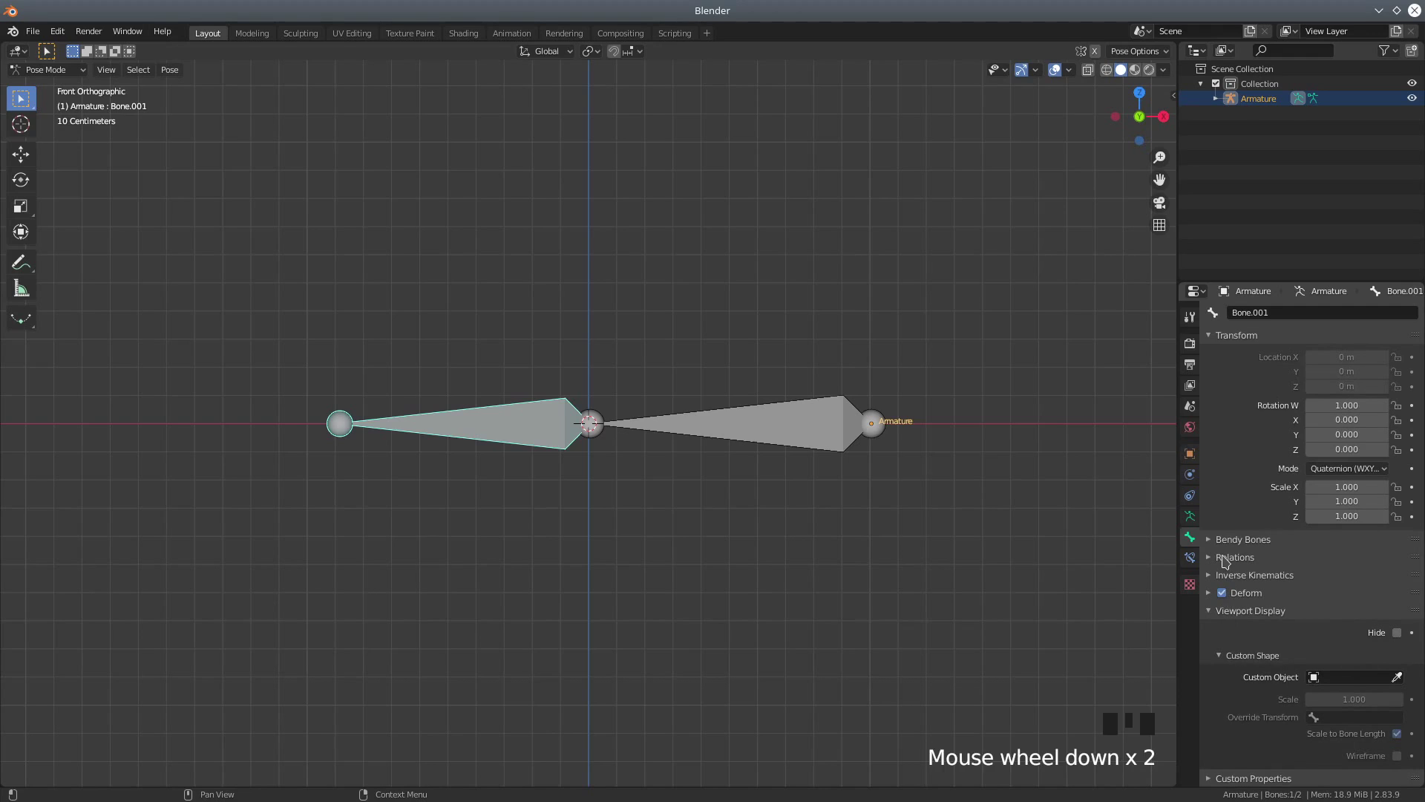
{"action": "left_click", "coordinate": [1190, 454]}
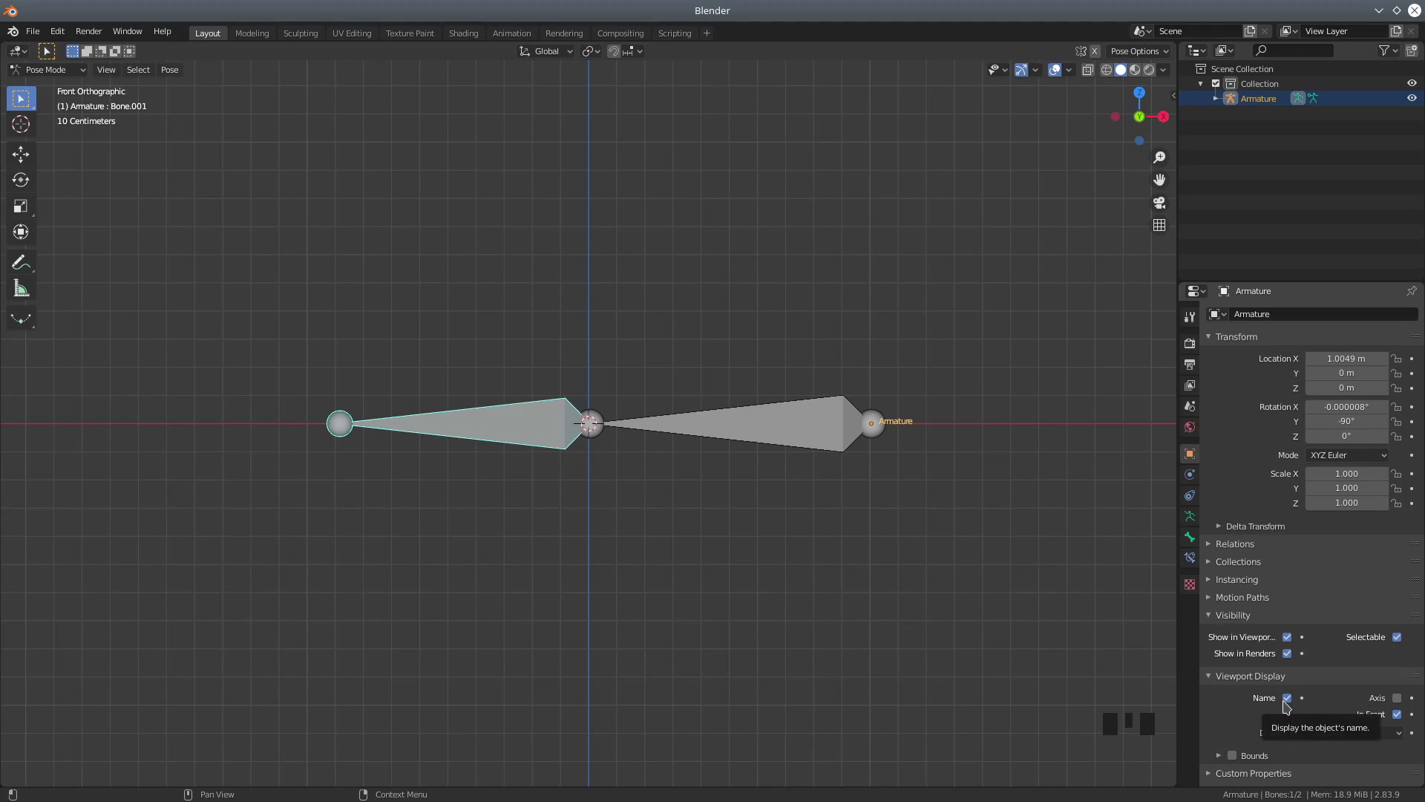
With the first bone selected in Edit Mode, turn on bone names in the armature data's viewport display settings.
{"action": "left_click", "coordinate": [798, 423]}
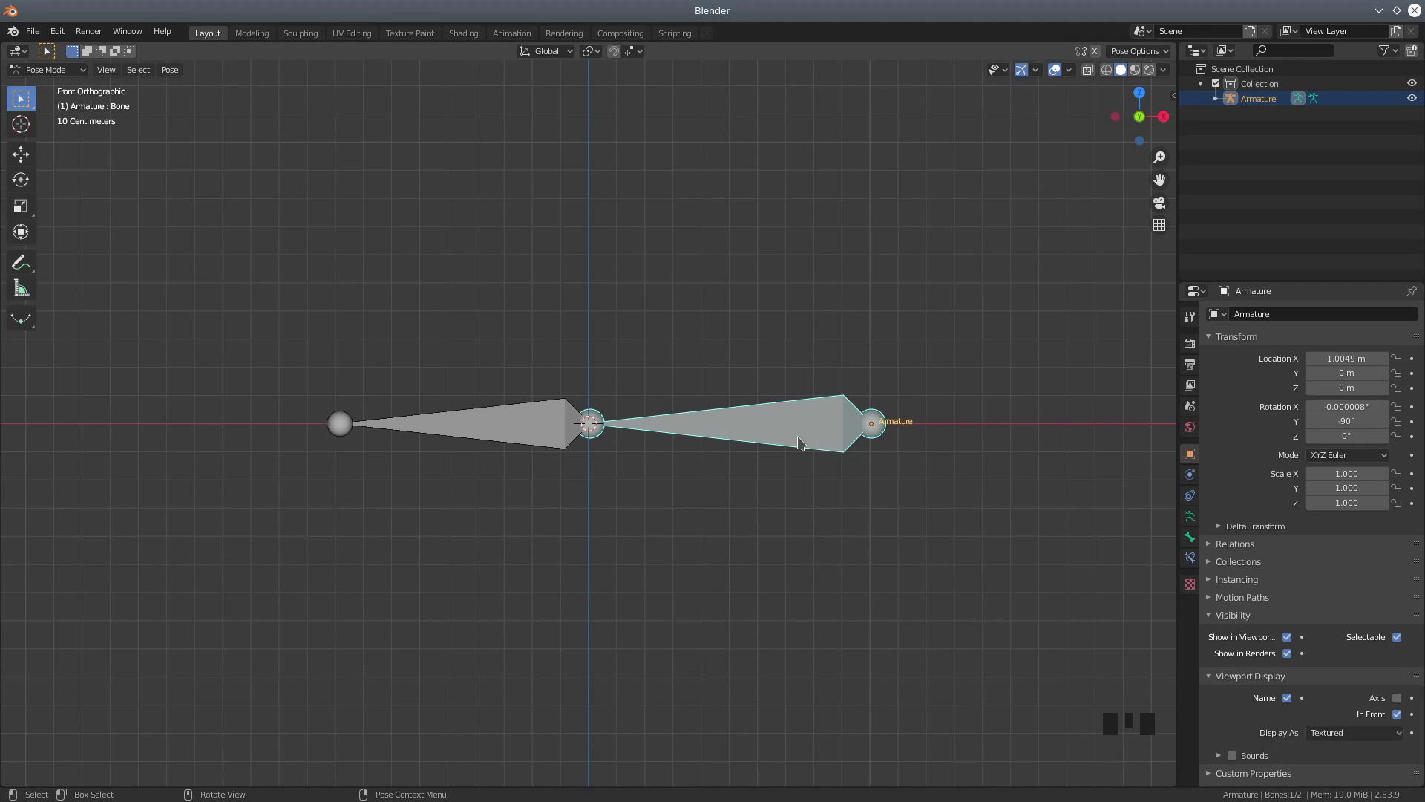
{"action": "left_click", "coordinate": [56, 74]}
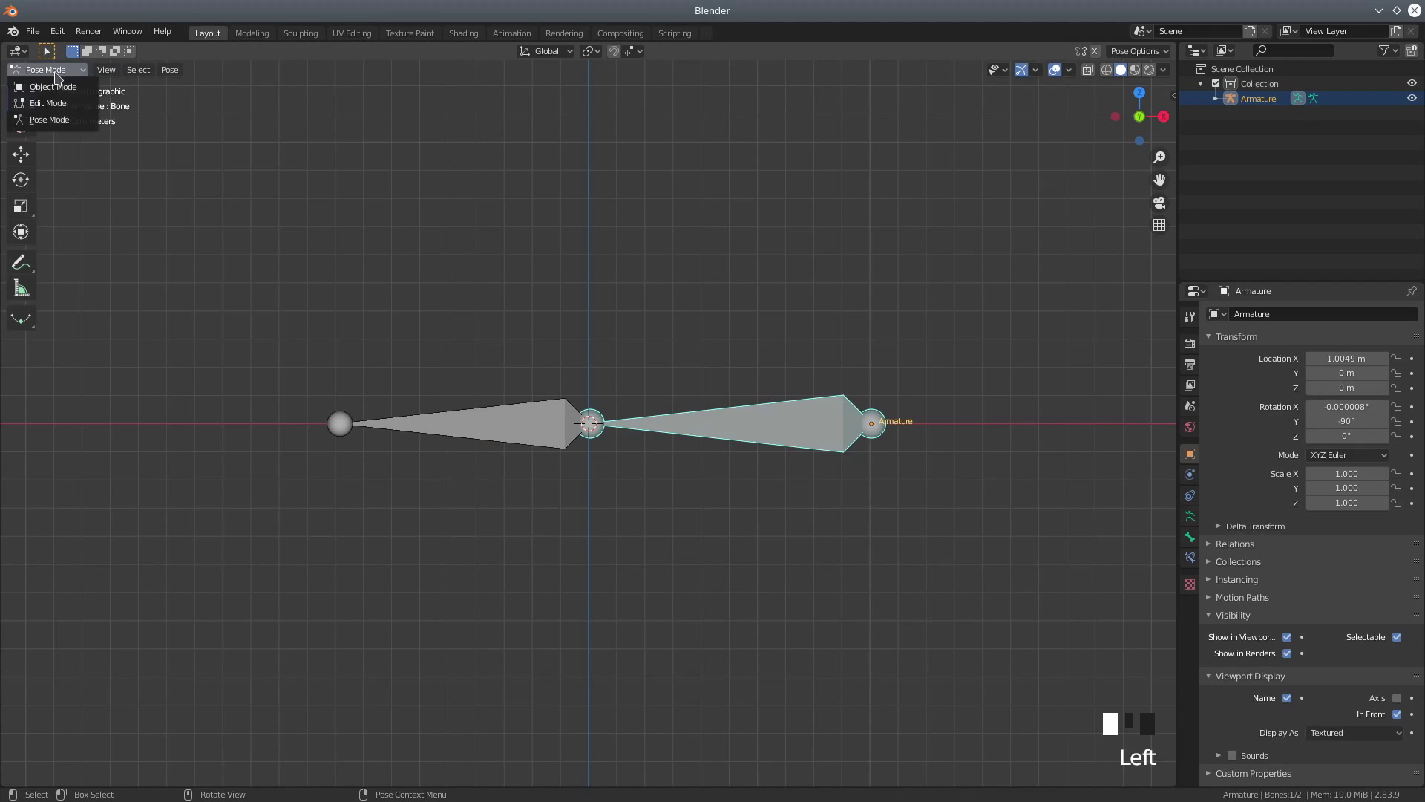
{"action": "left_click", "coordinate": [59, 104]}
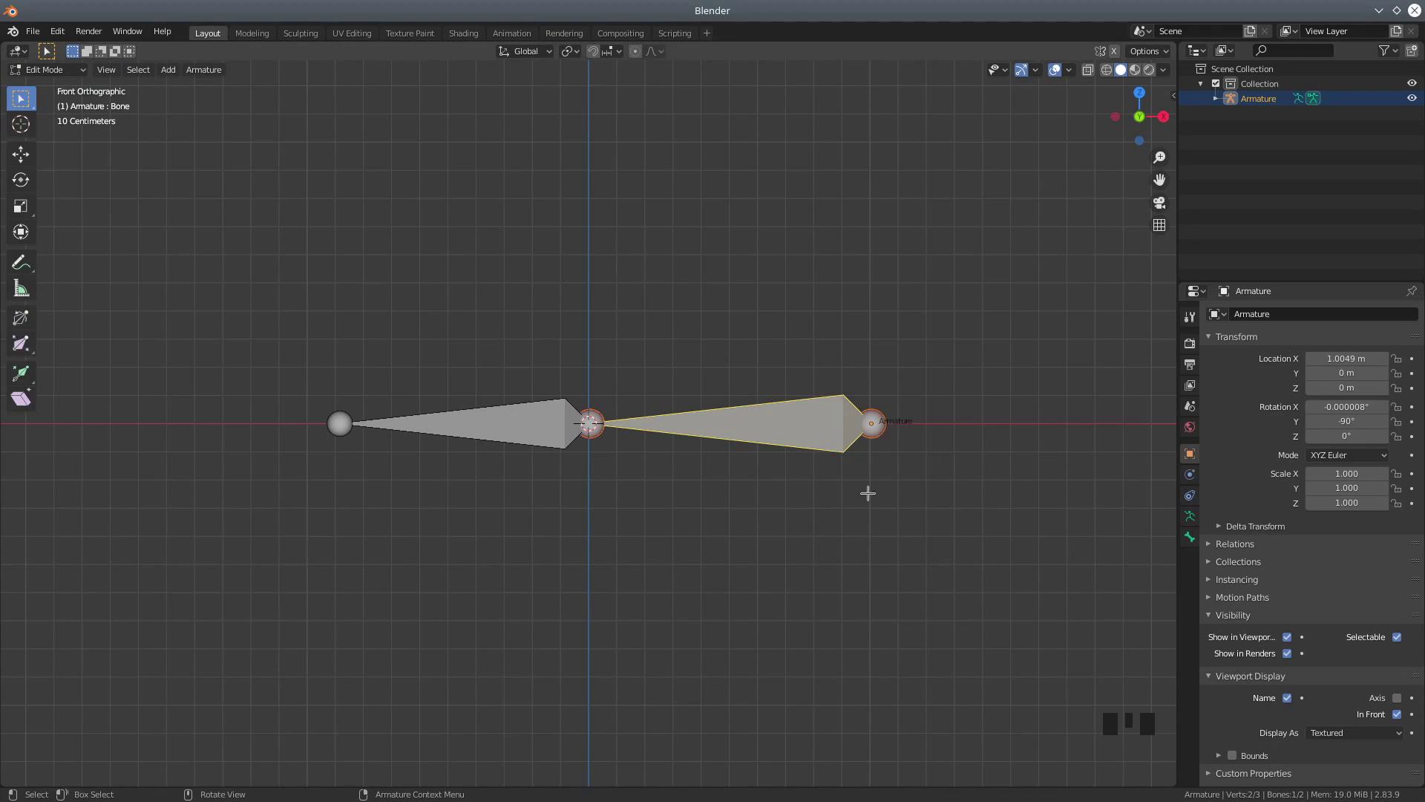
{"action": "left_click", "coordinate": [1190, 536]}
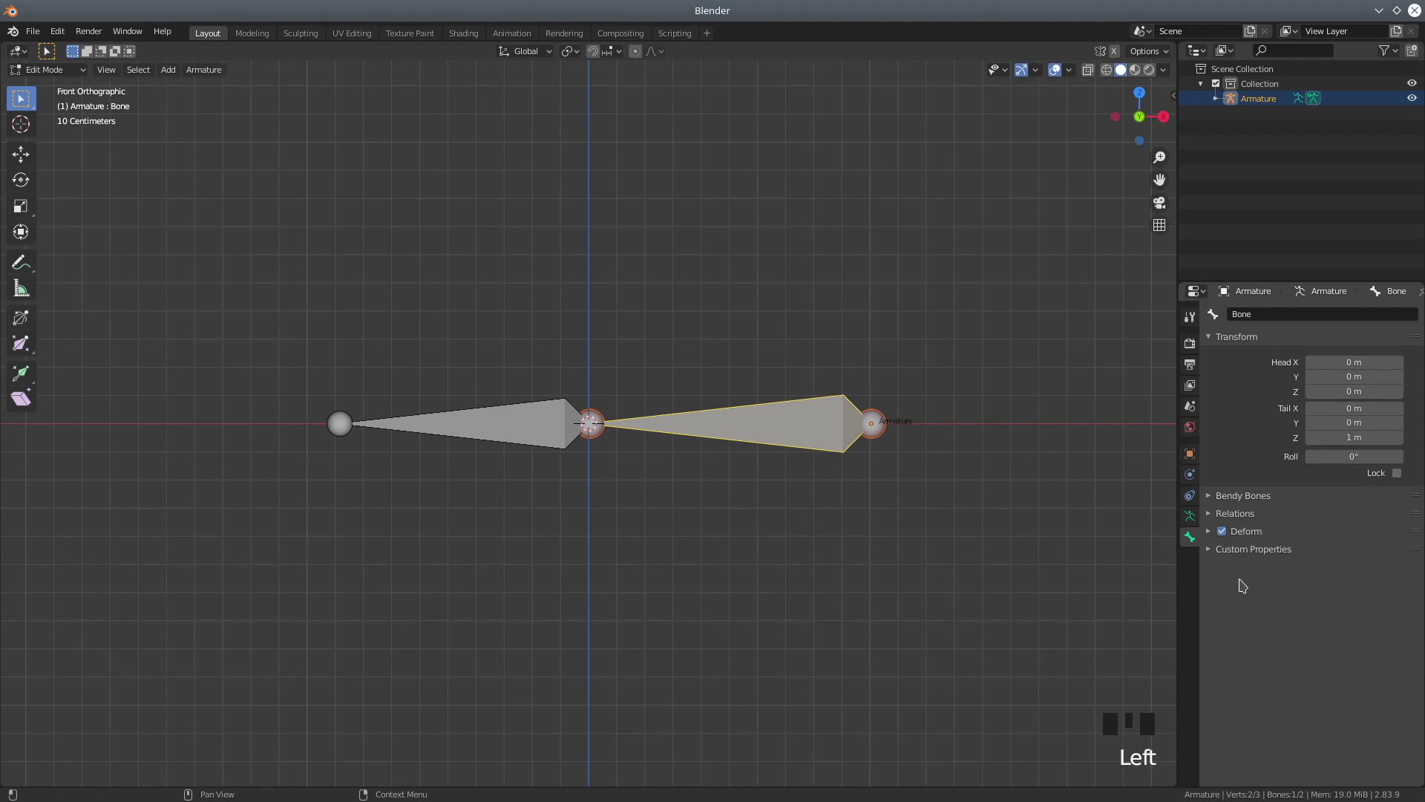
{"action": "left_click", "coordinate": [1190, 516]}
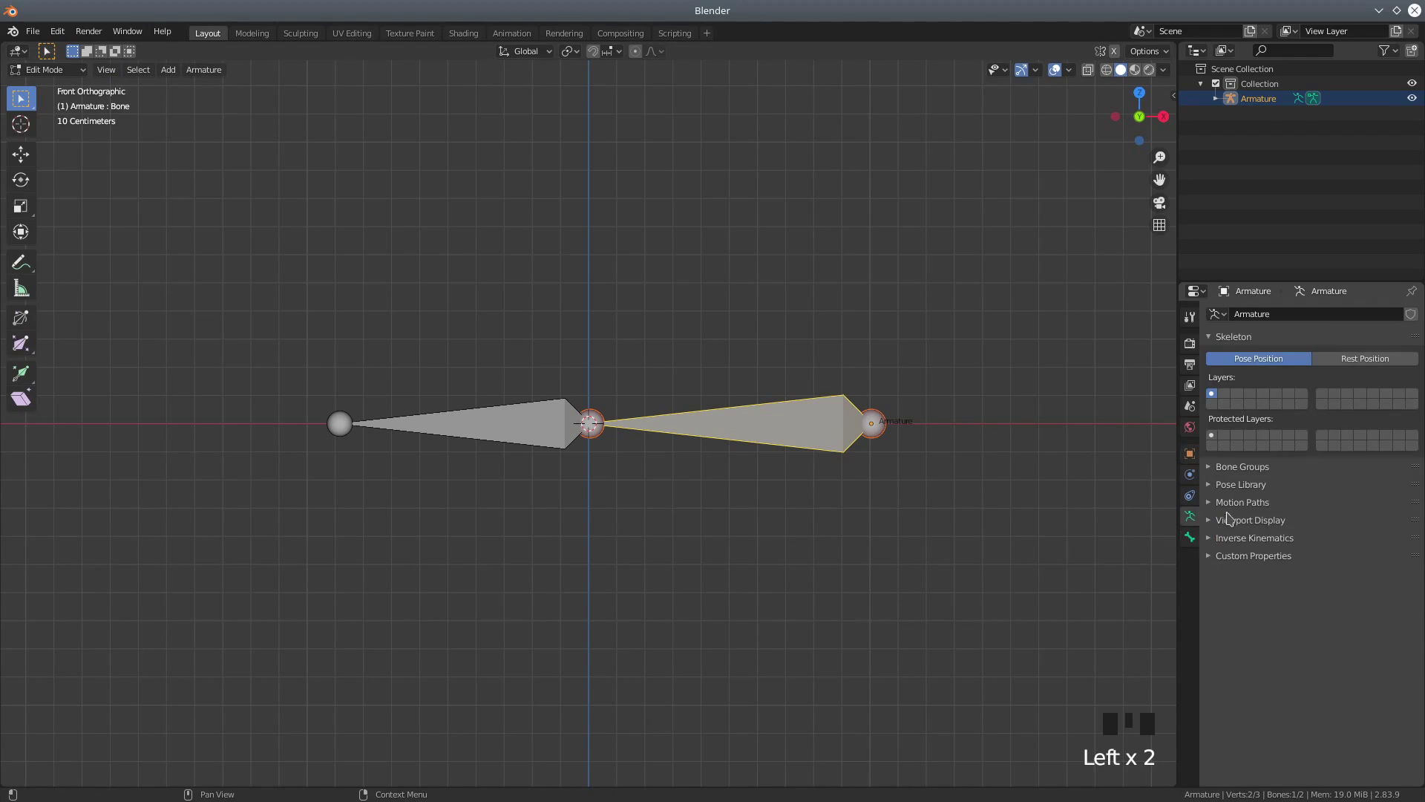
{"action": "left_click", "coordinate": [1210, 522]}
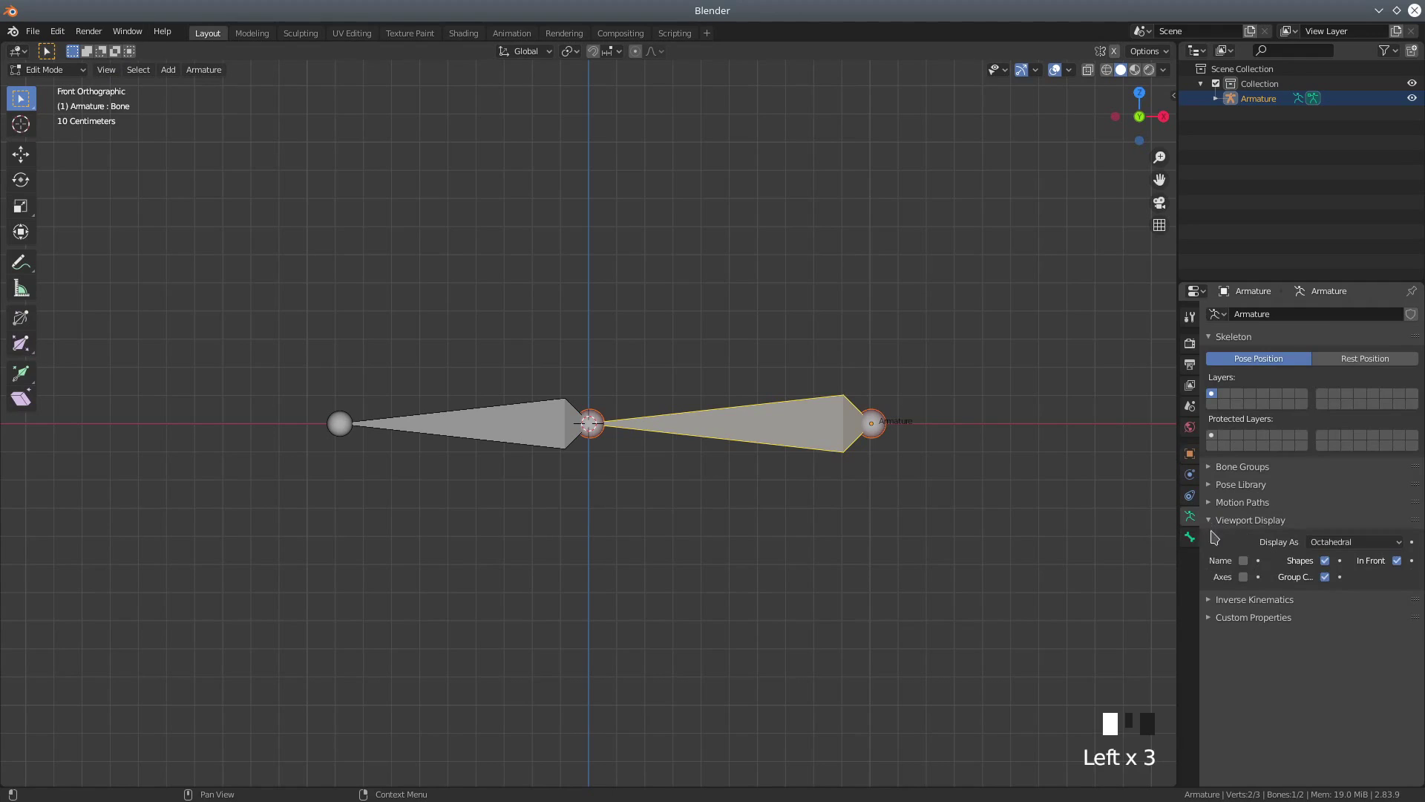
{"action": "left_click", "coordinate": [1244, 562]}
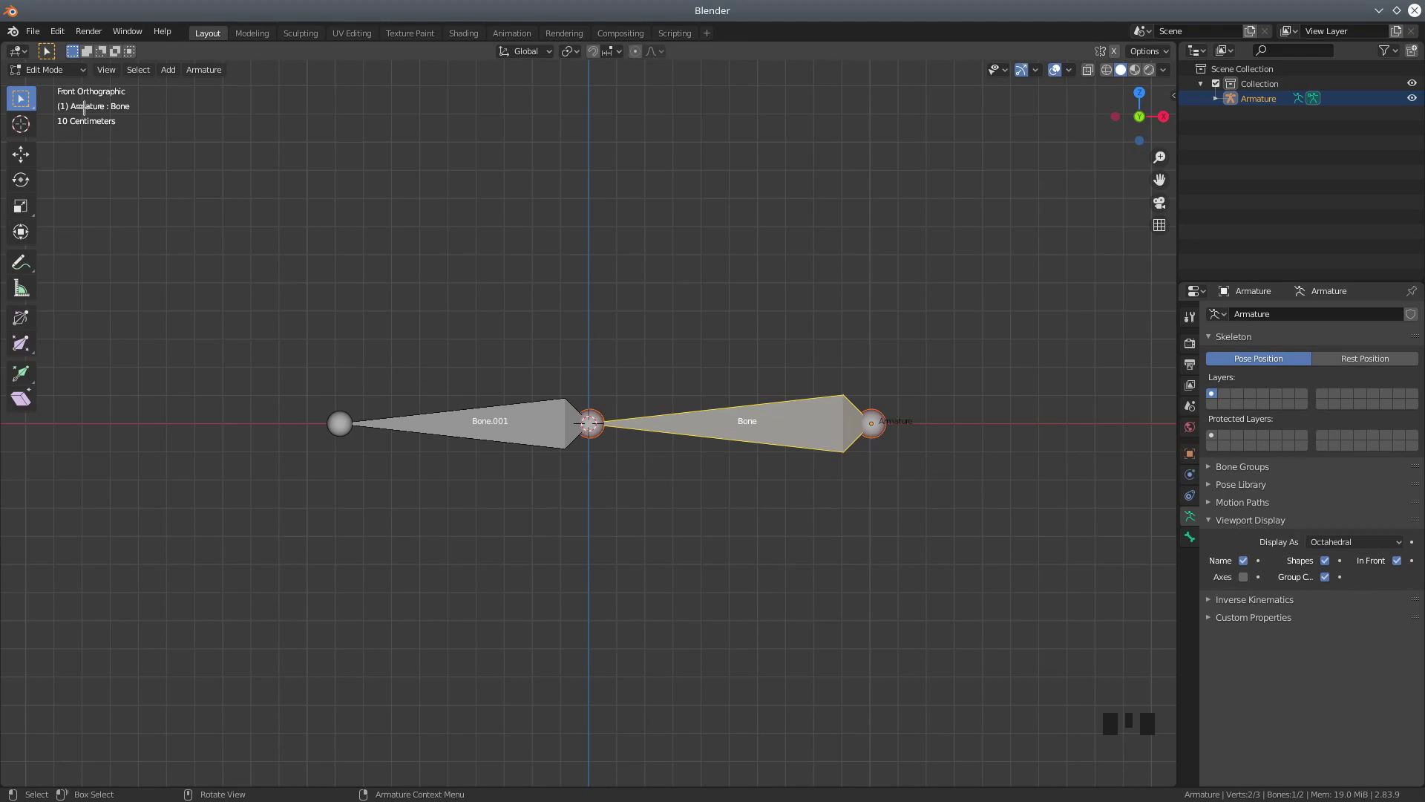
Return the armature to Pose Mode and select the extruded bone, Bone.001.
{"action": "left_click", "coordinate": [46, 69]}
{"action": "left_click", "coordinate": [63, 123]}
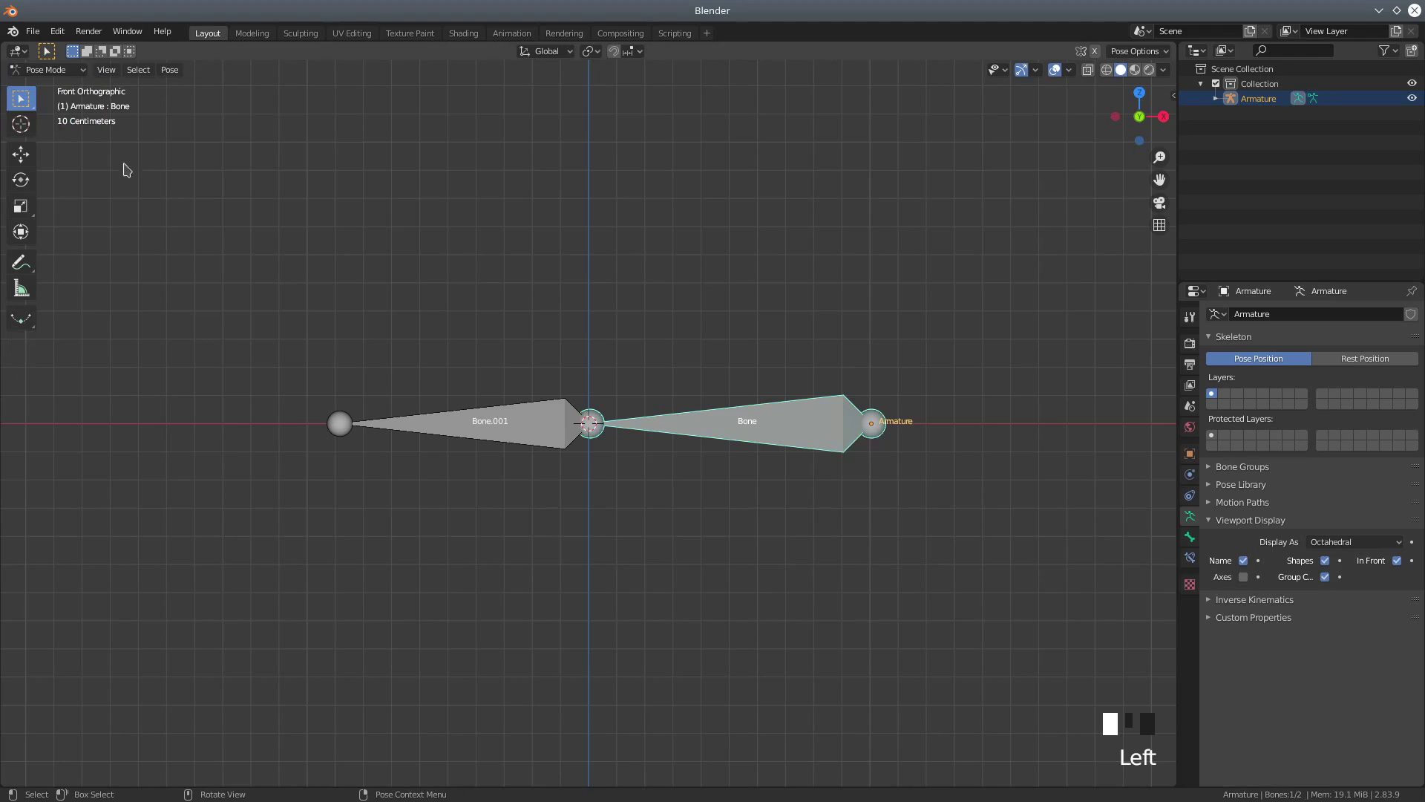
{"action": "left_click", "coordinate": [495, 420]}
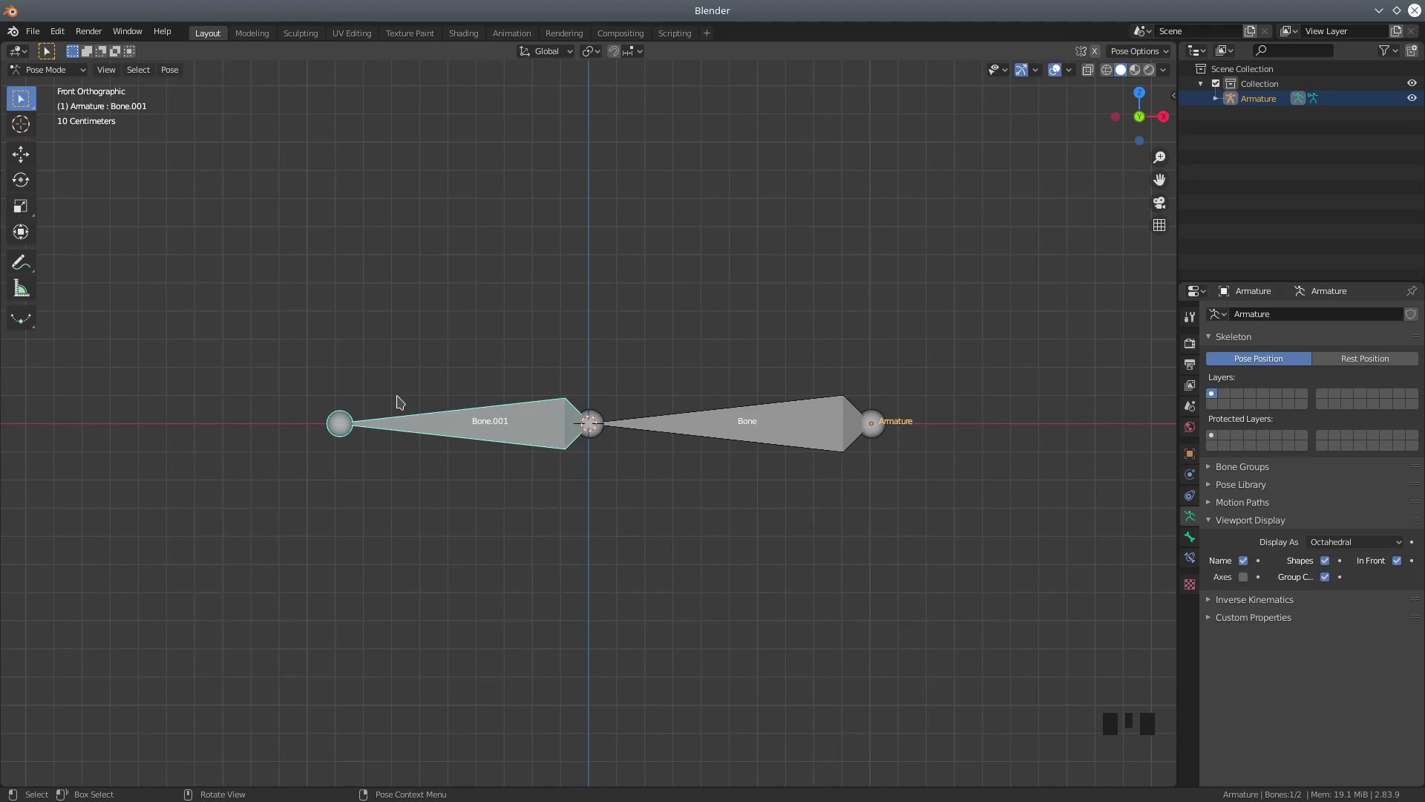
Try rotating the first bone in Pose Mode, cancel the rotation, and select each of the two bones individually.
{"action": "left_click", "coordinate": [775, 420]}
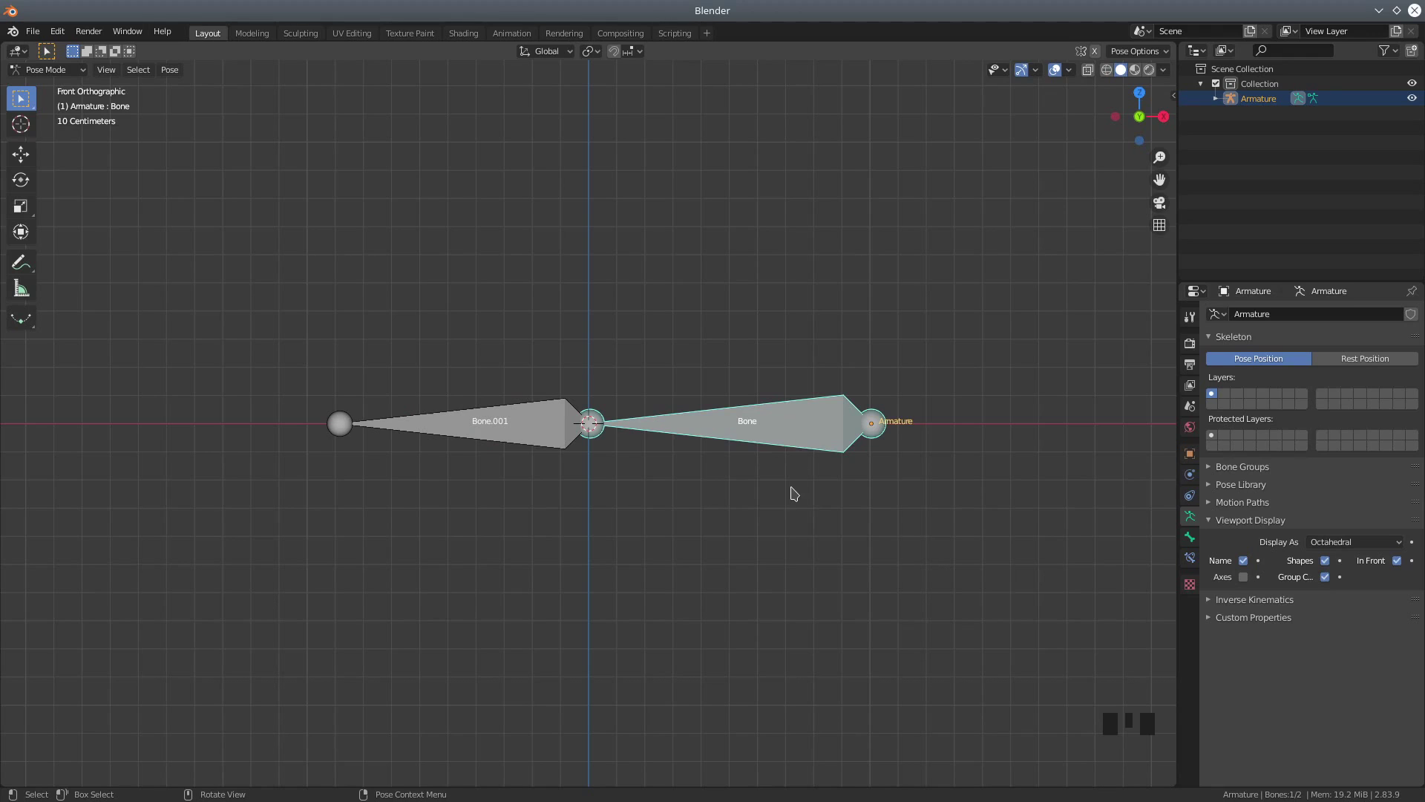
{"action": "key", "text": "r"}
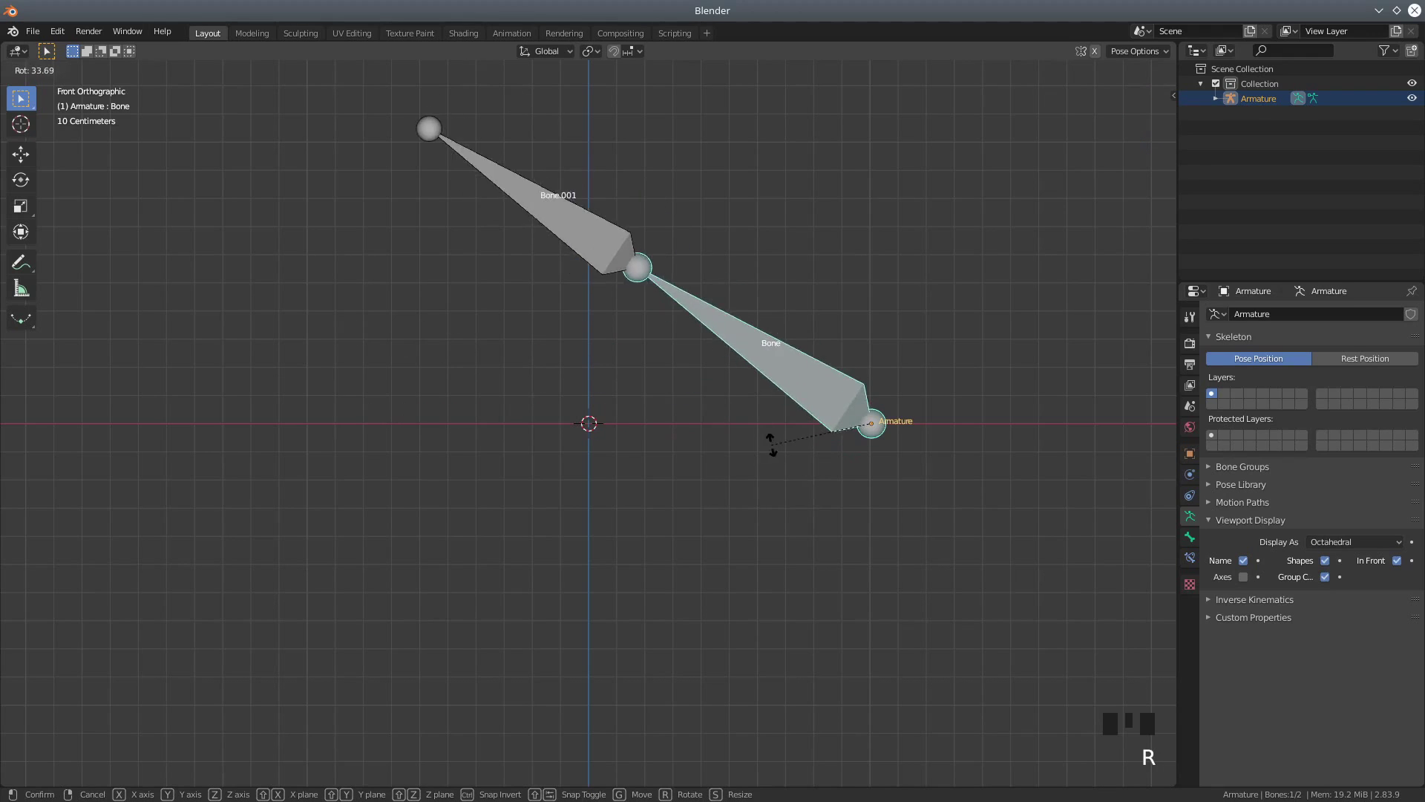
{"action": "right_click", "coordinate": [769, 447]}
{"action": "left_click", "coordinate": [507, 437]}
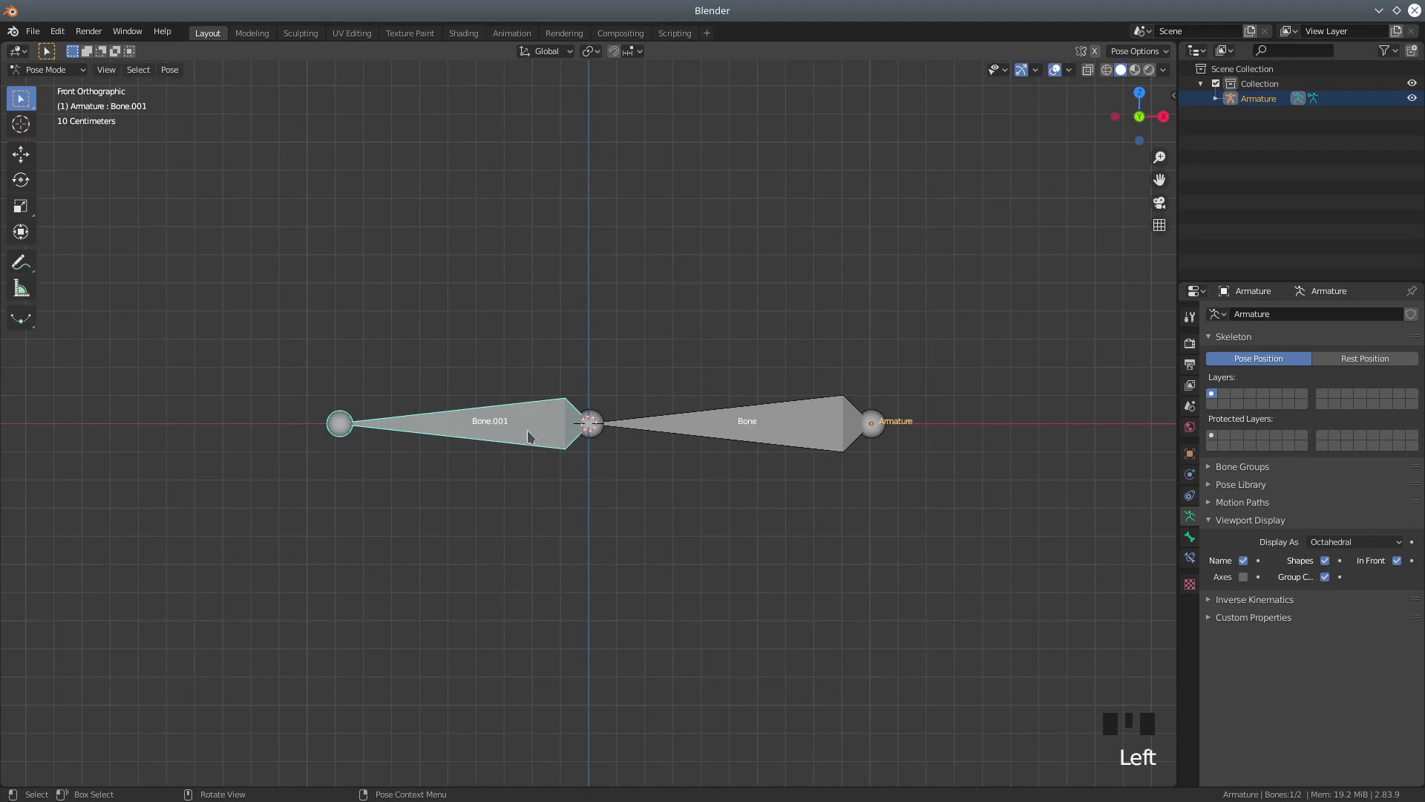
{"action": "left_click", "coordinate": [638, 430]}
{"action": "left_click", "coordinate": [534, 423]}
Switch the armature to Object Mode and try selecting it through each of its two bones.
{"action": "left_click", "coordinate": [40, 69]}
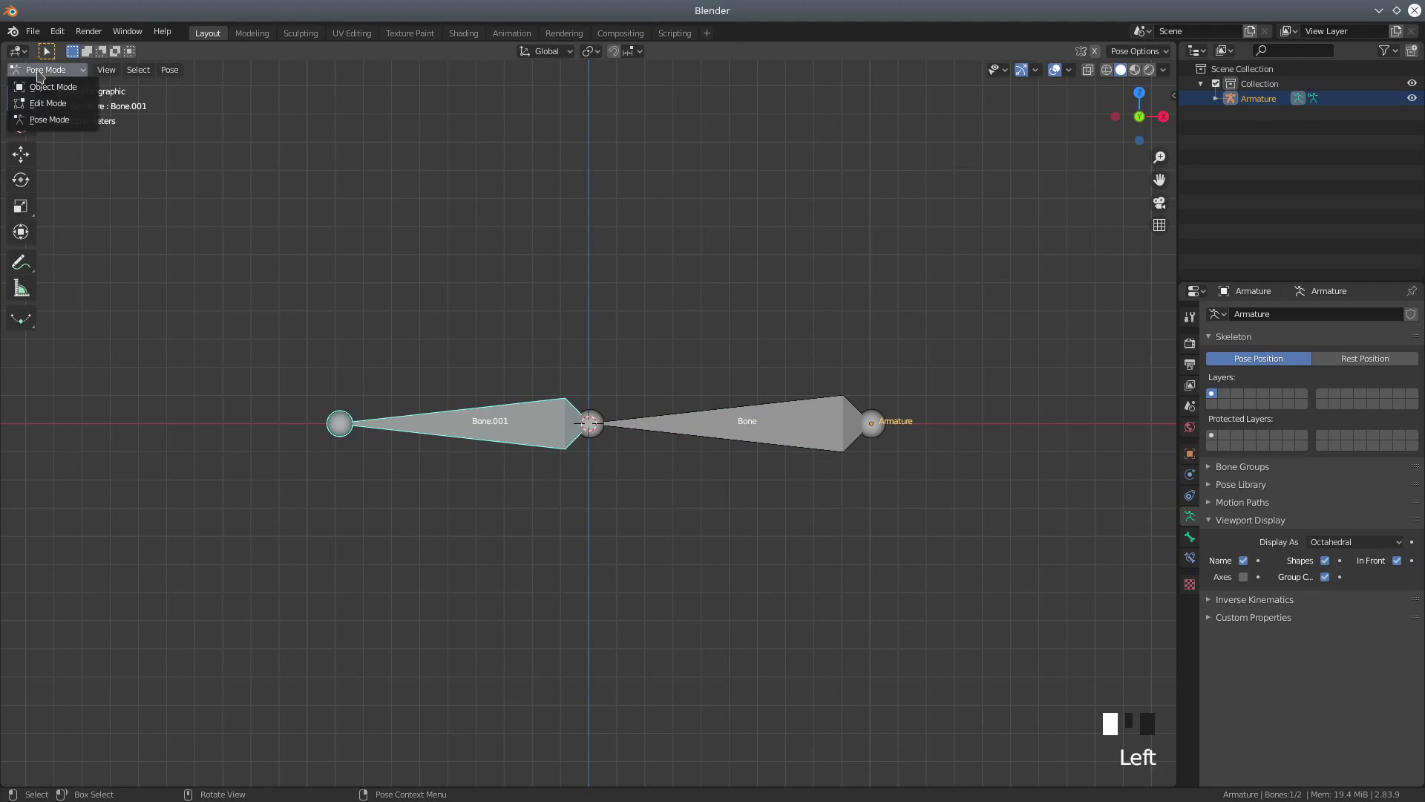
{"action": "left_click", "coordinate": [52, 86]}
{"action": "left_click", "coordinate": [499, 428]}
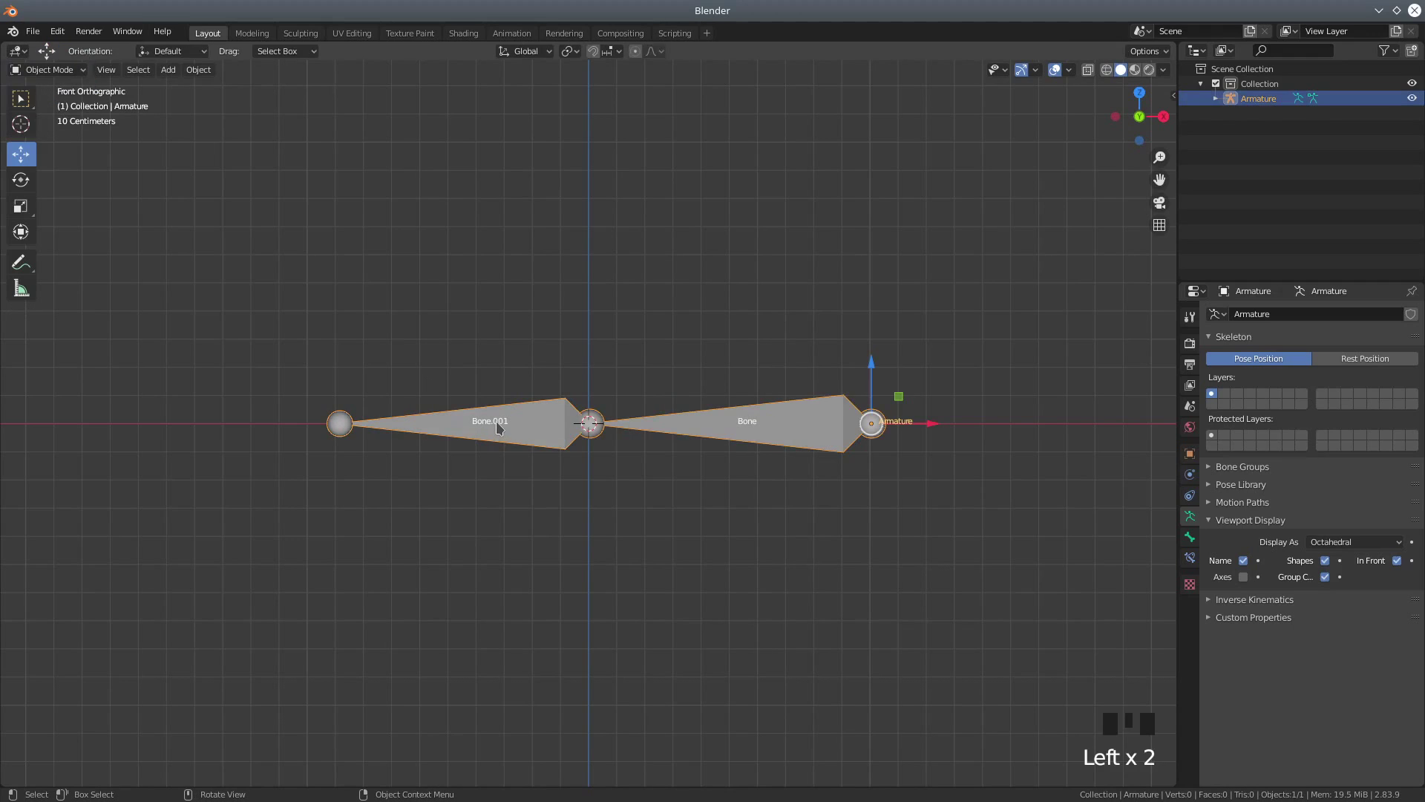
{"action": "left_click", "coordinate": [662, 423]}
In Edit Mode, clear the parent of Bone.001 in its bone relations.
{"action": "left_click", "coordinate": [64, 72]}
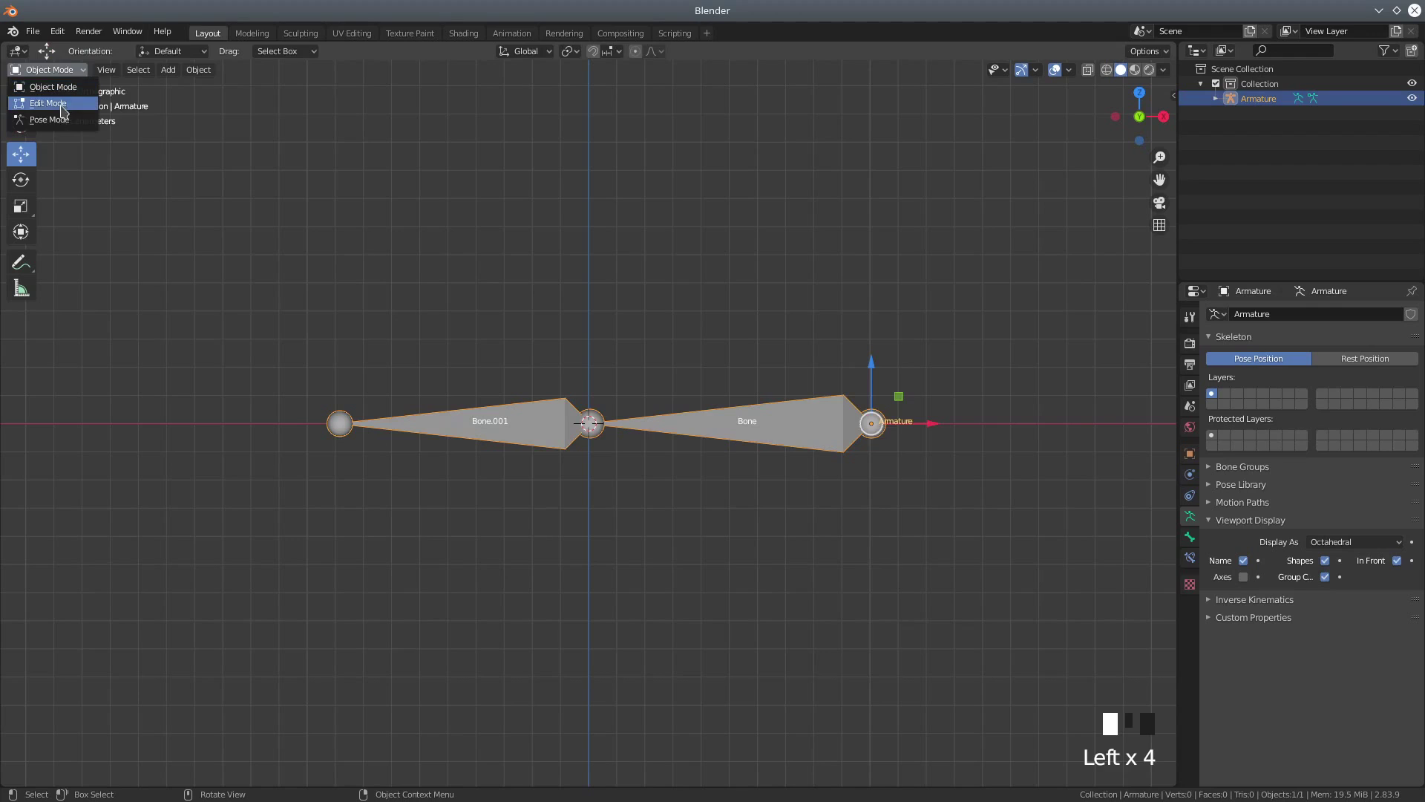
{"action": "left_click", "coordinate": [62, 105]}
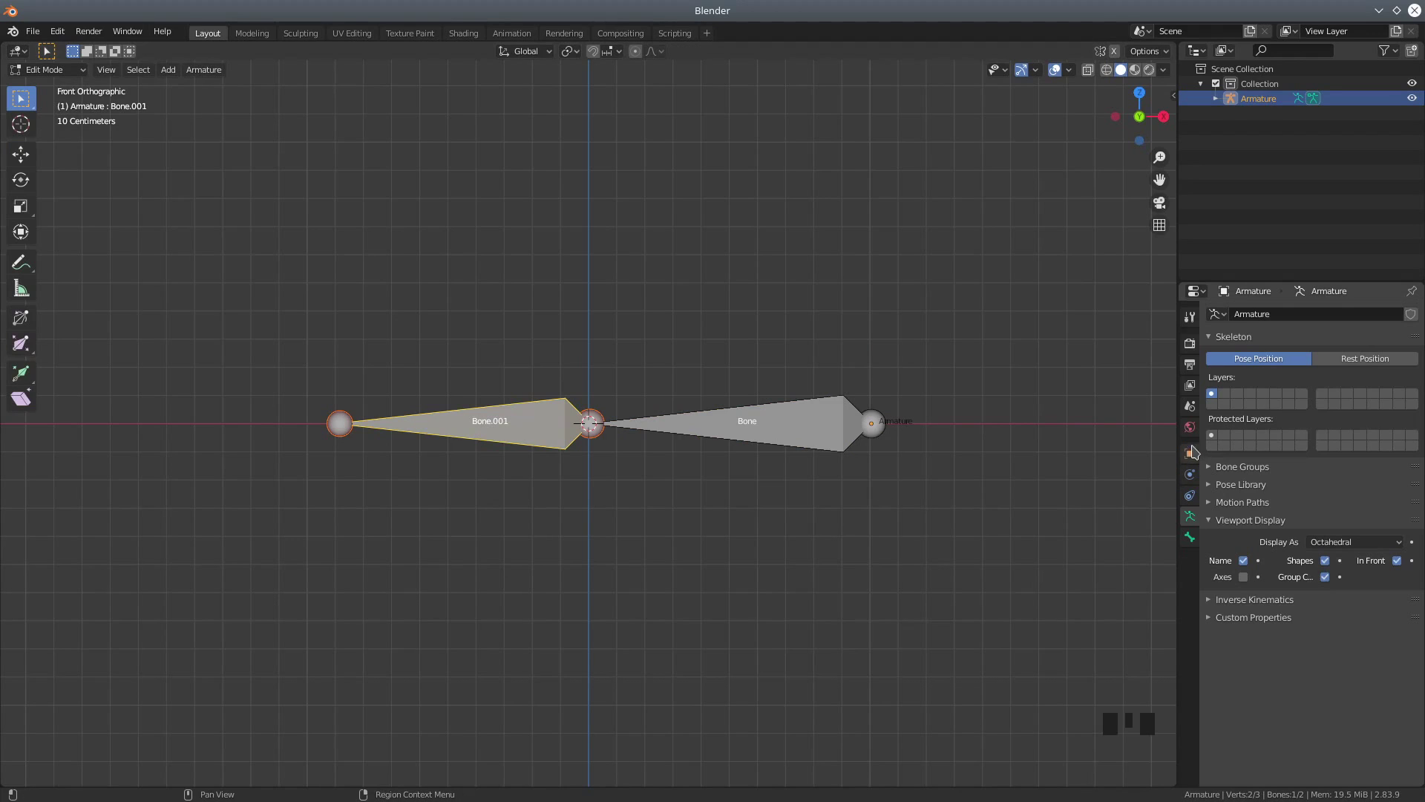
{"action": "left_click", "coordinate": [1190, 539]}
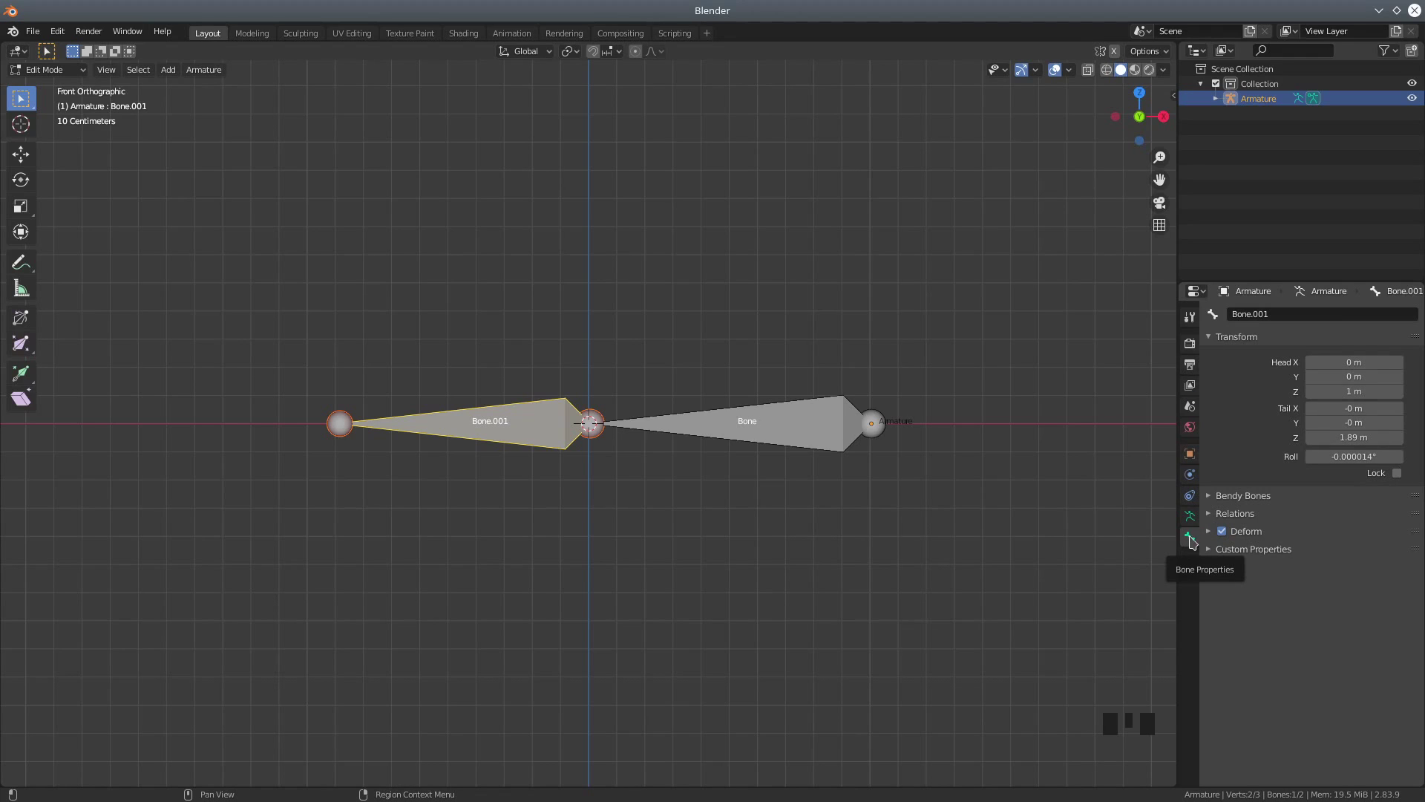
{"action": "left_click", "coordinate": [1210, 515]}
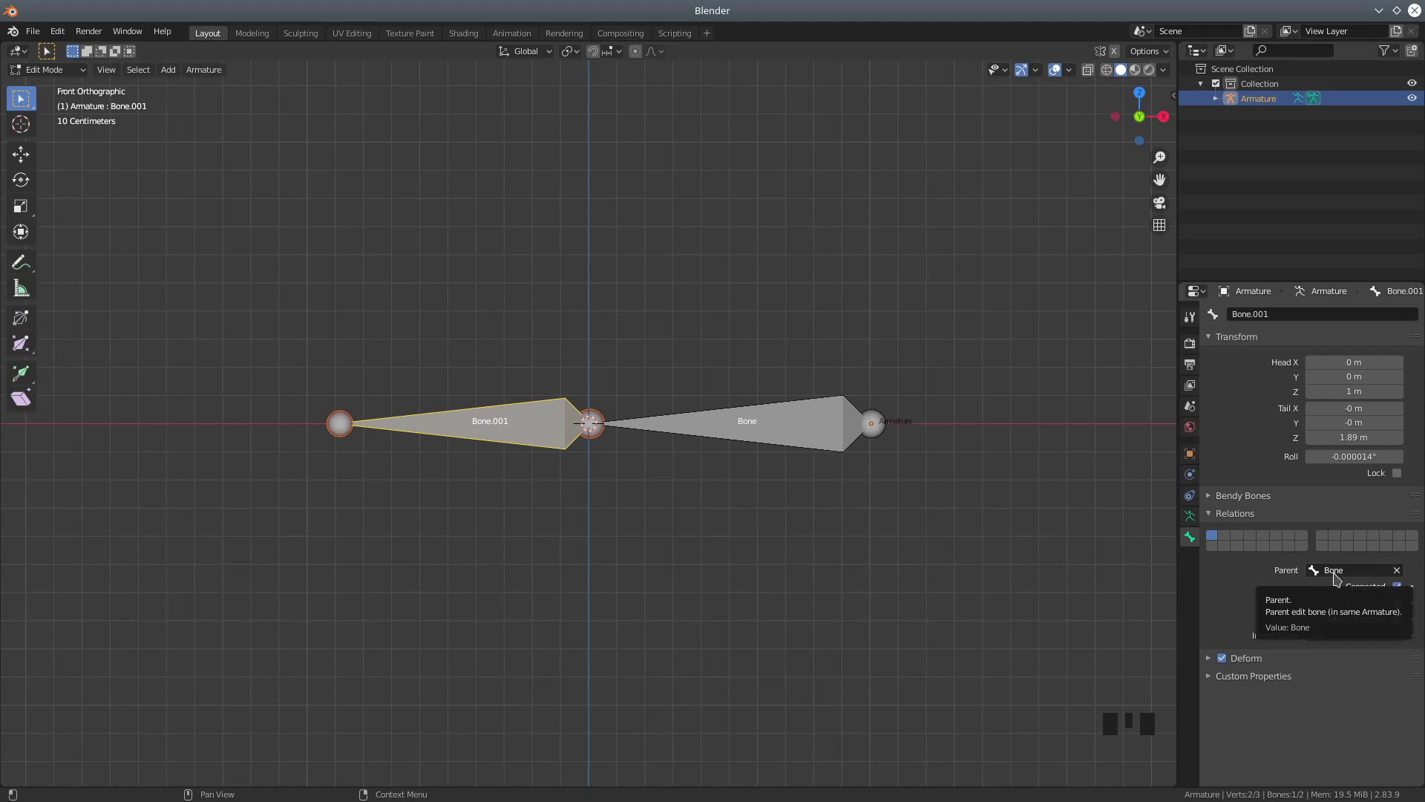
{"action": "left_click", "coordinate": [1398, 573]}
Try rotating the first bone and its head joint in Edit Mode, cancelling both rotations.
{"action": "left_click", "coordinate": [770, 425]}
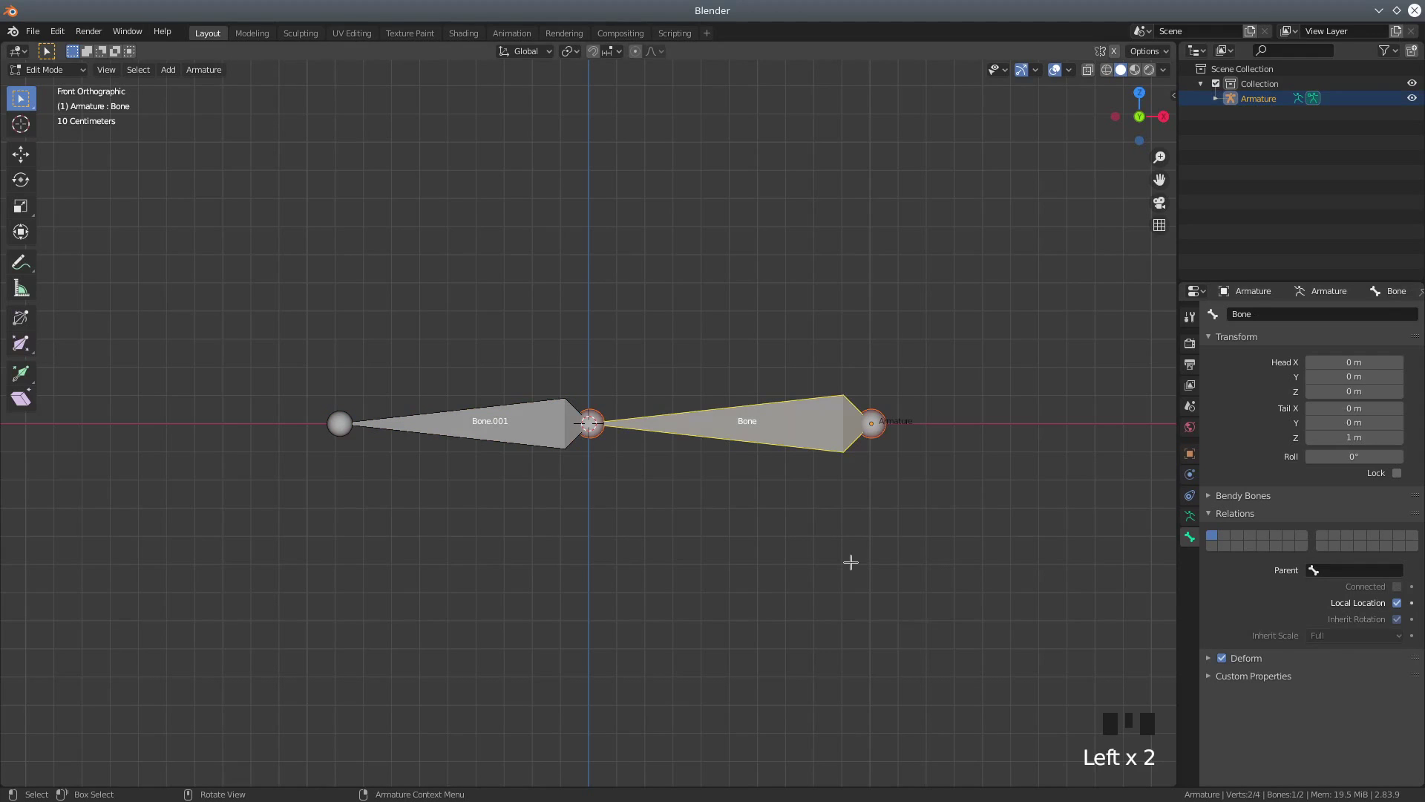
{"action": "key", "text": "r"}
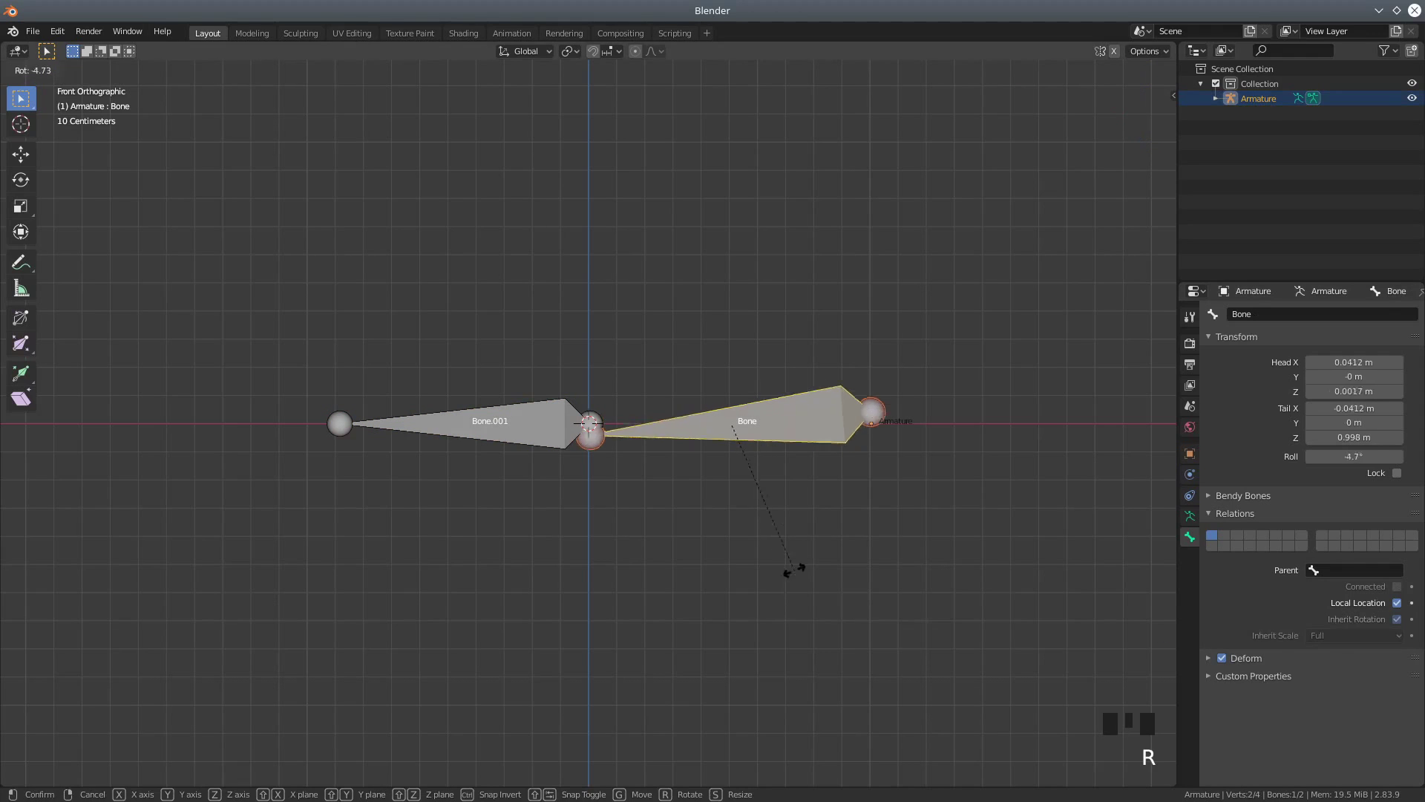
{"action": "right_click", "coordinate": [864, 522]}
{"action": "left_click", "coordinate": [883, 427]}
{"action": "key", "text": "r"}
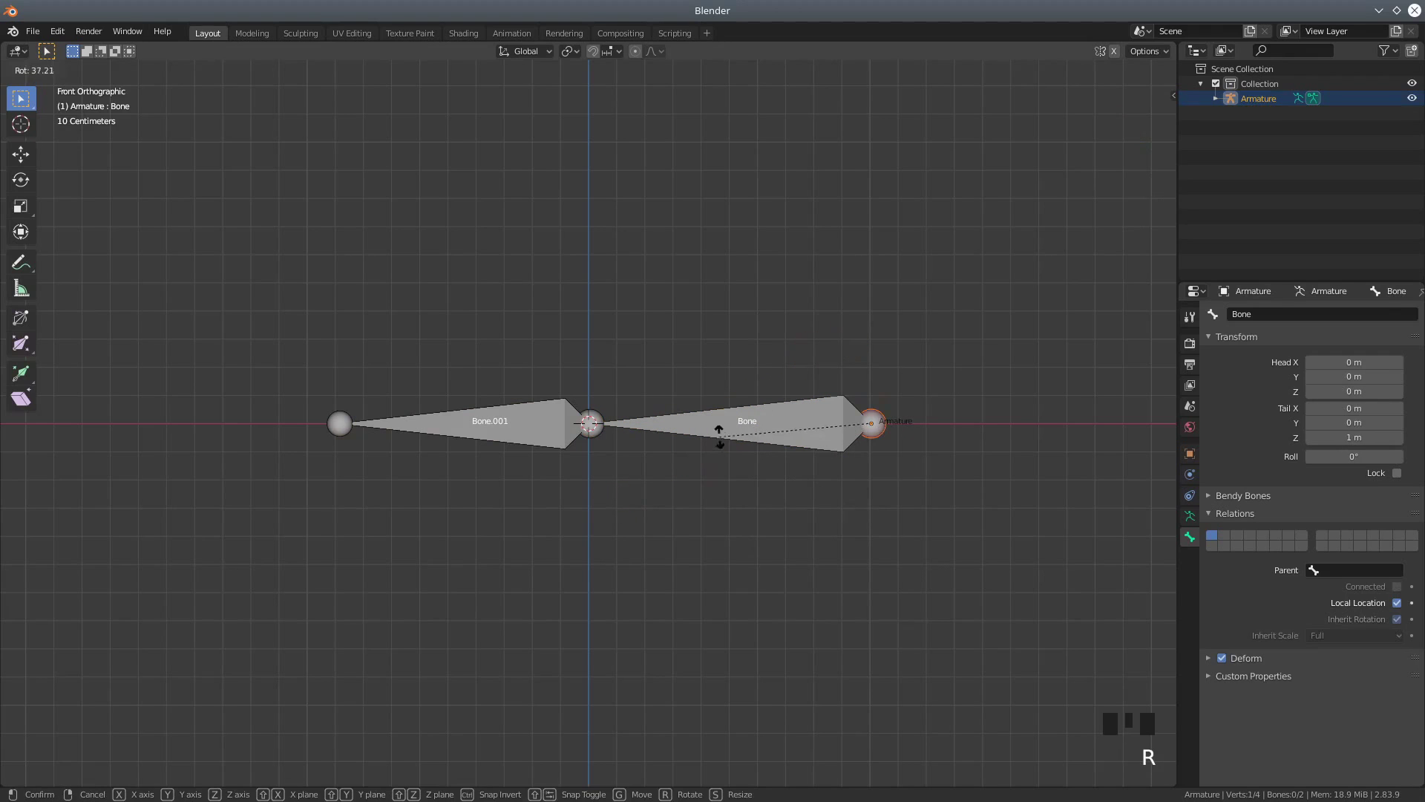
{"action": "right_click", "coordinate": [716, 423]}
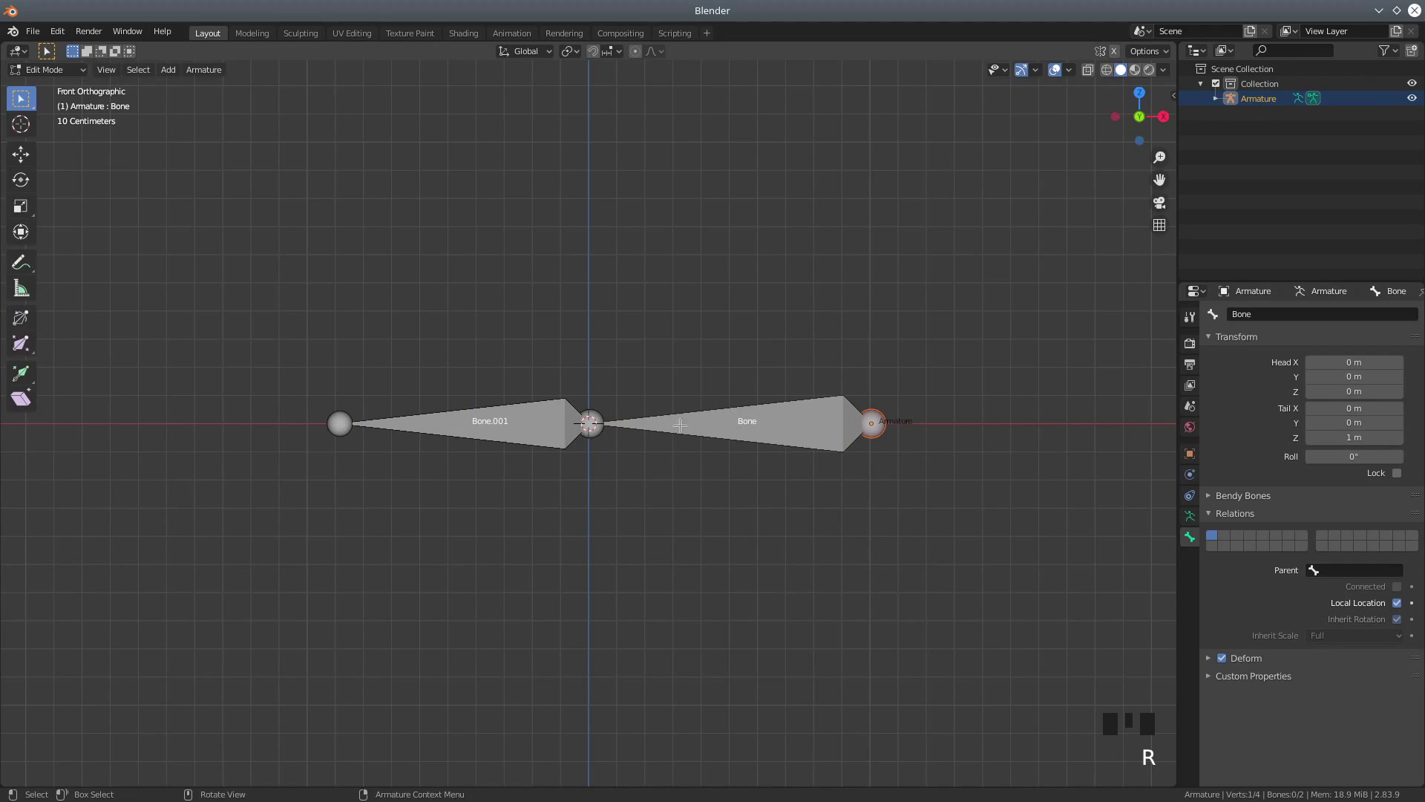
Switch to Pose Mode, try rotating the now independent first bone, and cancel the rotation.
{"action": "left_click", "coordinate": [31, 71]}
{"action": "left_click", "coordinate": [45, 120]}
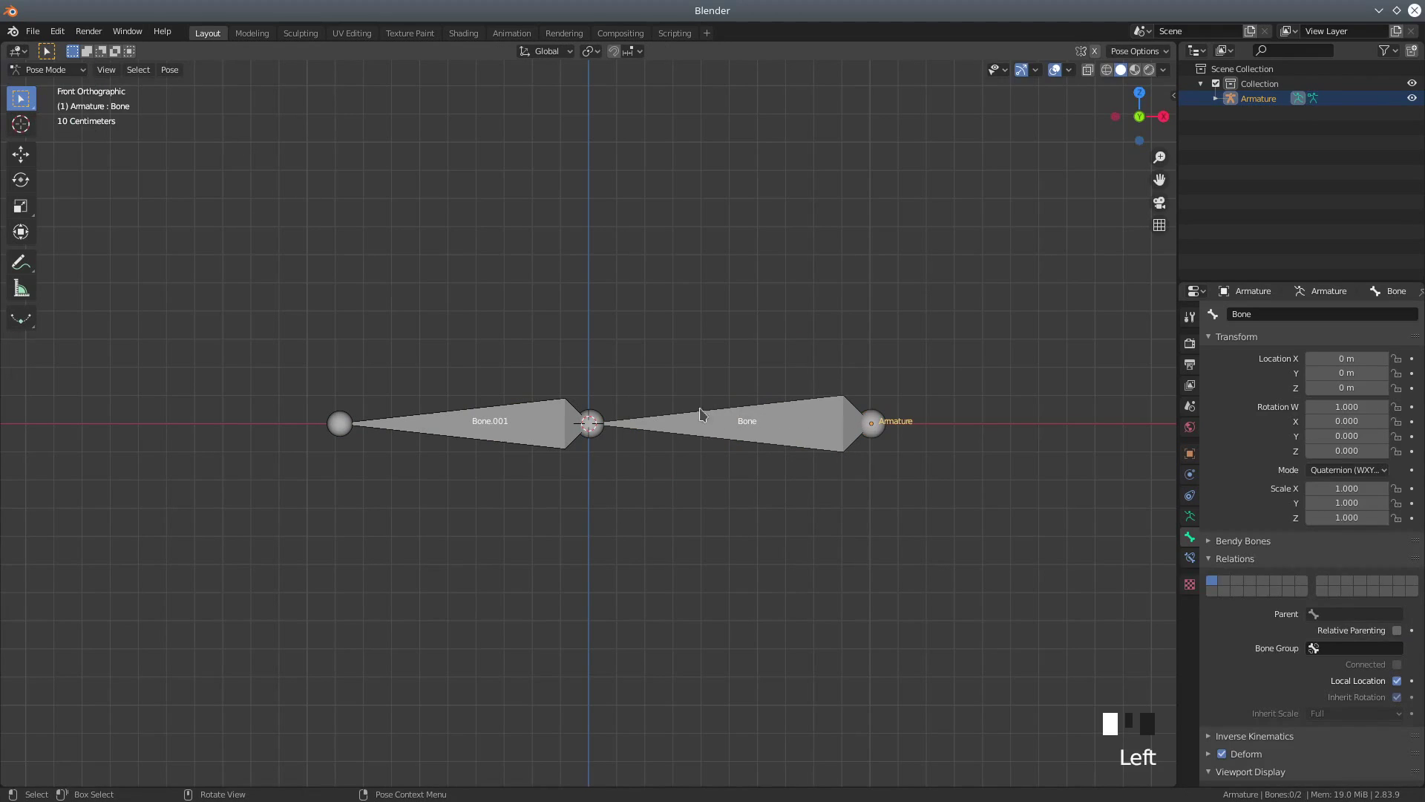
{"action": "left_click", "coordinate": [867, 421]}
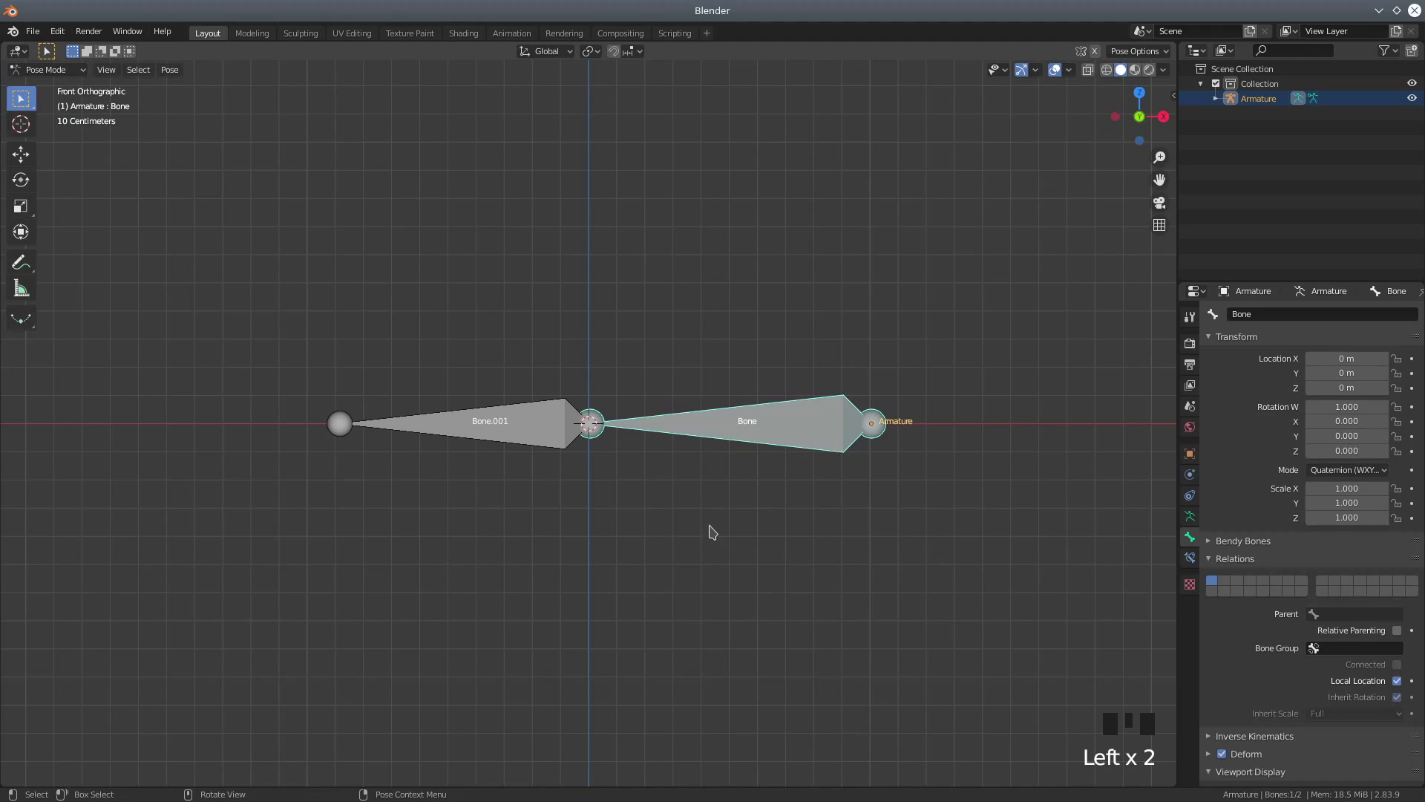
{"action": "key", "text": "r"}
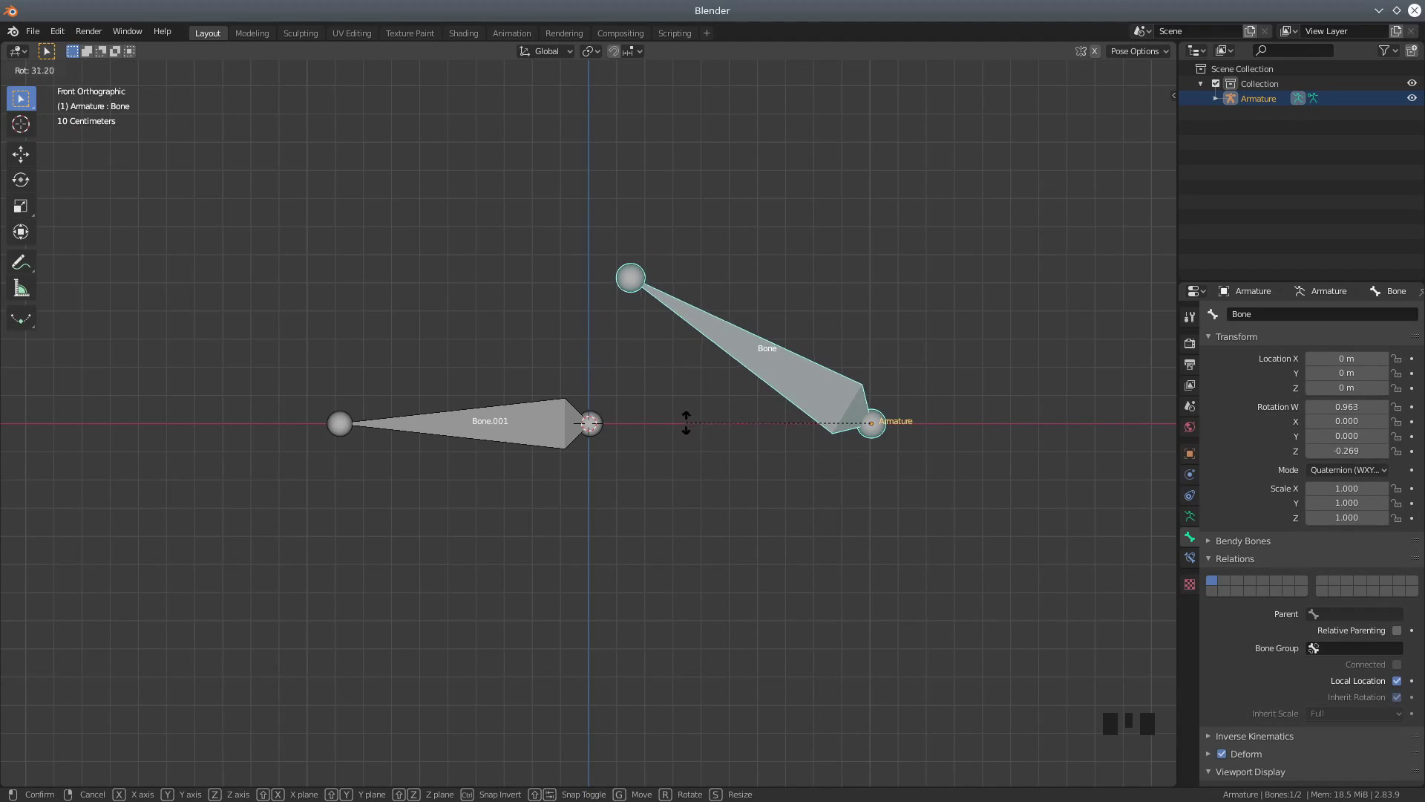
{"action": "right_click", "coordinate": [682, 469]}
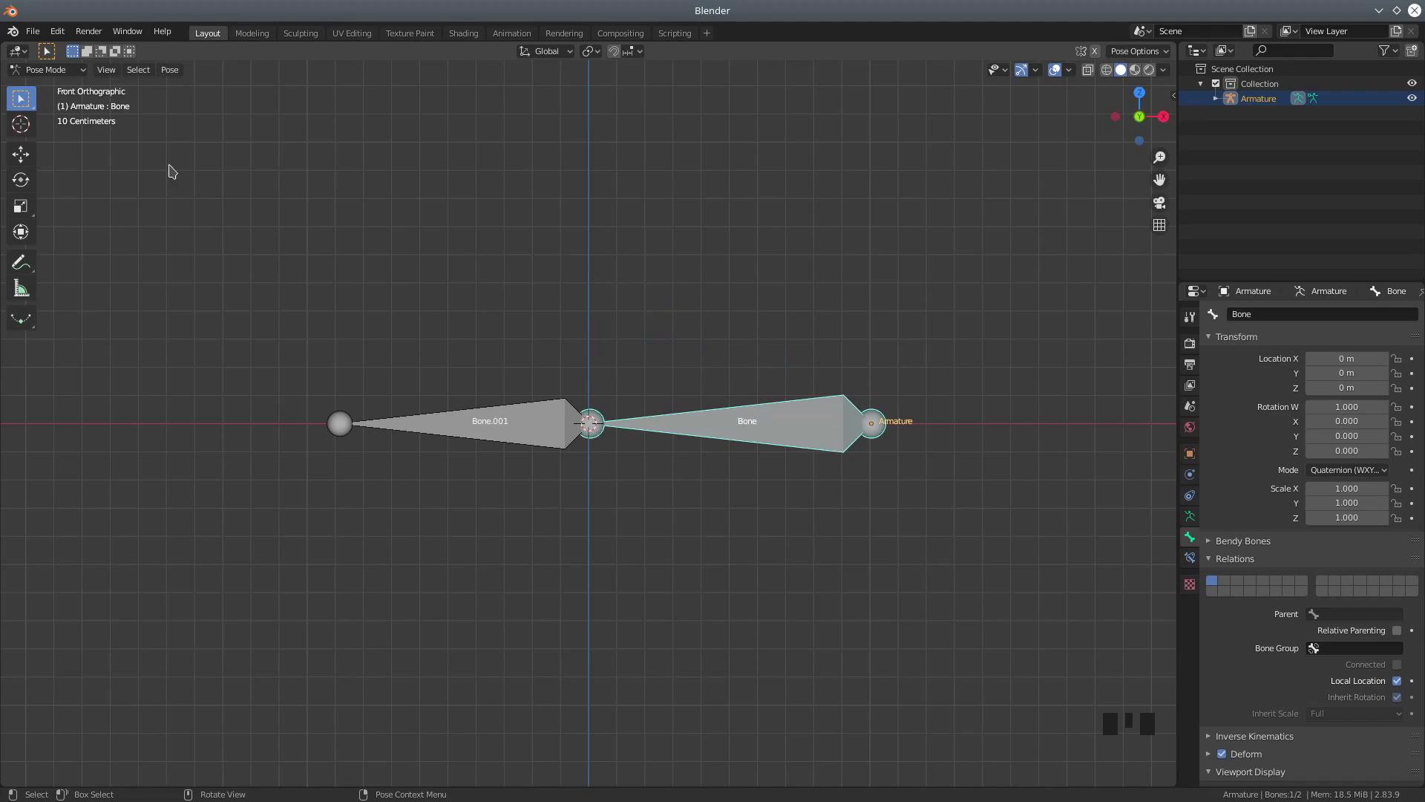
In Edit Mode, set the parent of Bone.001 to Bone in its bone relations.
{"action": "left_click", "coordinate": [34, 71]}
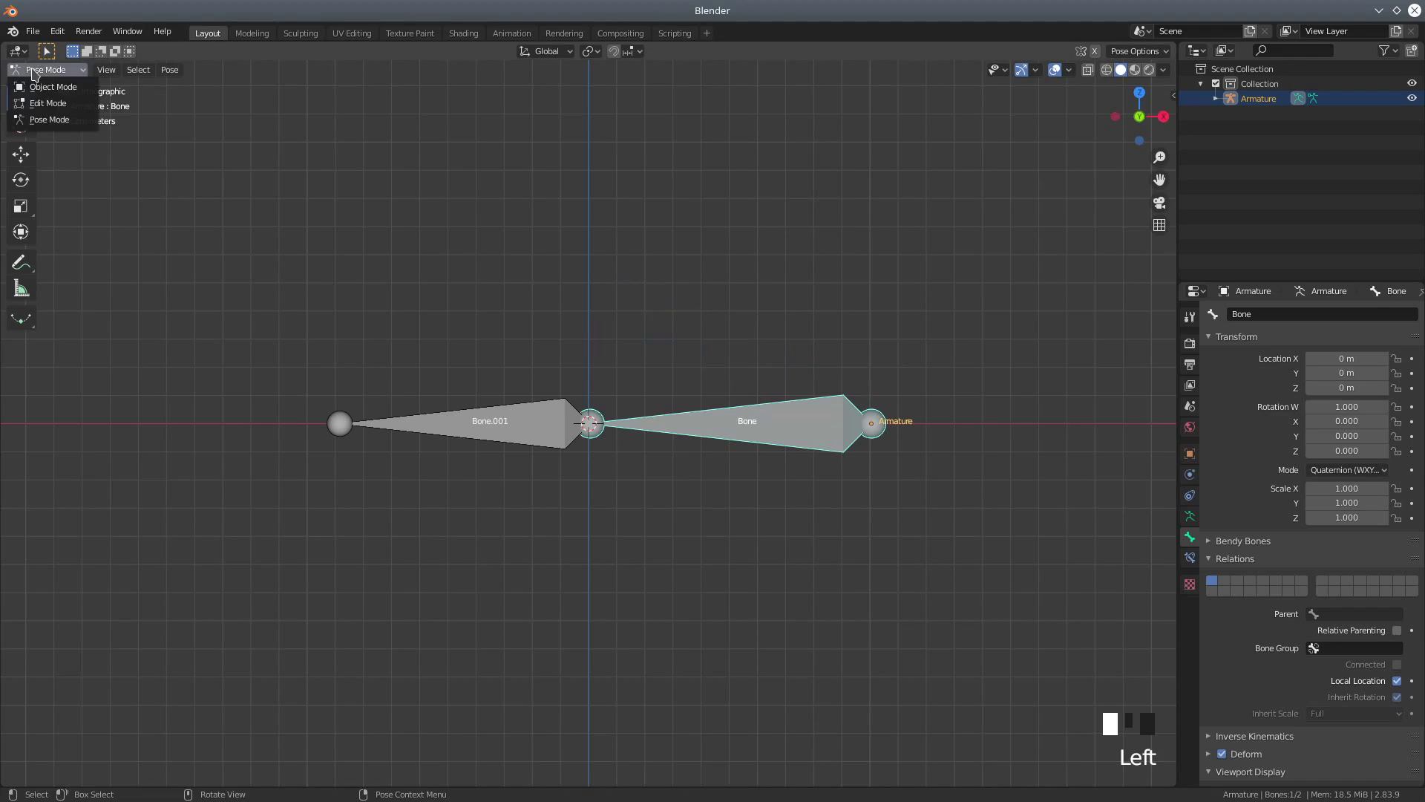
{"action": "left_click", "coordinate": [44, 105]}
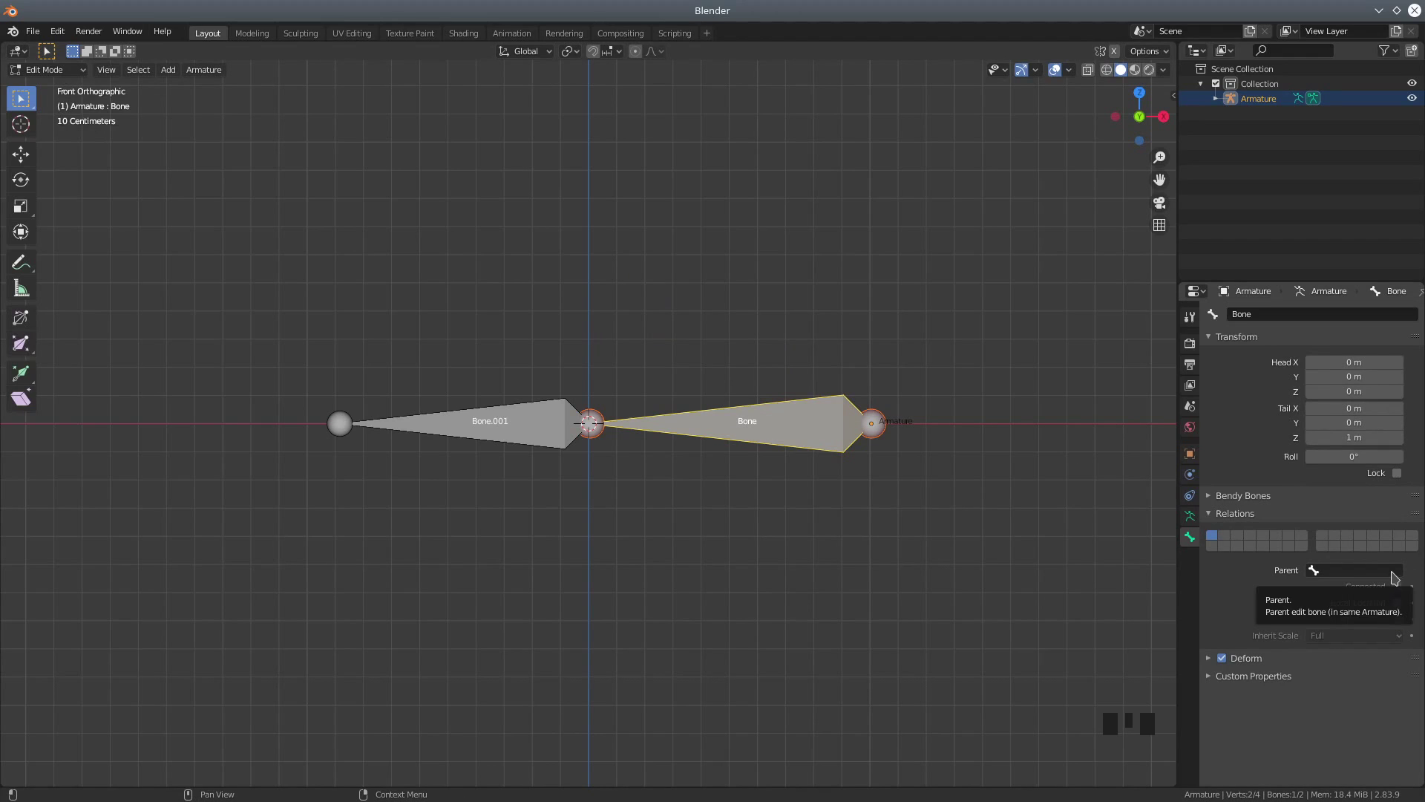
{"action": "left_click", "coordinate": [461, 427]}
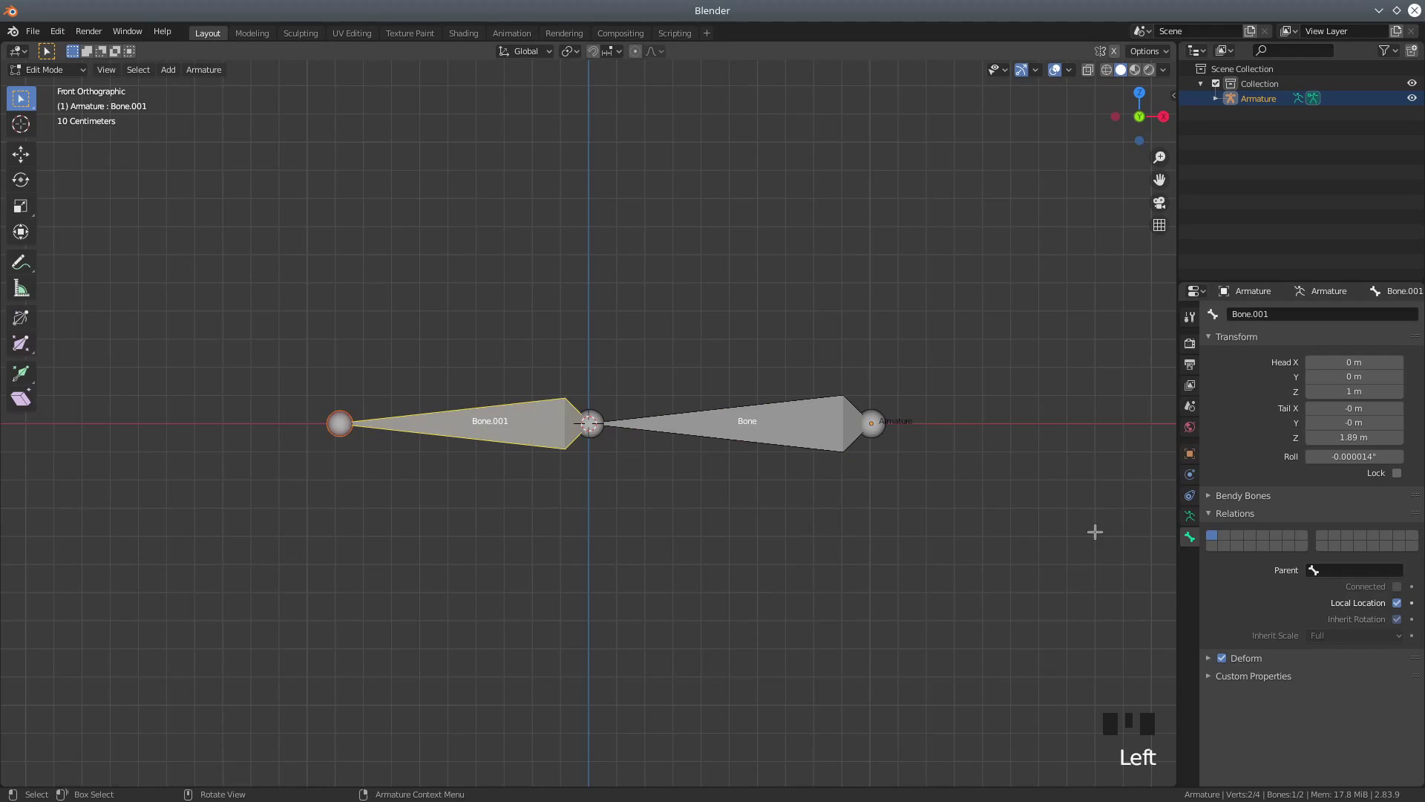
{"action": "left_click", "coordinate": [1395, 573]}
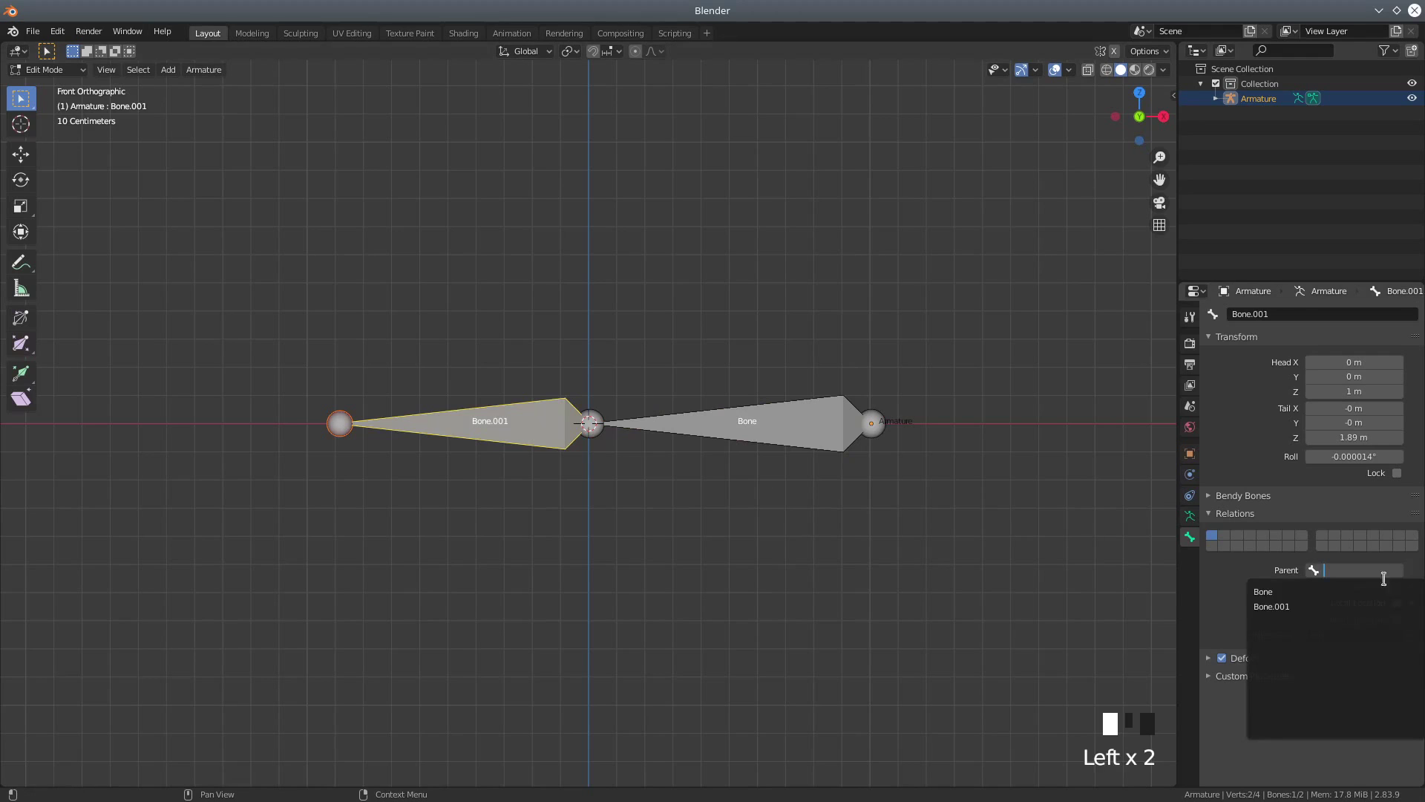
{"action": "left_click", "coordinate": [1290, 592]}
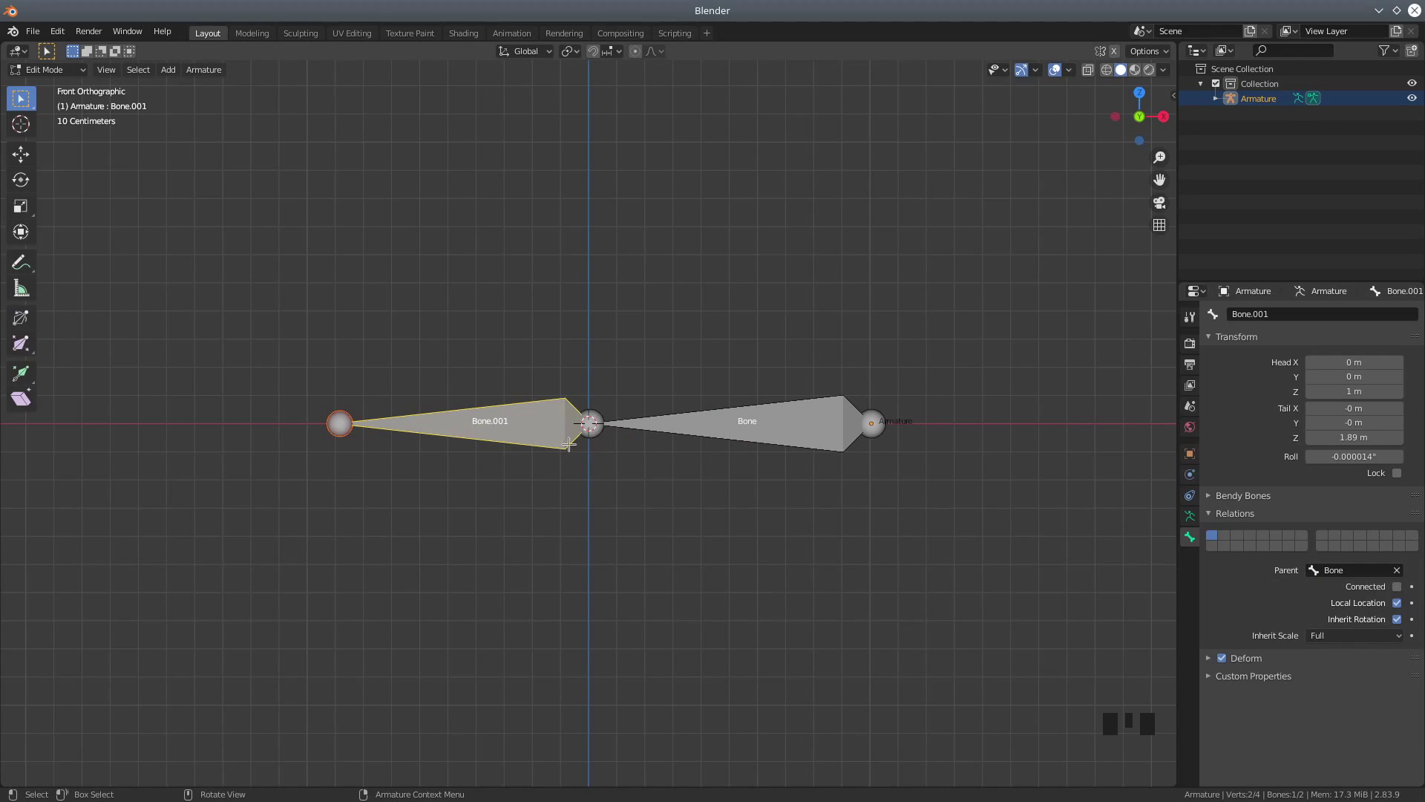
In Pose Mode, try rotating the parent bone and its child Bone.001 in turn, cancelling each rotation.
{"action": "left_click", "coordinate": [790, 424]}
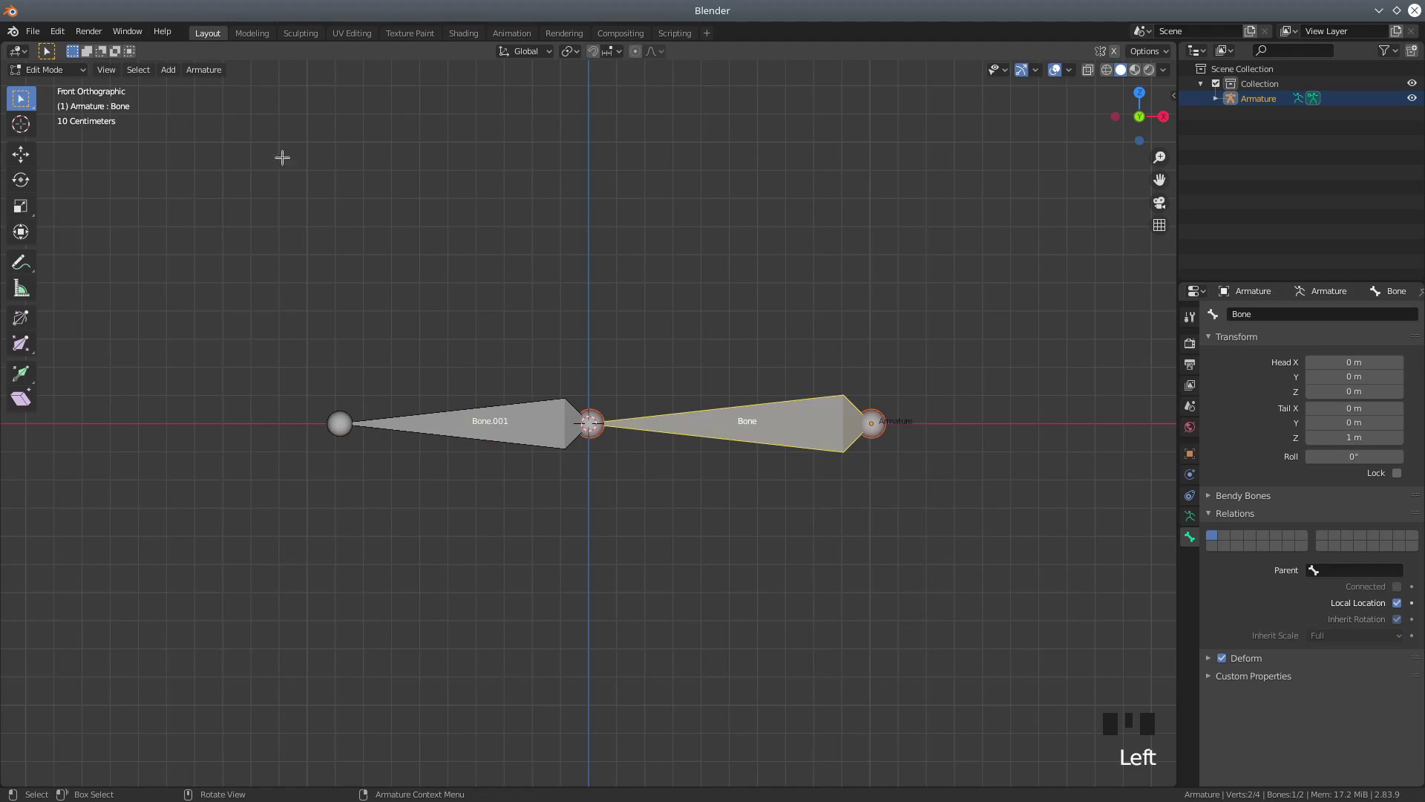
{"action": "left_click", "coordinate": [46, 71]}
{"action": "left_click", "coordinate": [46, 118]}
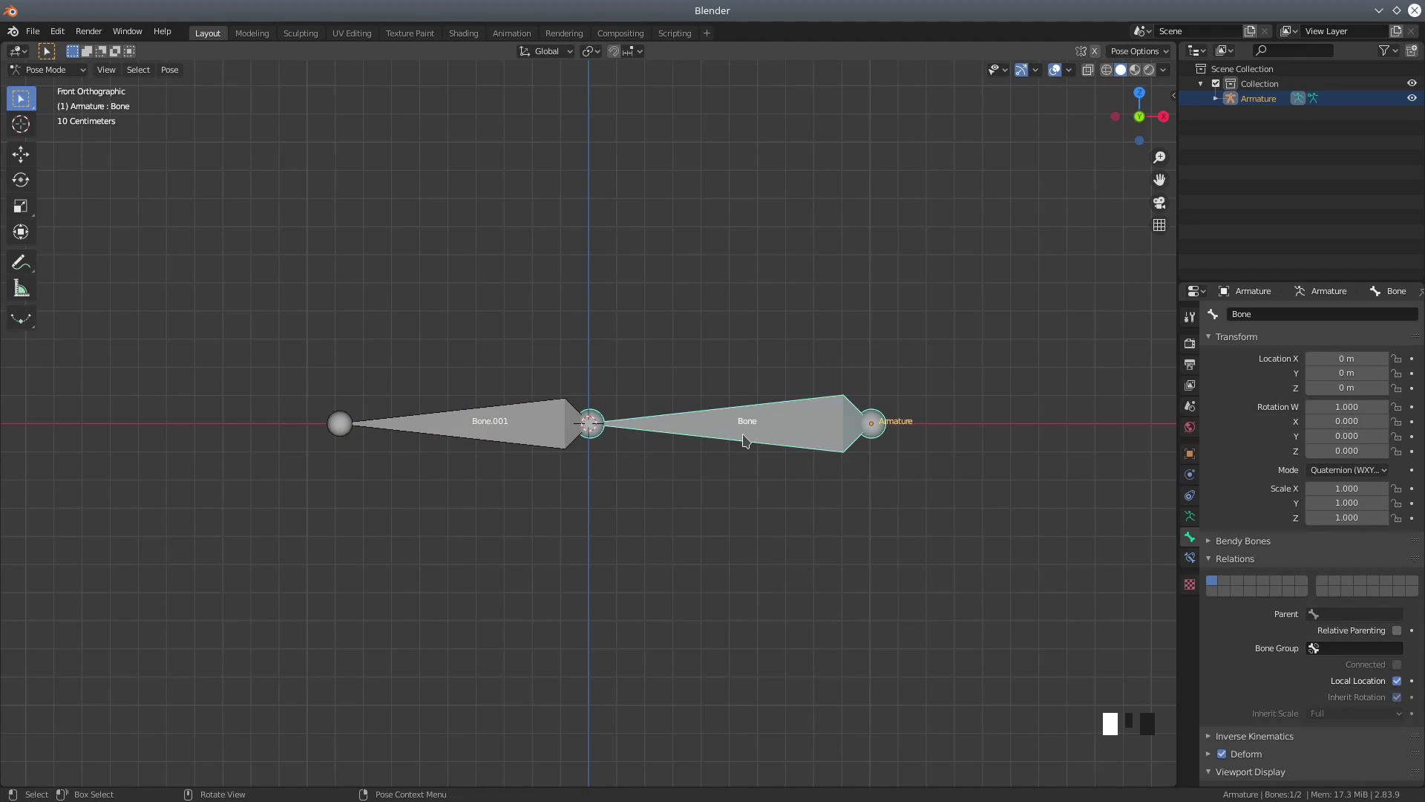
{"action": "key", "text": "r"}
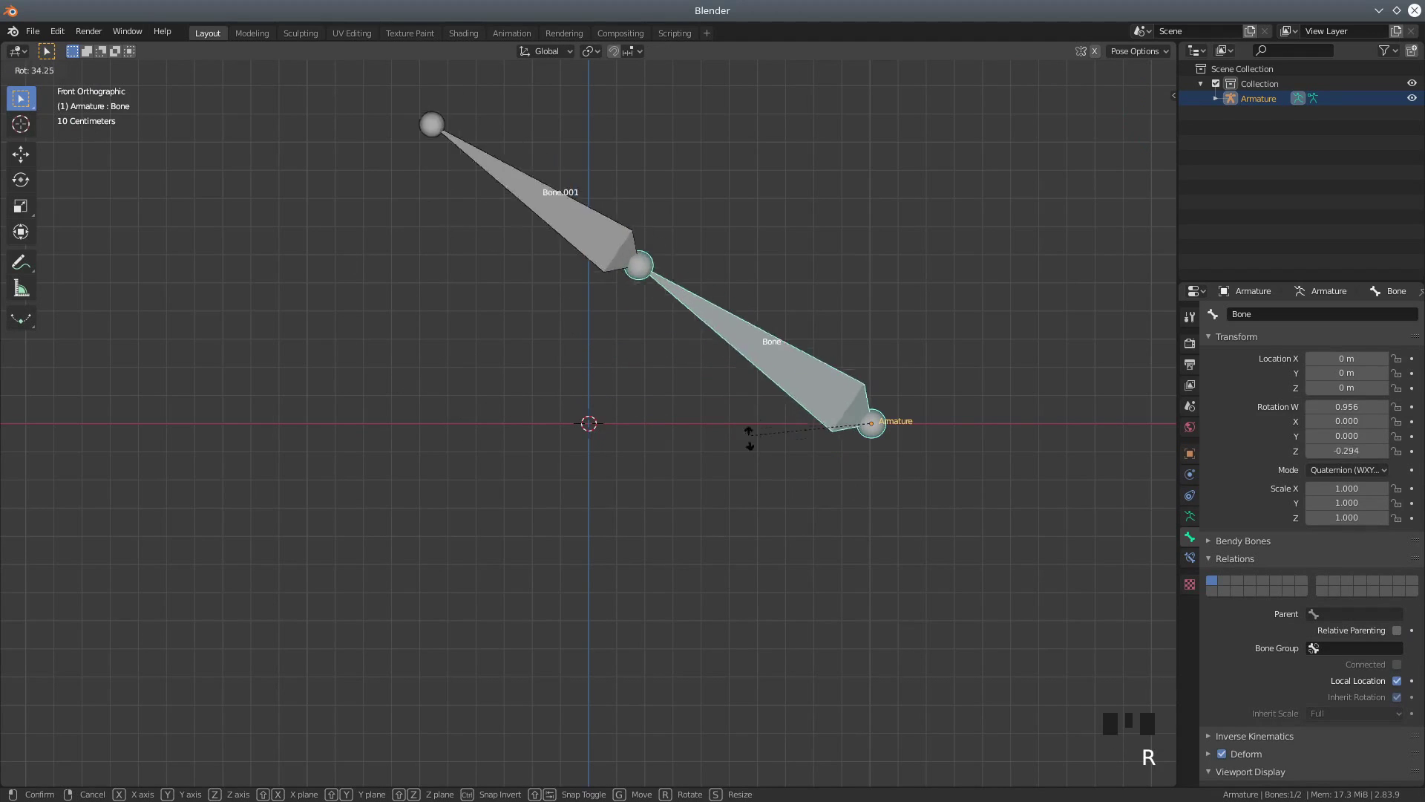
{"action": "right_click", "coordinate": [739, 445]}
{"action": "left_click", "coordinate": [457, 421]}
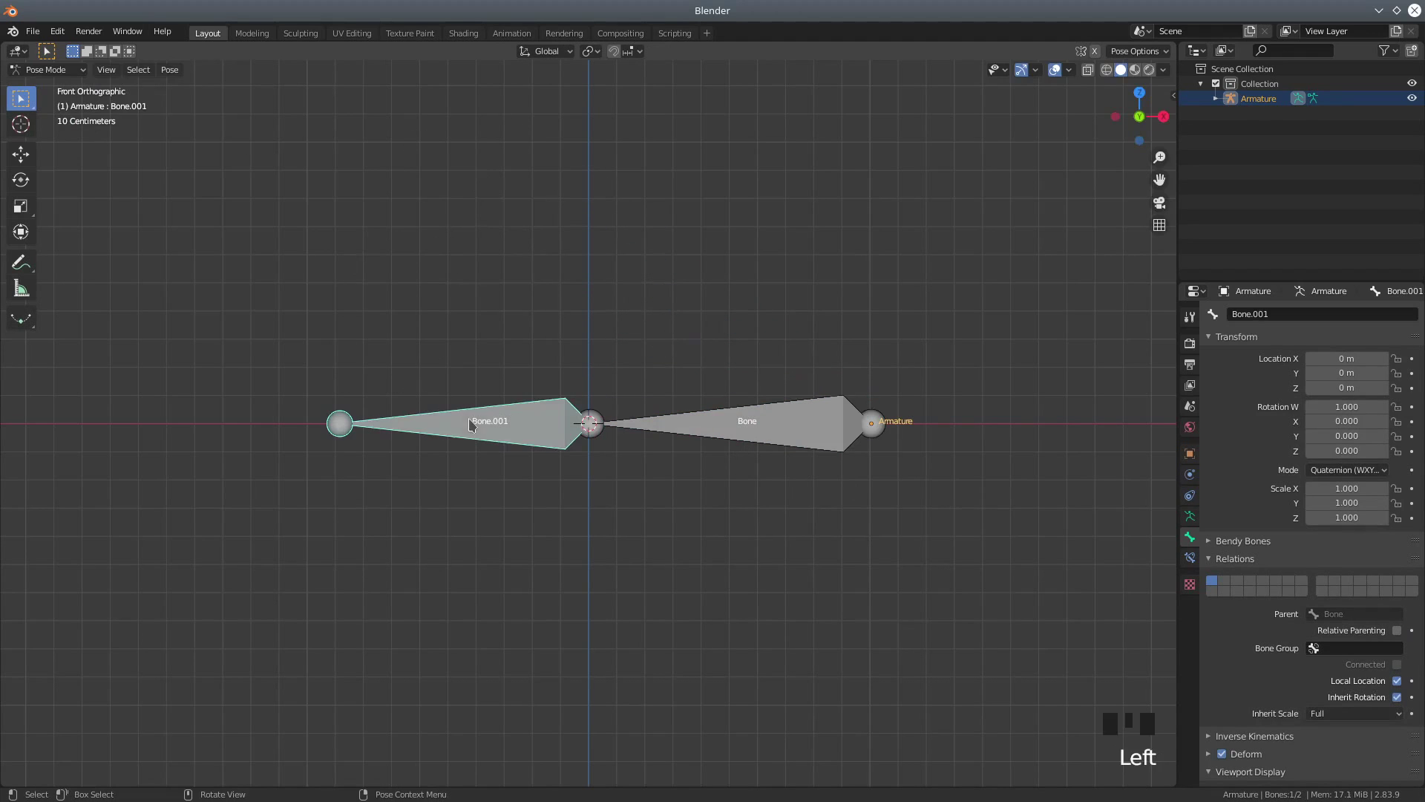
{"action": "key", "text": "r"}
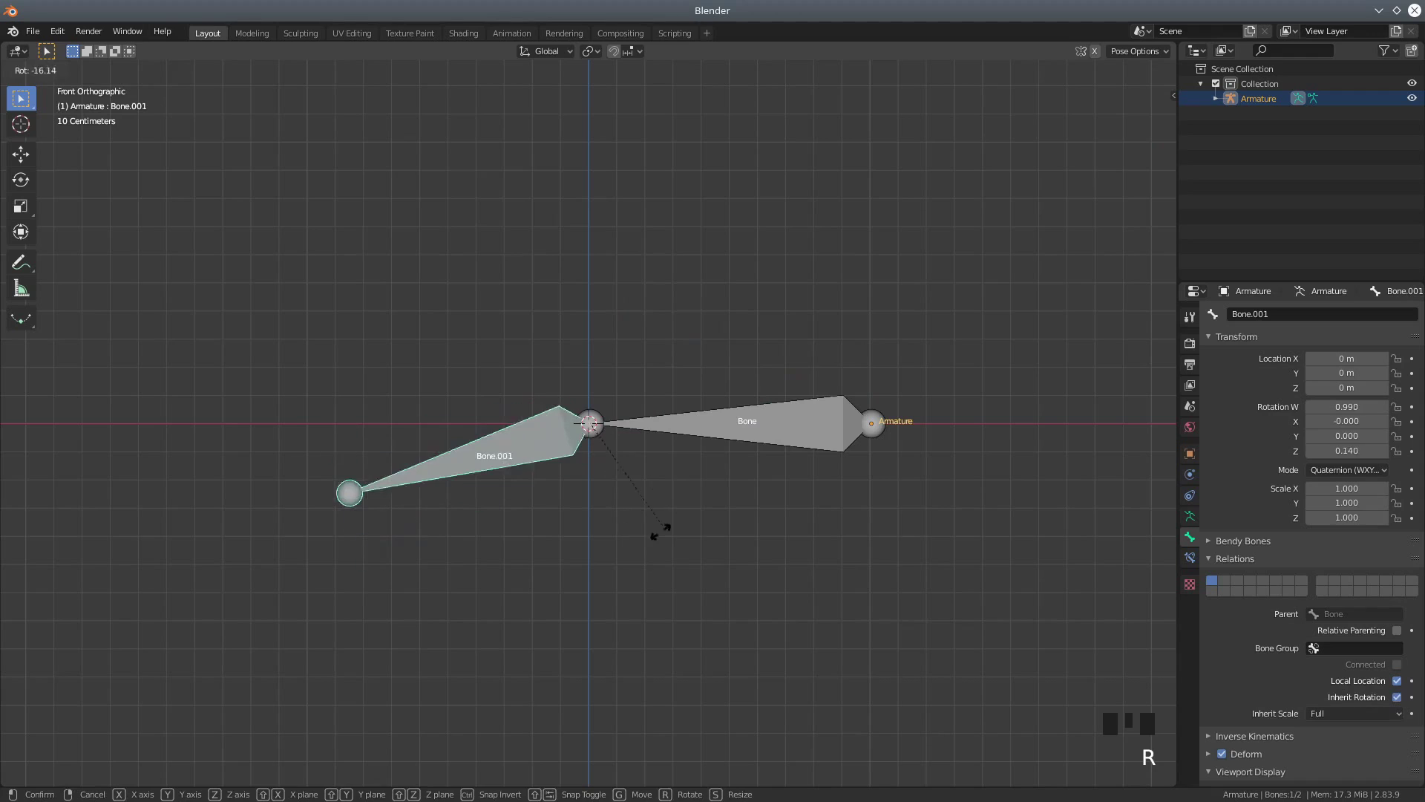
{"action": "right_click", "coordinate": [660, 533]}
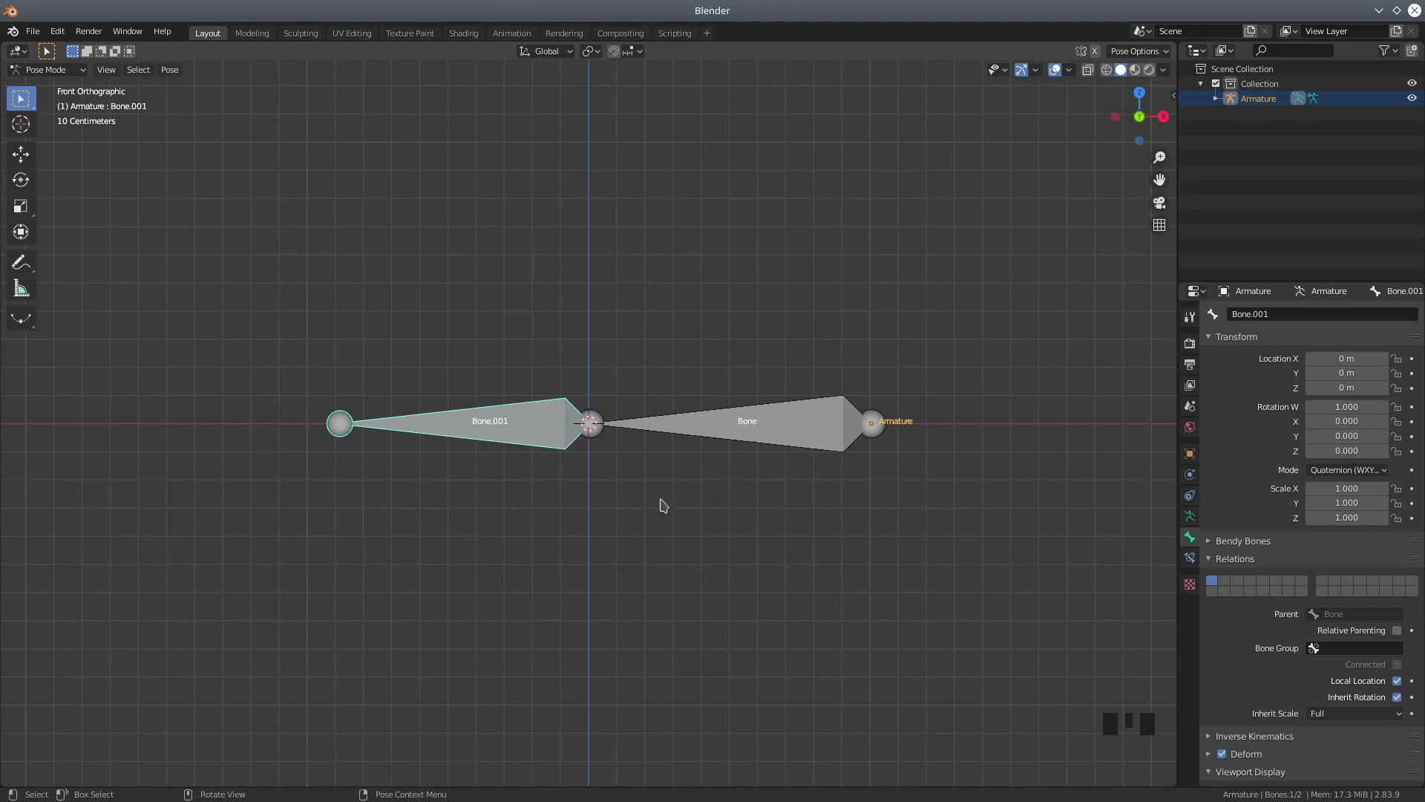
{"action": "scroll", "coordinate": [663, 539], "scroll_direction": "up", "scroll_amount": 2}
{"action": "scroll", "coordinate": [662, 536], "scroll_direction": "down", "scroll_amount": 2}
Switch to Object Mode, deselect the armature, and add a cube mesh at the world origin.
{"action": "left_click", "coordinate": [46, 70]}
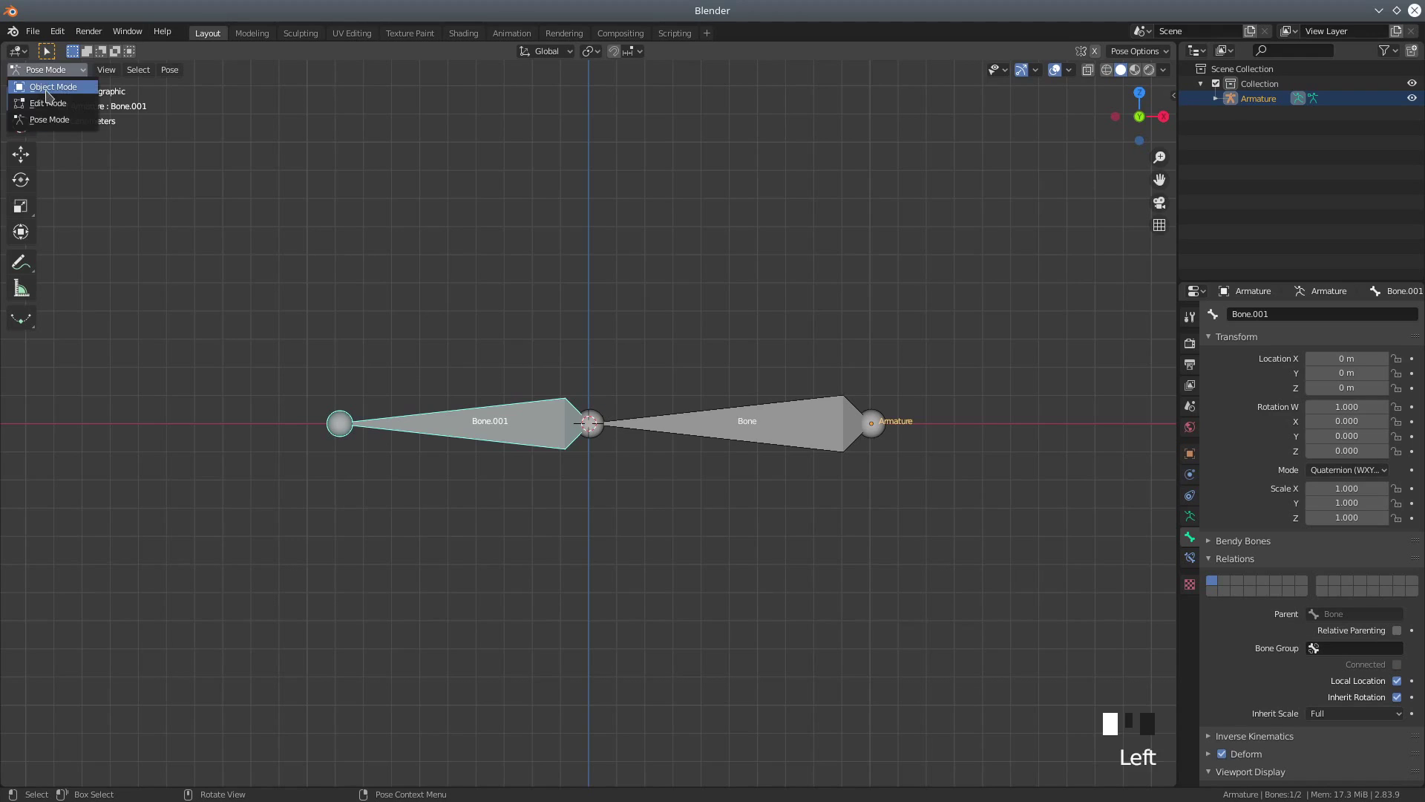
{"action": "left_click", "coordinate": [48, 87]}
{"action": "left_click", "coordinate": [508, 521]}
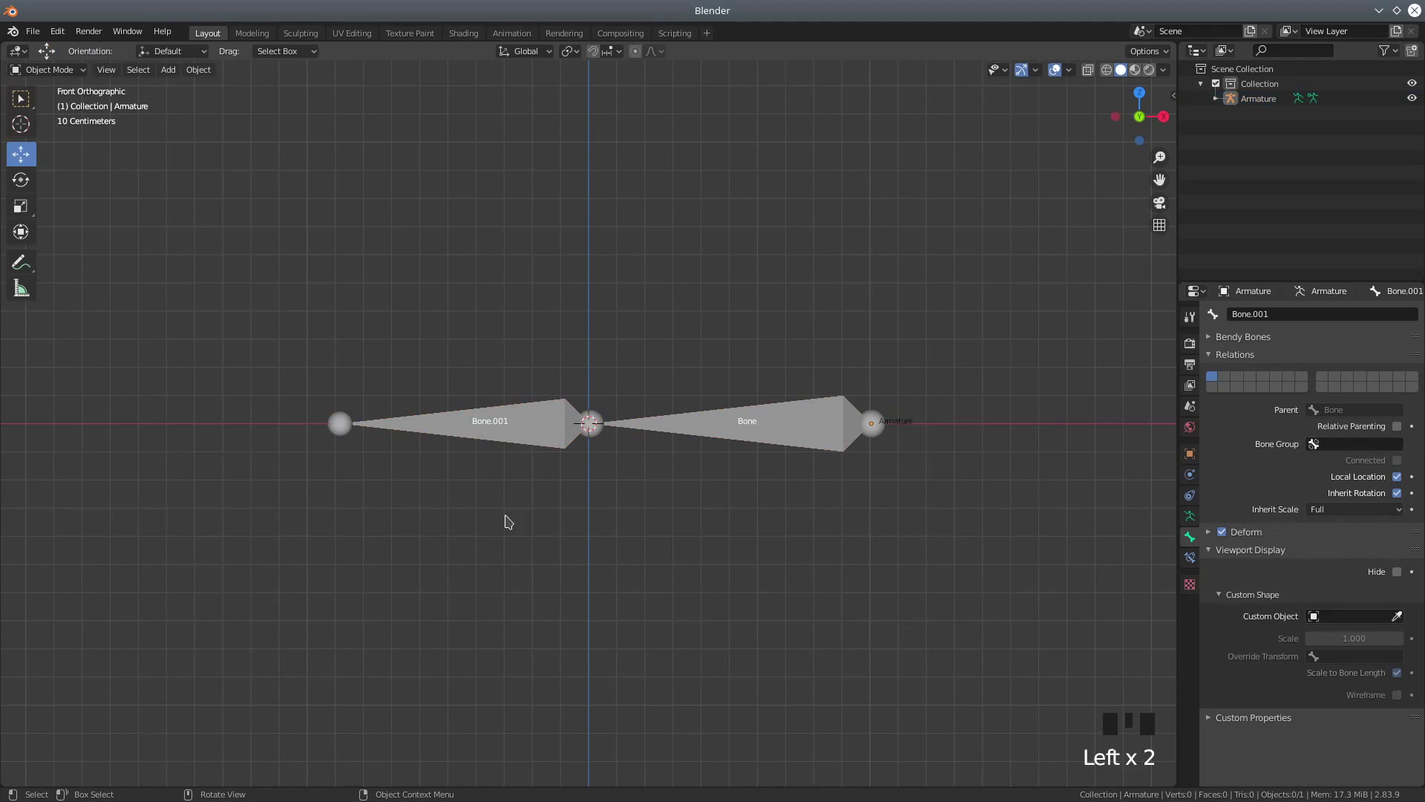
{"action": "scroll", "coordinate": [539, 524], "scroll_direction": "down", "scroll_amount": 2}
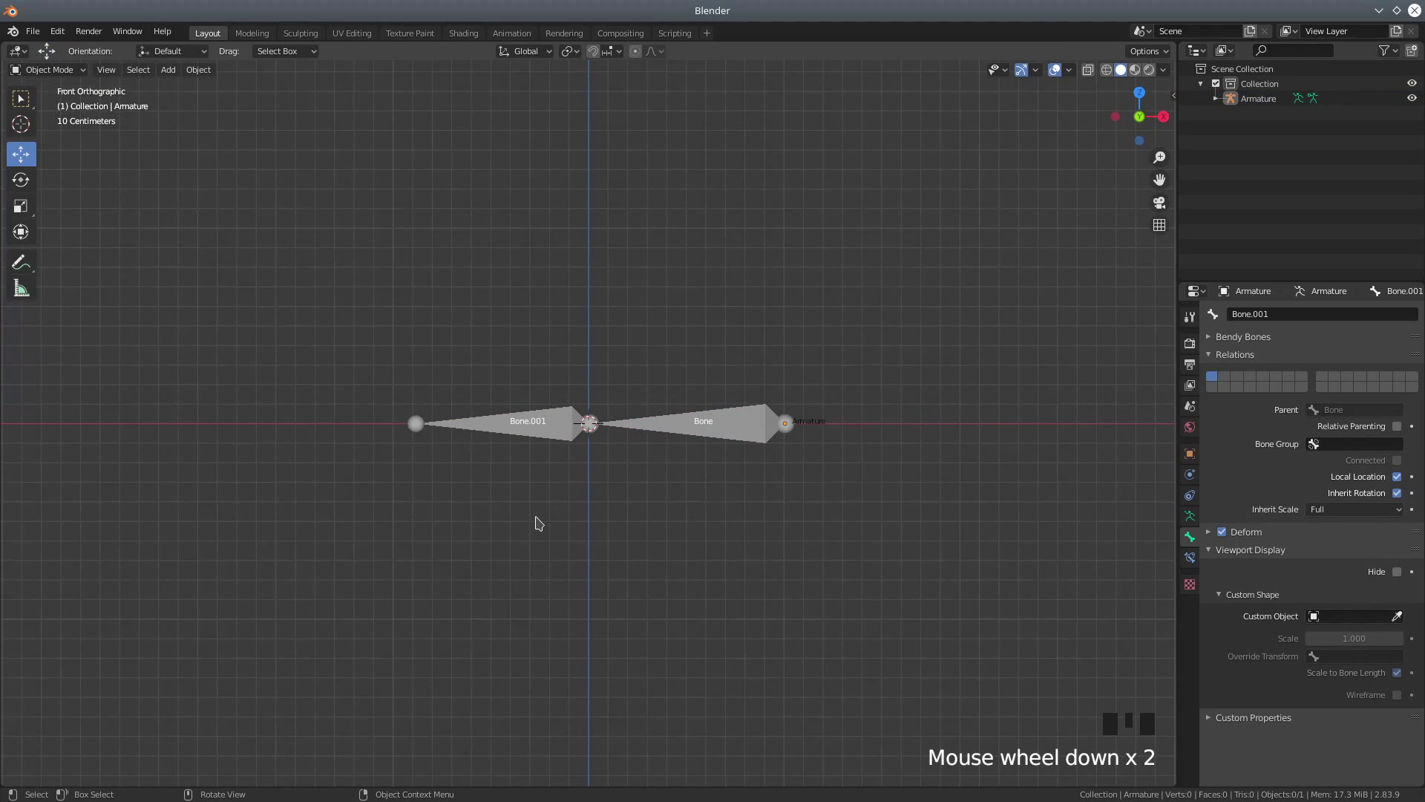
{"action": "left_click", "coordinate": [167, 71]}
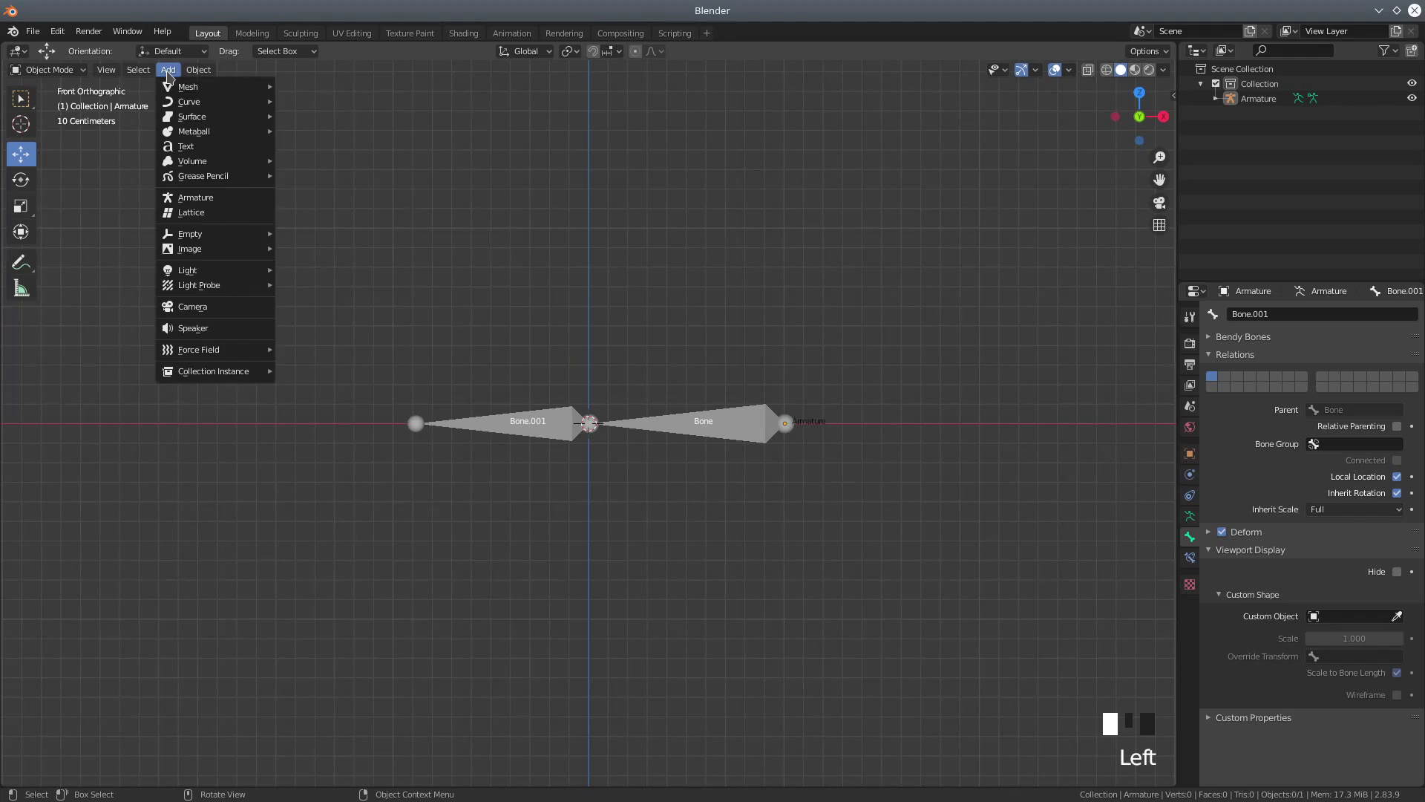
{"action": "mouse_move", "coordinate": [177, 92]}
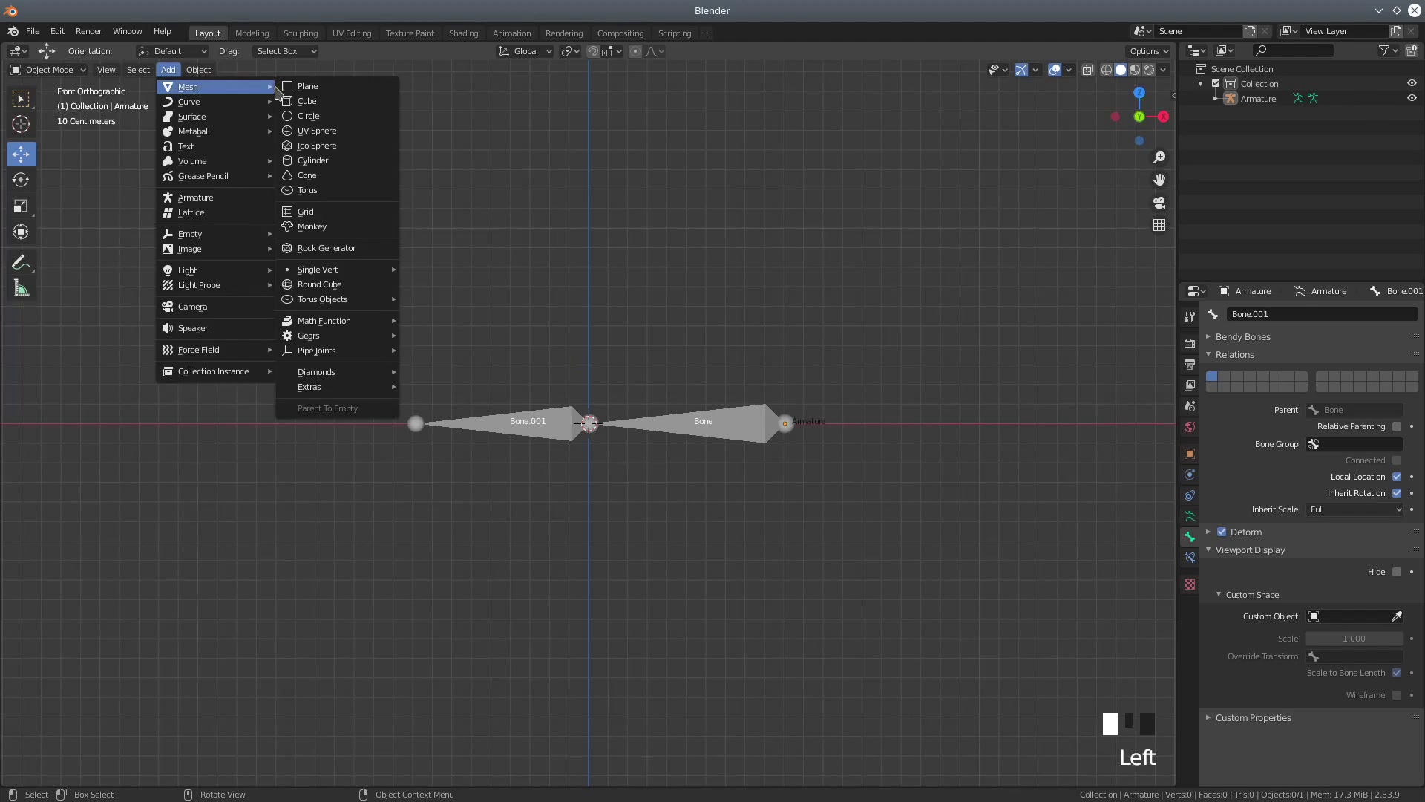
{"action": "left_click", "coordinate": [302, 102]}
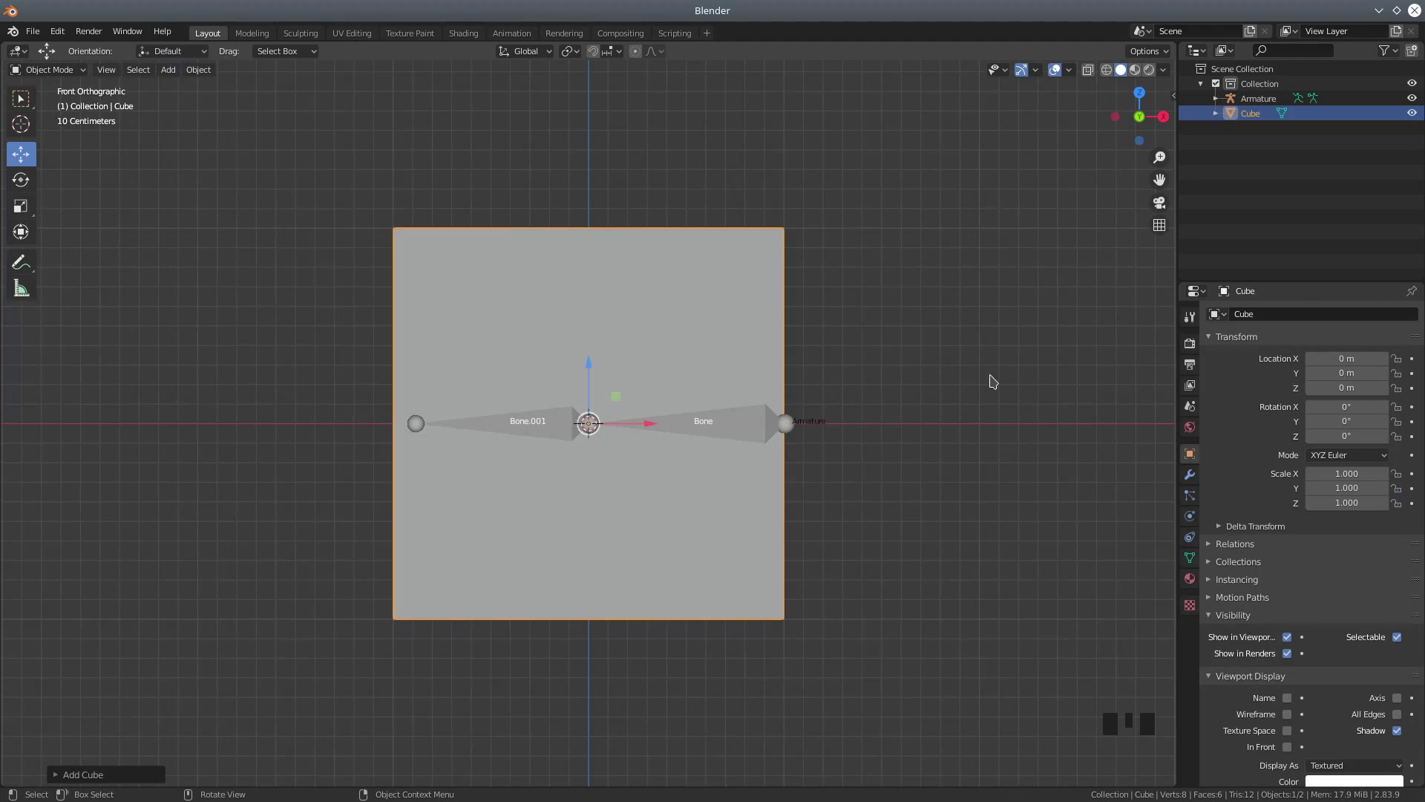
Scale the cube uniformly to about 0.124 and move it along X to about 0.517 m, onto the parent bone.
{"action": "key", "text": "s"}
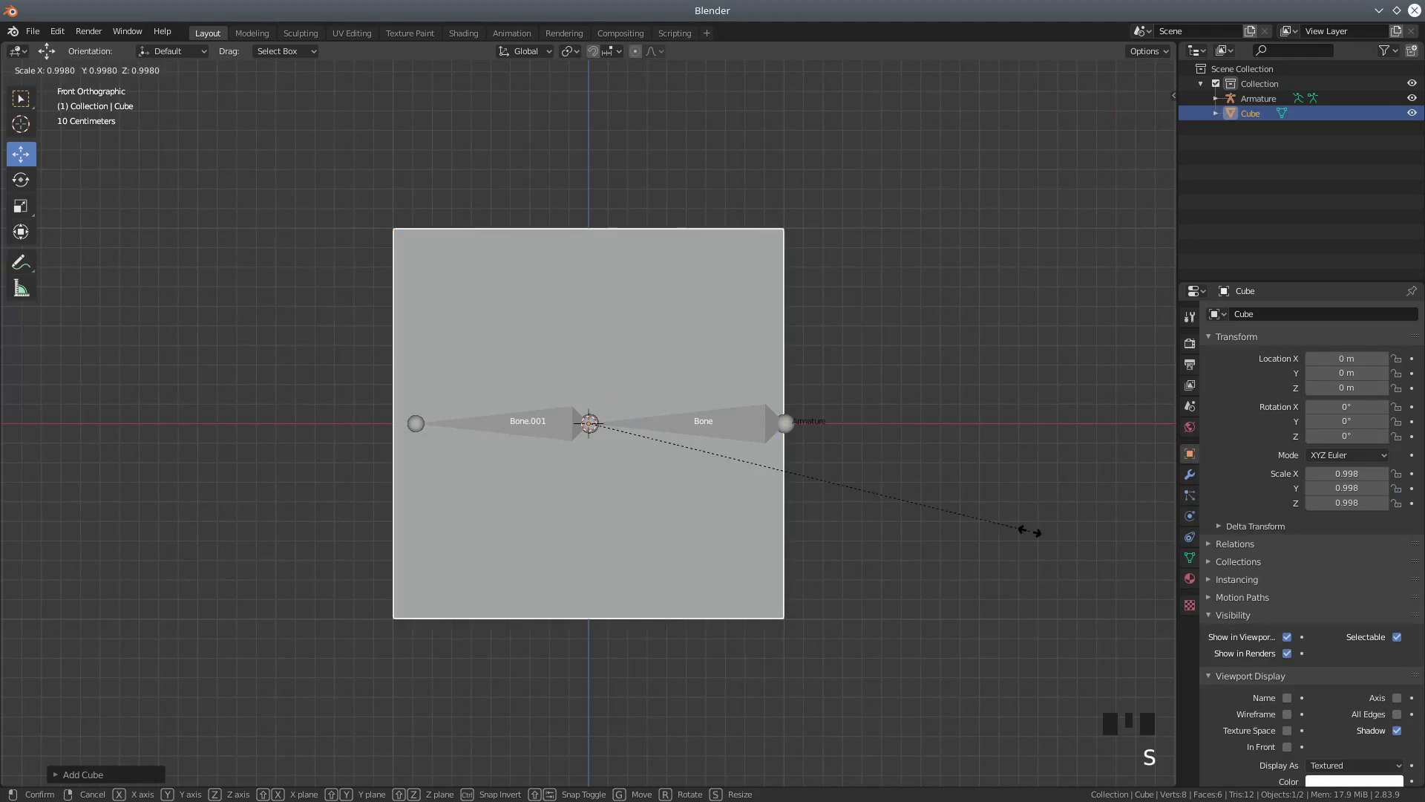
{"action": "left_click", "coordinate": [647, 445]}
{"action": "left_click_drag", "start_coordinate": [651, 424], "coordinate": [752, 428]}
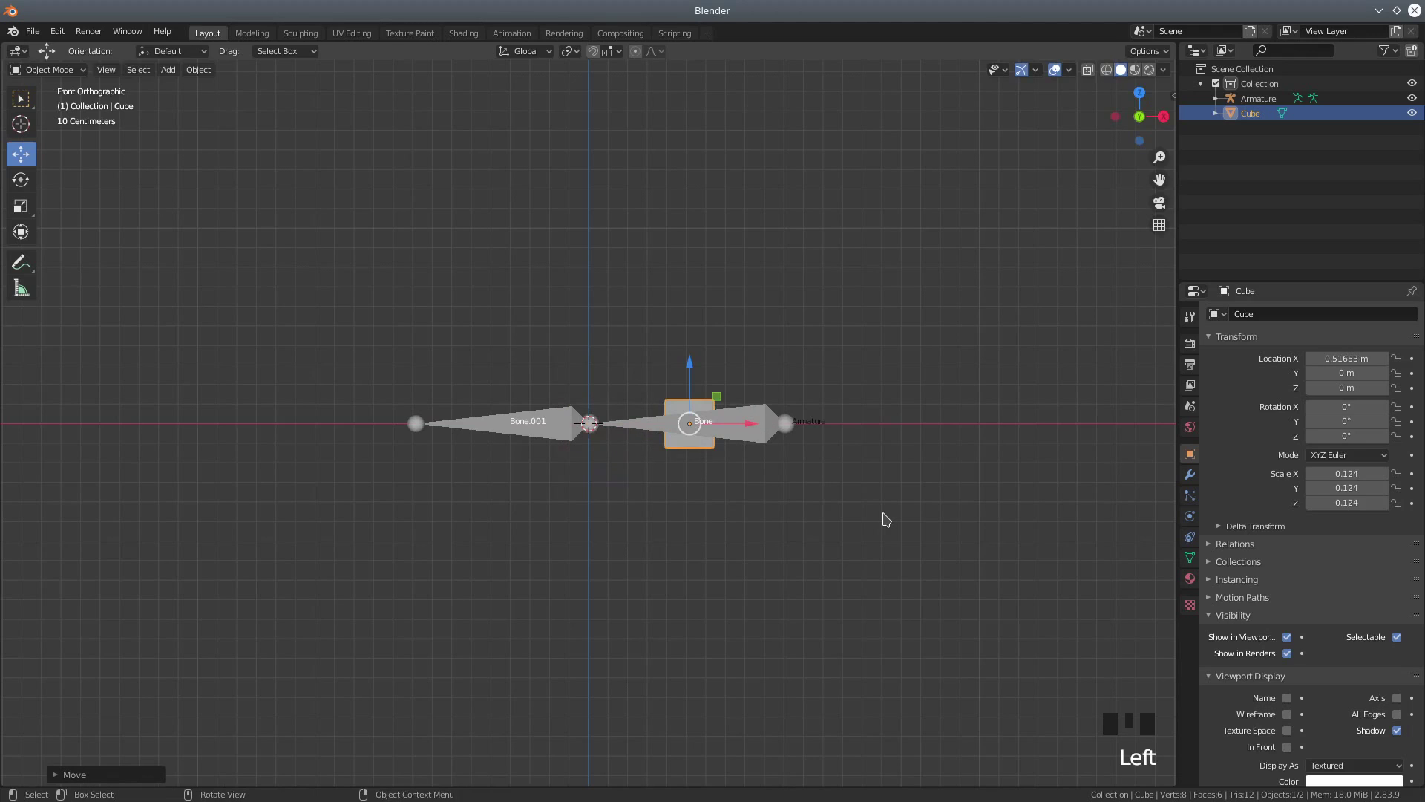
Stretch the cube along X to a scale of about 0.544 and nudge it to about X 0.520 m around Bone.
{"action": "key", "text": "s"}
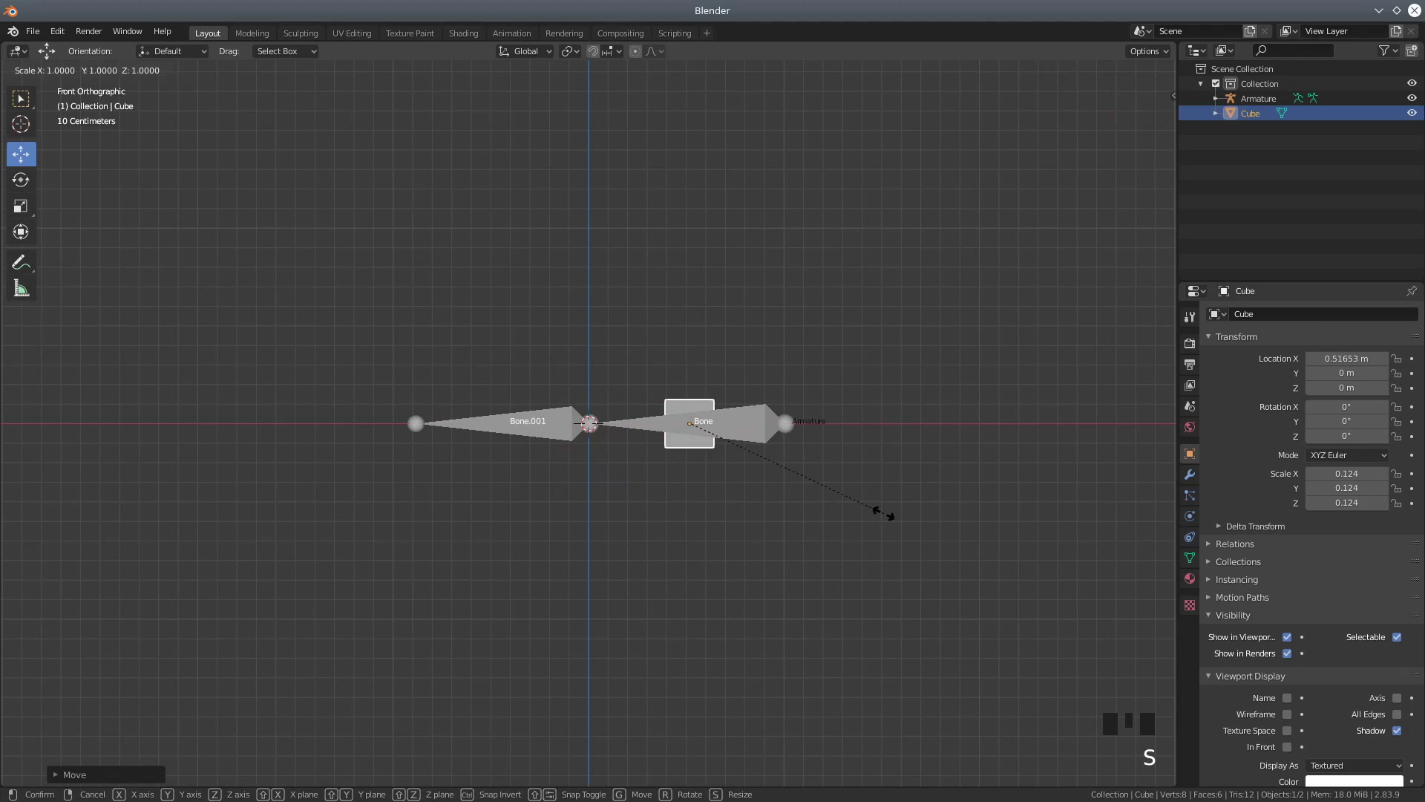
{"action": "key", "text": "x"}
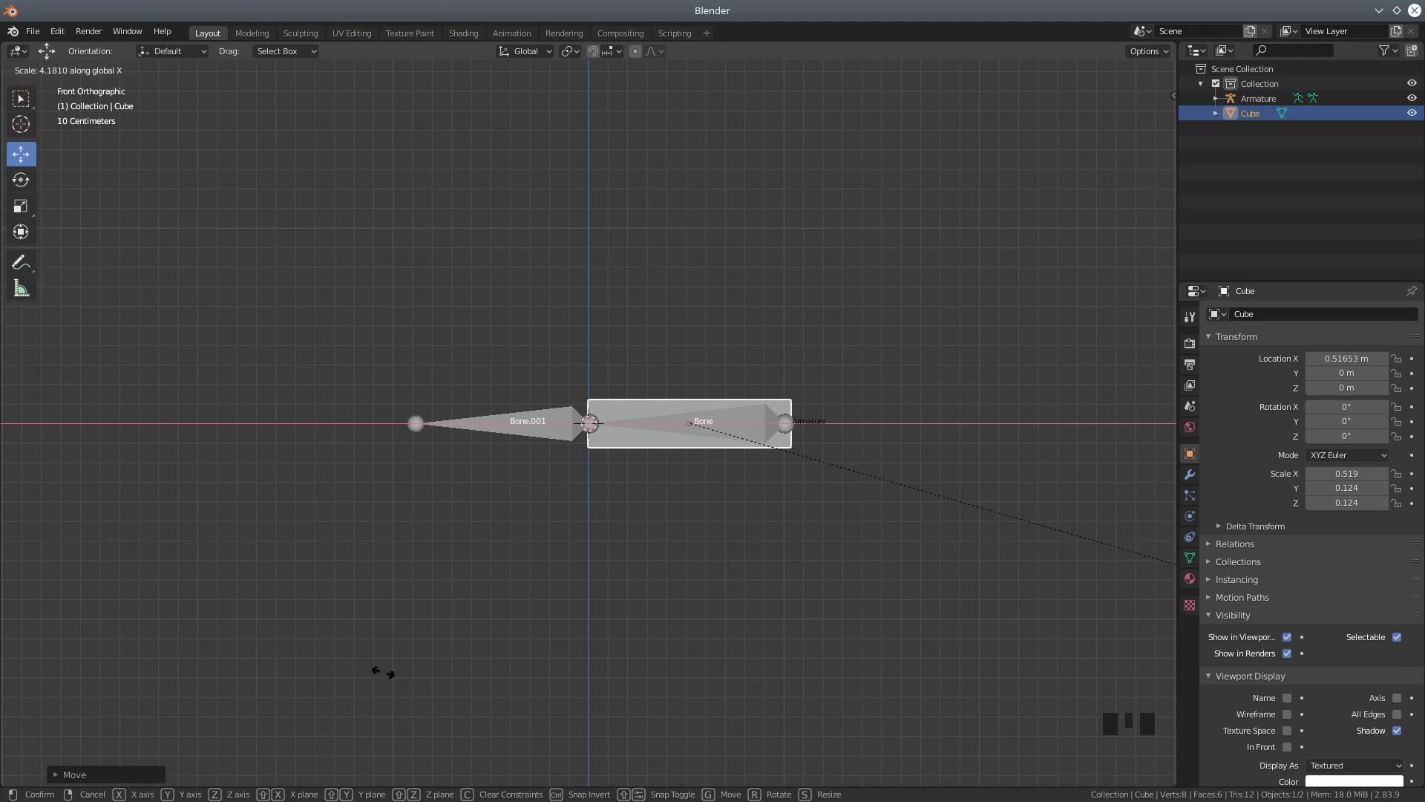
{"action": "left_click", "coordinate": [424, 694]}
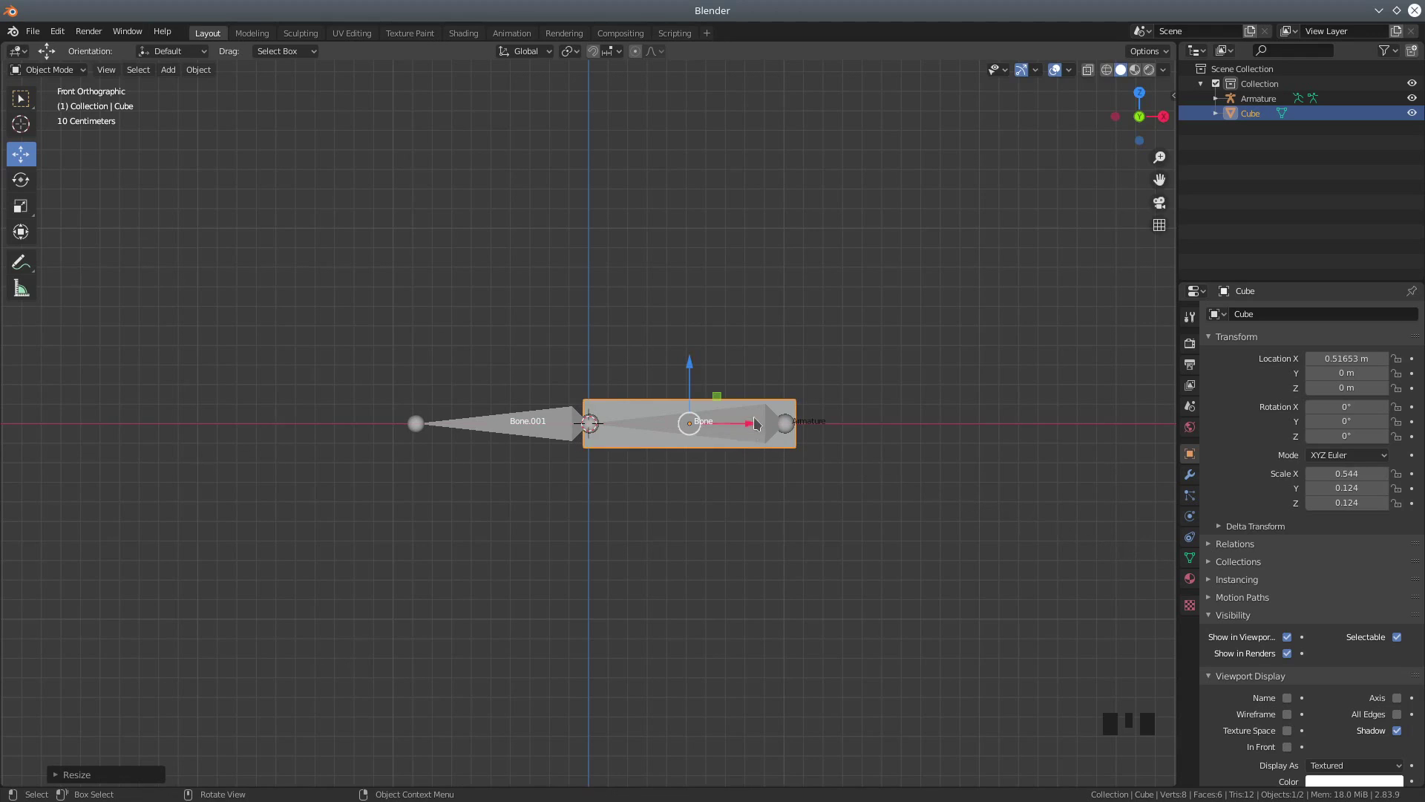
{"action": "left_click_drag", "start_coordinate": [740, 428], "coordinate": [744, 423]}
Duplicate the stretched box and place the copy around Bone.001, at about X -0.60 m.
{"action": "key", "text": "shift+d"}
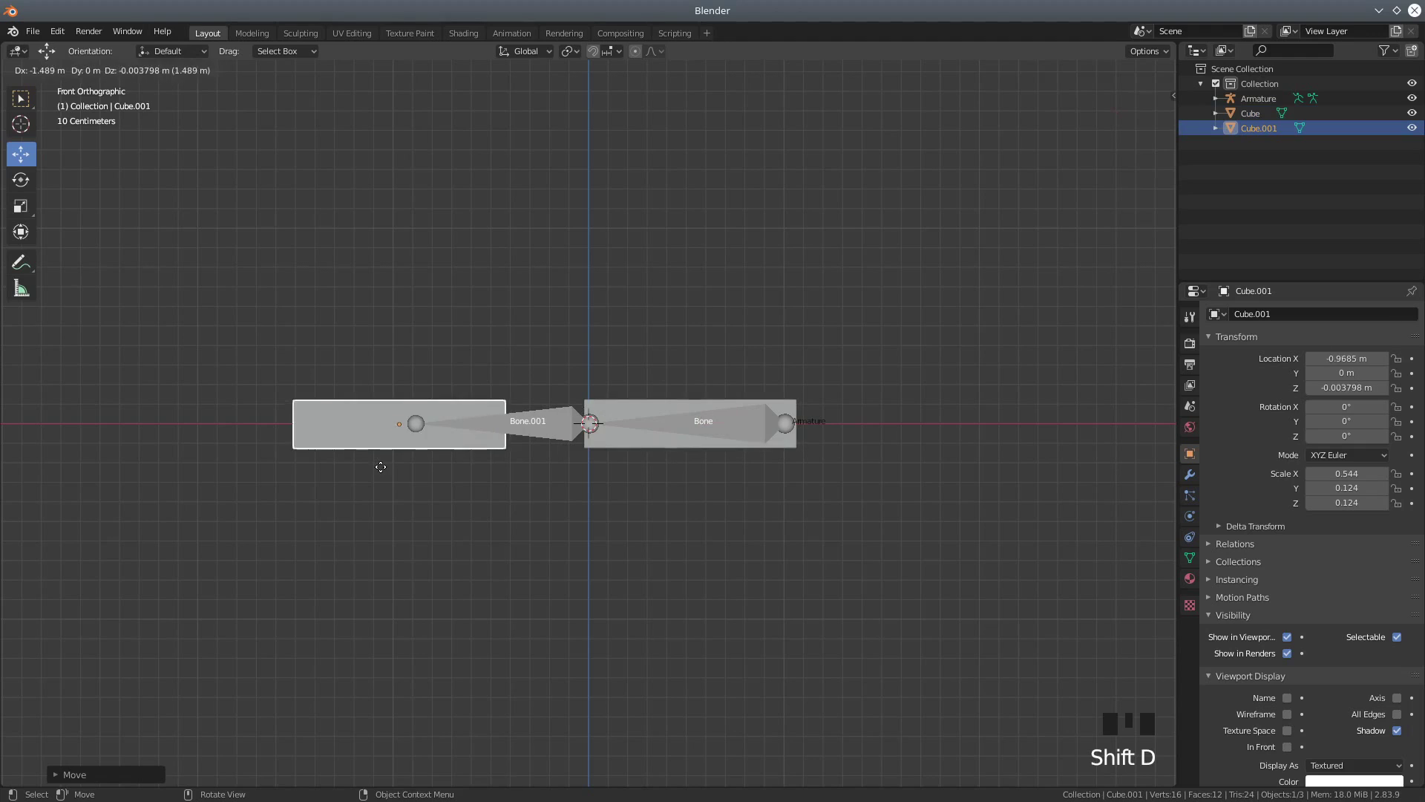
{"action": "right_click", "coordinate": [380, 466]}
{"action": "left_click_drag", "start_coordinate": [744, 421], "coordinate": [526, 418]}
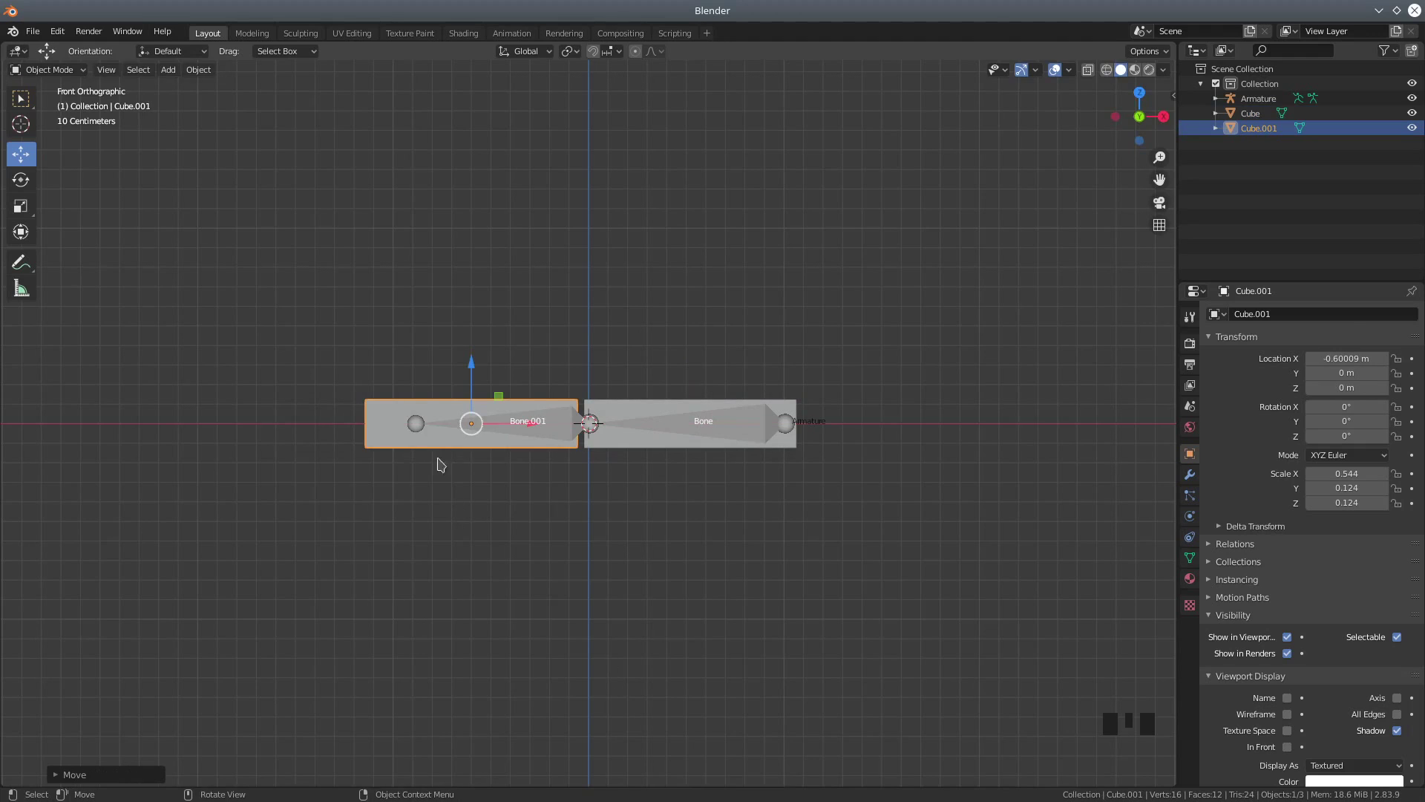
In the armature's Edit Mode, extend Bone.001's tail along X toward its box's outer end, to a tail Z of about 2.06 m.
{"action": "left_click", "coordinate": [439, 422]}
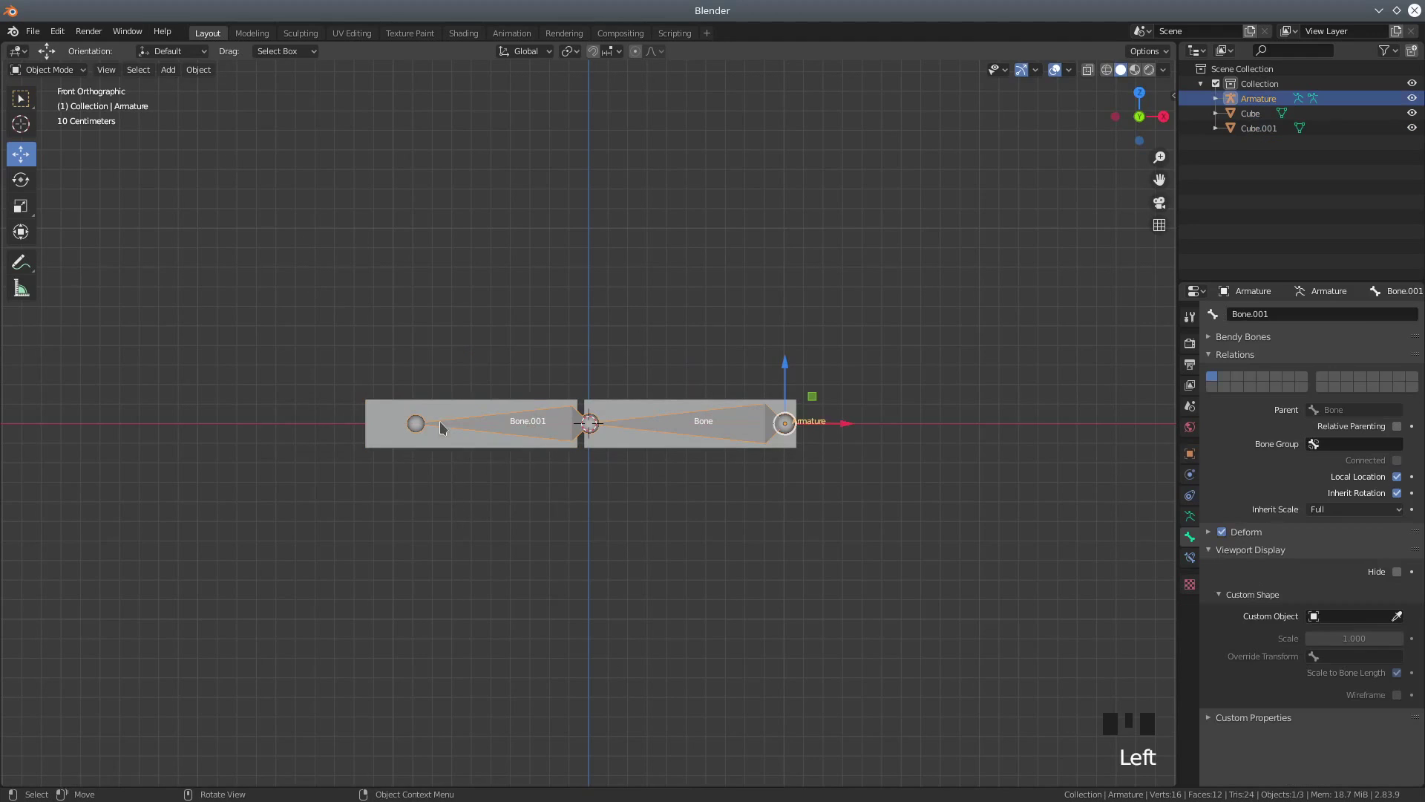
{"action": "left_click", "coordinate": [66, 72]}
{"action": "left_click", "coordinate": [63, 103]}
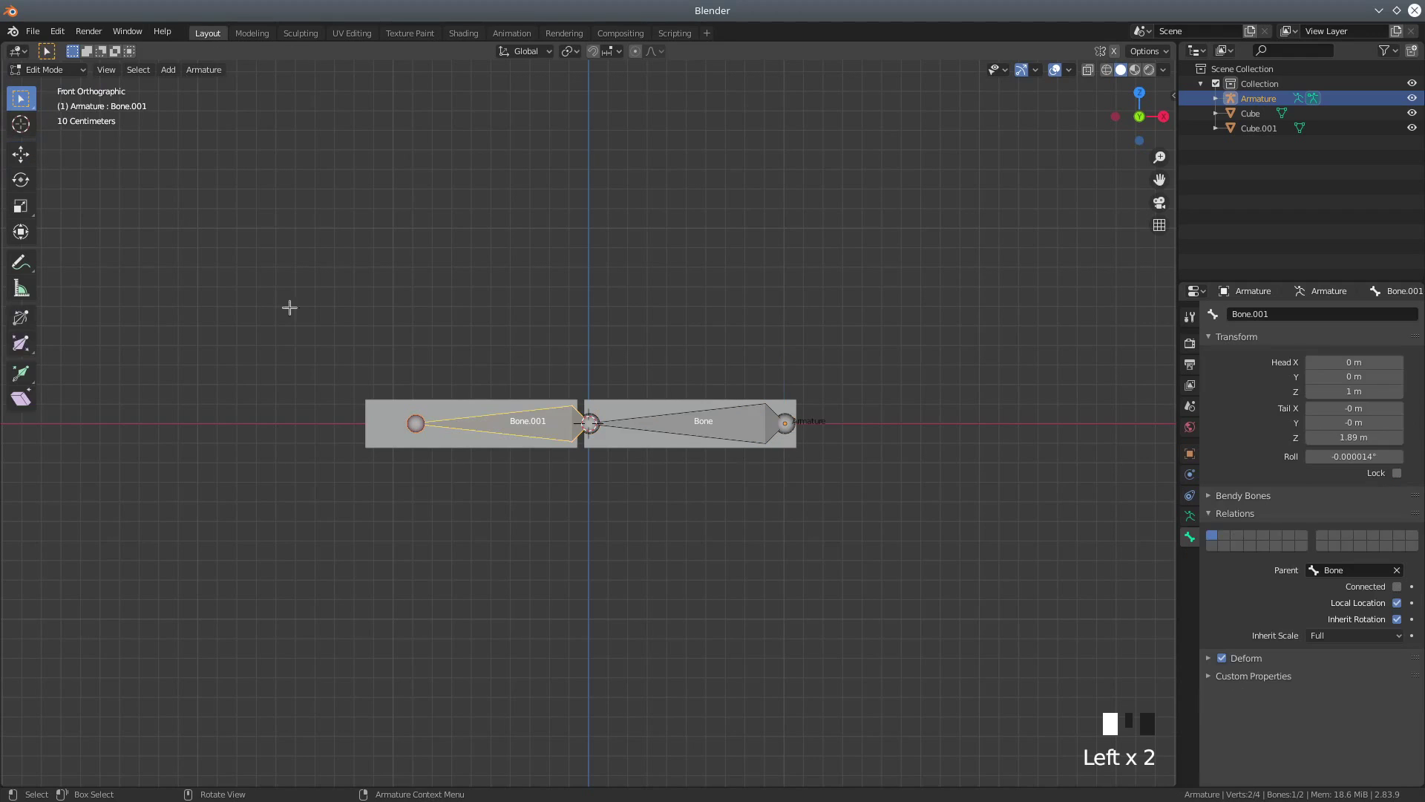
{"action": "left_click", "coordinate": [414, 424]}
{"action": "left_click", "coordinate": [21, 153]}
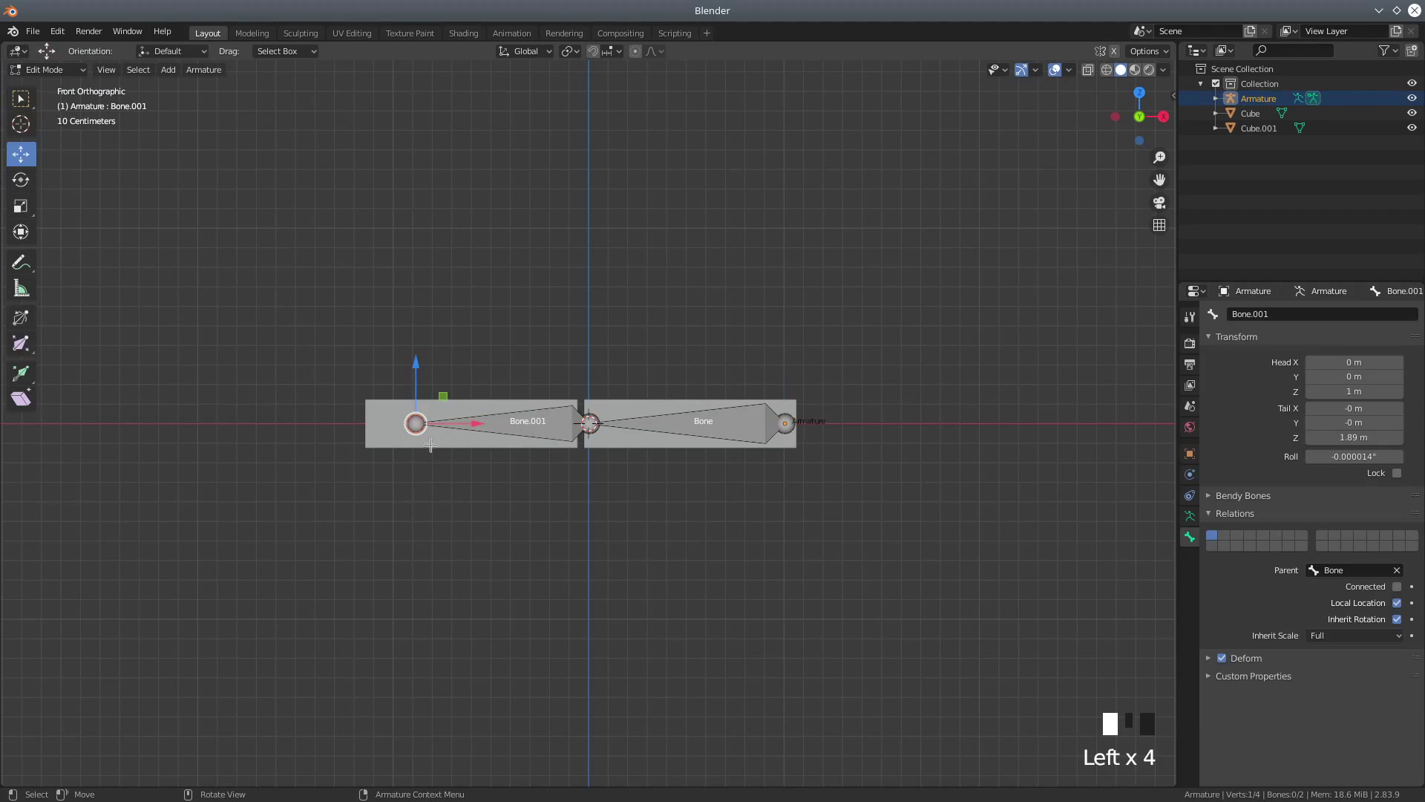
{"action": "left_click_drag", "start_coordinate": [478, 423], "coordinate": [446, 423]}
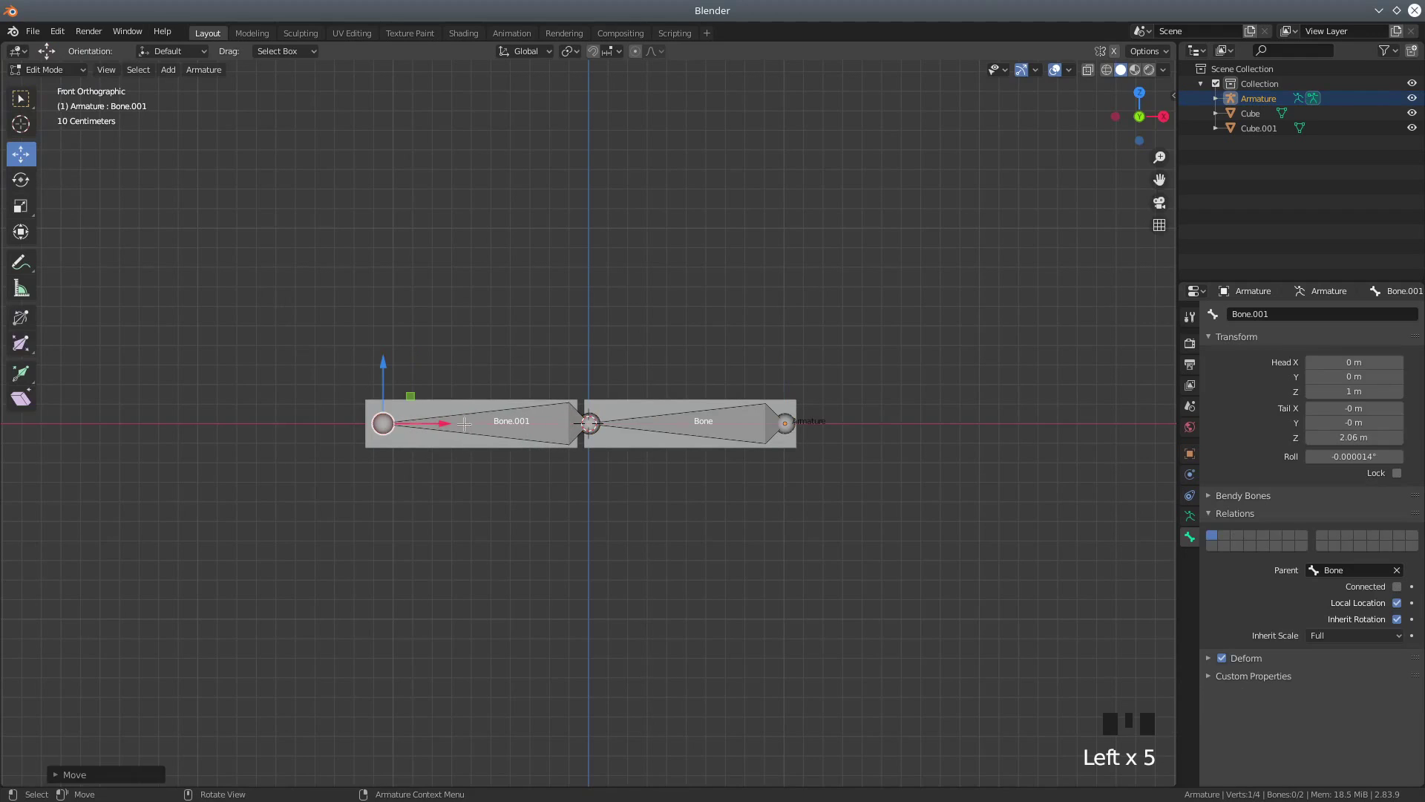
Adjust Bone's tail and Bone.001's head to meet in the gap between the boxes, with the head at about Z 1.06 m.
{"action": "left_click", "coordinate": [587, 424]}
{"action": "left_click_drag", "start_coordinate": [645, 425], "coordinate": [625, 424]}
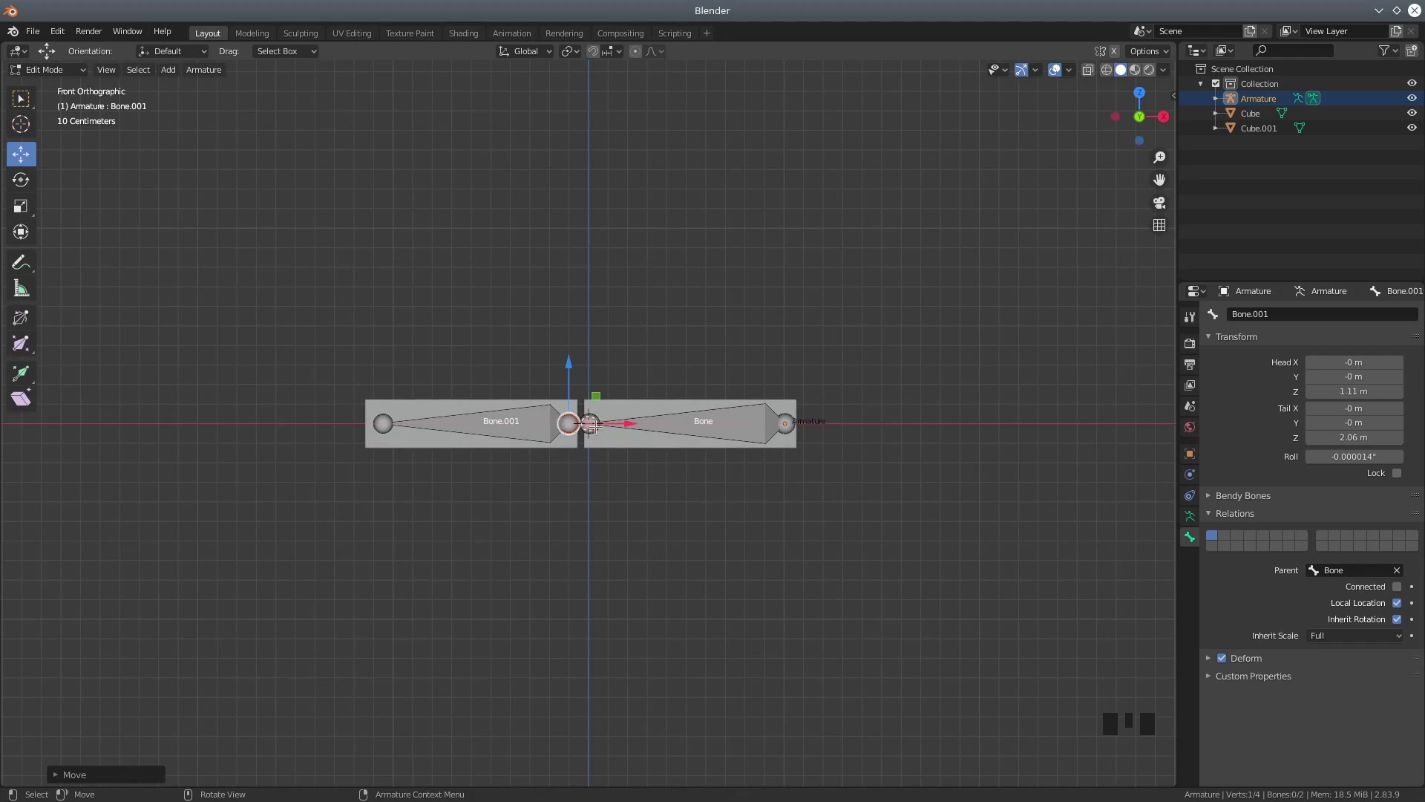
{"action": "left_click", "coordinate": [604, 445]}
{"action": "scroll", "coordinate": [562, 525], "scroll_direction": "up", "scroll_amount": 4}
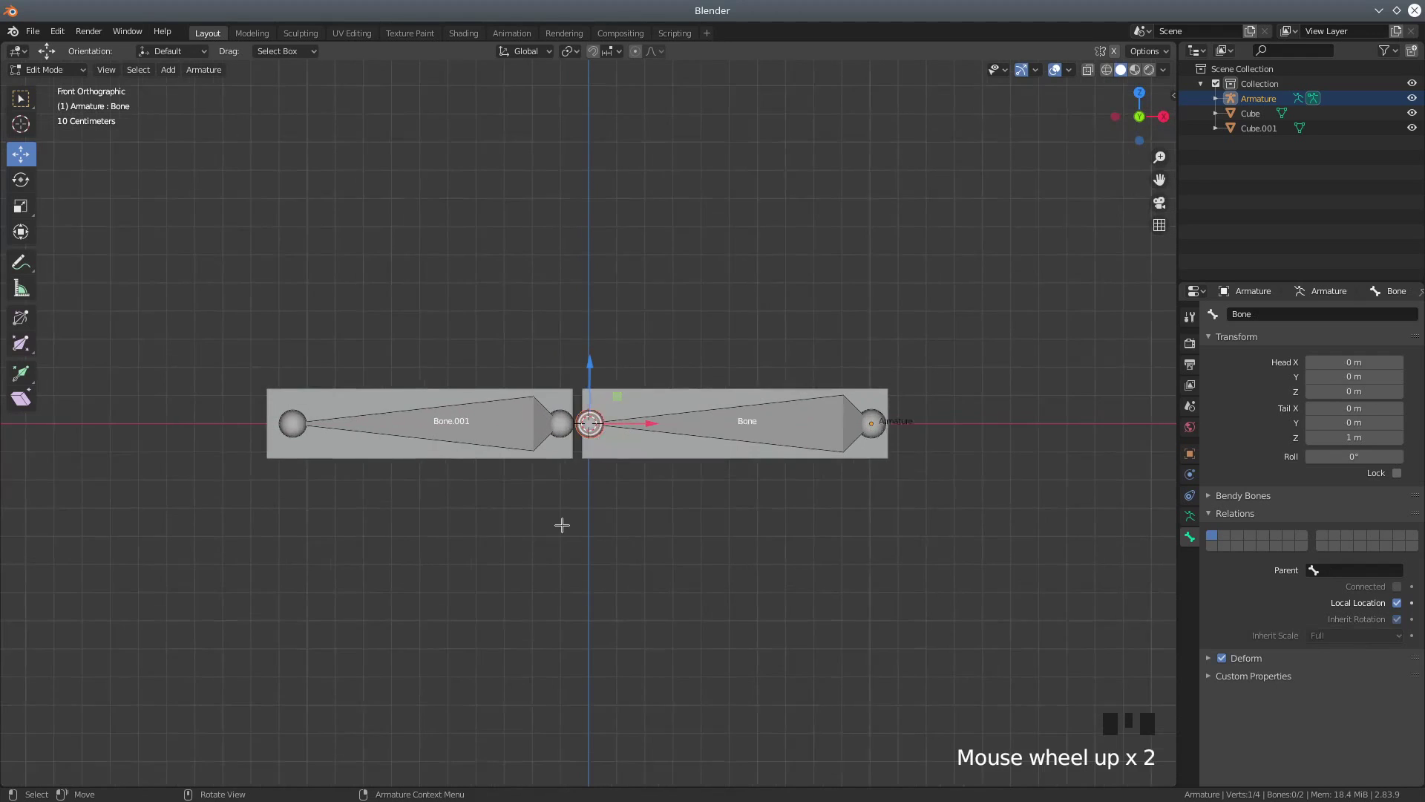
{"action": "mouse_move", "coordinate": [646, 424]}
{"action": "left_mouse_down"}
{"action": "mouse_move", "coordinate": [615, 423]}
{"action": "mouse_move", "coordinate": [627, 421]}
{"action": "left_mouse_up"}
{"action": "left_click", "coordinate": [544, 424]}
{"action": "scroll", "coordinate": [598, 553], "scroll_direction": "down", "scroll_amount": 3}
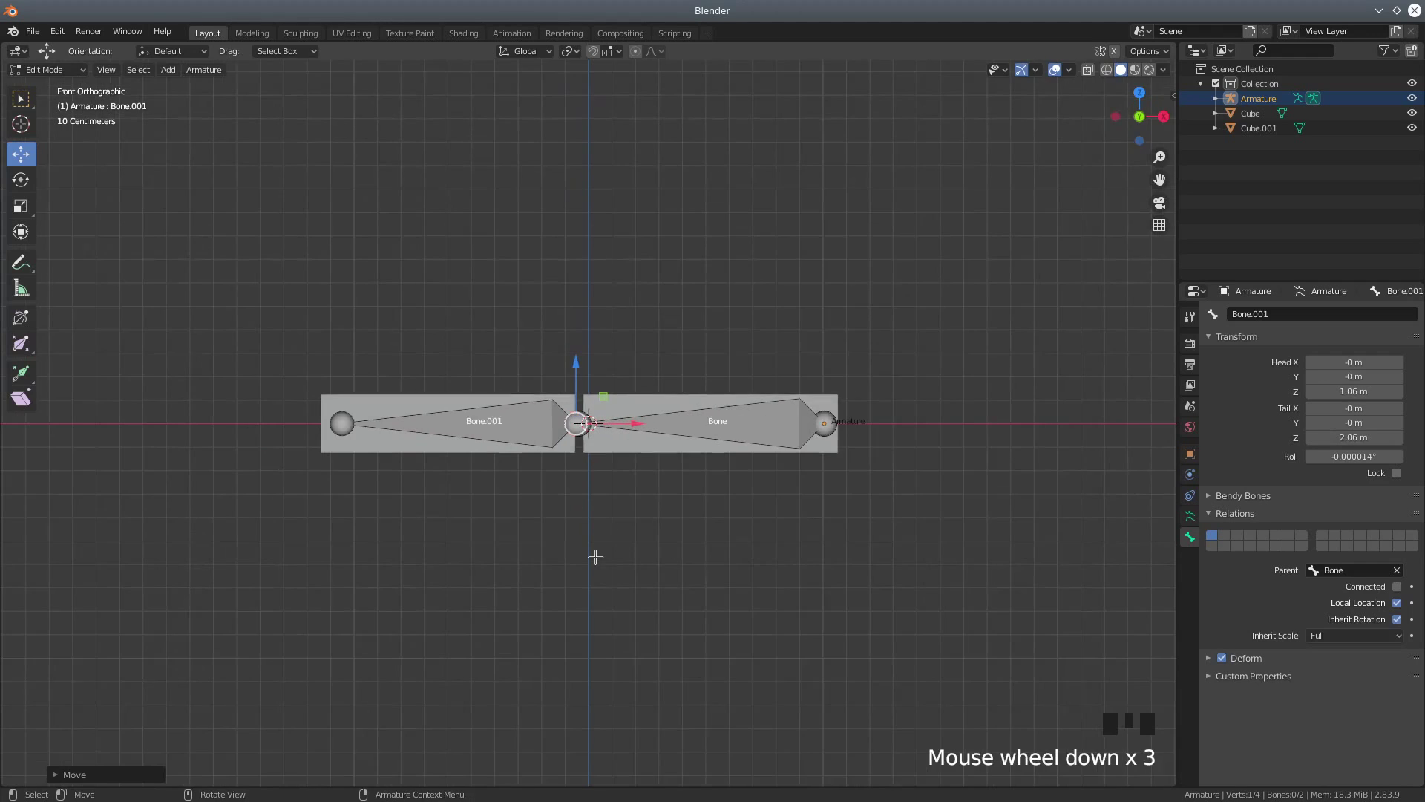
{"action": "scroll", "coordinate": [594, 556], "scroll_direction": "down", "scroll_amount": 1}
Leave the armature's Edit Mode and return to Object Mode.
{"action": "middle_click_drag", "start_coordinate": [614, 534], "coordinate": [564, 588]}
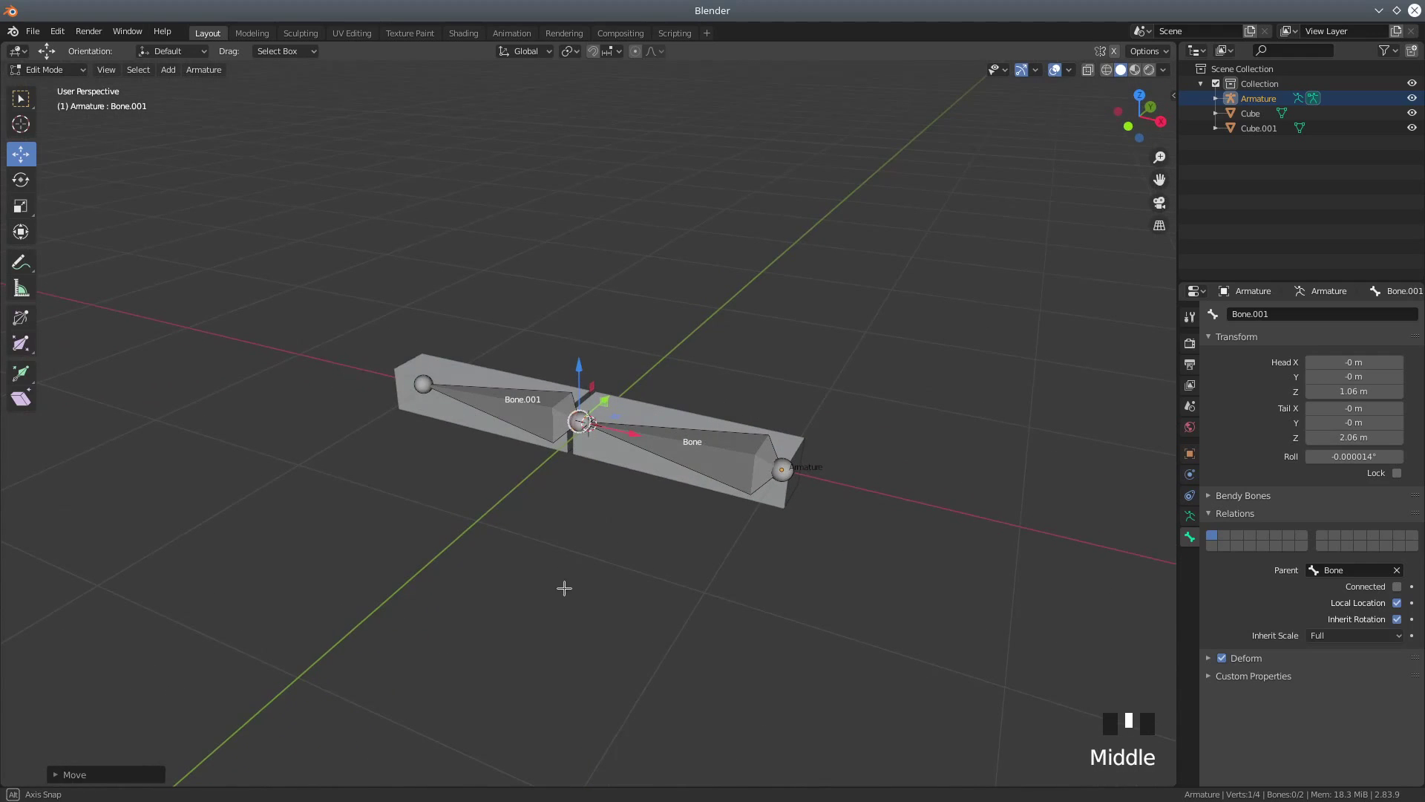
{"action": "left_click", "coordinate": [44, 69]}
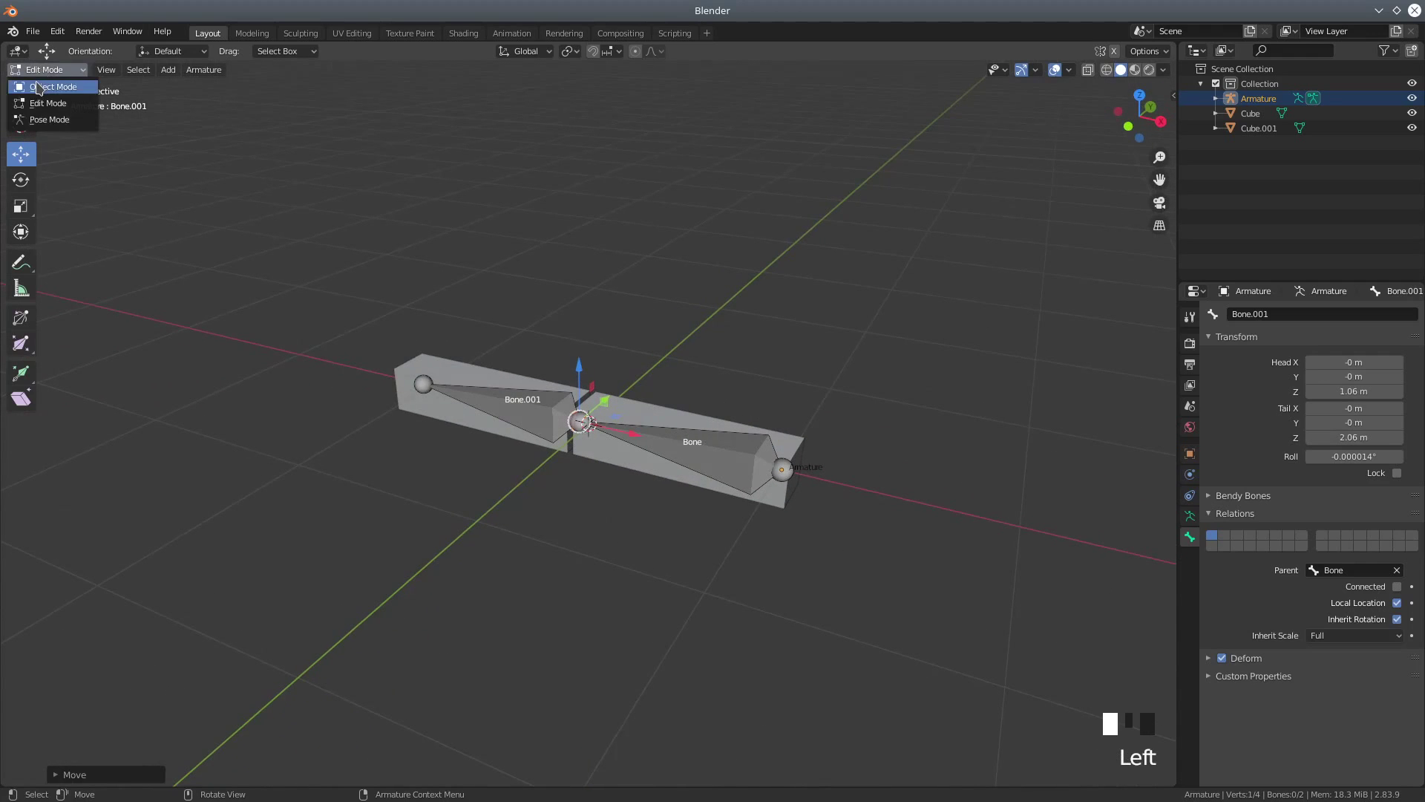
{"action": "left_click", "coordinate": [41, 82]}
Select the two boxes in turn and examine how each one encloses its bone.
{"action": "left_click", "coordinate": [482, 428]}
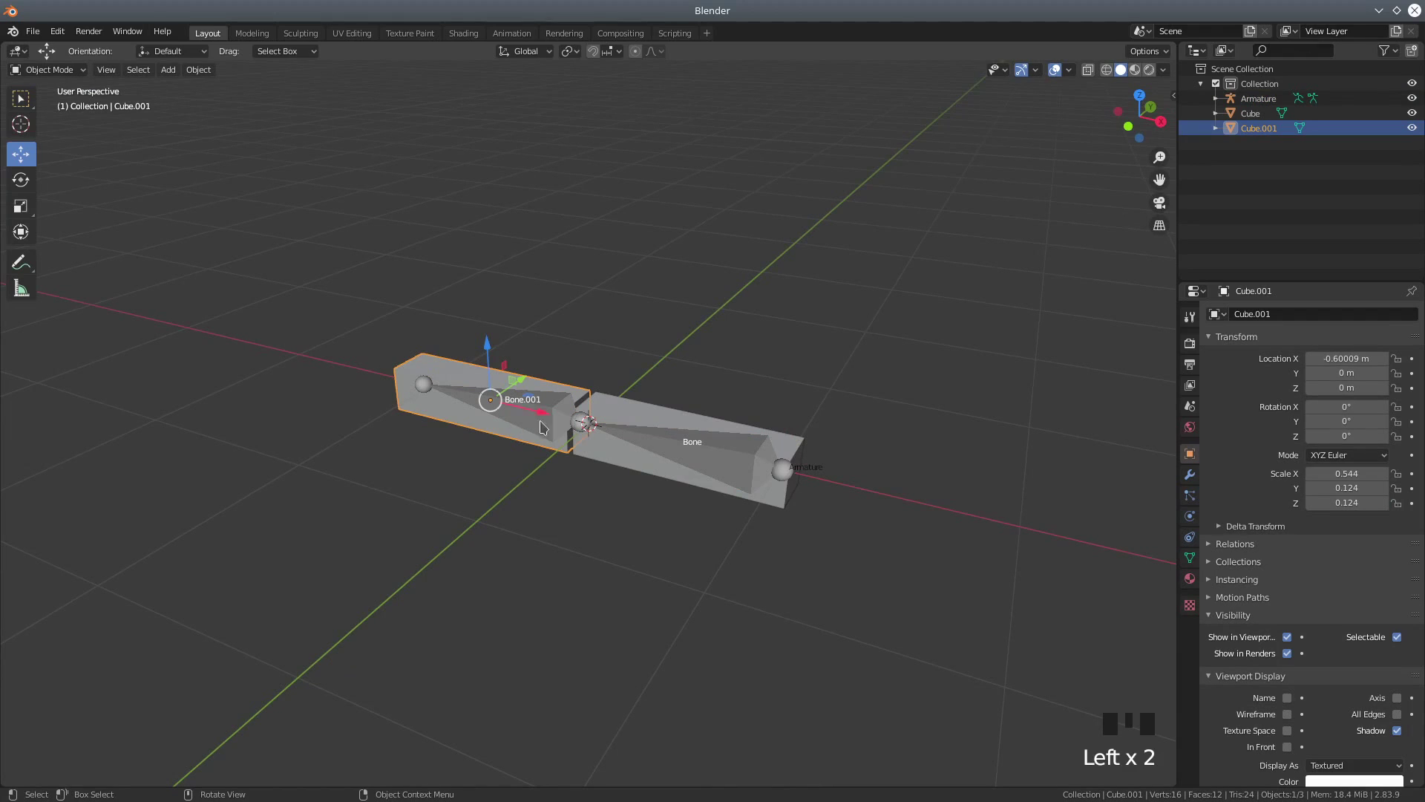
{"action": "middle_click_drag", "start_coordinate": [453, 469], "coordinate": [503, 471]}
{"action": "left_click", "coordinate": [622, 469]}
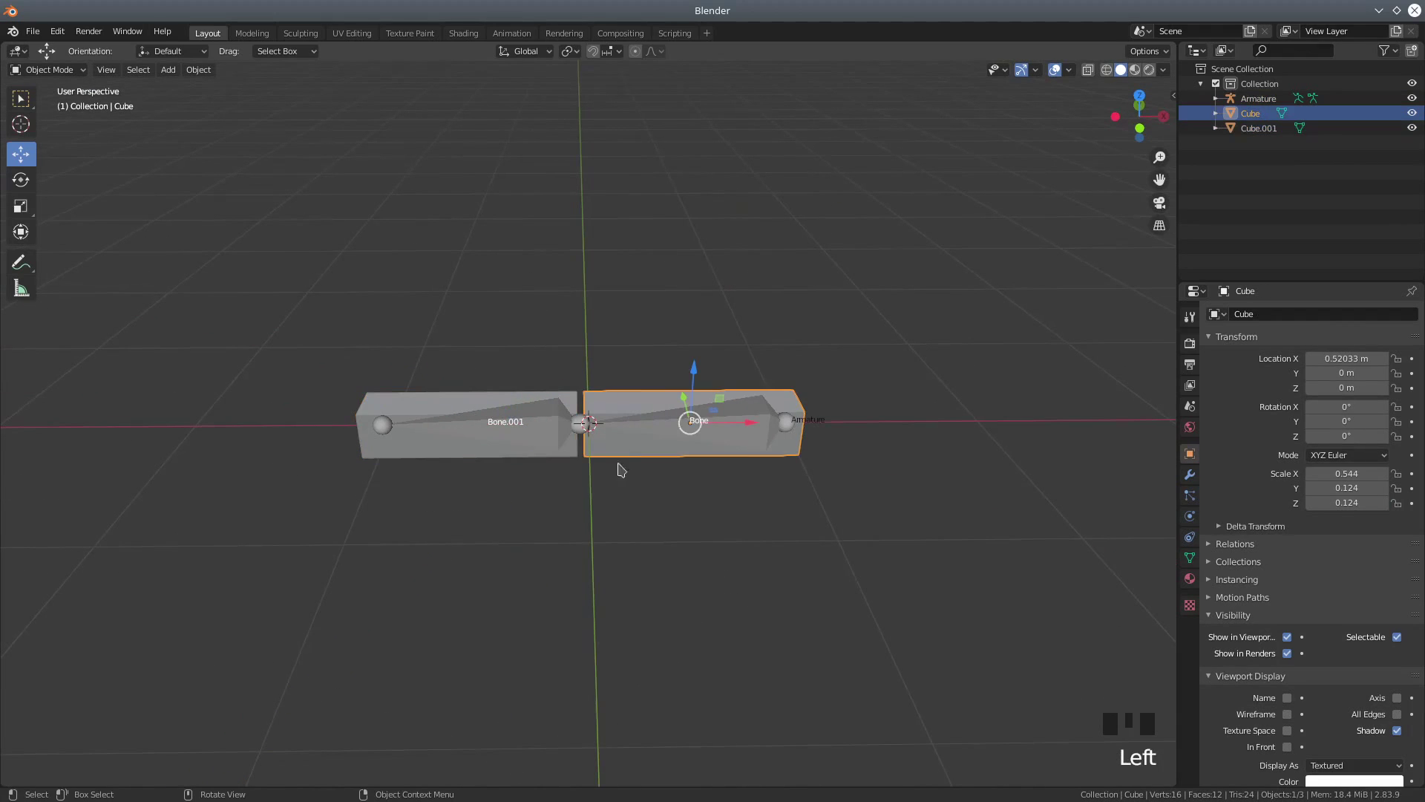
{"action": "left_click", "coordinate": [449, 450]}
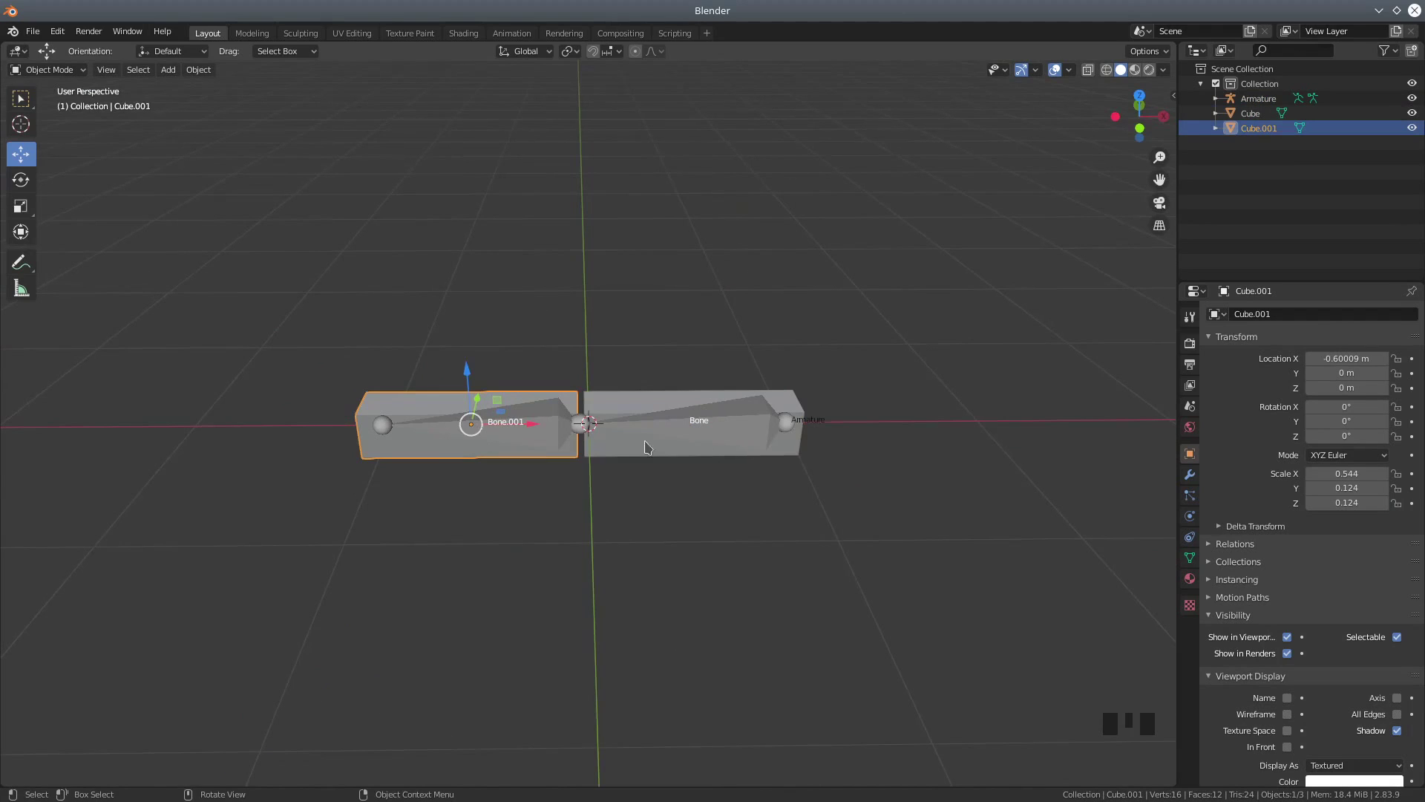
{"action": "left_click", "coordinate": [606, 448]}
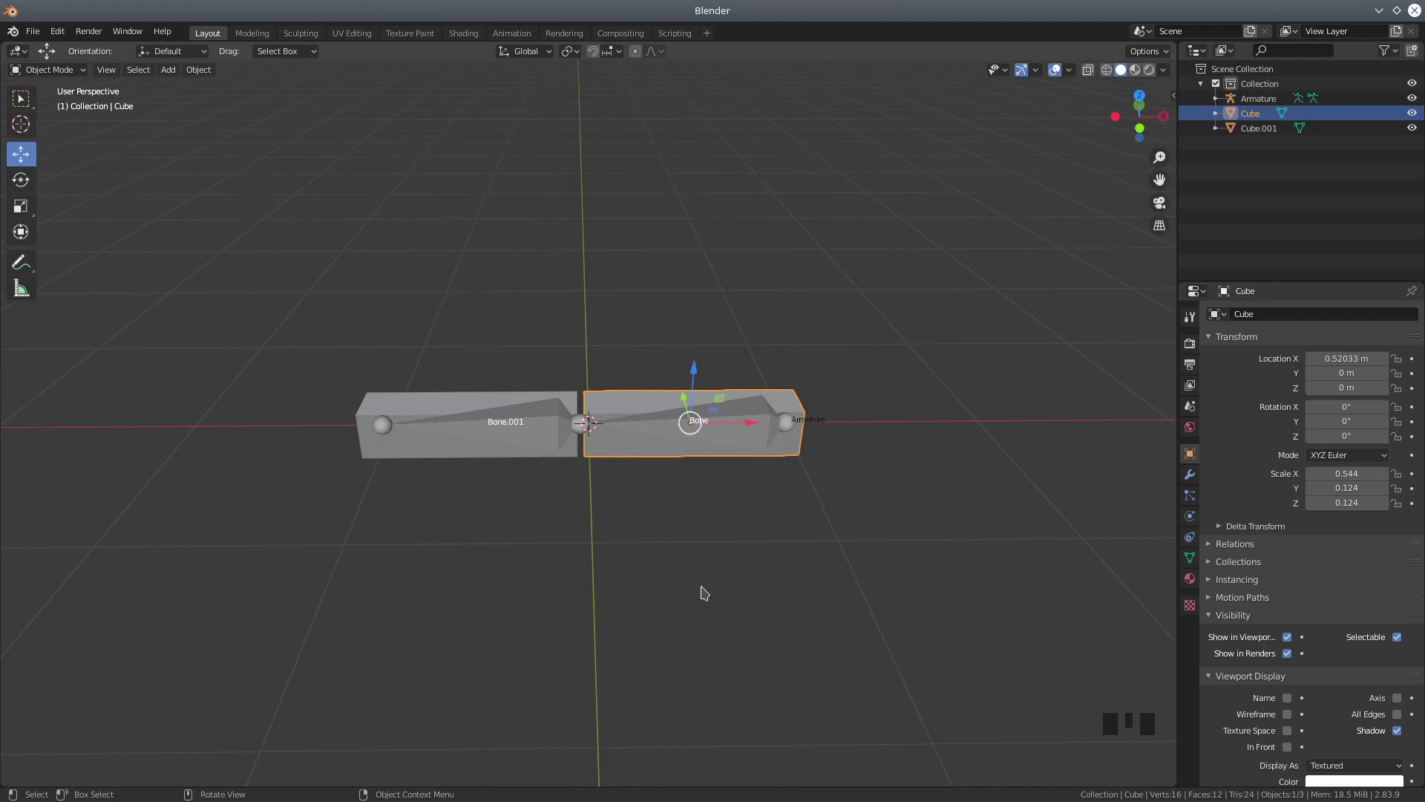
{"action": "scroll", "coordinate": [692, 623], "scroll_direction": "up", "scroll_amount": 3}
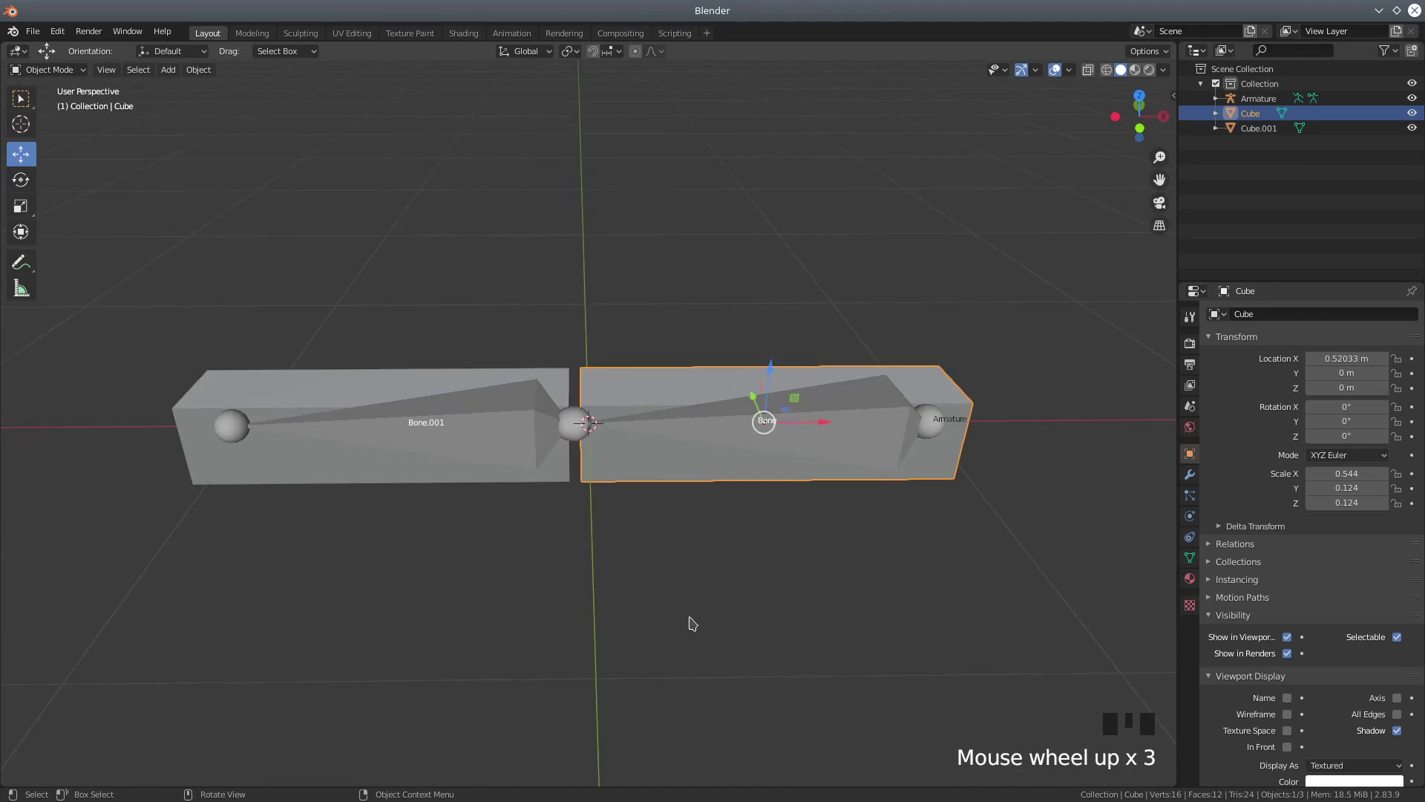
{"action": "middle_click_drag", "start_coordinate": [733, 596], "coordinate": [703, 595]}
{"action": "scroll", "coordinate": [700, 592], "scroll_direction": "up", "scroll_amount": 1}
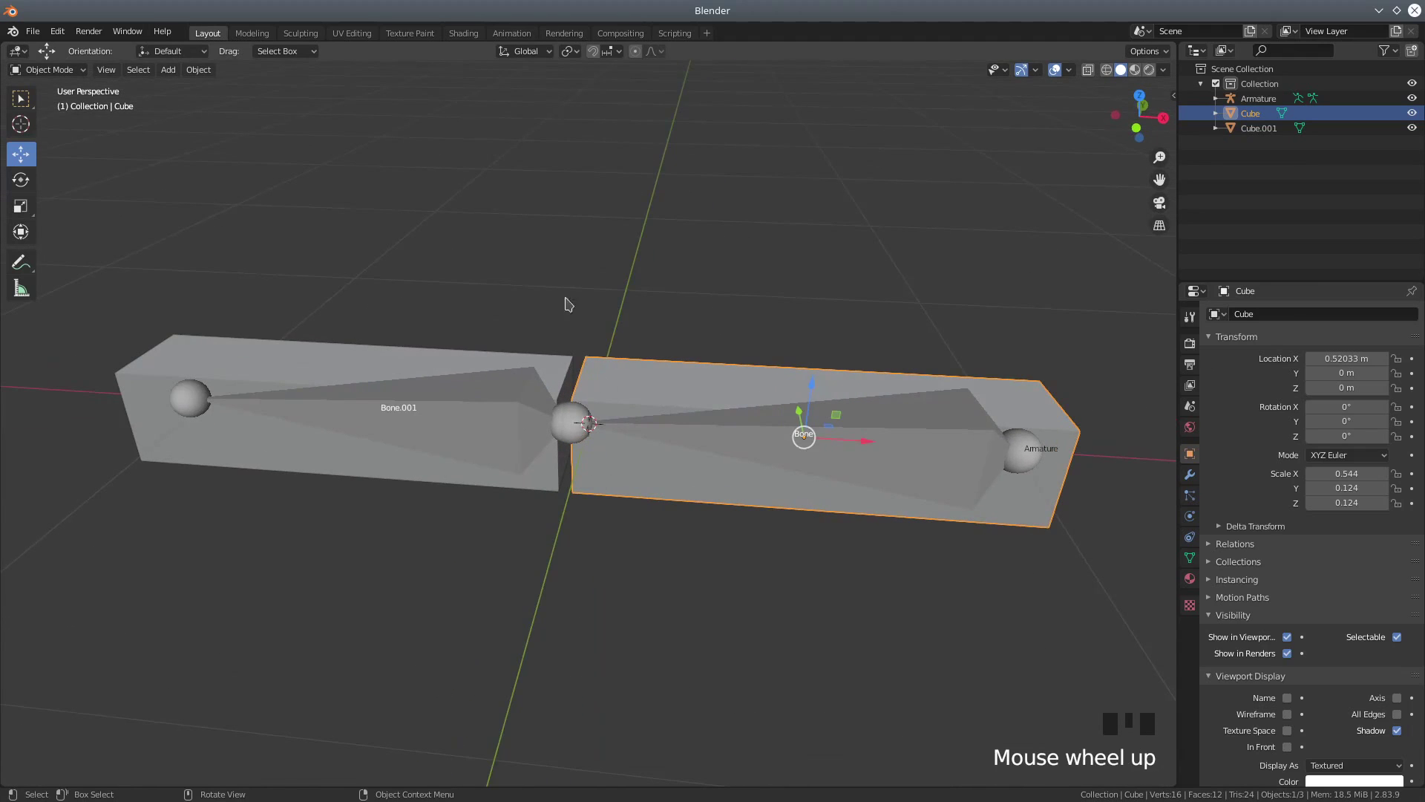
{"action": "left_click", "coordinate": [304, 370]}
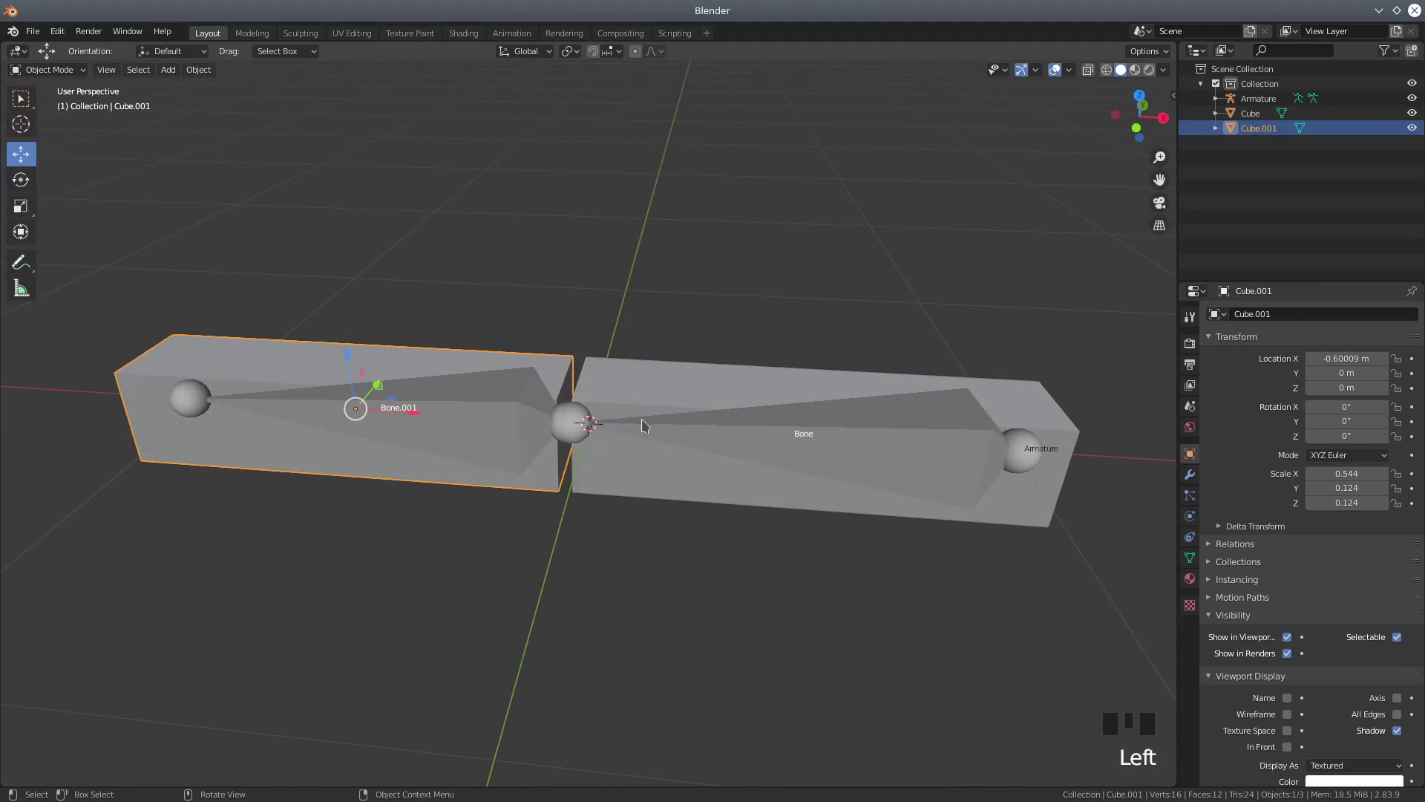
{"action": "scroll", "coordinate": [544, 473], "scroll_direction": "down", "scroll_amount": 2}
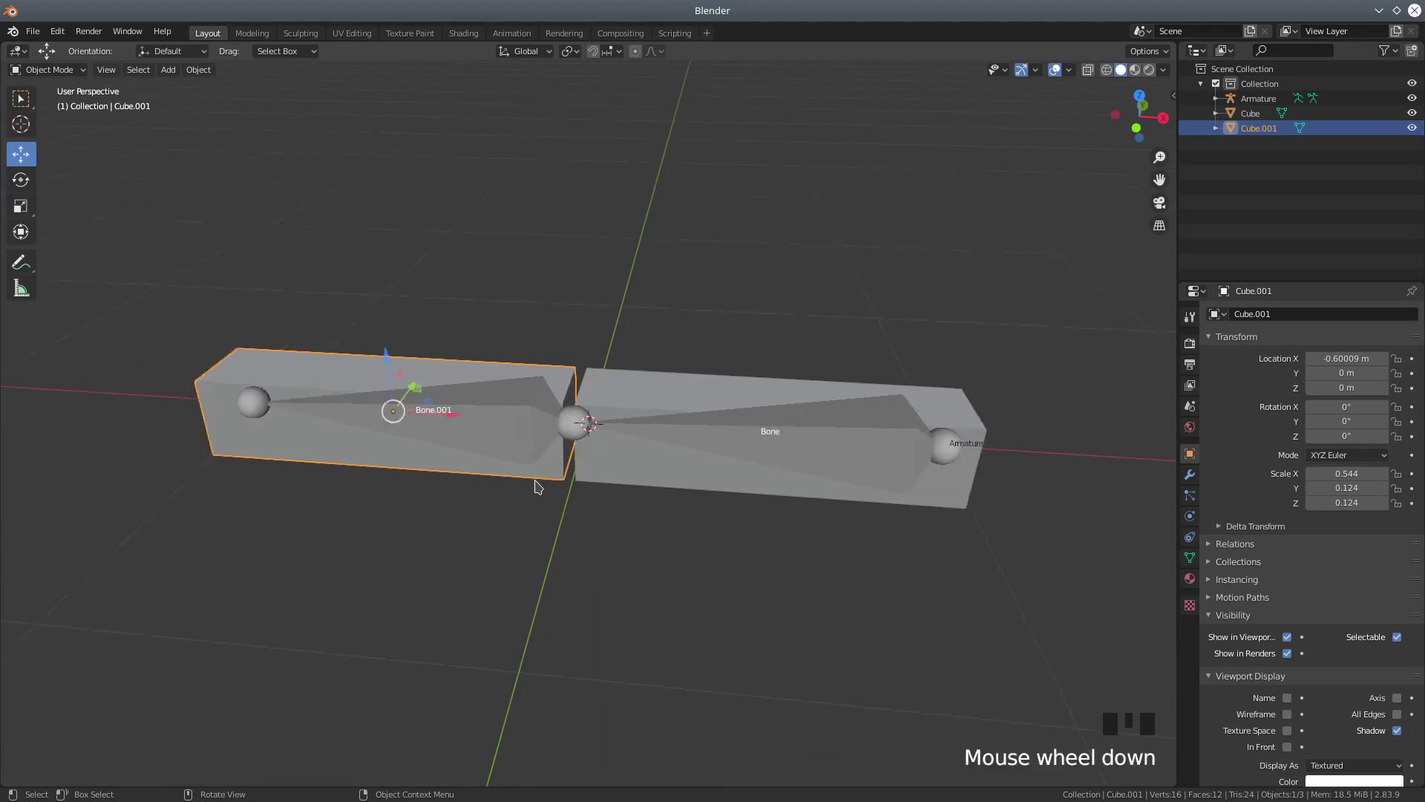
{"action": "left_click", "coordinate": [608, 430]}
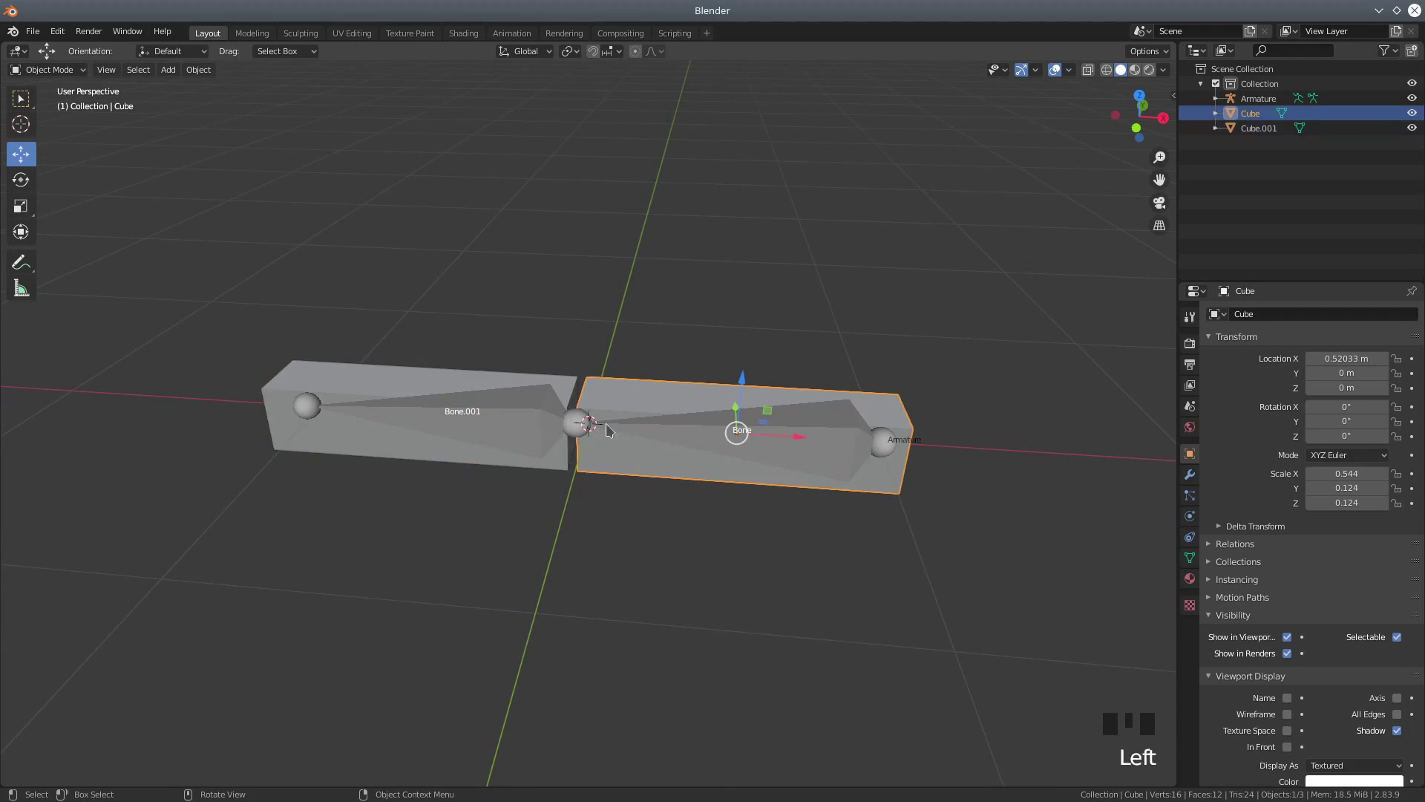
Select both boxes with the armature as the active object, and parent them to it with Armature Deform.
{"action": "left_click", "coordinate": [387, 405]}
{"action": "left_click", "coordinate": [671, 419], "text": "shift"}
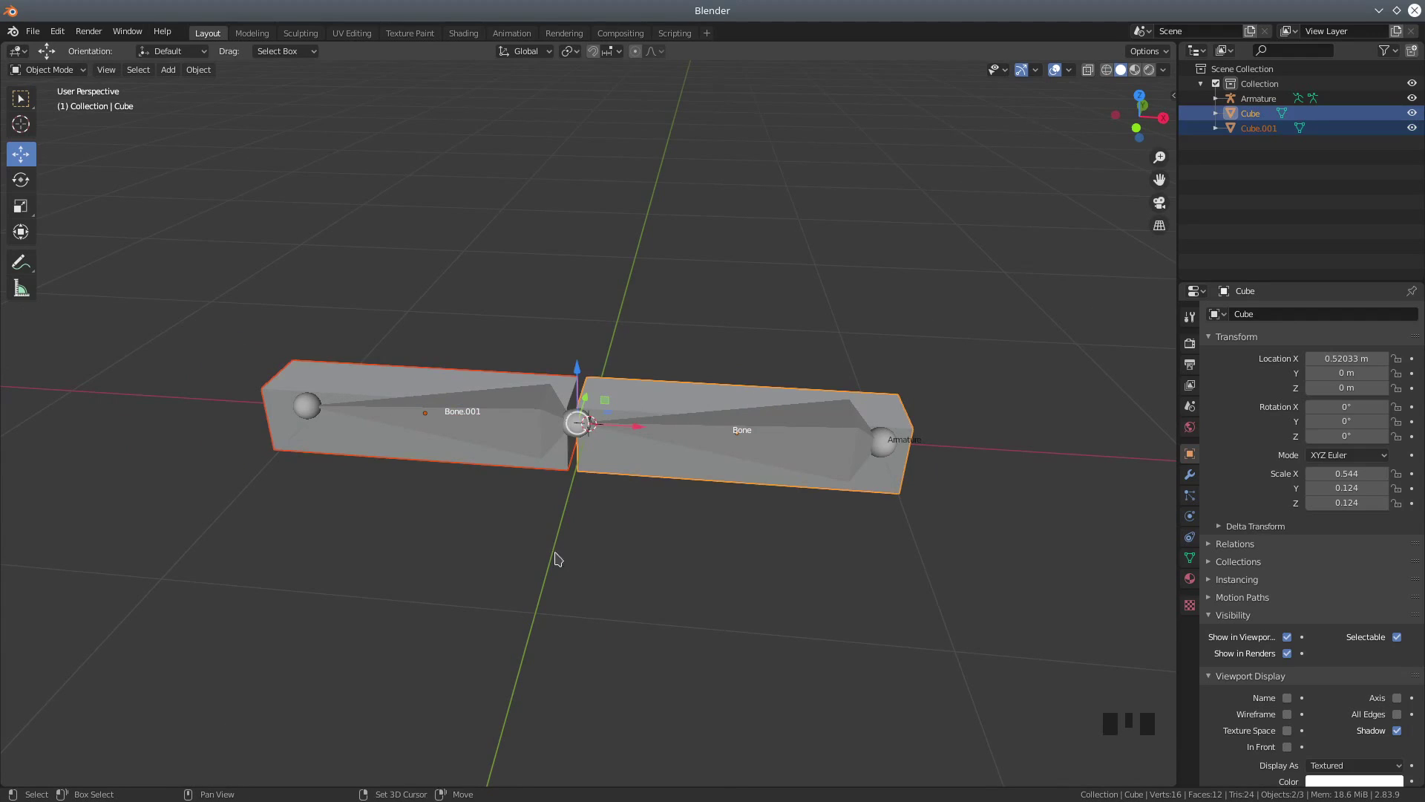
{"action": "left_click", "coordinate": [518, 432], "text": "shift"}
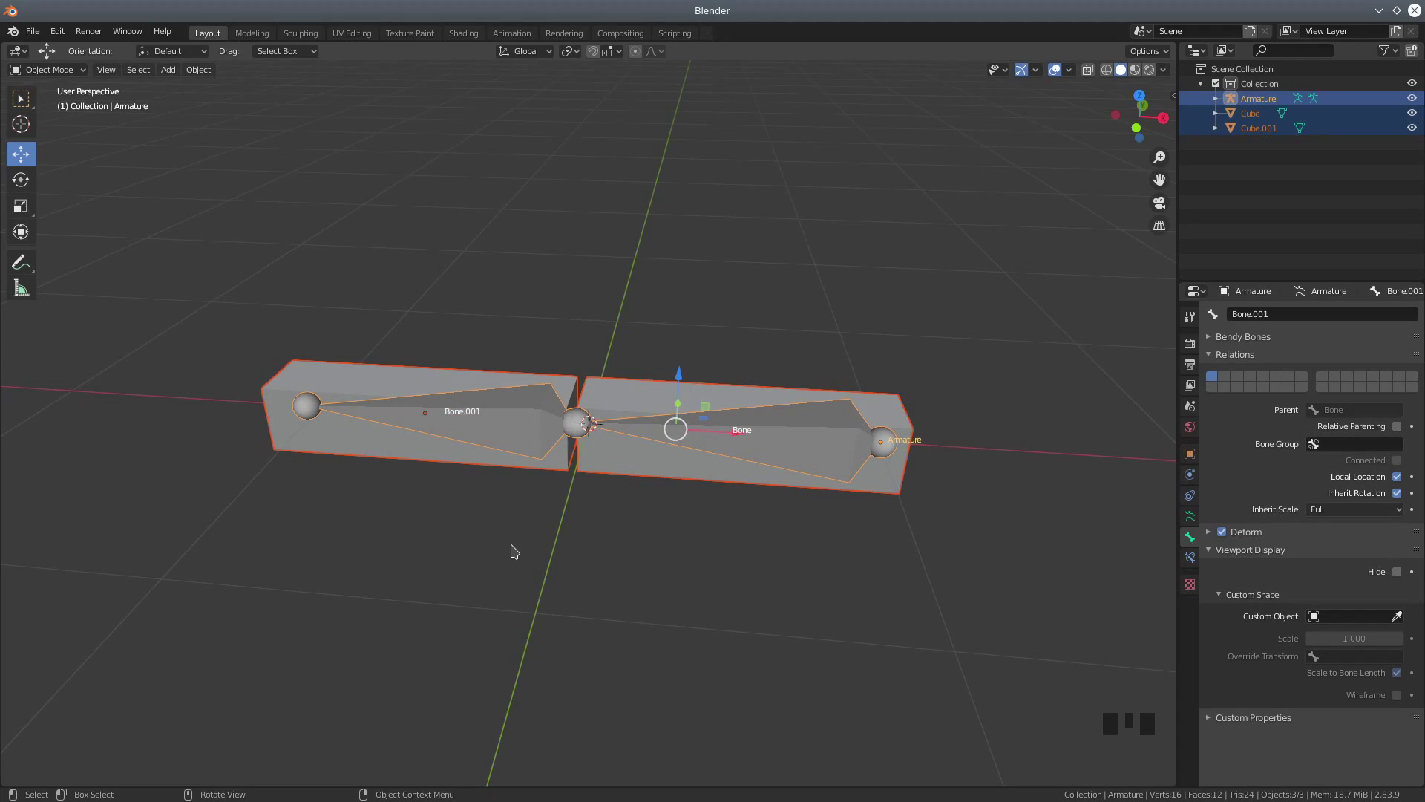
{"action": "left_click", "coordinate": [202, 72]}
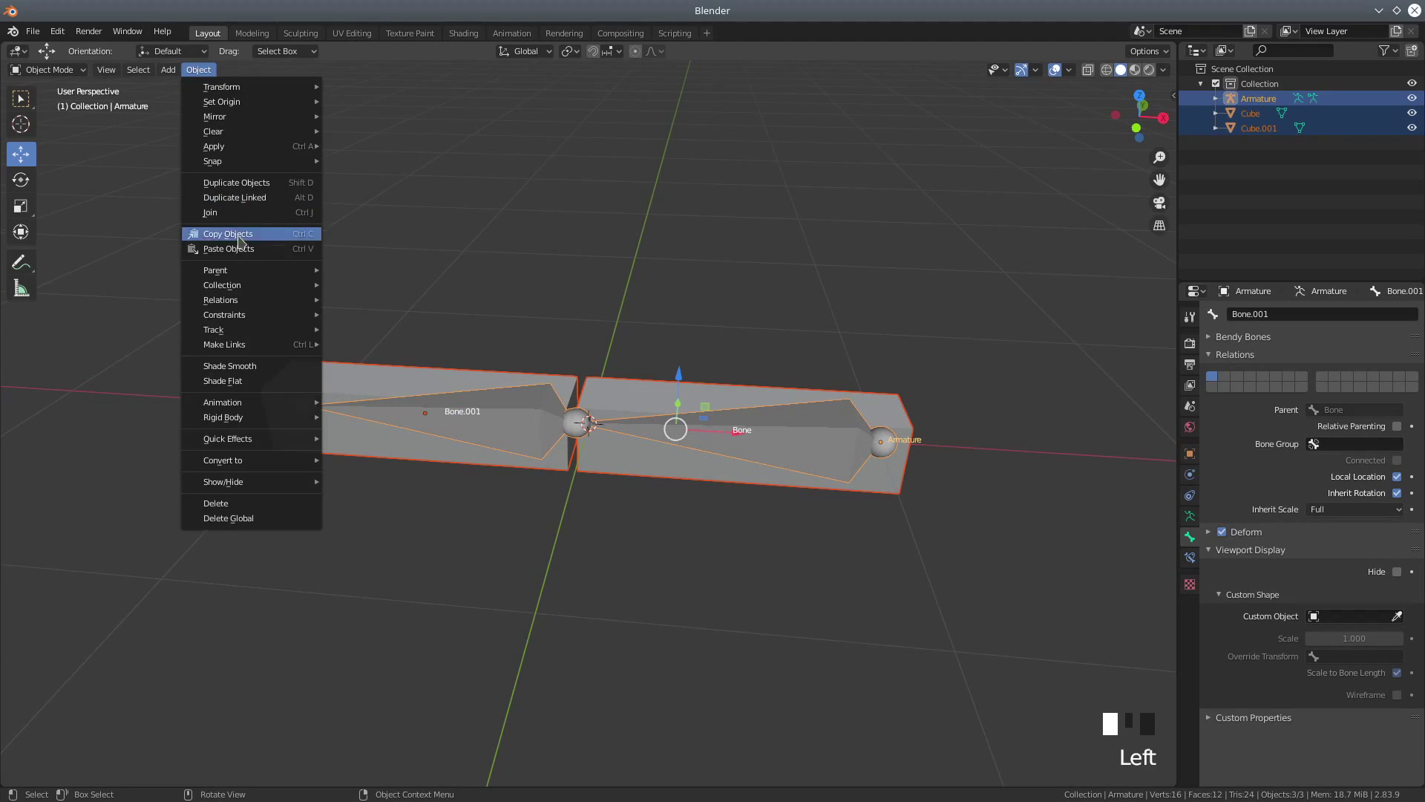
{"action": "mouse_move", "coordinate": [232, 271]}
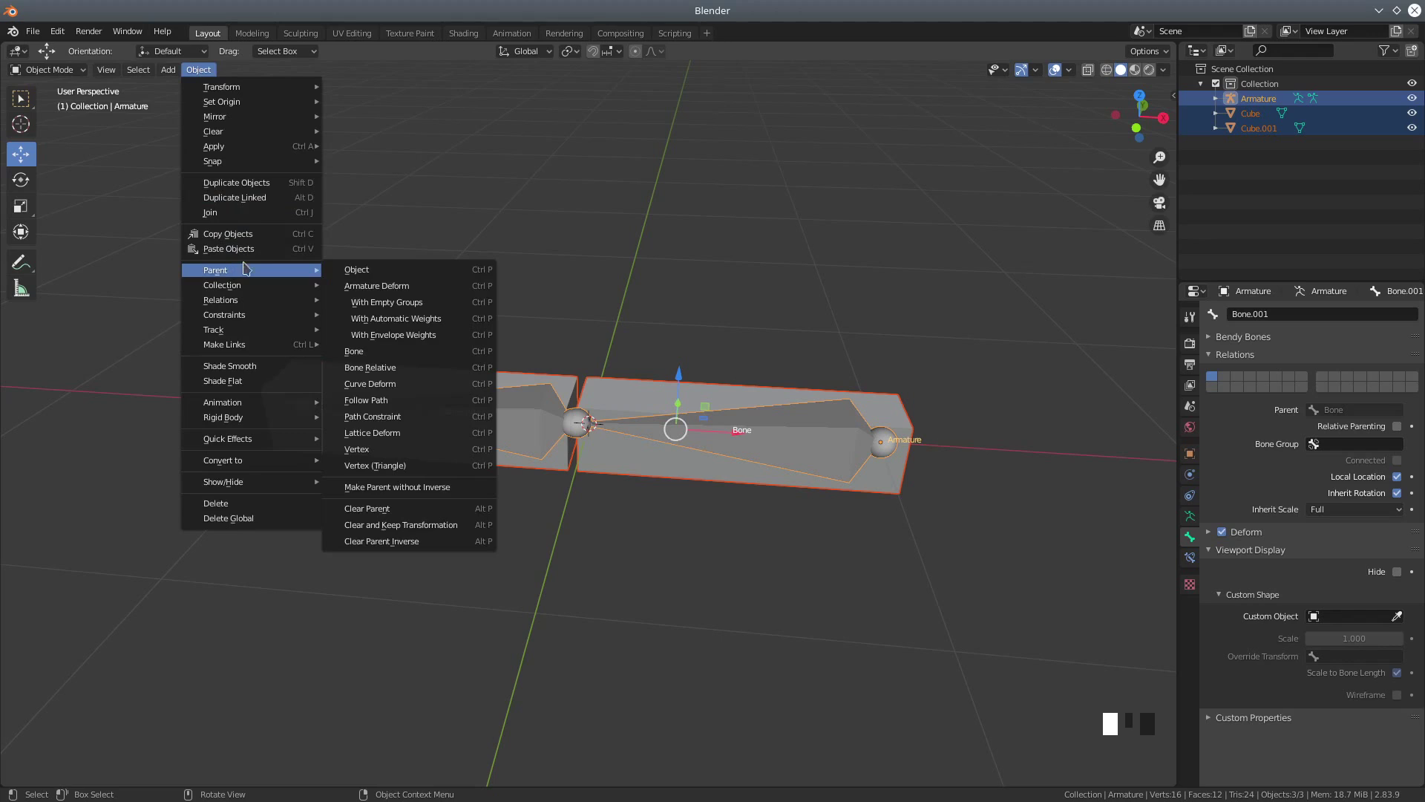
{"action": "left_click", "coordinate": [370, 287]}
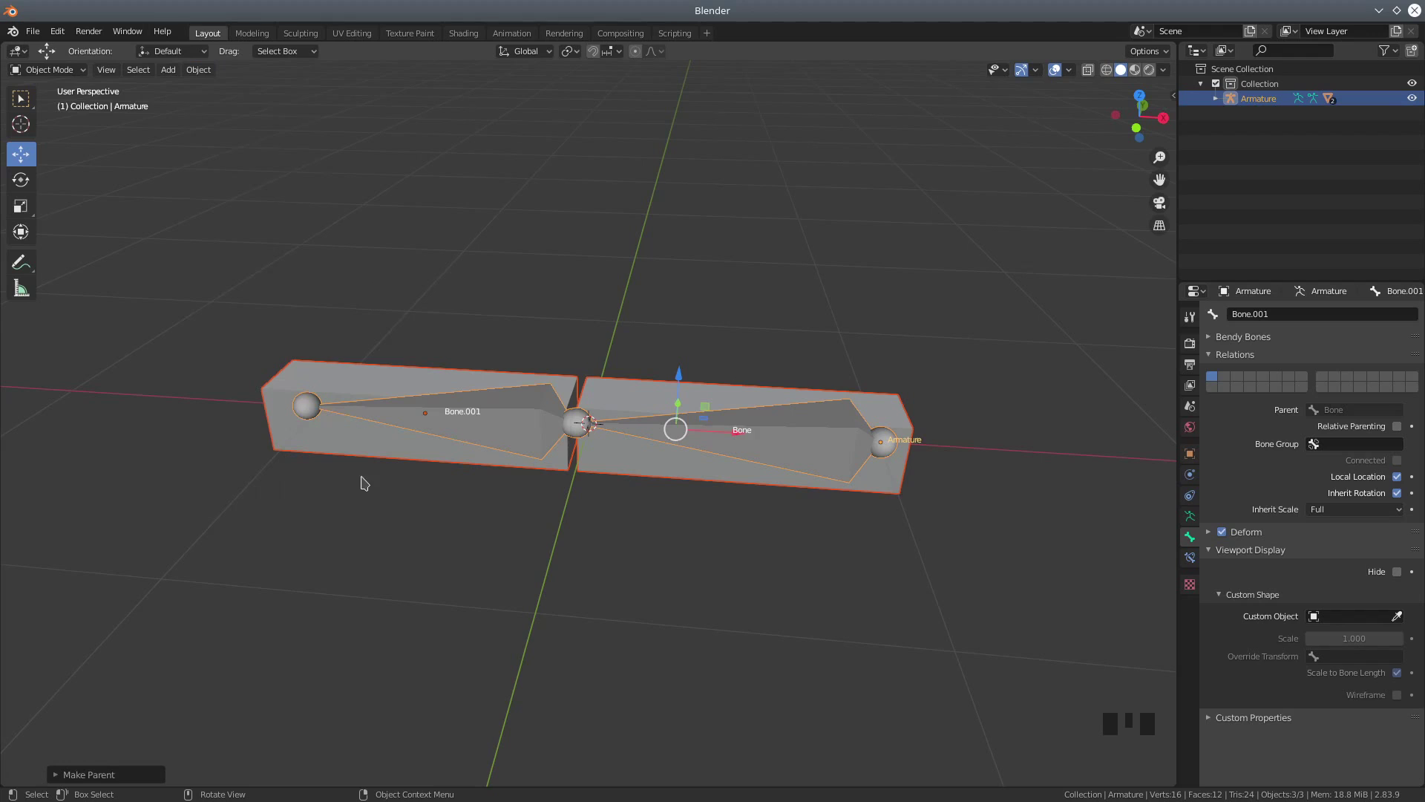
Show the Armature modifier settings of the box around Bone.001 in a widened Properties editor.
{"action": "scroll", "coordinate": [364, 483], "scroll_direction": "down", "scroll_amount": 2}
{"action": "middle_click_drag", "start_coordinate": [499, 544], "coordinate": [423, 493]}
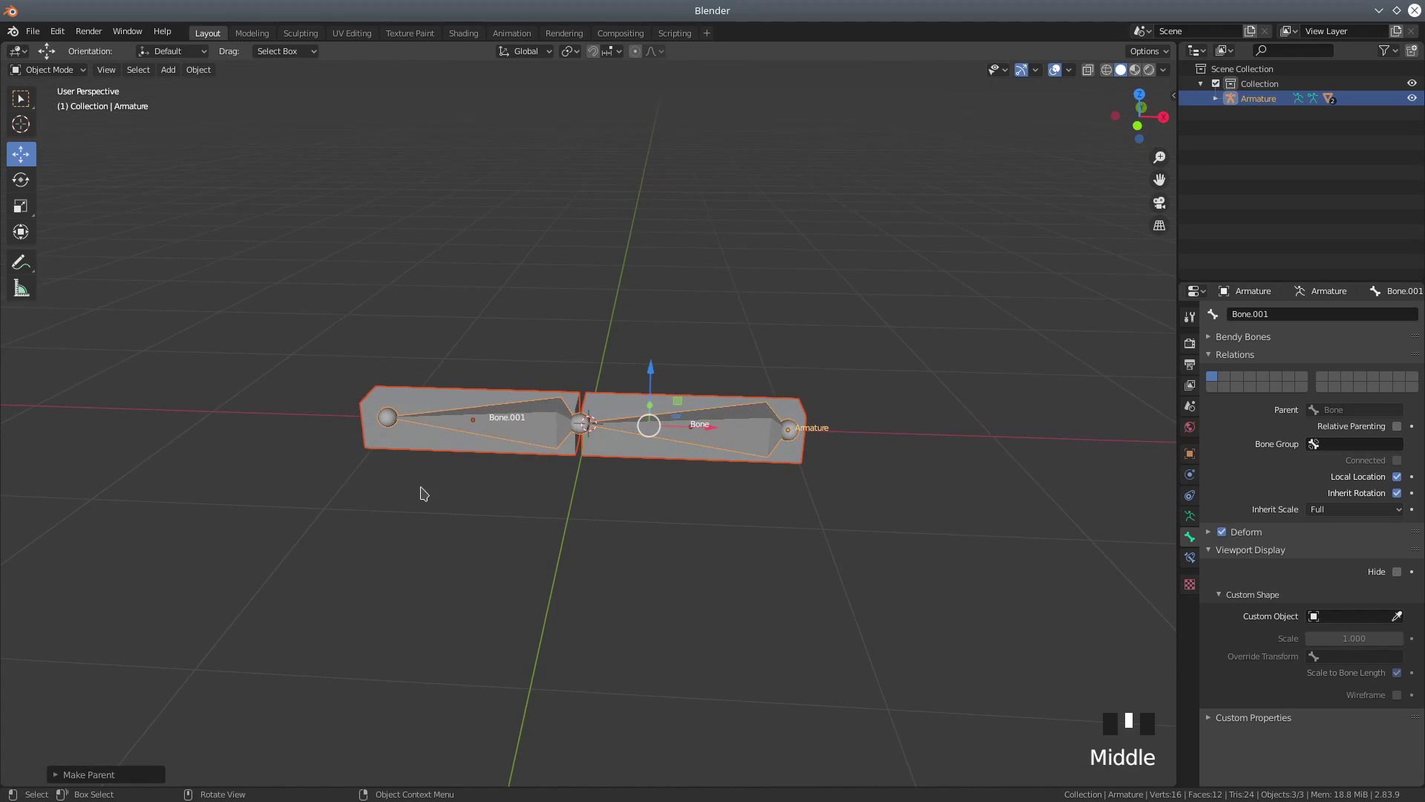
{"action": "left_click", "coordinate": [407, 444]}
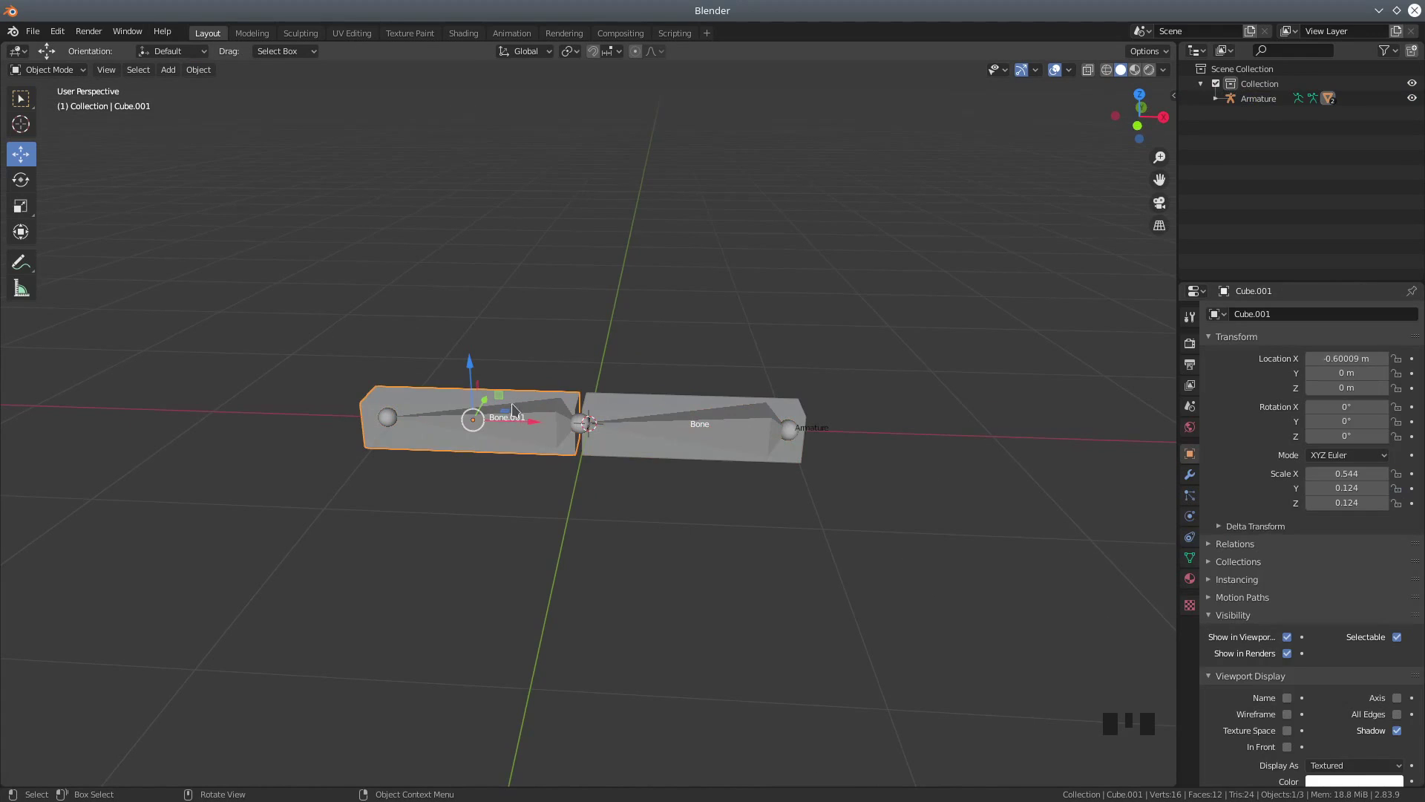
{"action": "left_click", "coordinate": [1190, 476]}
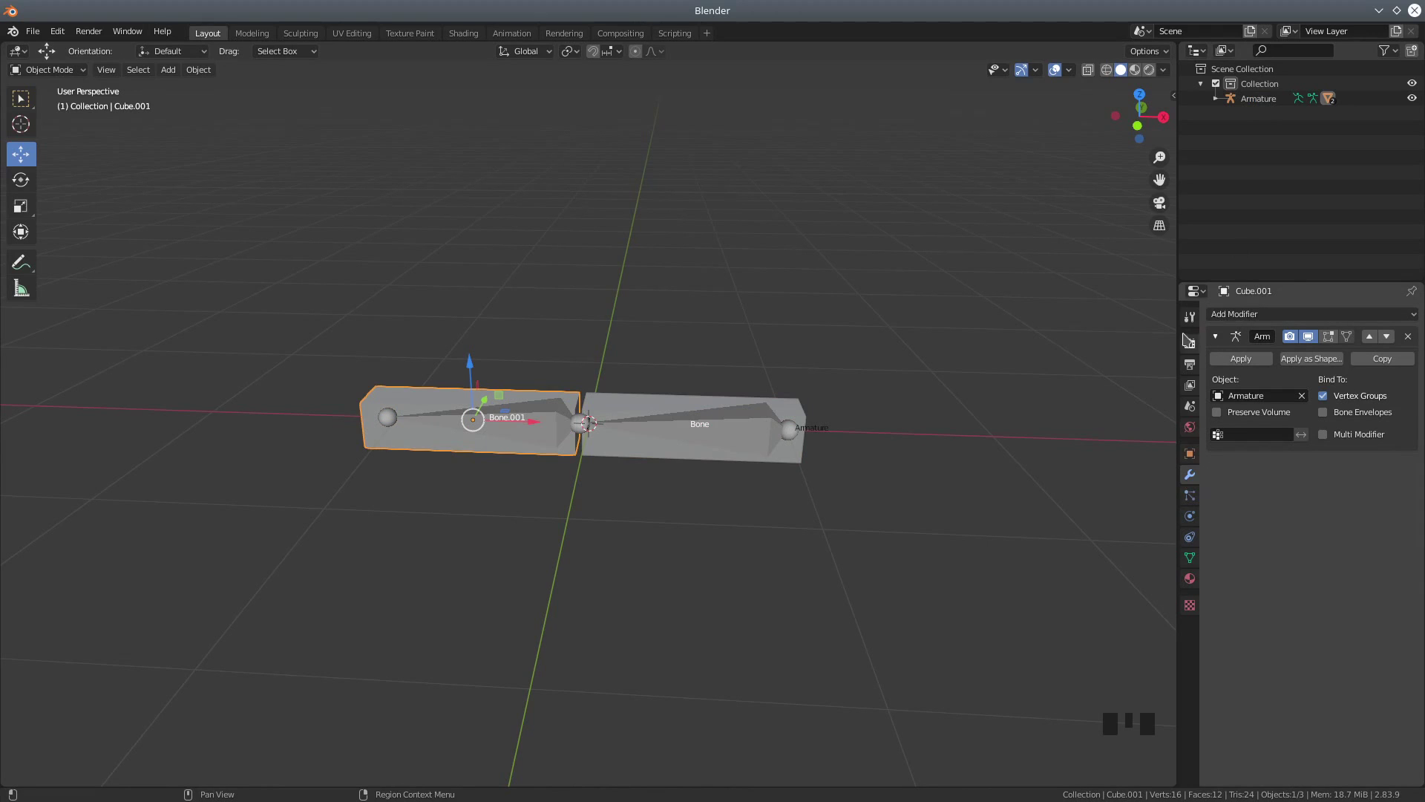
{"action": "left_click_drag", "start_coordinate": [1180, 338], "coordinate": [985, 324]}
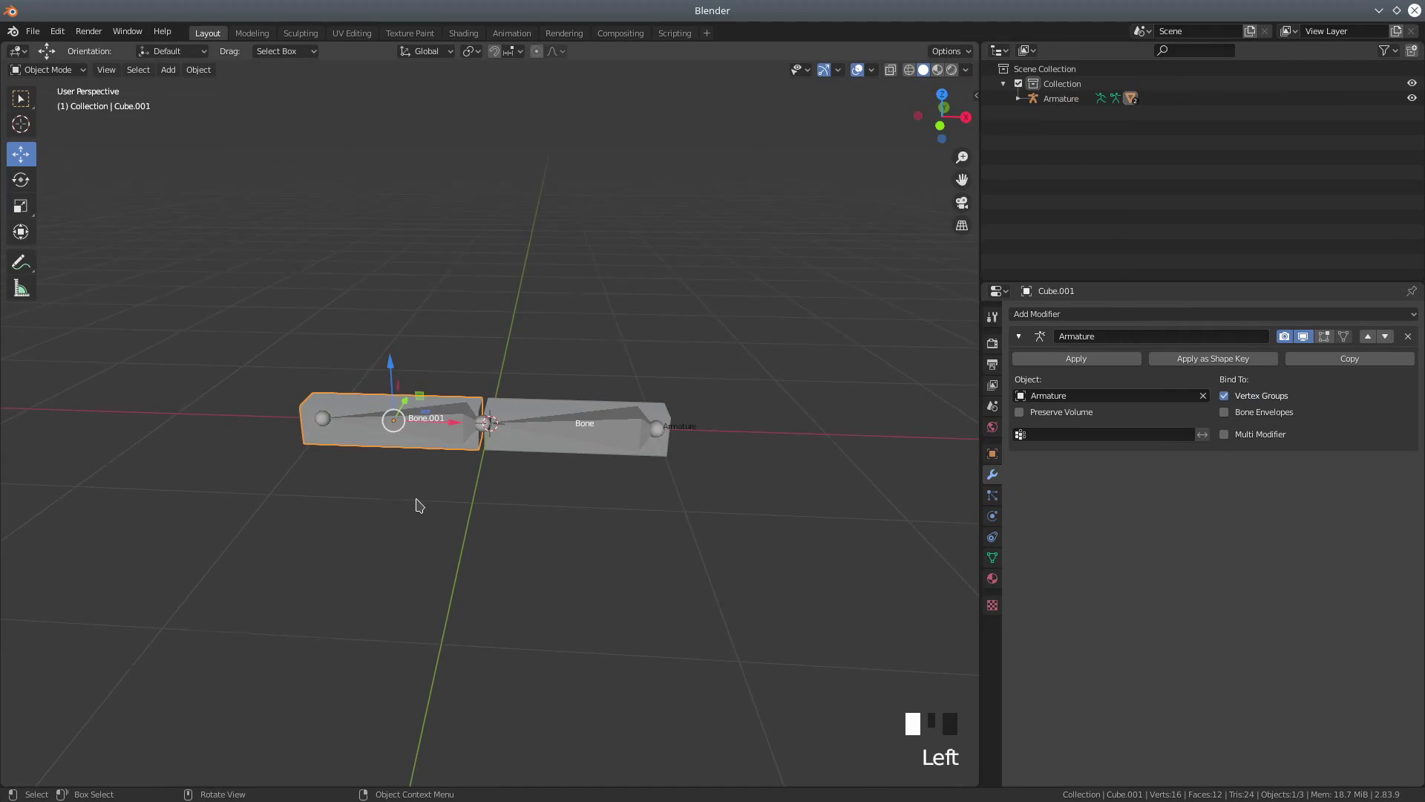
{"action": "scroll", "coordinate": [415, 502], "scroll_direction": "up", "scroll_amount": 4}
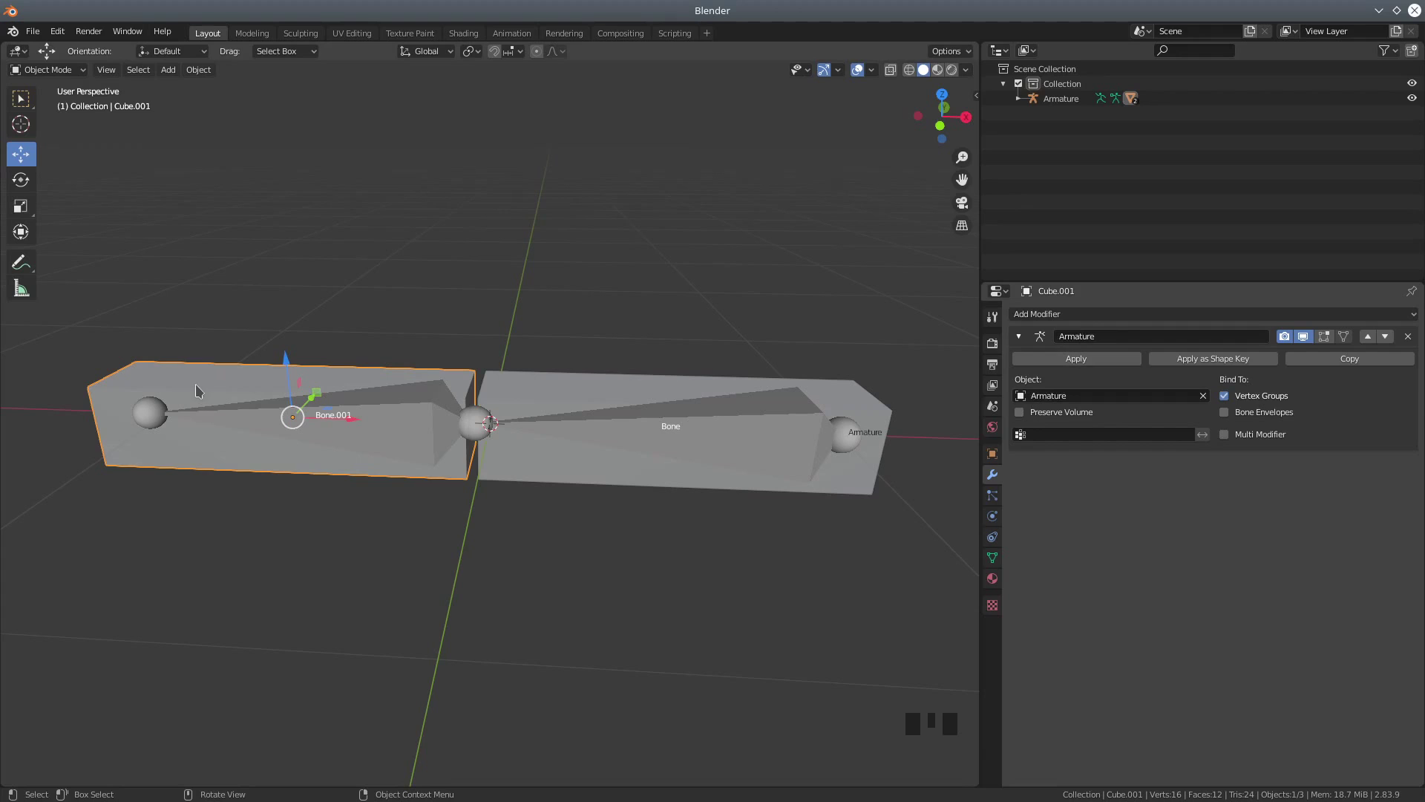
Select the two boxes in turn and compare their Armature modifier settings.
{"action": "left_click", "coordinate": [539, 460]}
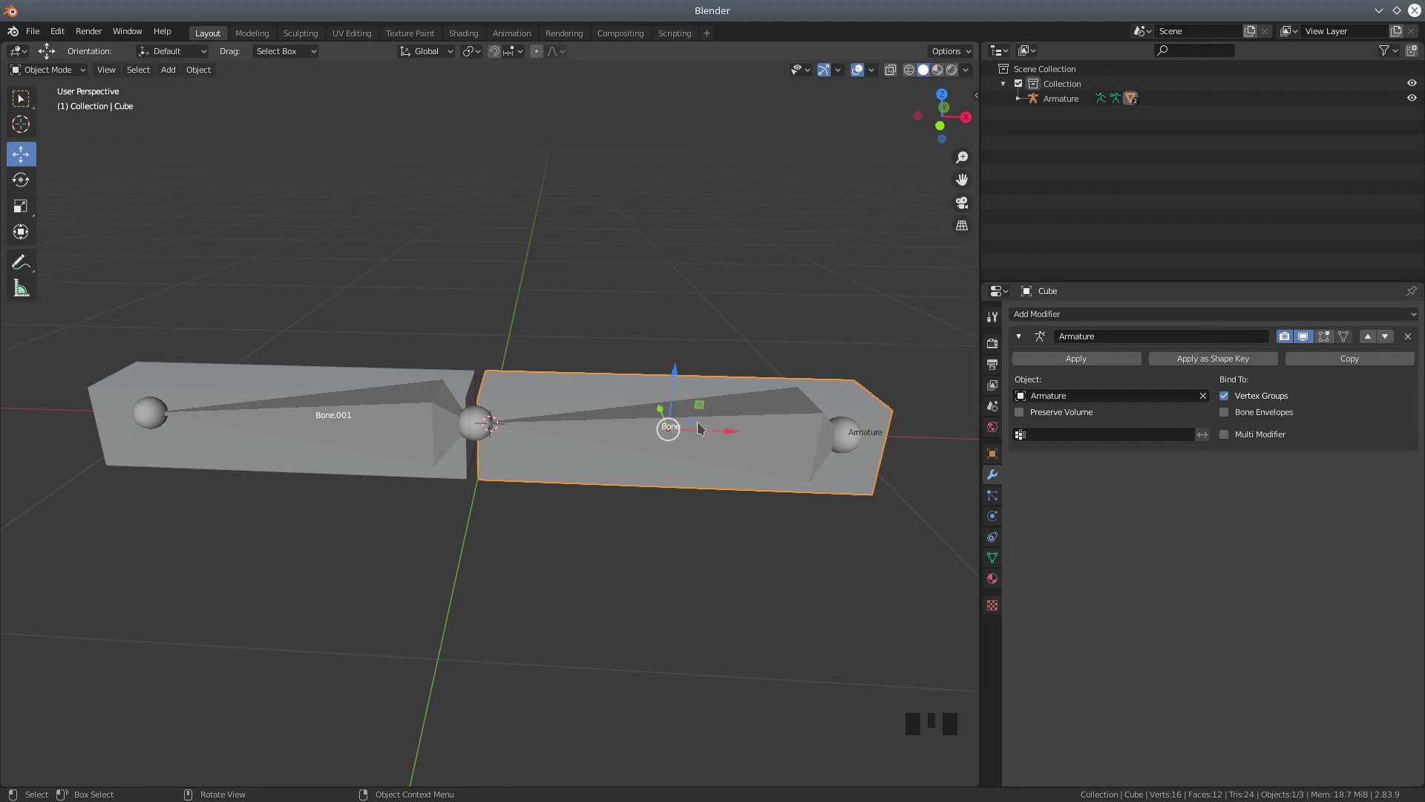
{"action": "left_click", "coordinate": [243, 391]}
{"action": "left_click", "coordinate": [537, 454]}
{"action": "scroll", "coordinate": [672, 558], "scroll_direction": "down", "scroll_amount": 2}
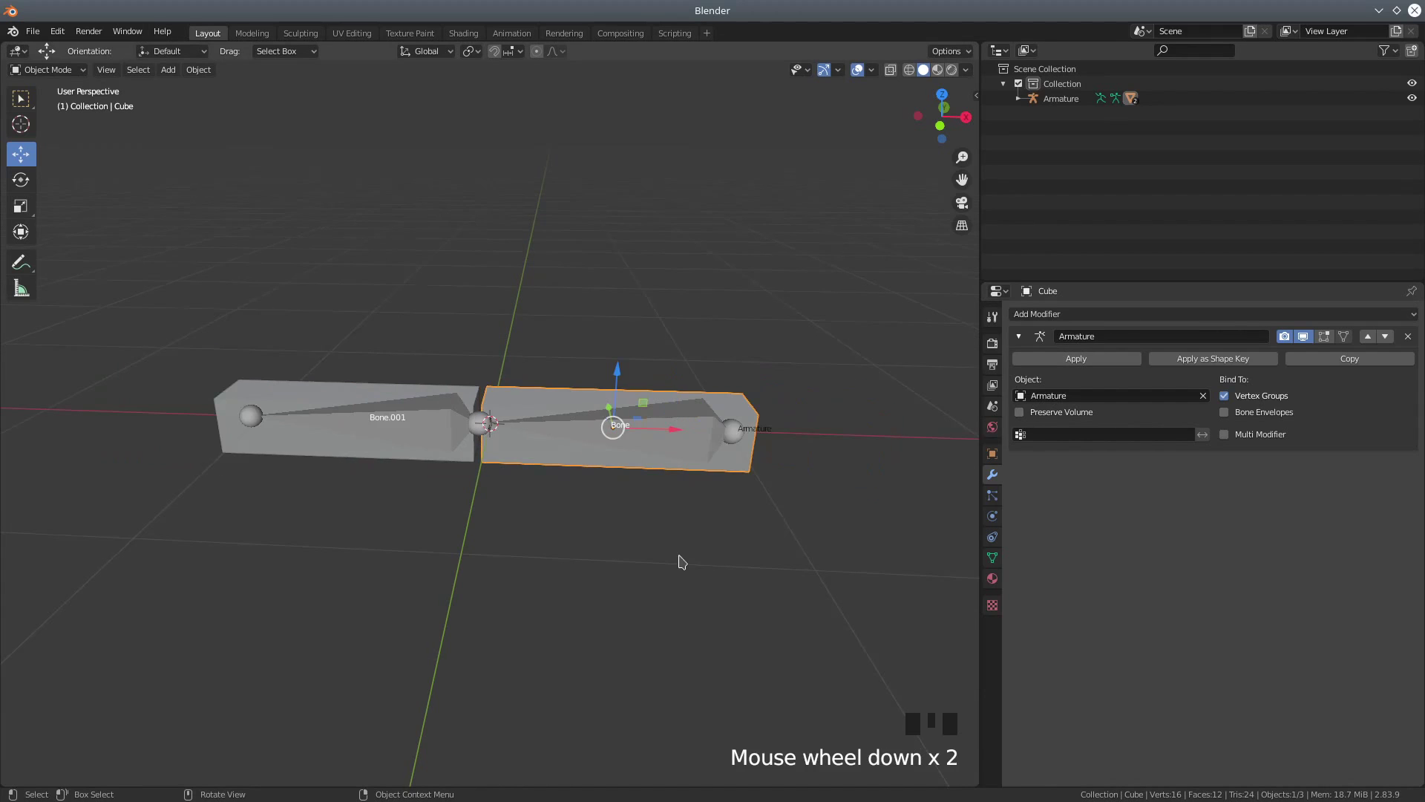
Select the armature and switch it to Pose Mode.
{"action": "left_click", "coordinate": [46, 70]}
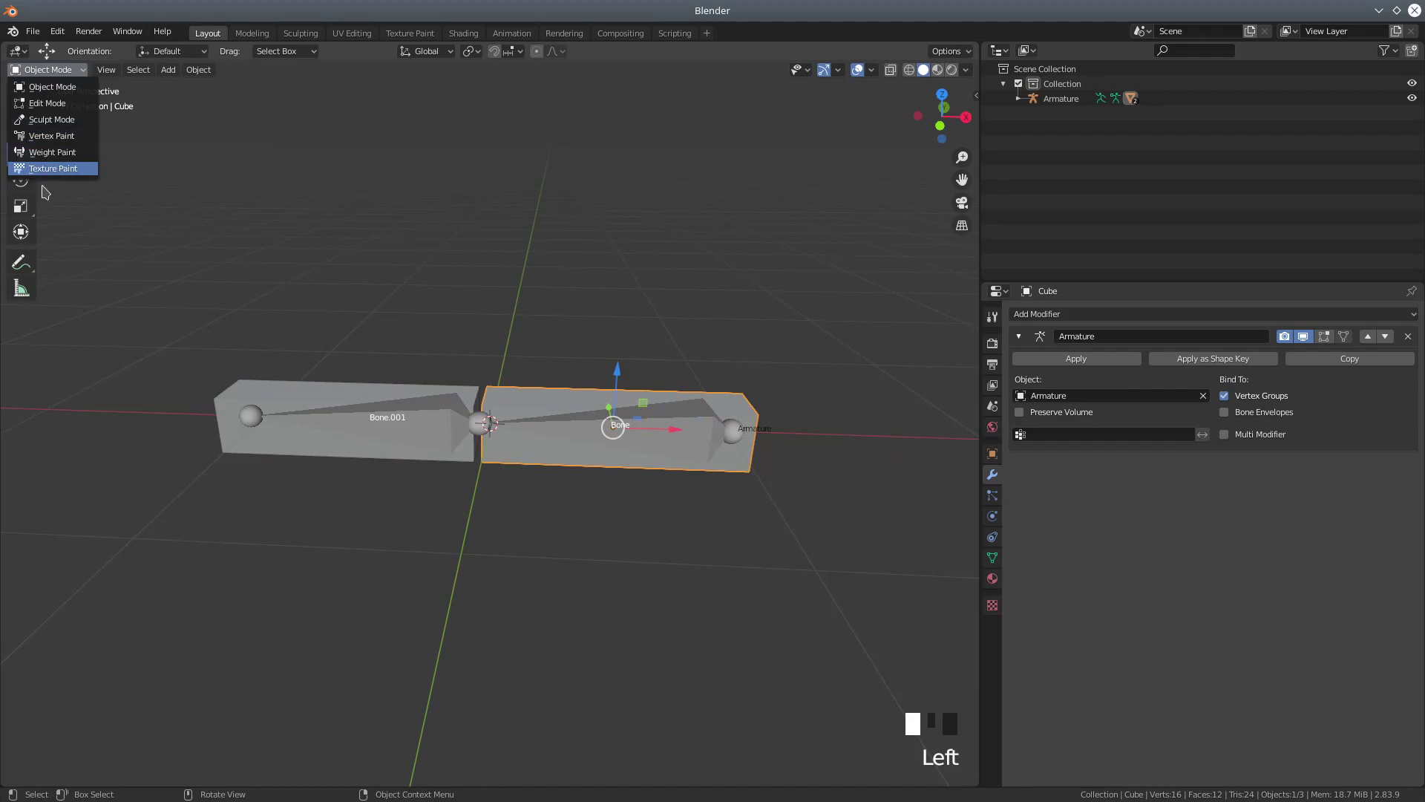
{"action": "left_click", "coordinate": [694, 434]}
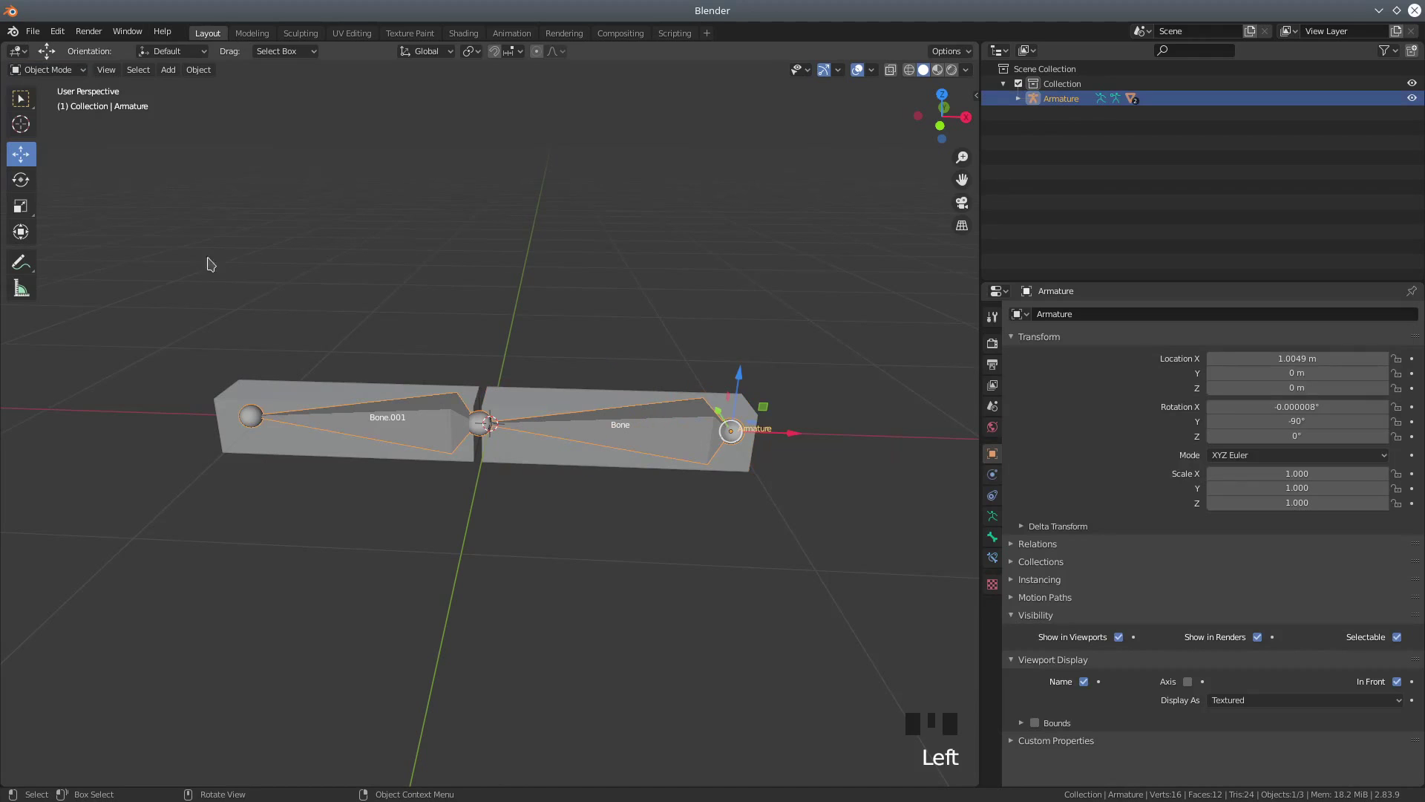
{"action": "left_click", "coordinate": [46, 69]}
{"action": "left_click", "coordinate": [56, 121]}
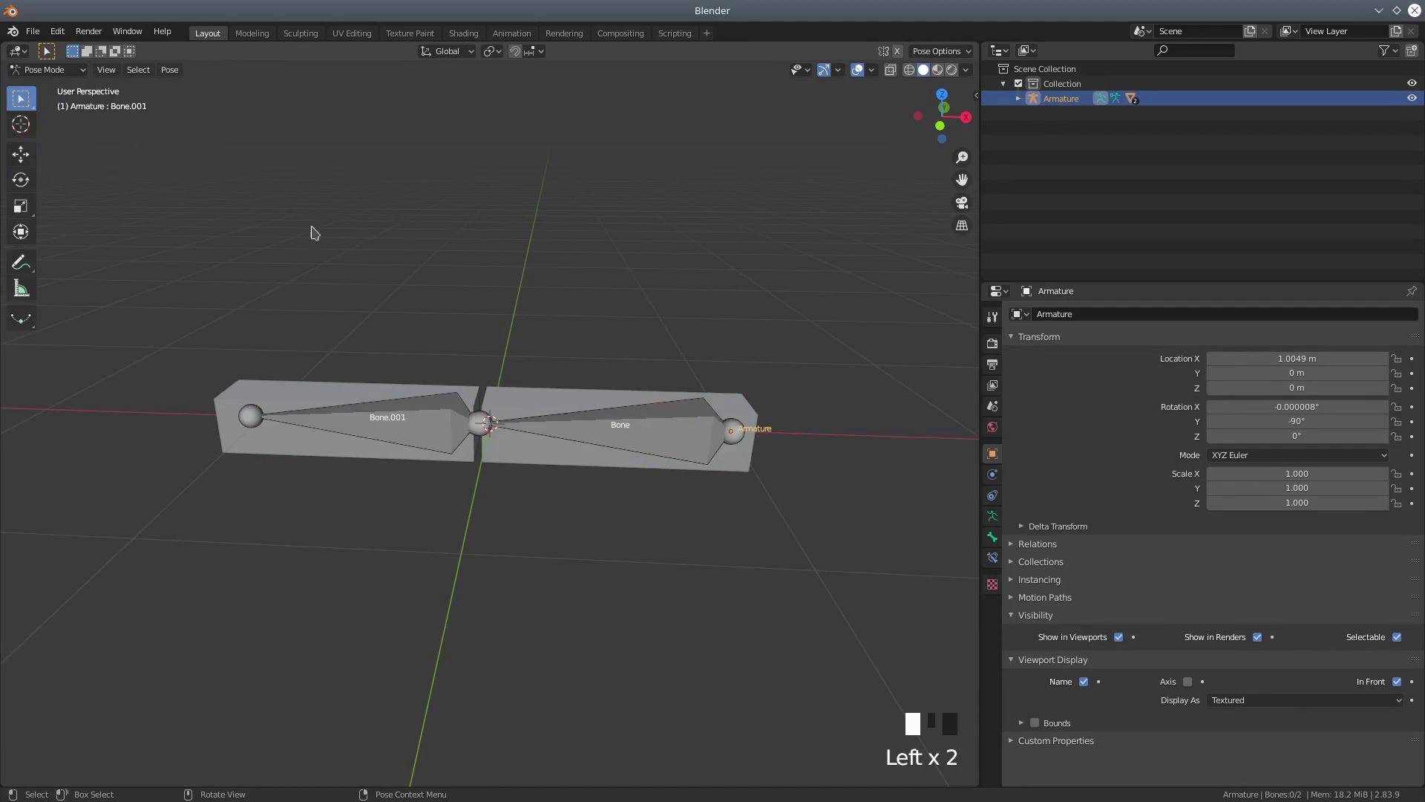
Try rotating the parent bone Bone in front view to test whether the boxes follow, and cancel the rotation.
{"action": "left_click", "coordinate": [702, 441]}
{"action": "scroll", "coordinate": [684, 440], "scroll_direction": "down", "scroll_amount": 1}
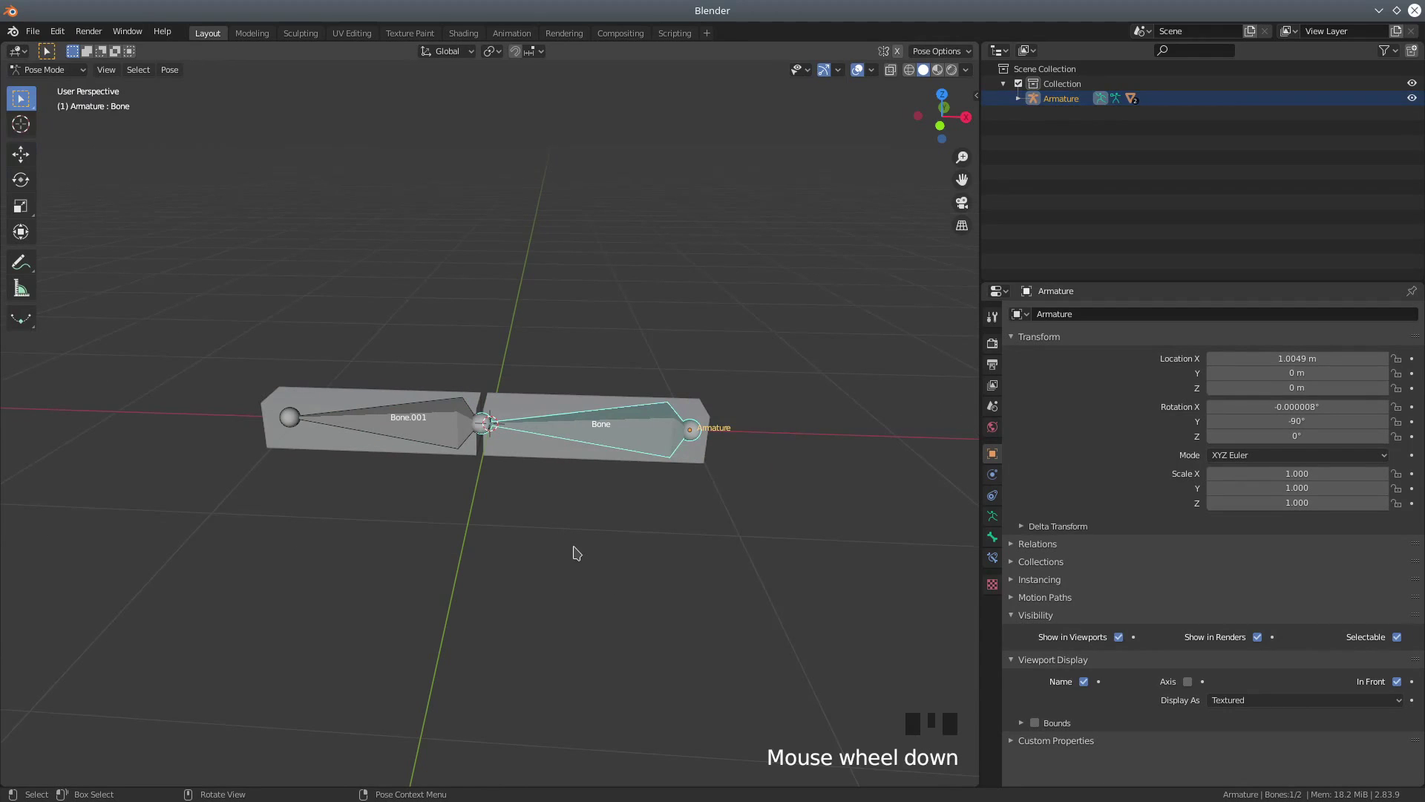
{"action": "key", "text": "KP_3"}
{"action": "key", "text": "KP_1"}
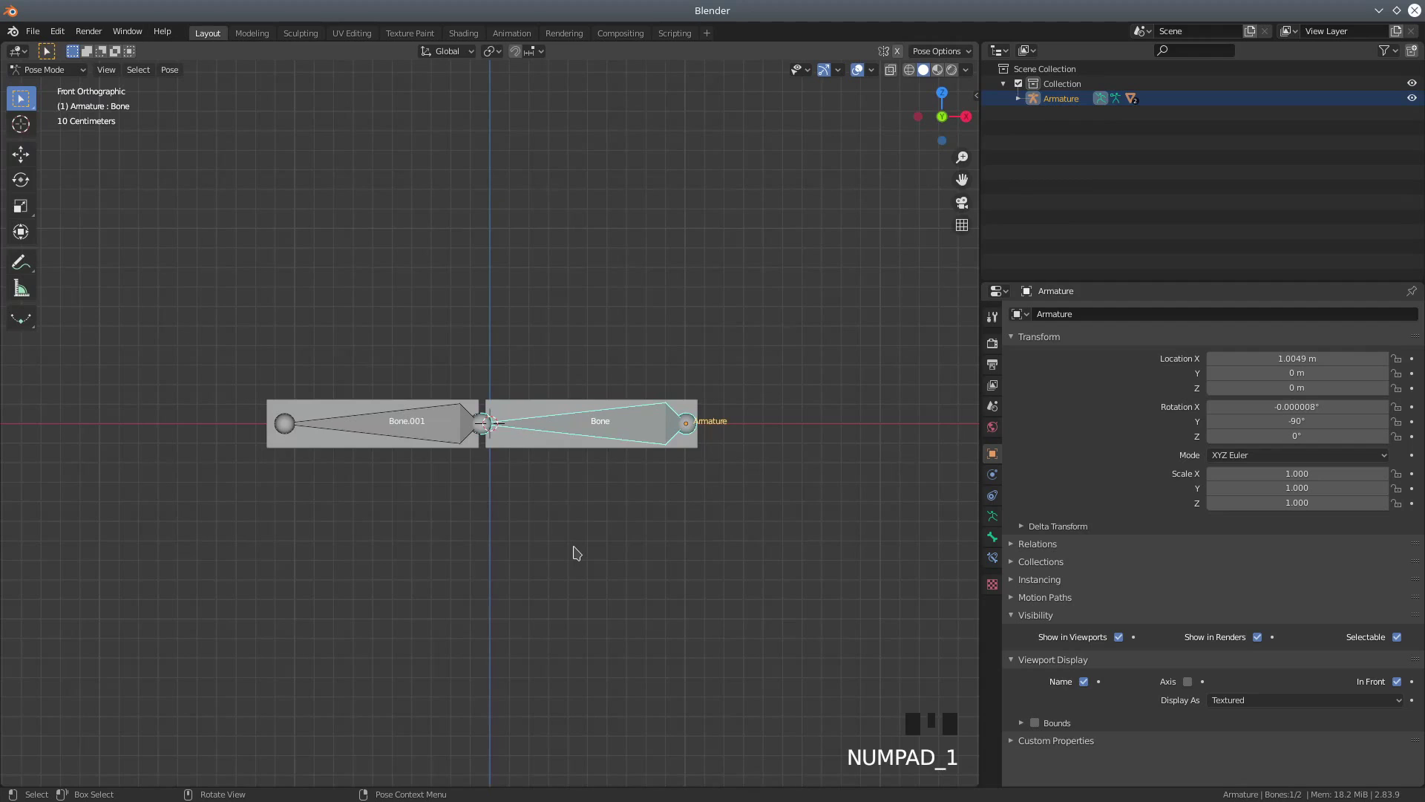
{"action": "key", "text": "r"}
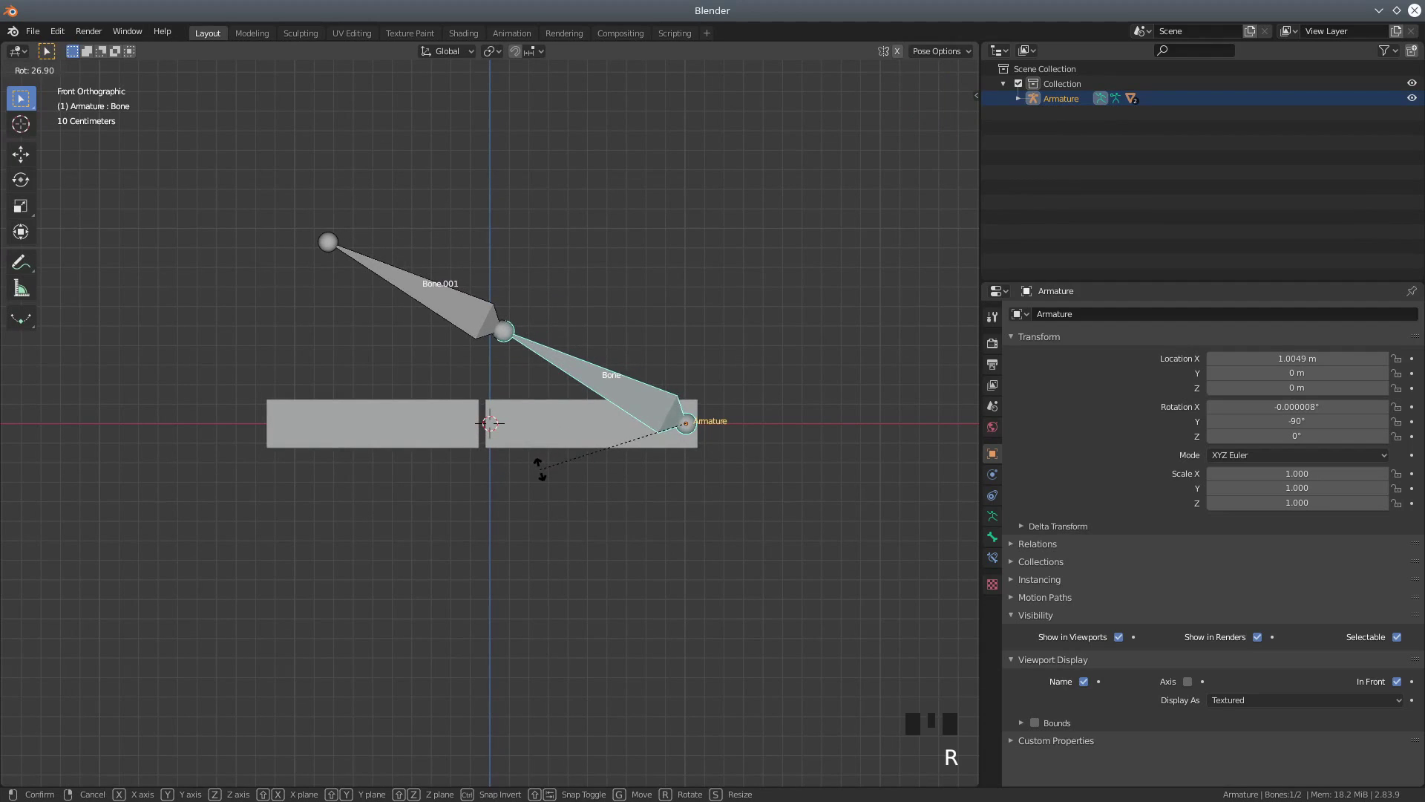
{"action": "right_click", "coordinate": [539, 470]}
{"action": "scroll", "coordinate": [578, 599], "scroll_direction": "up", "scroll_amount": 2}
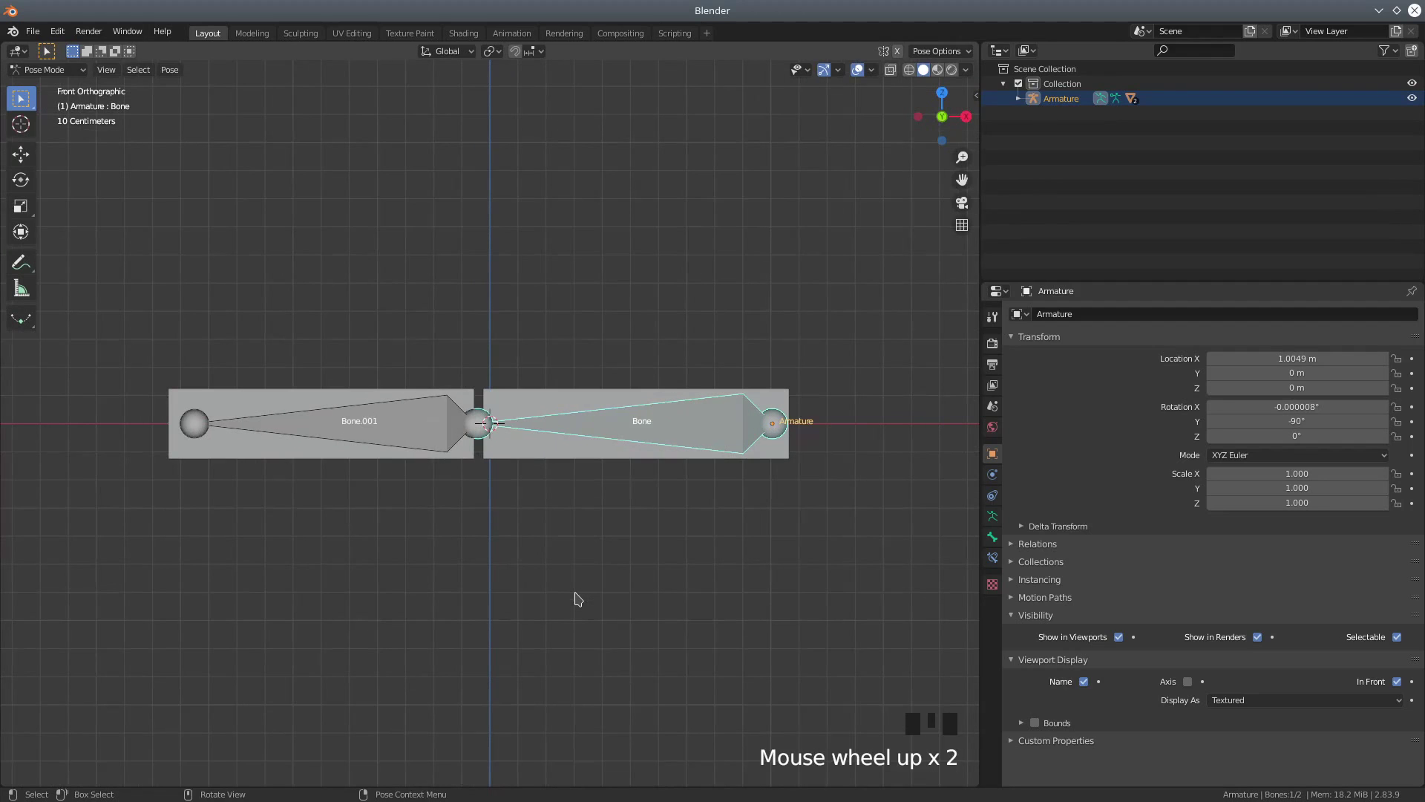
{"action": "scroll", "coordinate": [598, 519], "scroll_direction": "down", "scroll_amount": 1}
{"action": "middle_click_drag", "start_coordinate": [614, 505], "coordinate": [618, 532]}
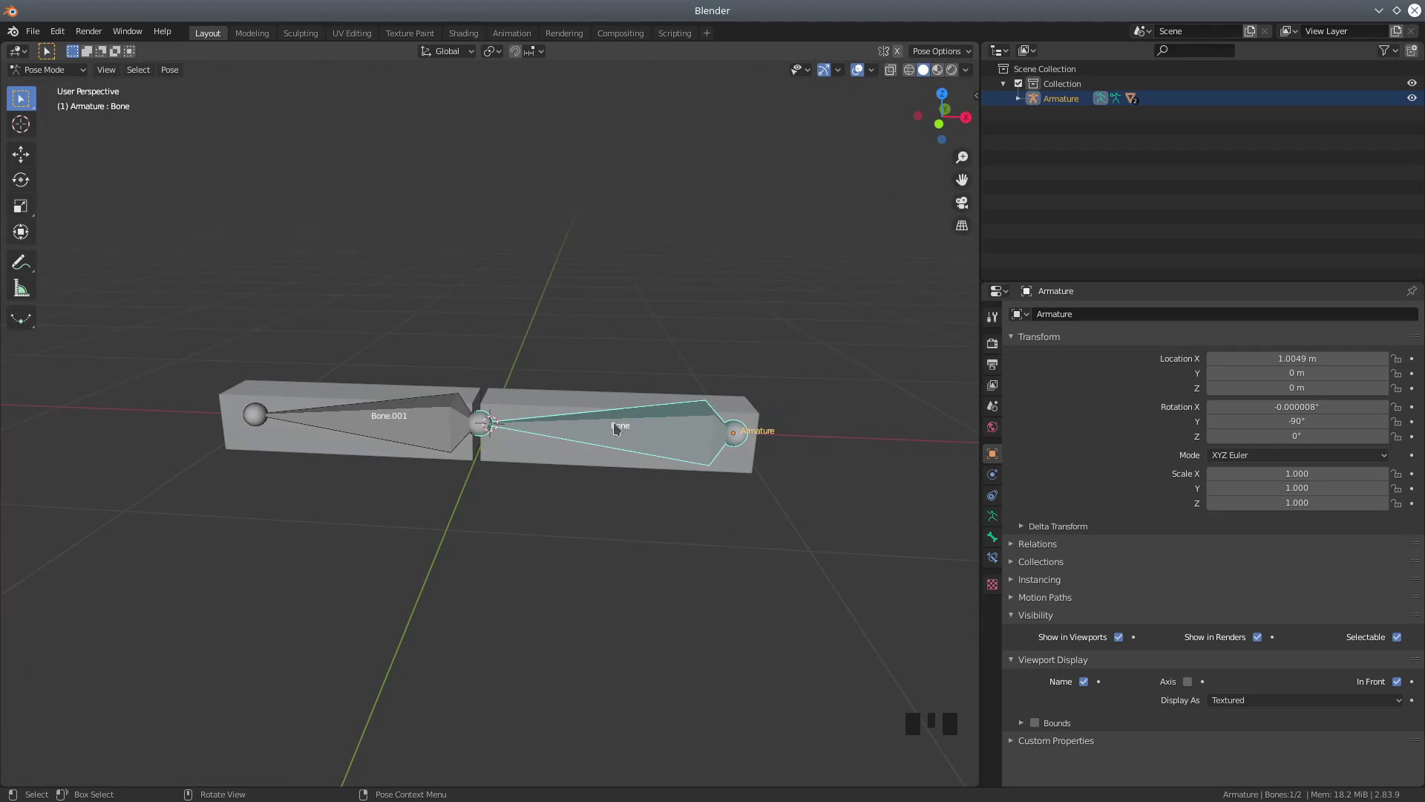
Leave the armature's Pose Mode and enter Edit Mode on the box around Bone.001.
{"action": "left_click", "coordinate": [286, 404]}
{"action": "left_click", "coordinate": [230, 405]}
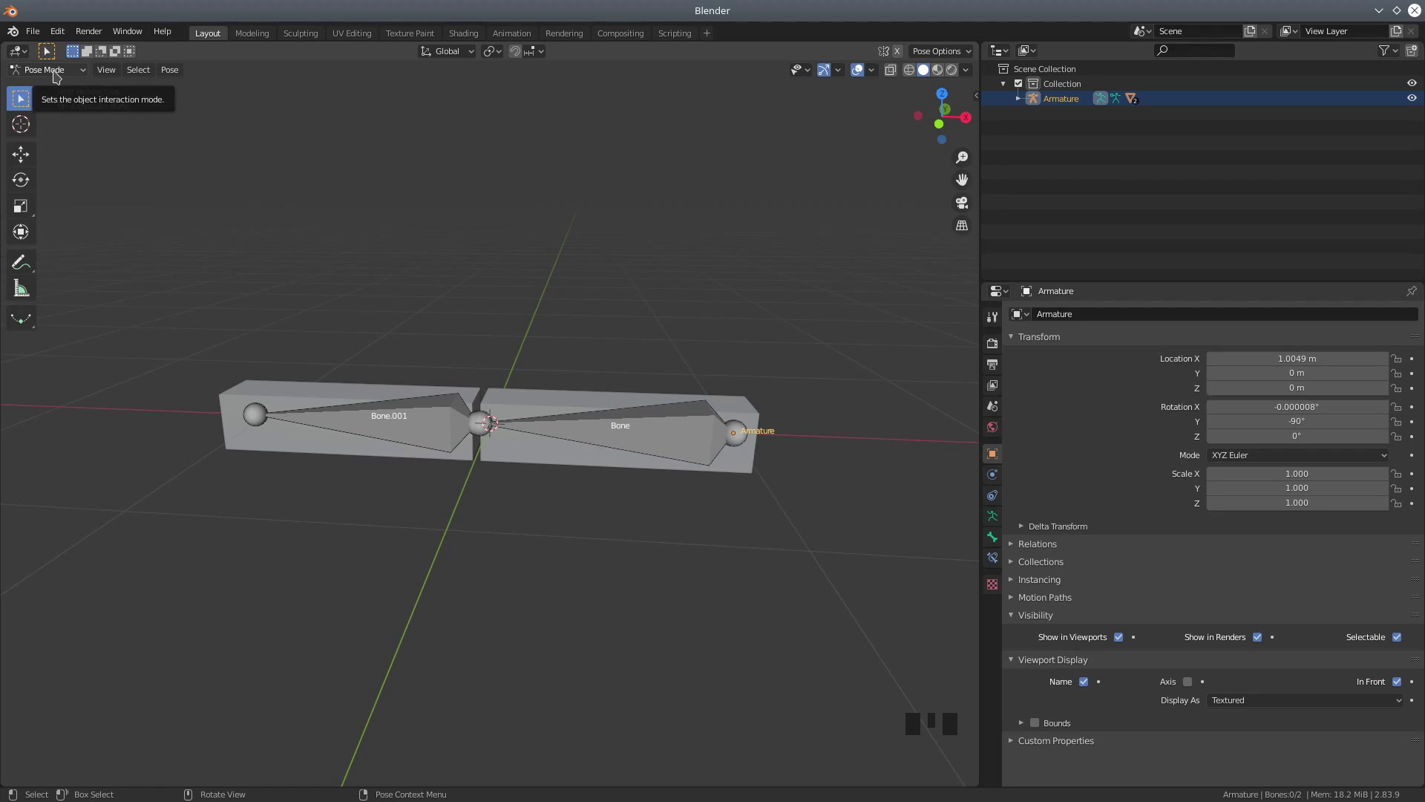
{"action": "left_click", "coordinate": [31, 67]}
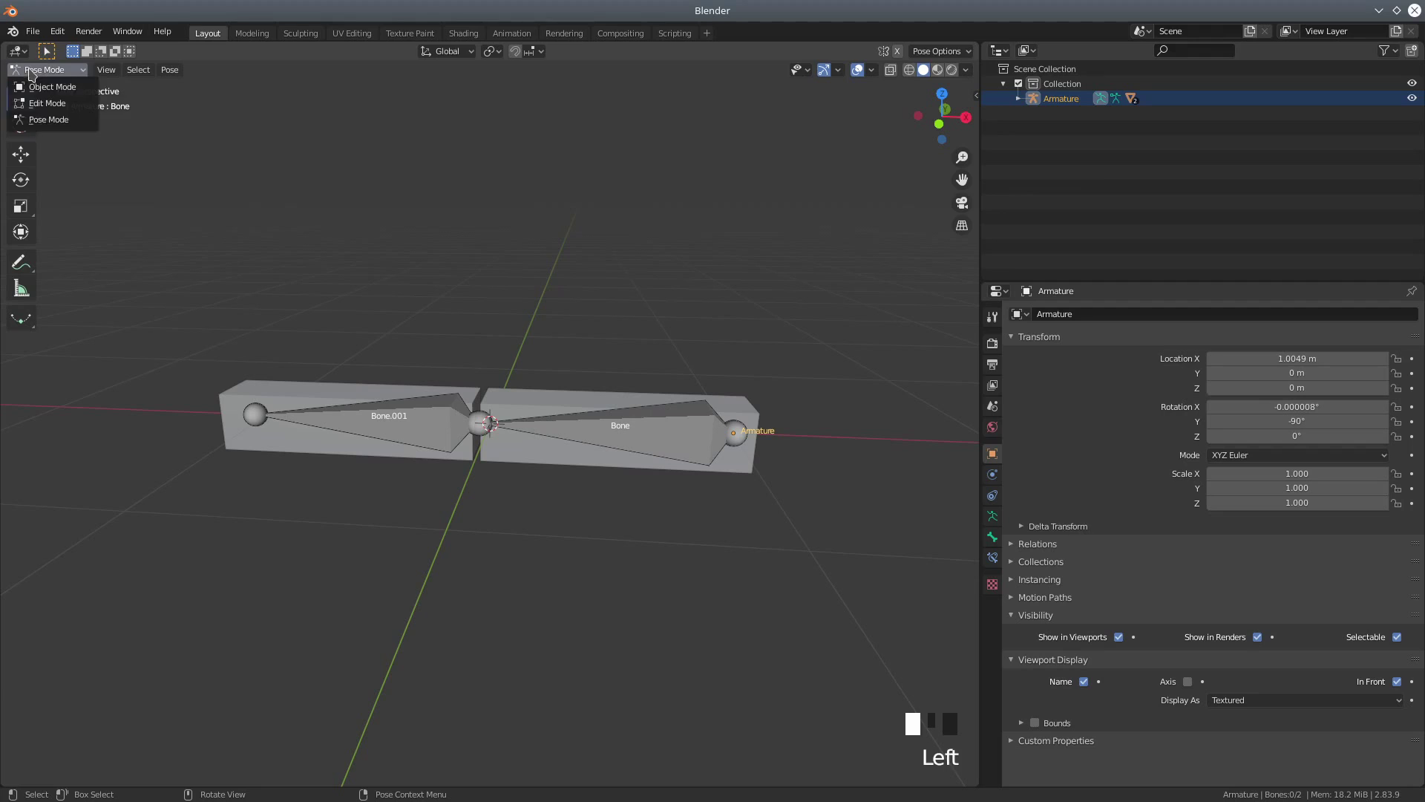
{"action": "left_click", "coordinate": [41, 87]}
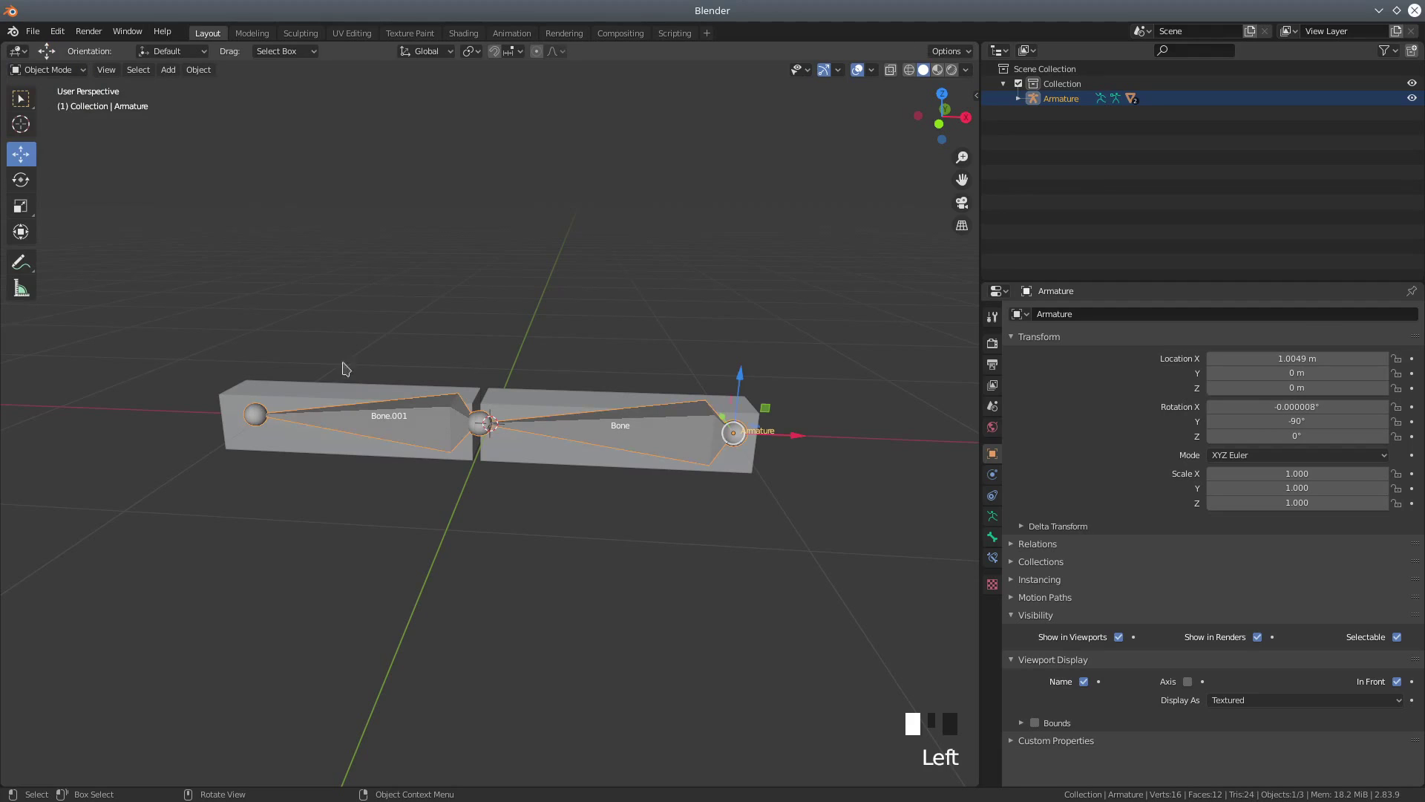
{"action": "left_click", "coordinate": [275, 392]}
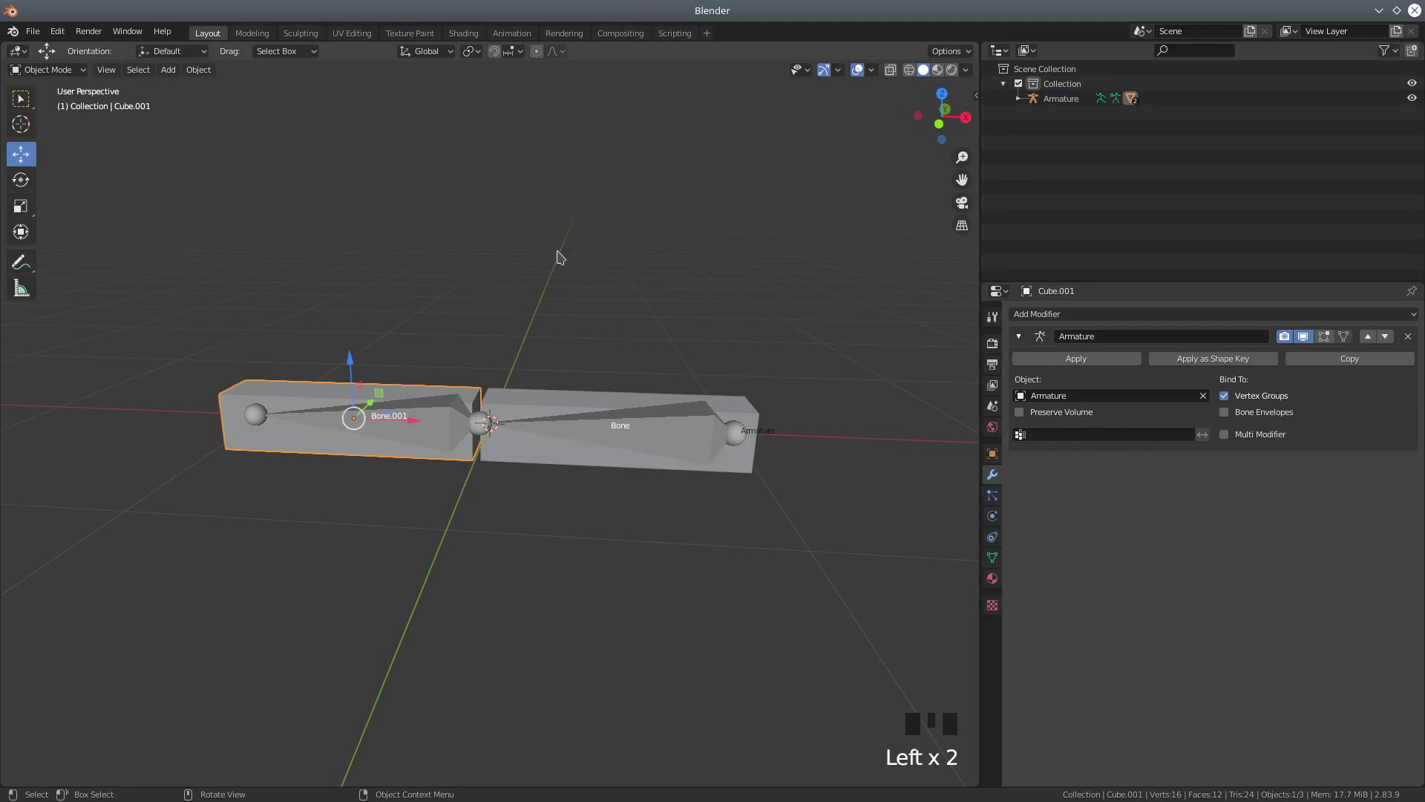
{"action": "left_click", "coordinate": [45, 70]}
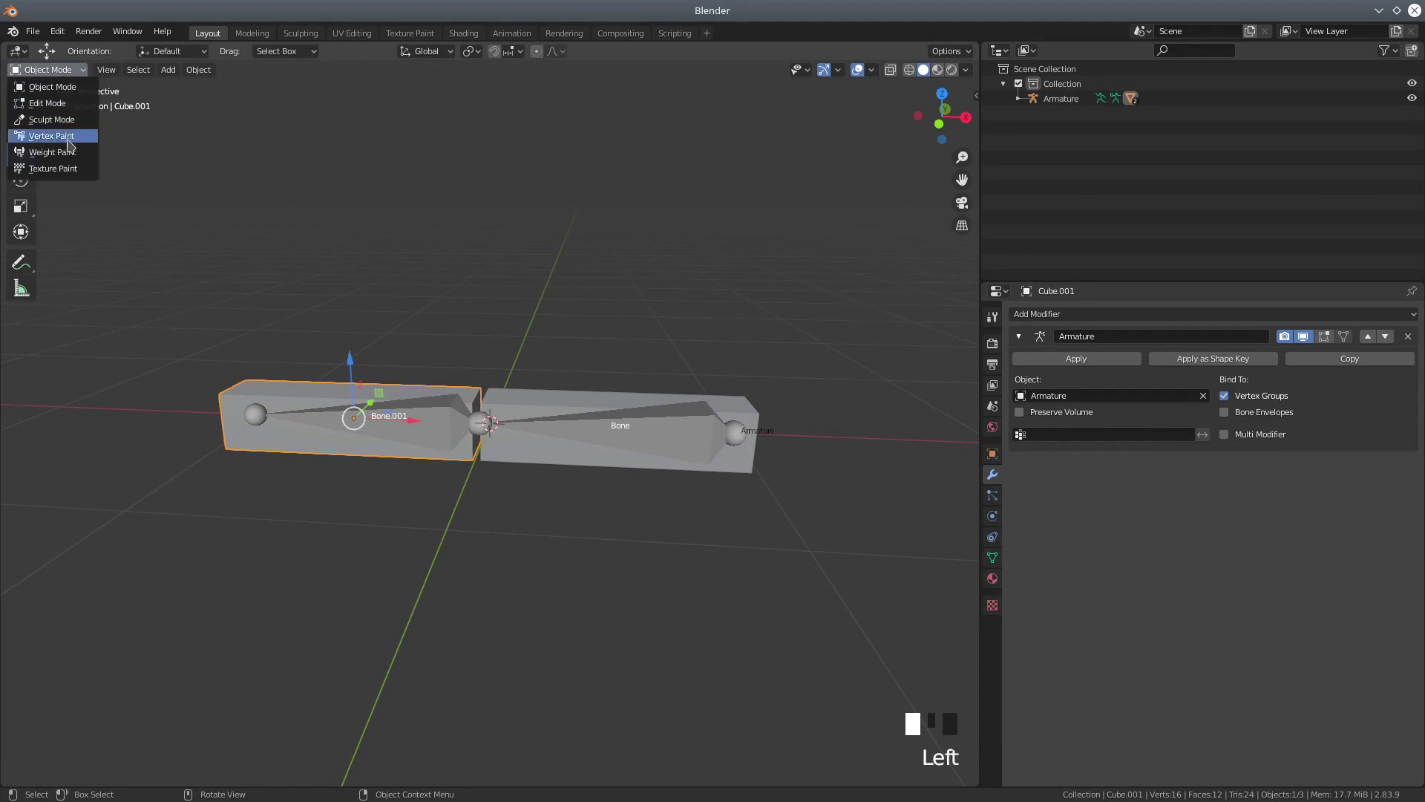
{"action": "left_click", "coordinate": [46, 103]}
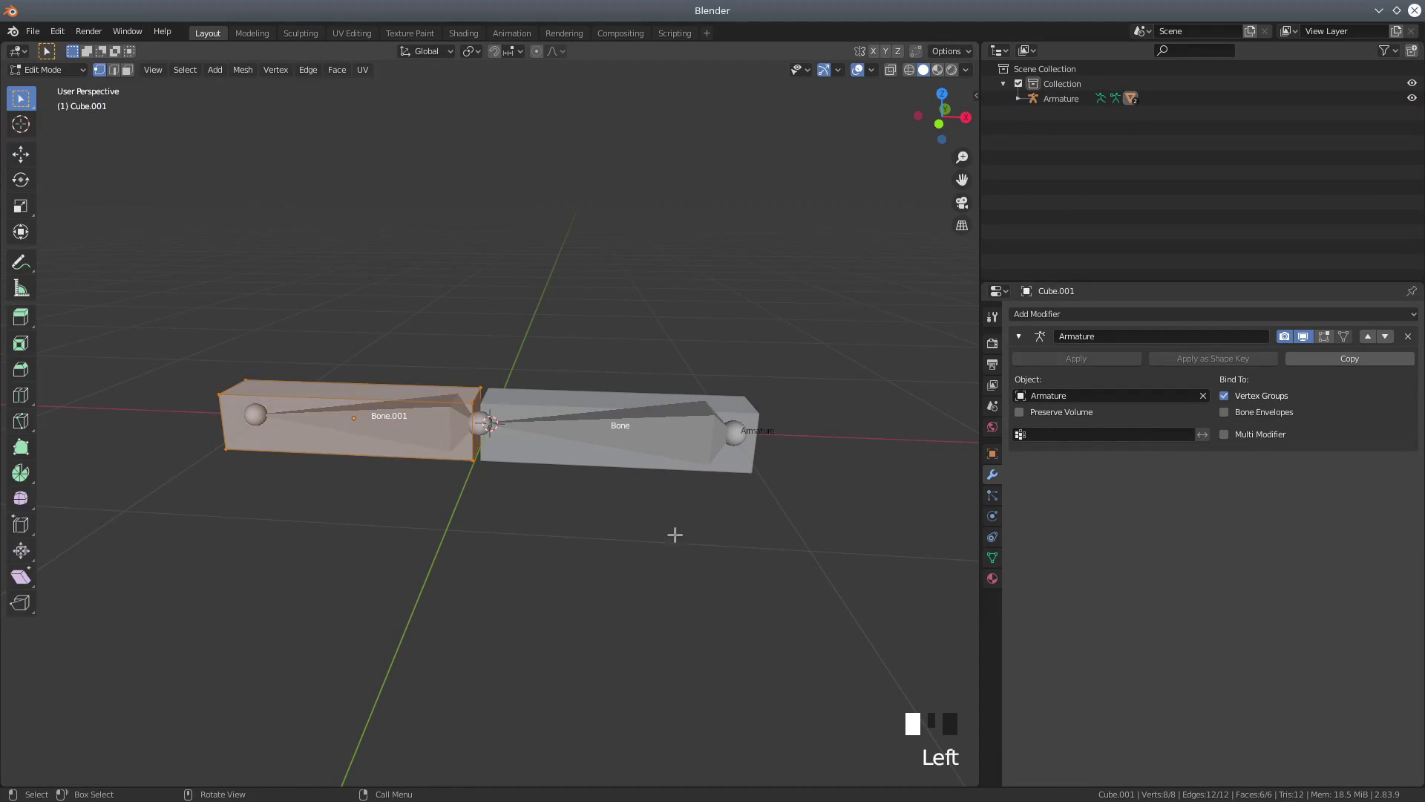
Add a vertex group to the box around Bone.001 and name it Bone.001.
{"action": "left_click", "coordinate": [992, 557]}
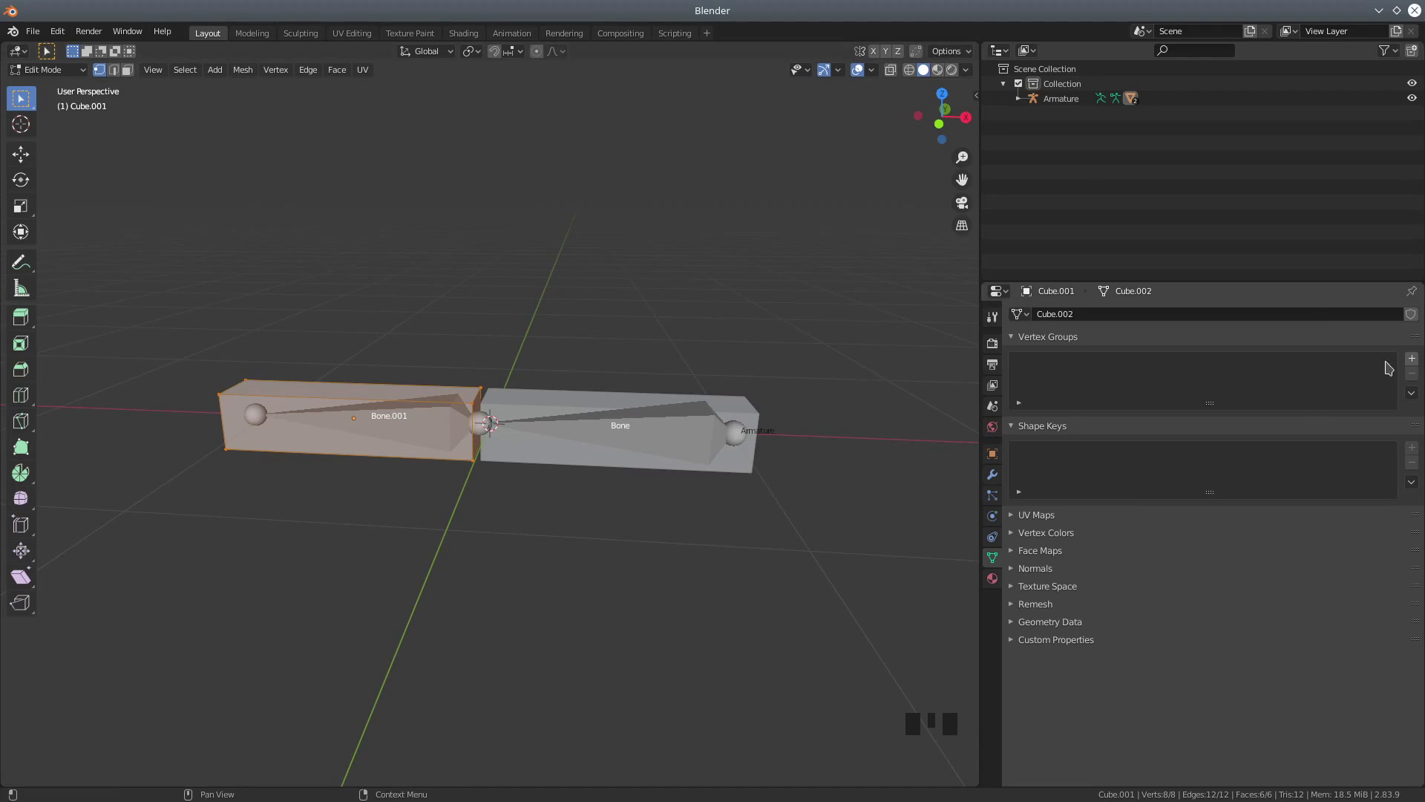
{"action": "left_click", "coordinate": [1412, 361]}
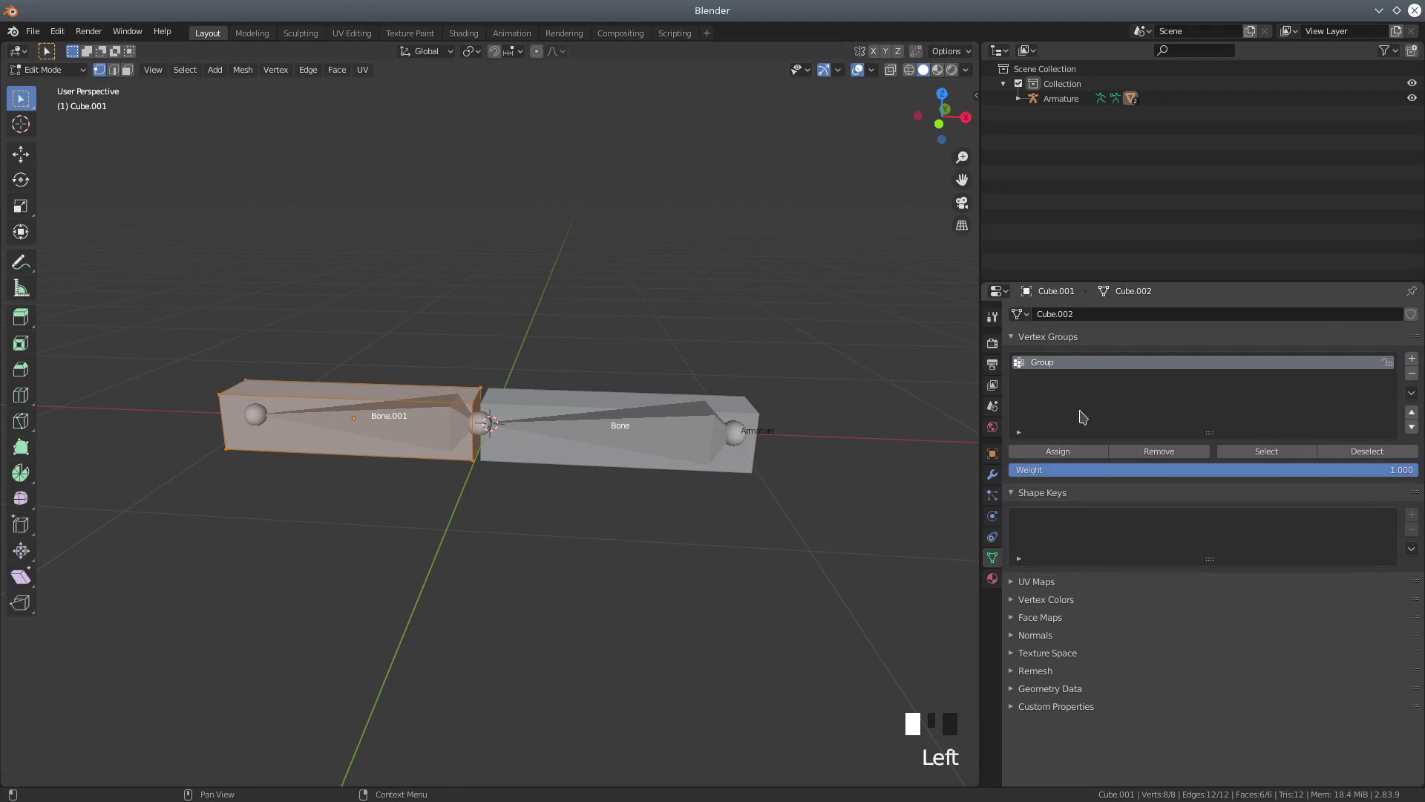
{"action": "double_click", "coordinate": [1042, 366]}
{"action": "double_click", "coordinate": [1048, 363]}
{"action": "left_click_drag", "start_coordinate": [1070, 368], "coordinate": [1015, 361]}
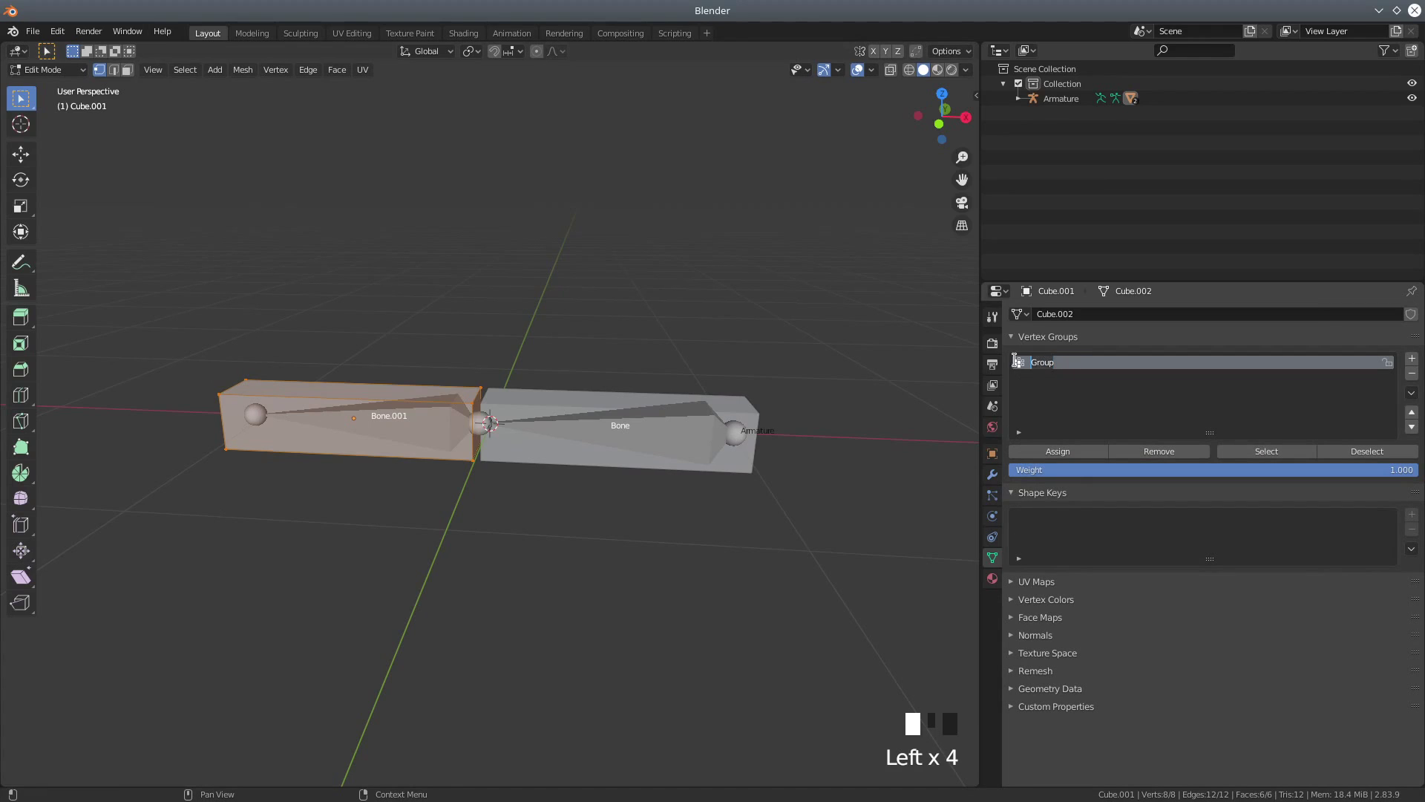
{"action": "type", "text": "B"}
{"action": "type", "text": "one.001"}
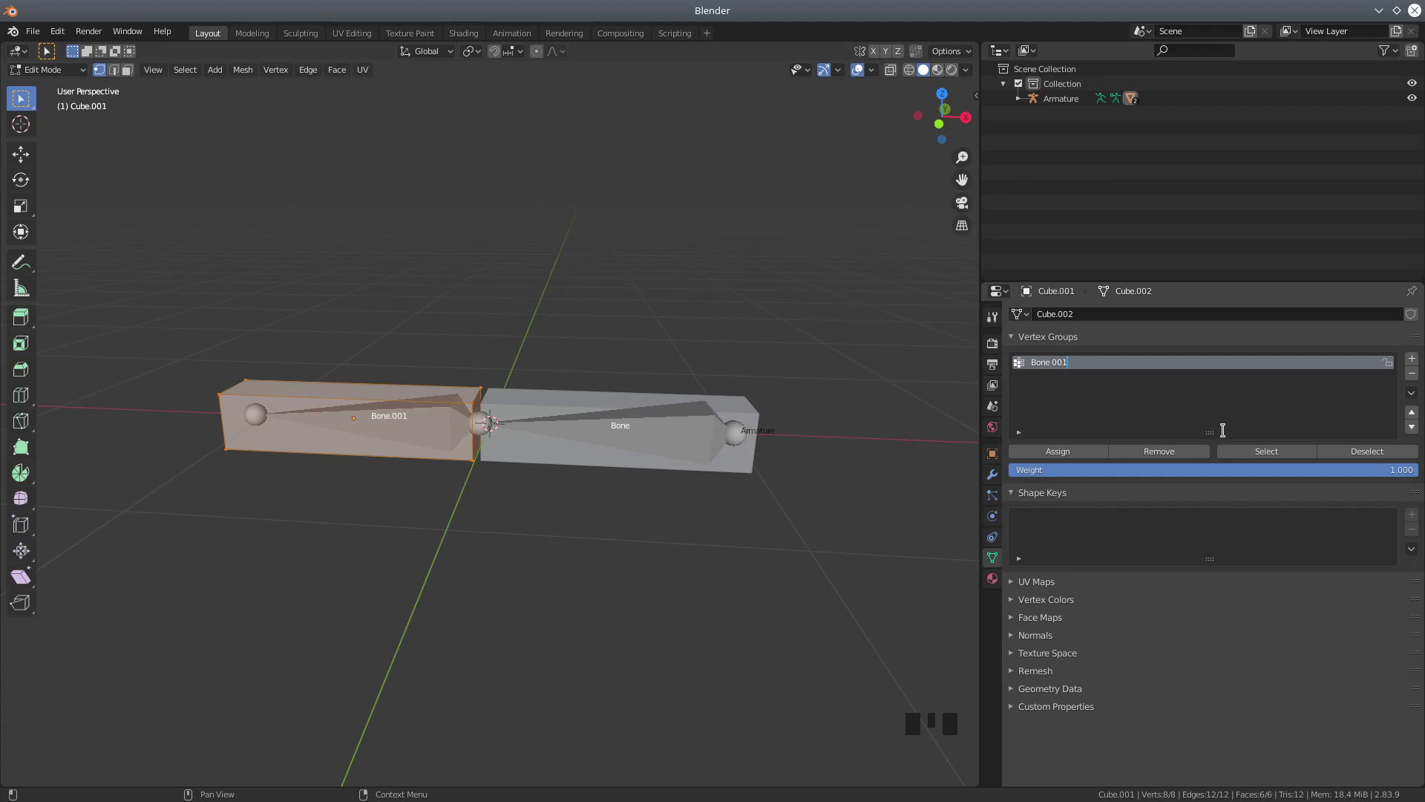
{"action": "key", "text": "Return"}
Assign all the box's vertices to the Bone.001 group at weight 1.000, and check the assignment by deselecting and reselecting the group.
{"action": "left_click", "coordinate": [1074, 457]}
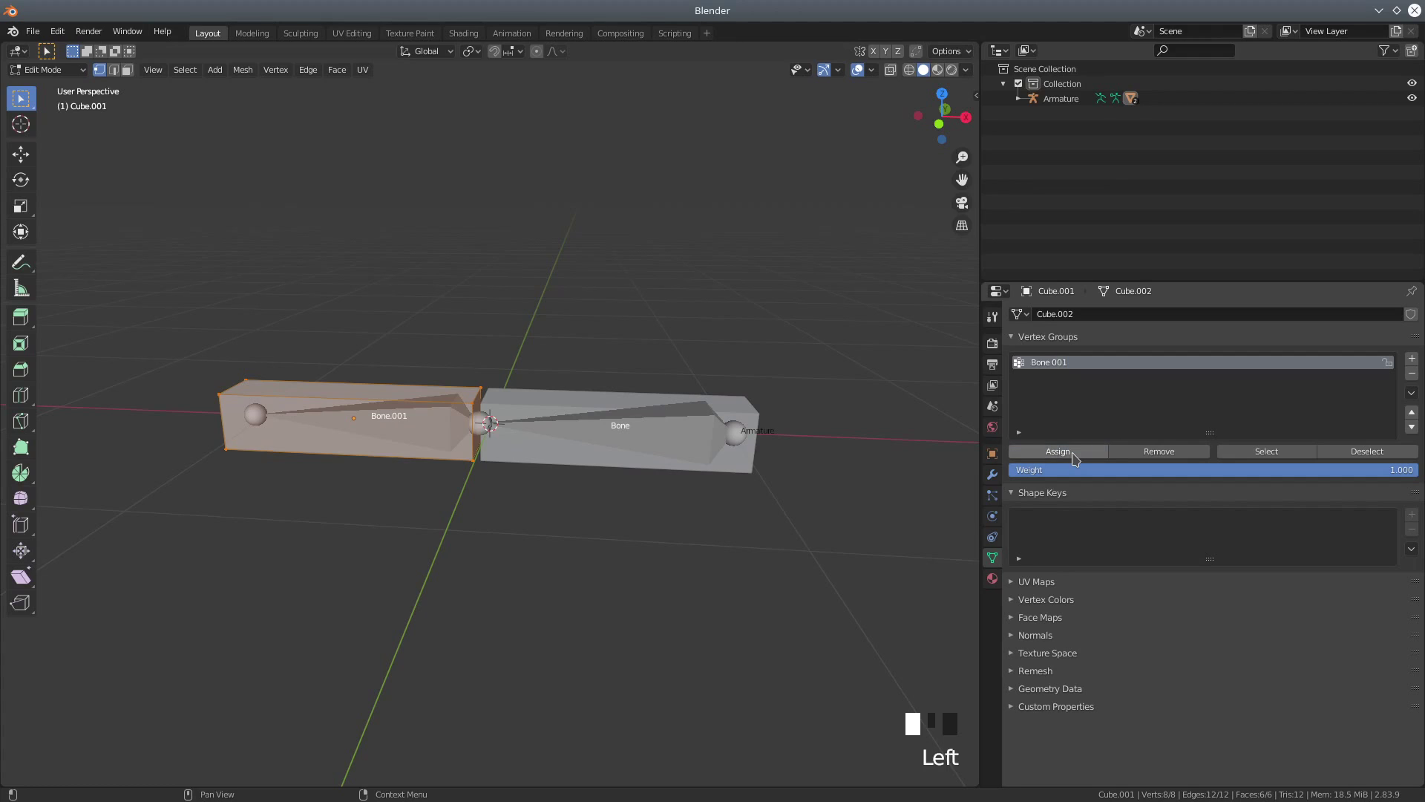
{"action": "left_click", "coordinate": [1354, 455]}
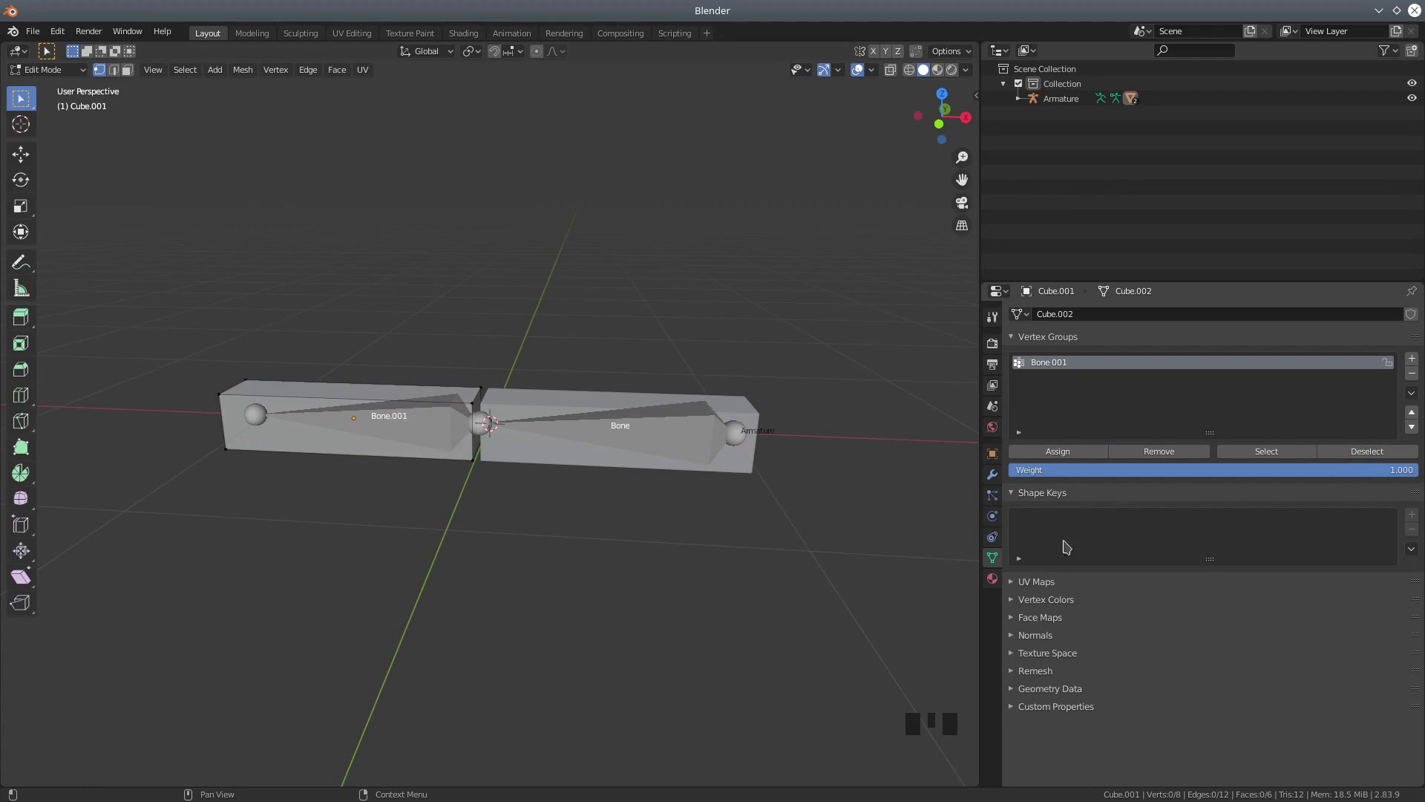
{"action": "left_click", "coordinate": [1250, 454]}
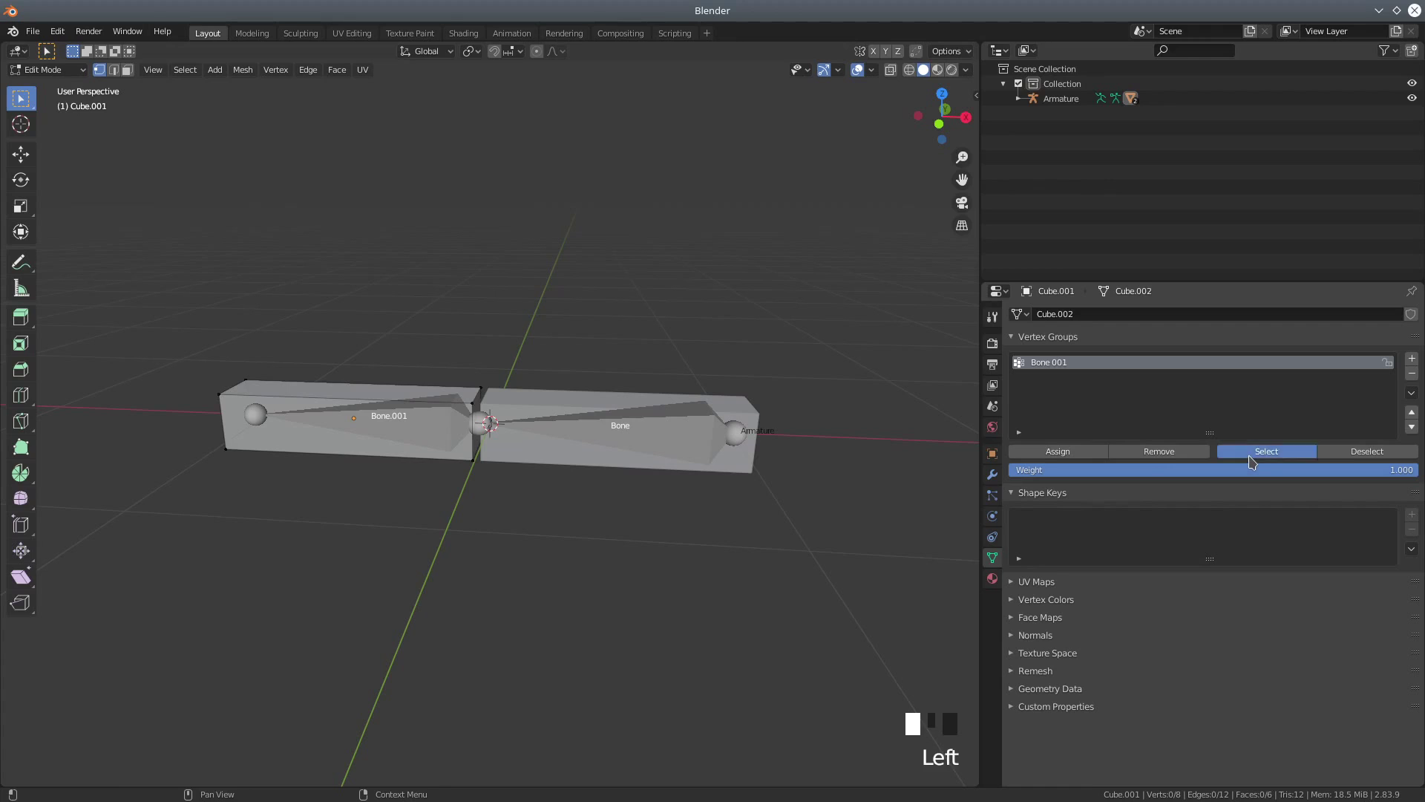
{"action": "middle_click_drag", "start_coordinate": [312, 528], "coordinate": [431, 464]}
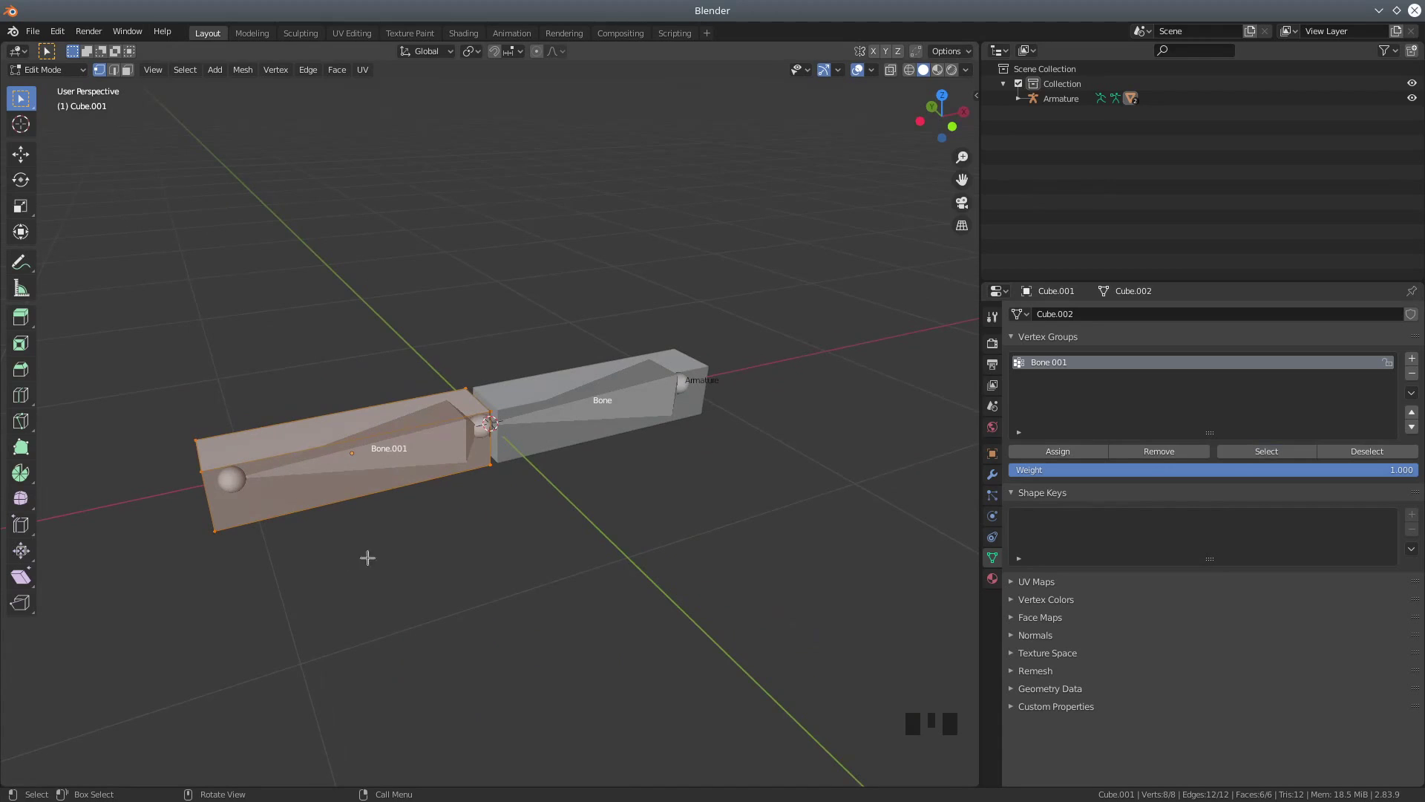
{"action": "scroll", "coordinate": [479, 588], "scroll_direction": "down", "scroll_amount": 1}
{"action": "middle_click_drag", "start_coordinate": [512, 560], "coordinate": [448, 568]}
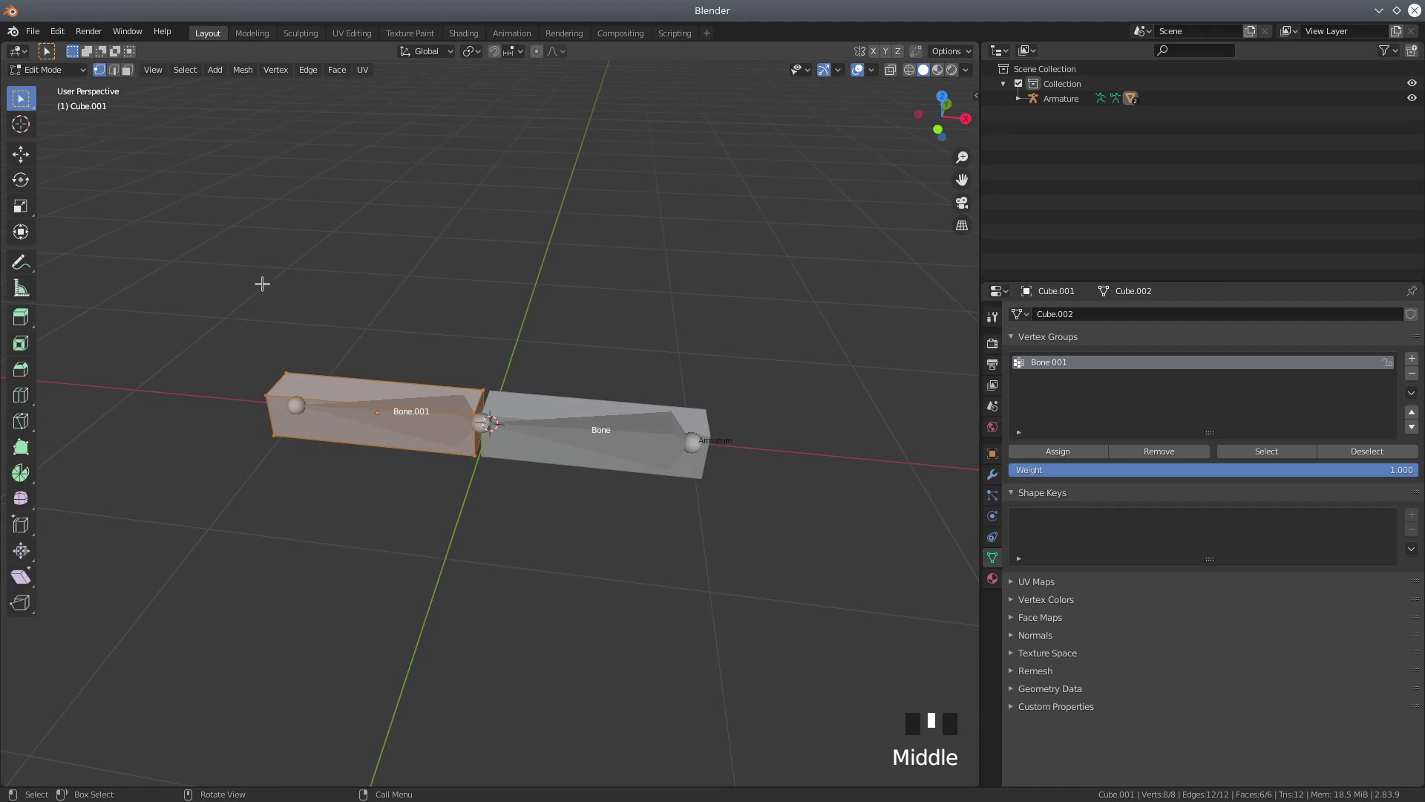
Return to Object Mode and add a vertex group named Bone to the box around the parent bone.
{"action": "left_click", "coordinate": [46, 69]}
{"action": "left_click", "coordinate": [52, 83]}
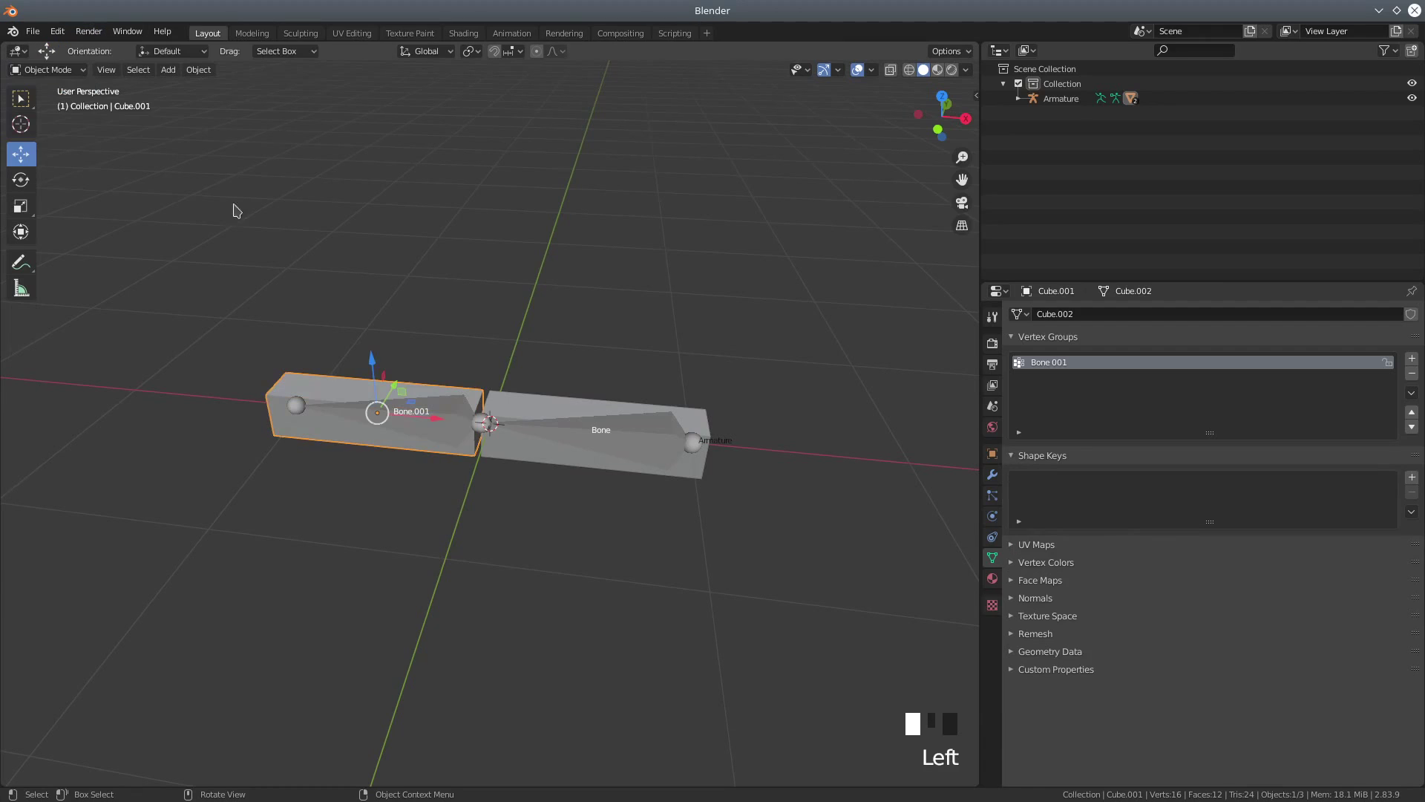
{"action": "left_click", "coordinate": [530, 414]}
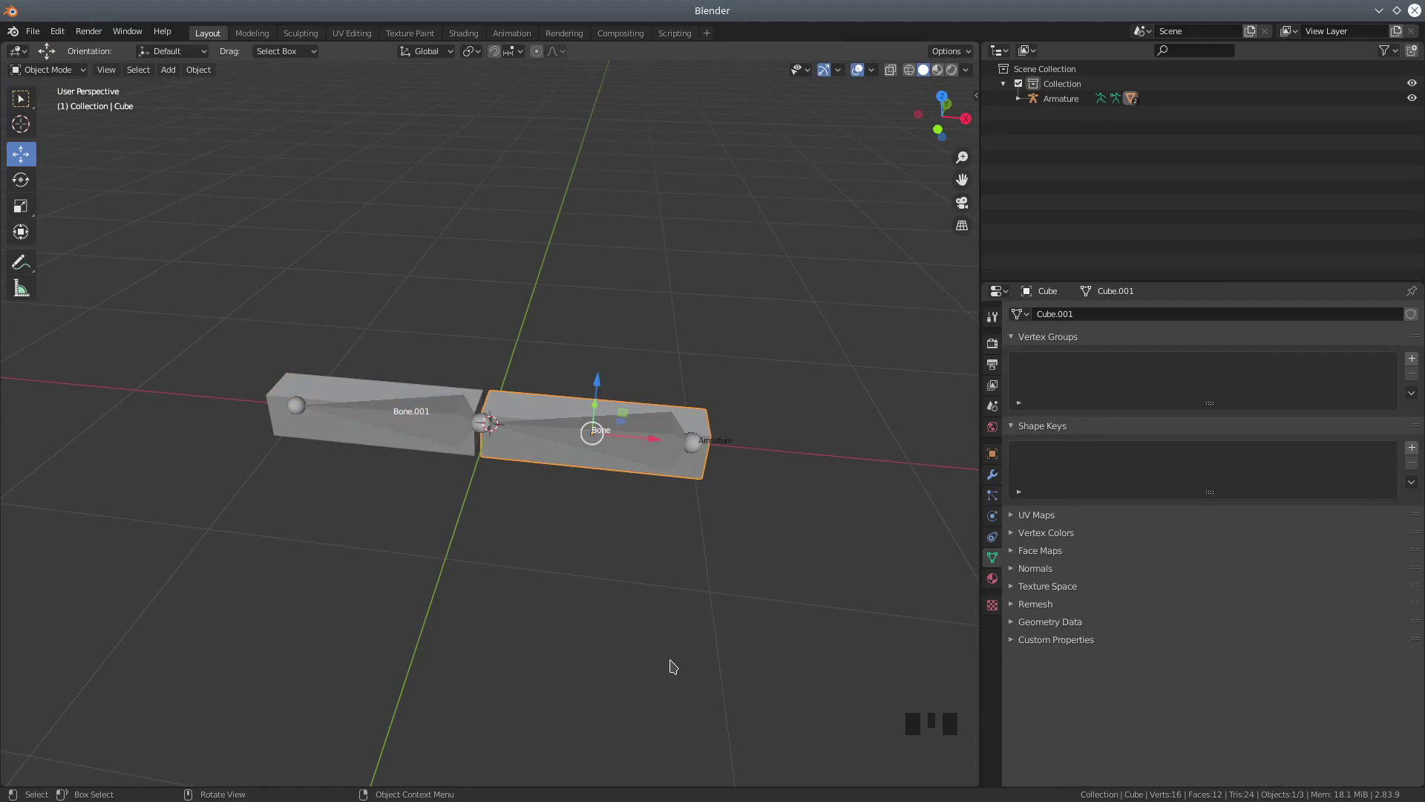
{"action": "left_click", "coordinate": [1412, 360]}
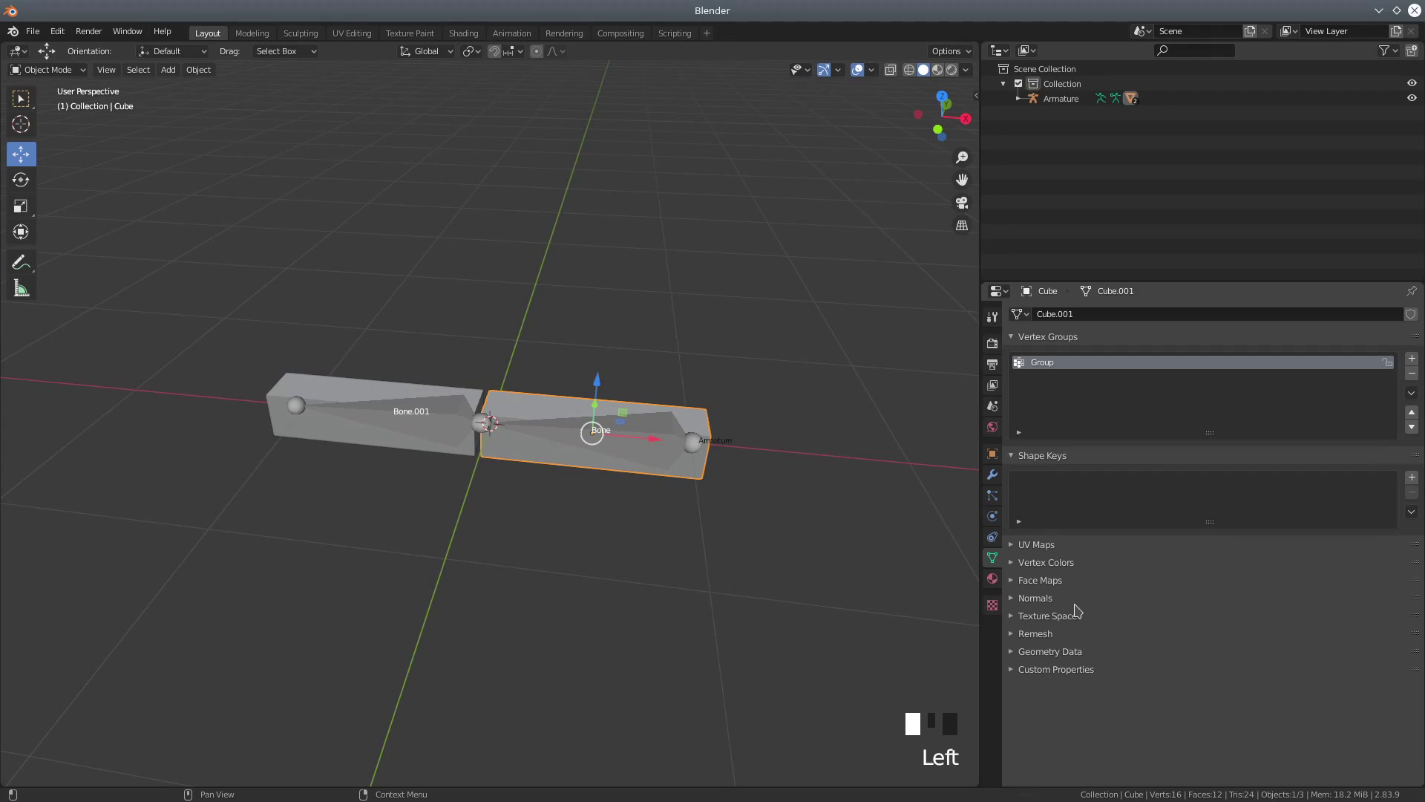
{"action": "triple_click", "coordinate": [1043, 363]}
{"action": "left_click_drag", "start_coordinate": [1069, 362], "coordinate": [973, 359]}
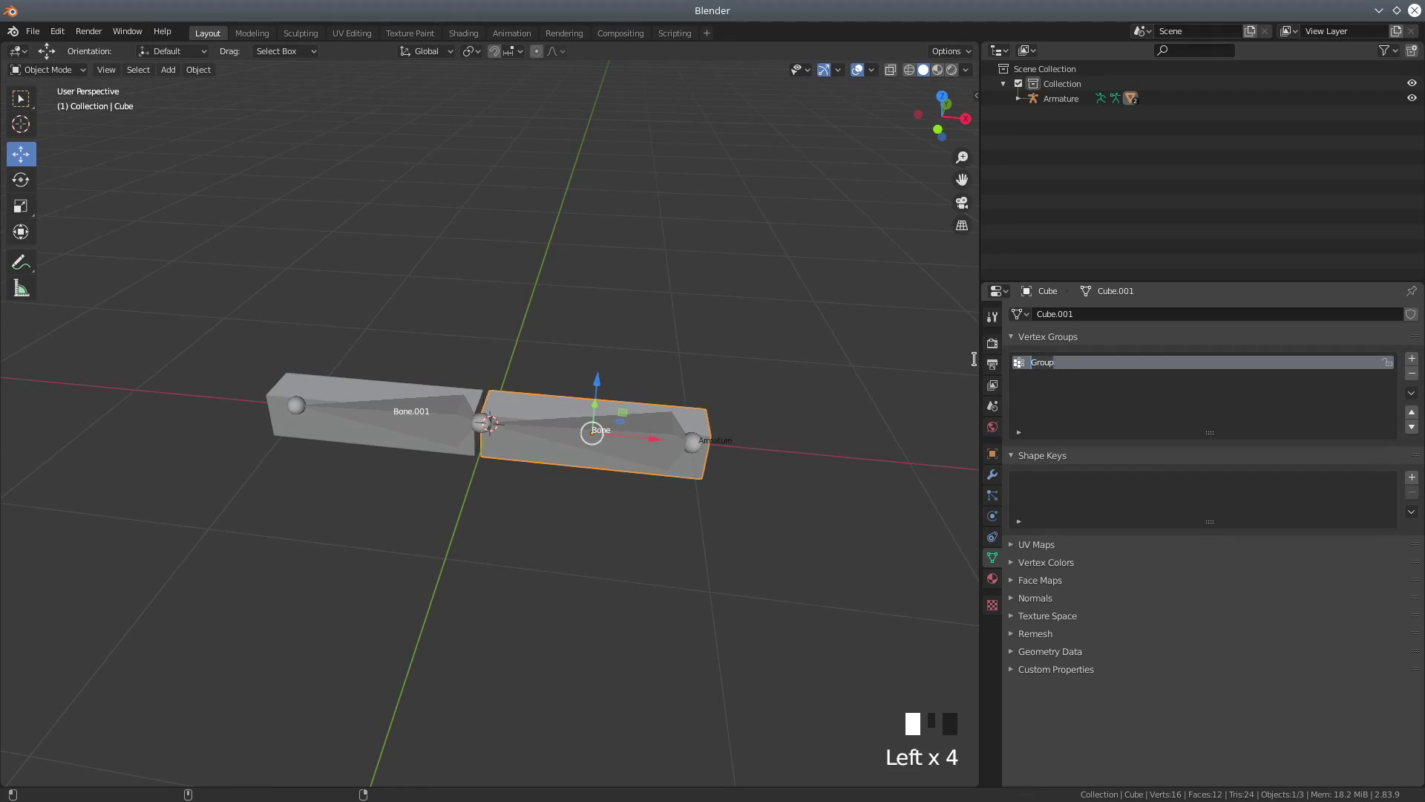
{"action": "type", "text": "Bone"}
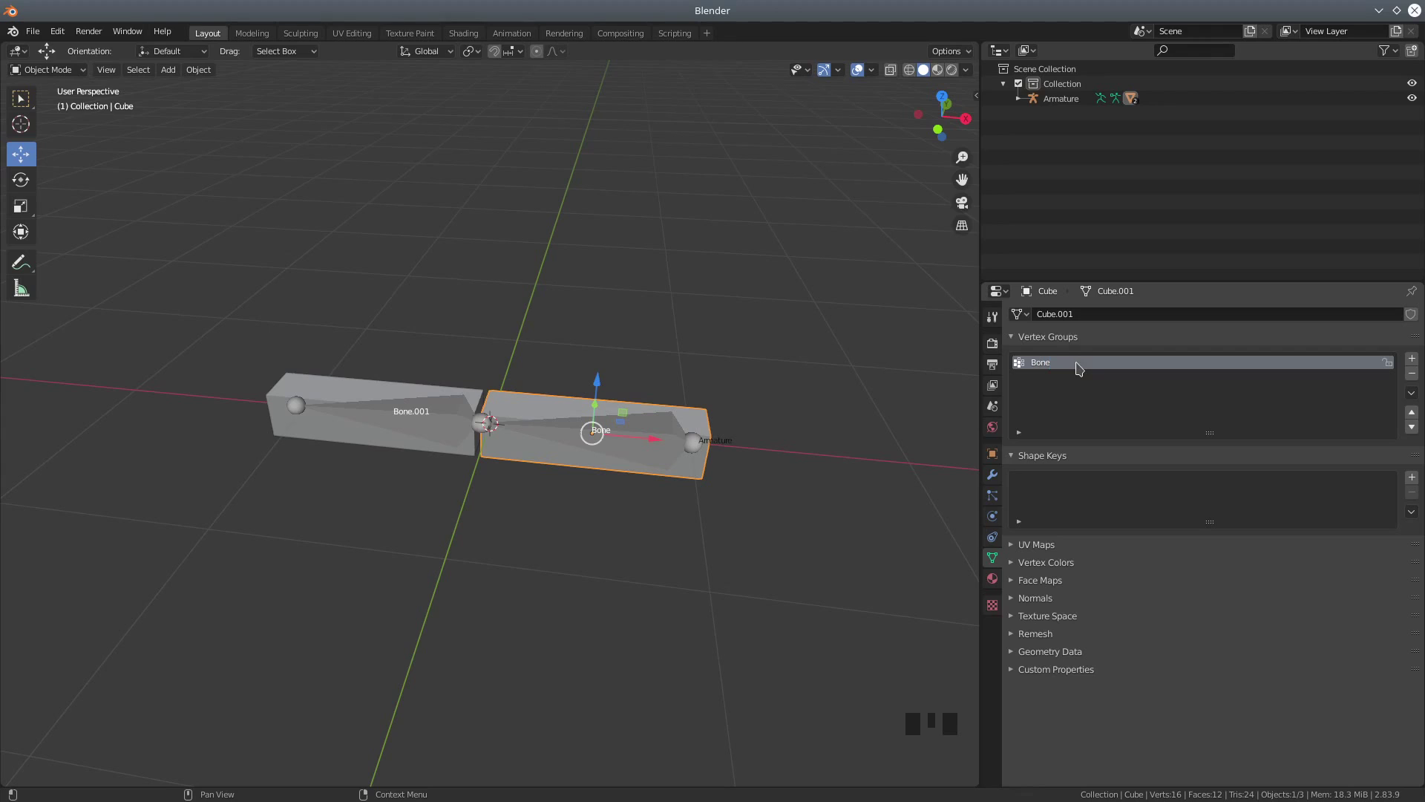
In Edit Mode, assign all vertices of this box to the Bone group at weight 1.000, and check by deselecting and reselecting the group.
{"action": "left_click", "coordinate": [57, 72]}
{"action": "left_click", "coordinate": [51, 104]}
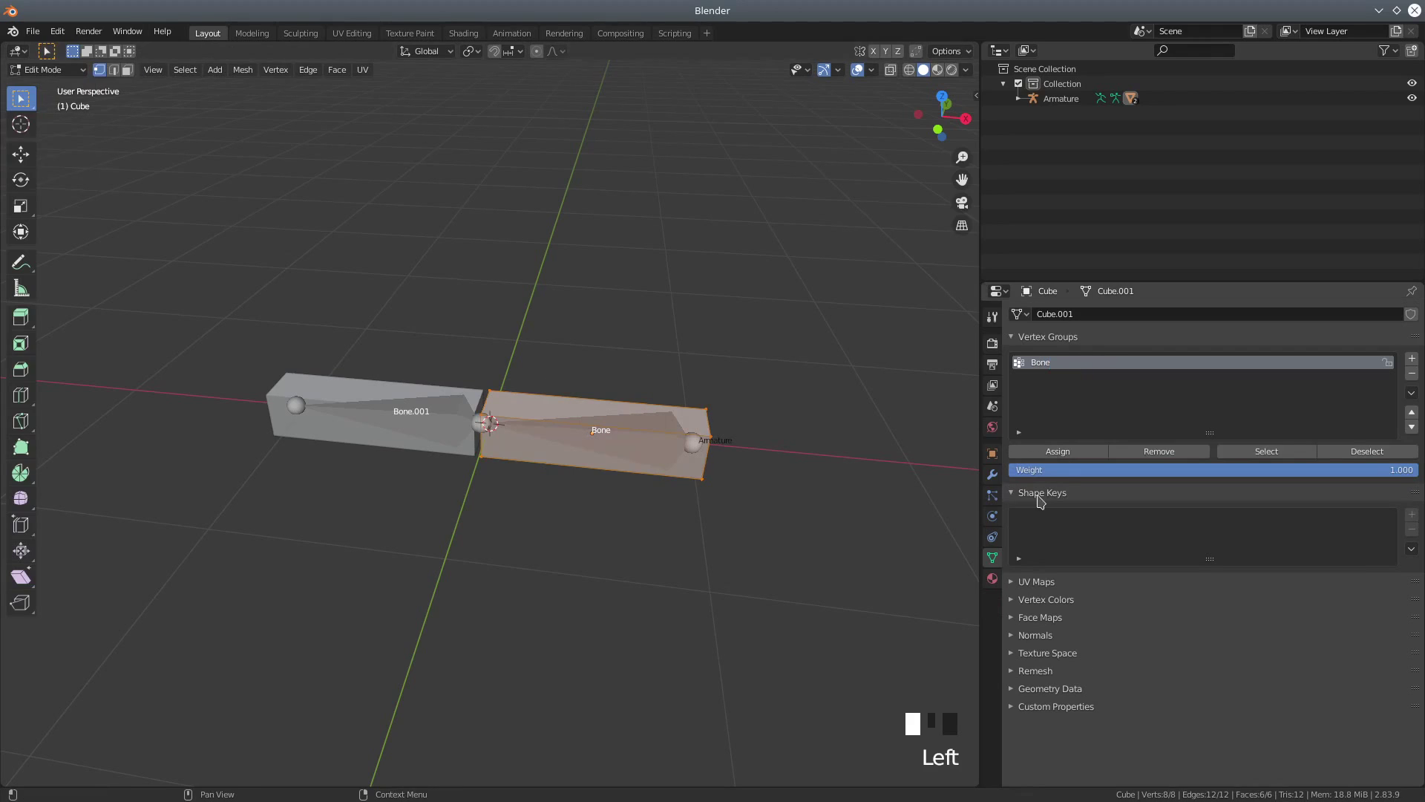
{"action": "left_click", "coordinate": [1062, 454]}
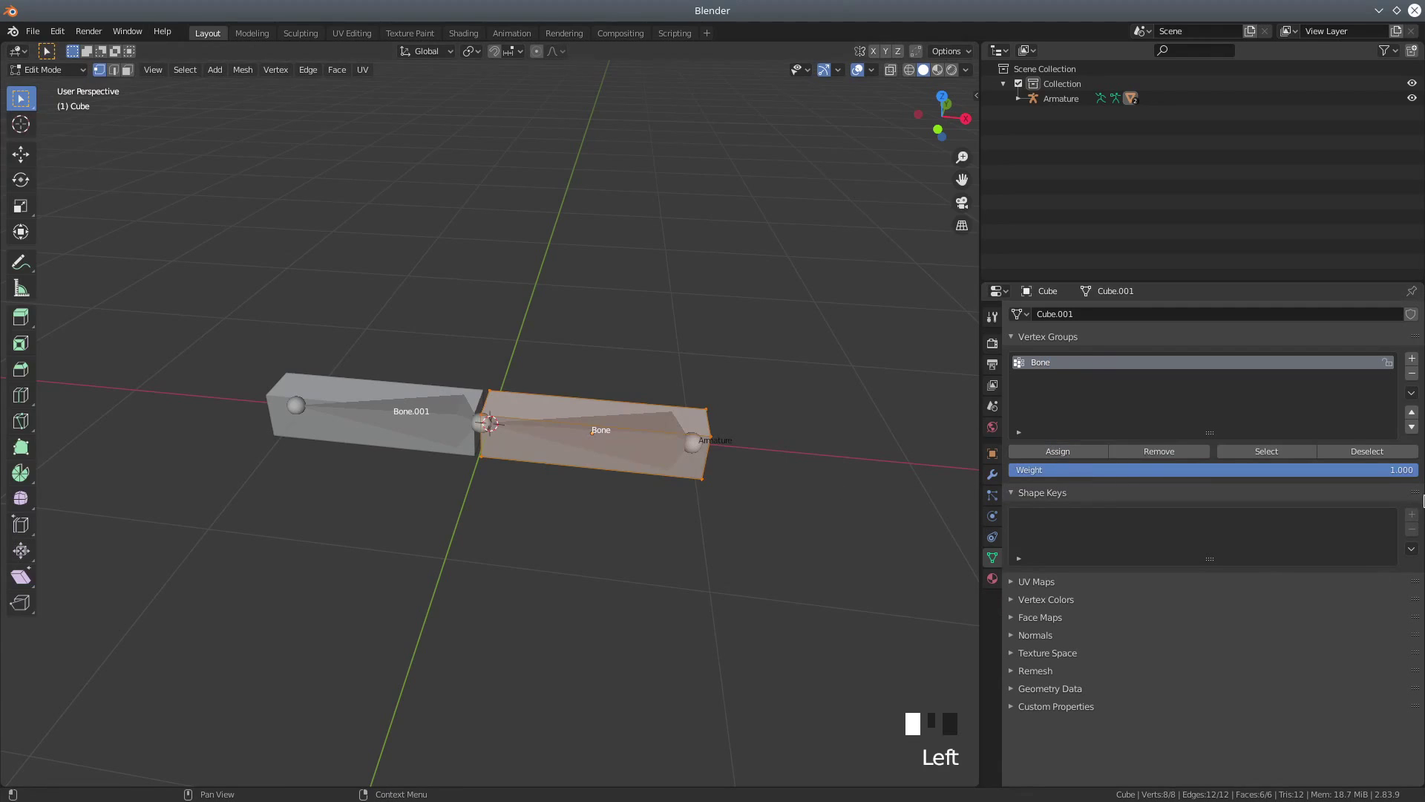
{"action": "left_click", "coordinate": [1365, 452]}
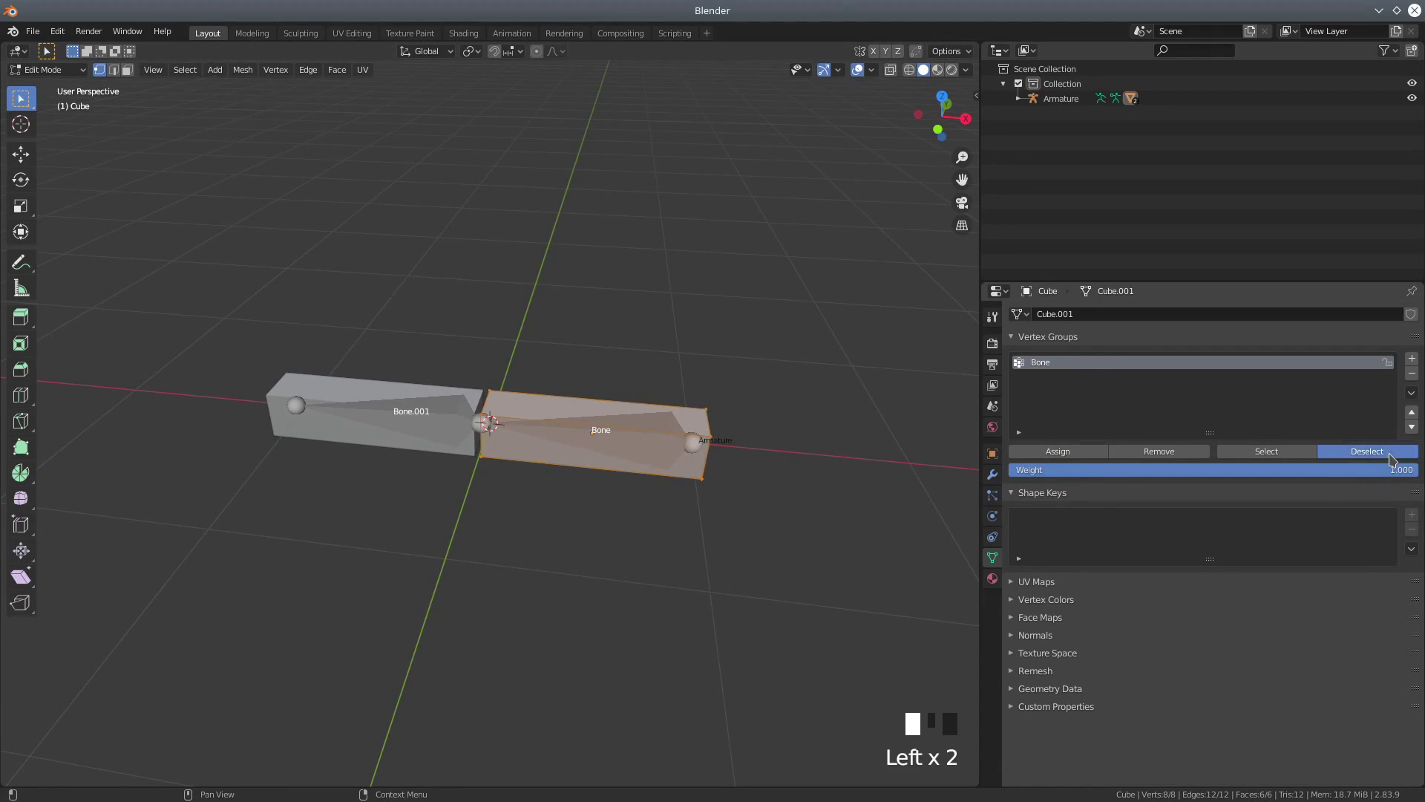
{"action": "left_click", "coordinate": [1069, 456]}
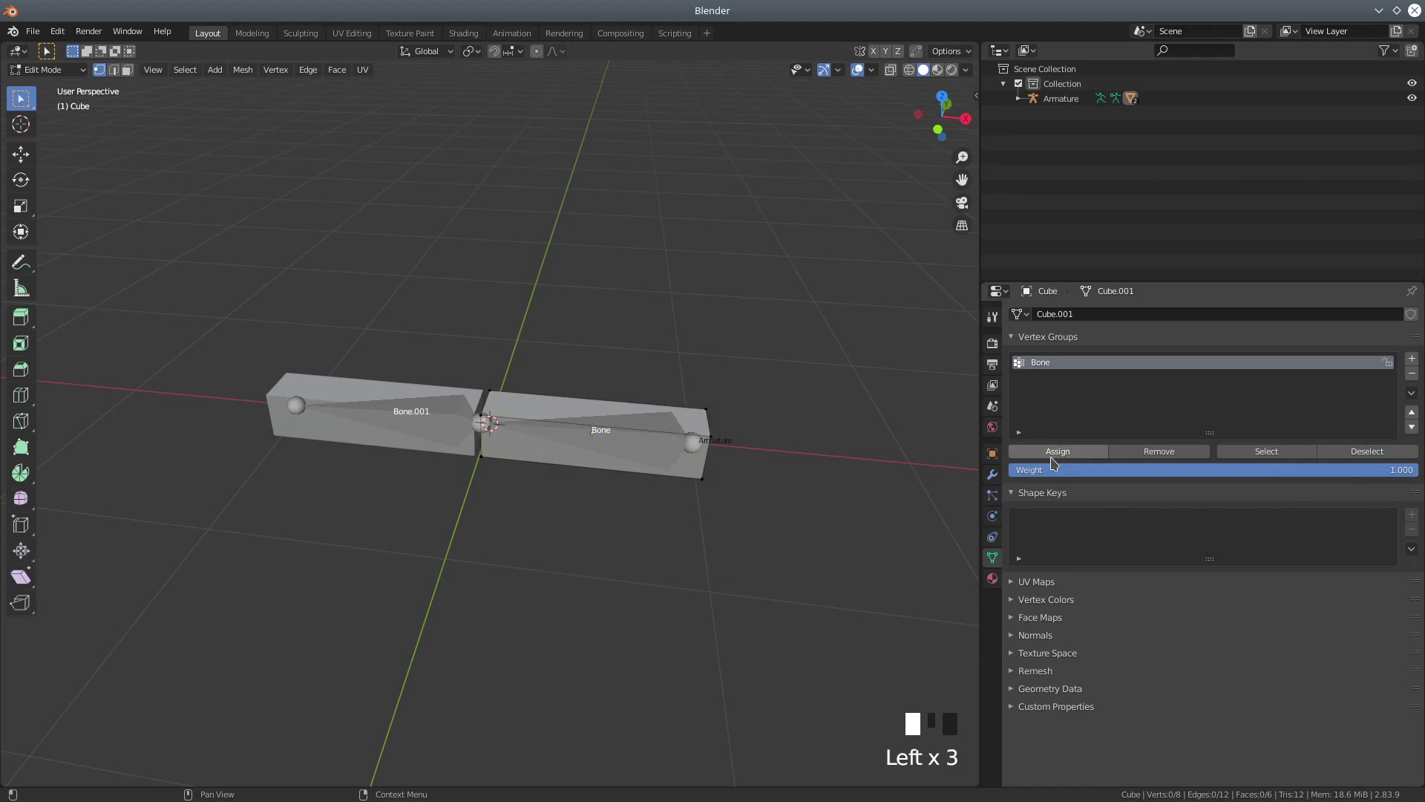
{"action": "left_click", "coordinate": [1277, 454]}
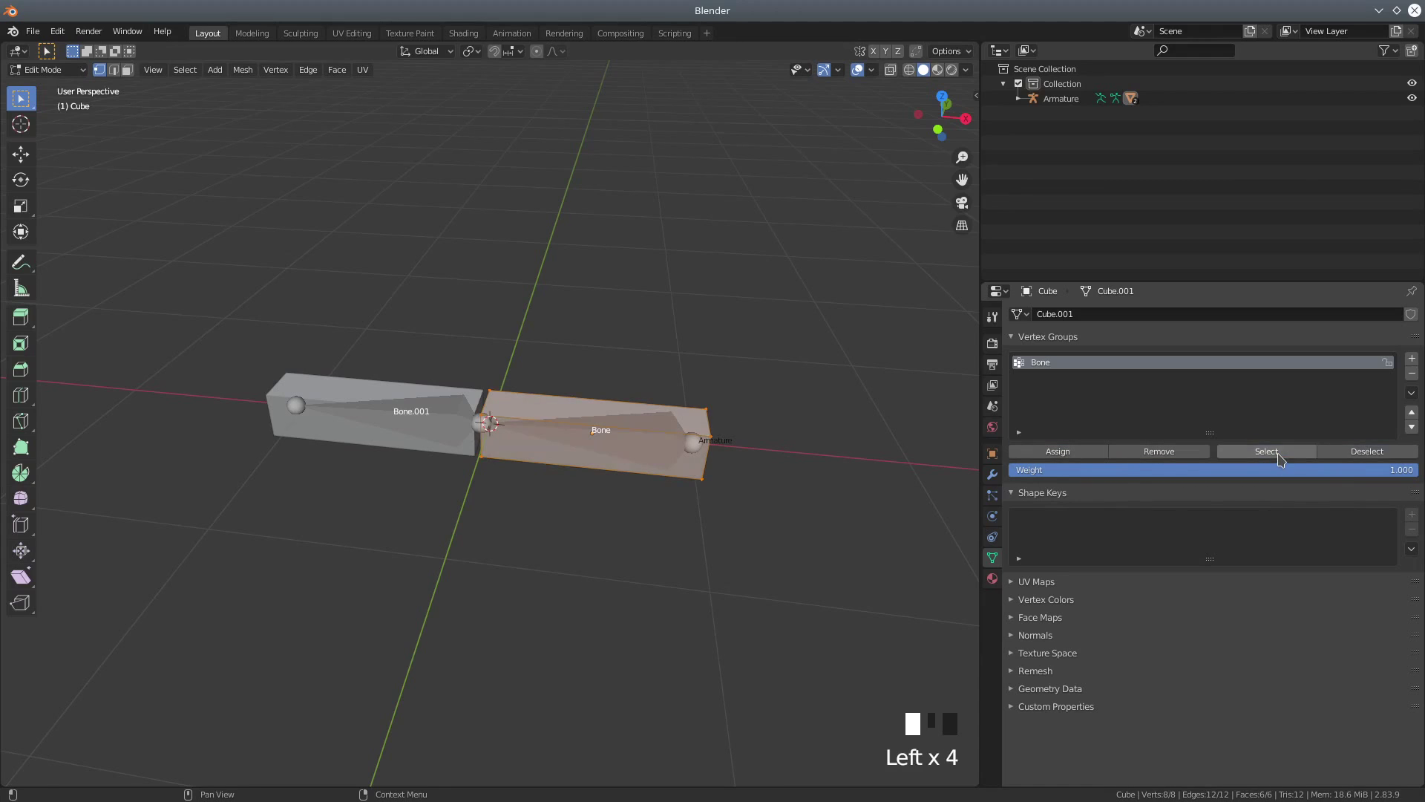
Deselect the Bone group's vertices and return to Object Mode.
{"action": "left_click", "coordinate": [1358, 455]}
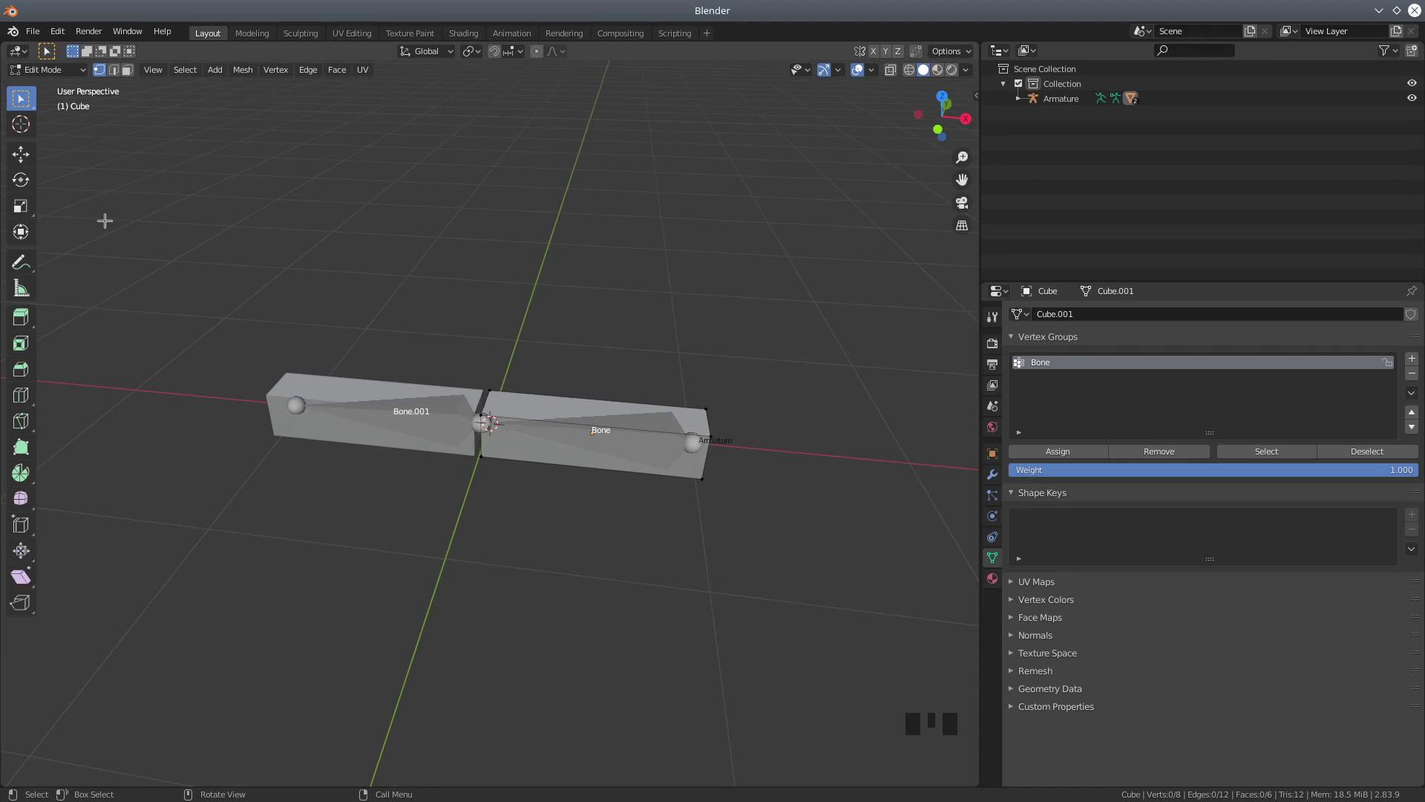
{"action": "left_click", "coordinate": [47, 69]}
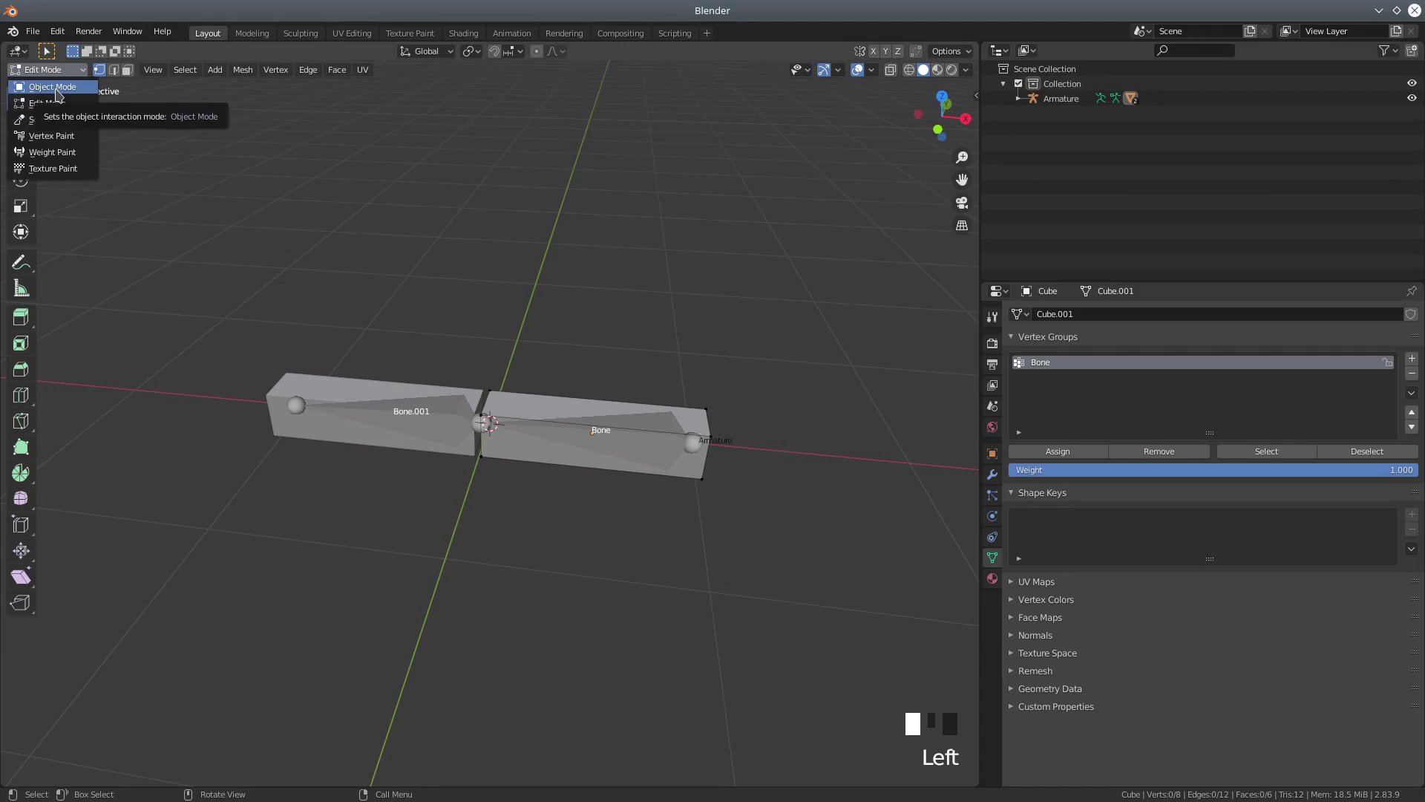
{"action": "left_click", "coordinate": [56, 90]}
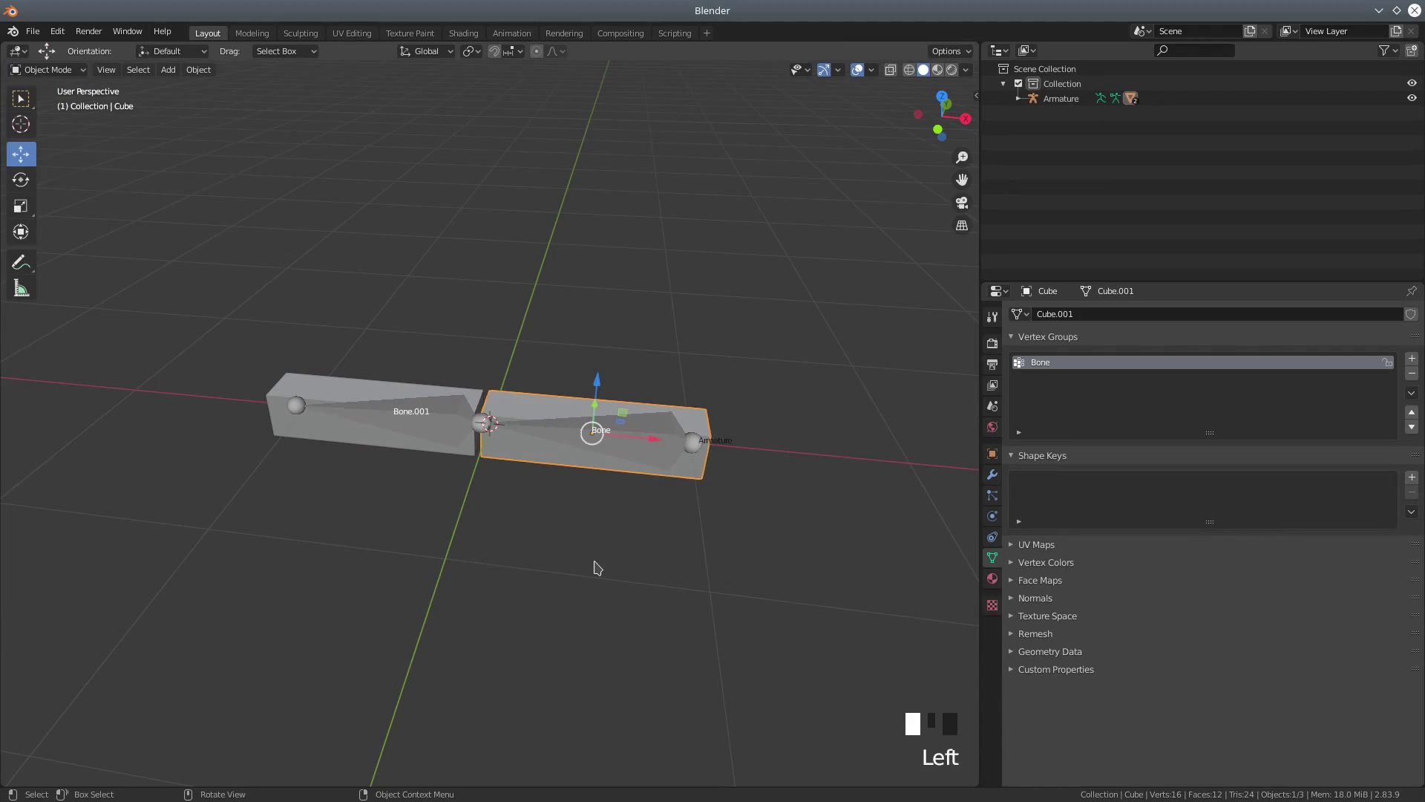
Select the armature together with the box around Bone.001 and switch to Weight Paint mode.
{"action": "left_click", "coordinate": [391, 424]}
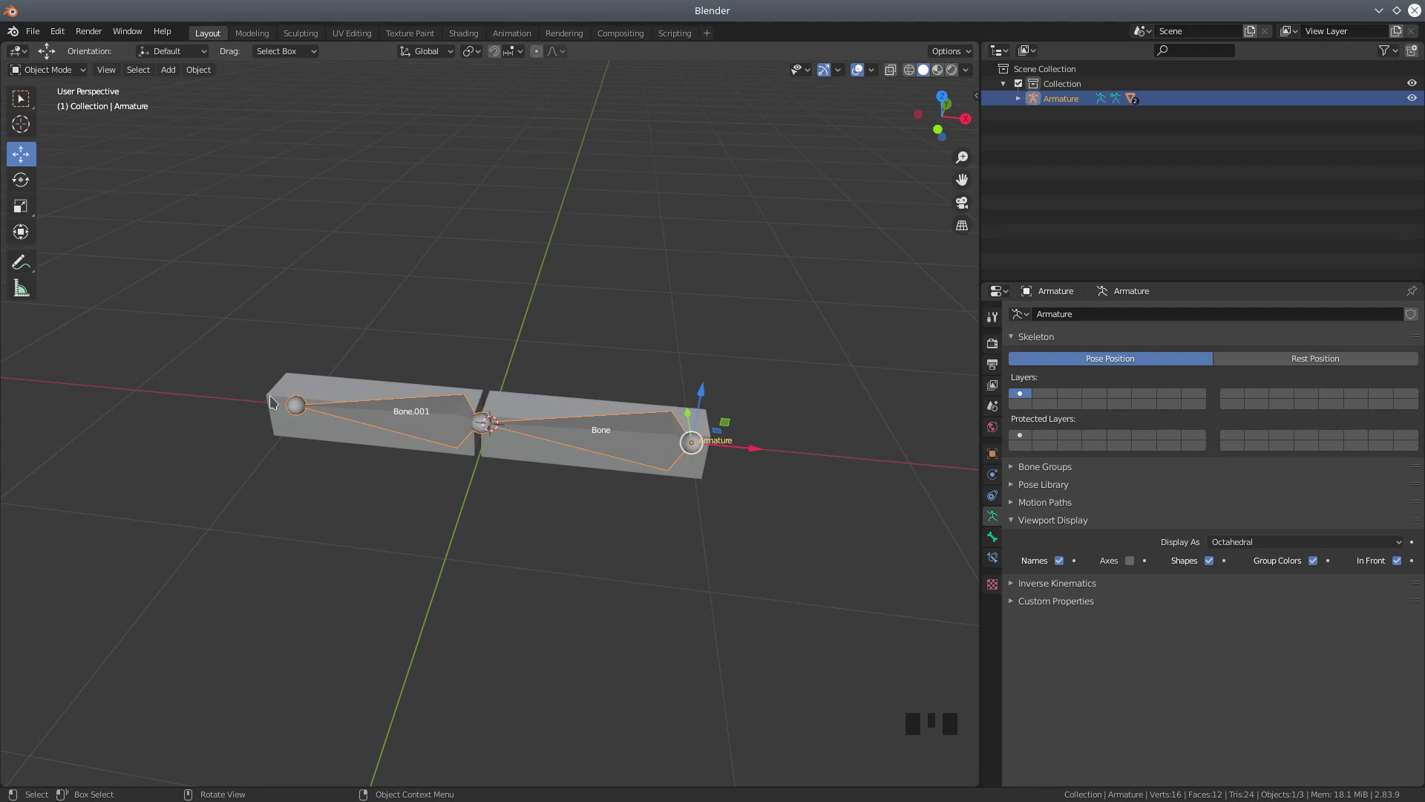
{"action": "middle_click_drag", "start_coordinate": [337, 527], "coordinate": [367, 525]}
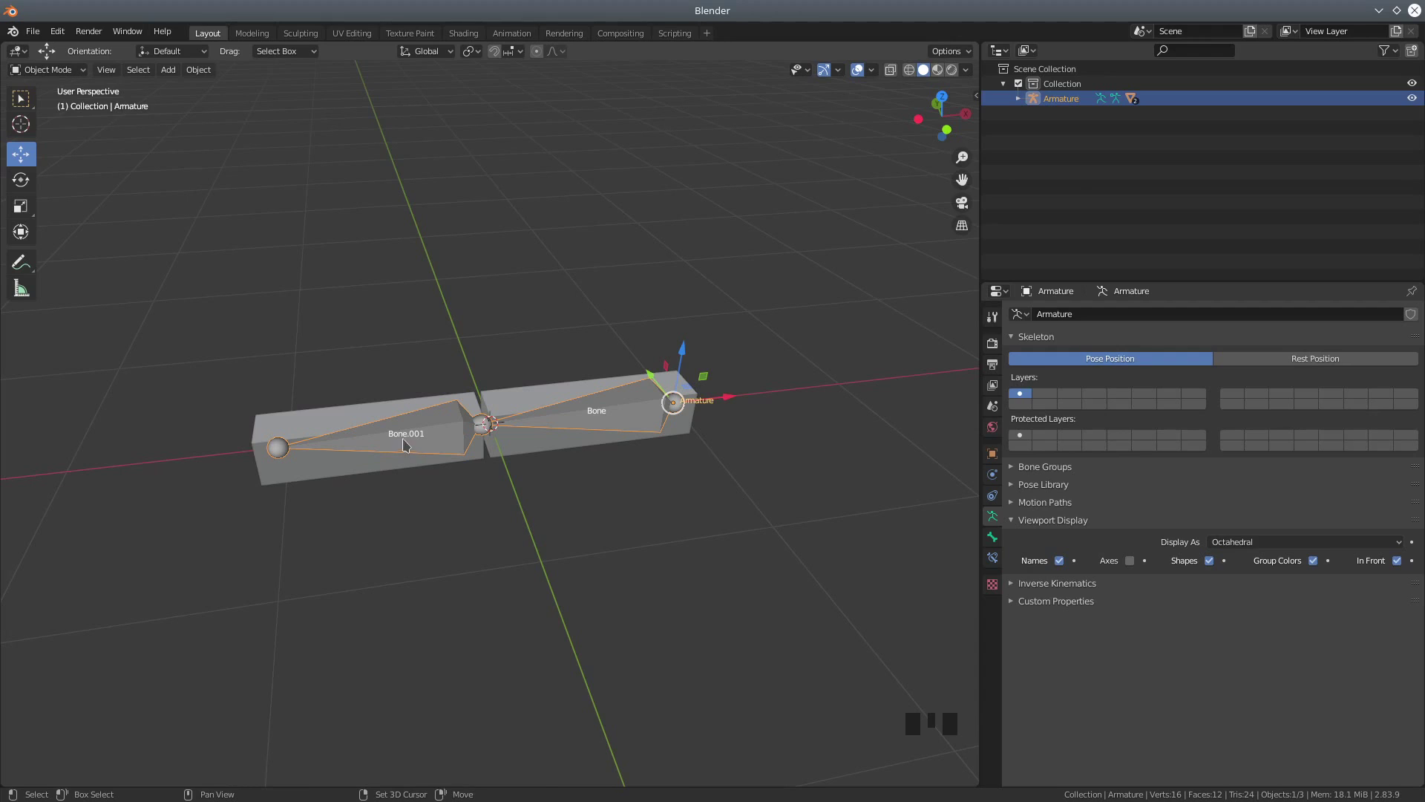
{"action": "left_click", "coordinate": [309, 474], "text": "shift"}
{"action": "middle_click_drag", "start_coordinate": [444, 573], "coordinate": [364, 589]}
{"action": "scroll", "coordinate": [348, 591], "scroll_direction": "up", "scroll_amount": 3}
{"action": "middle_click_drag", "start_coordinate": [290, 537], "coordinate": [449, 552], "text": "shift"}
{"action": "left_click", "coordinate": [55, 71]}
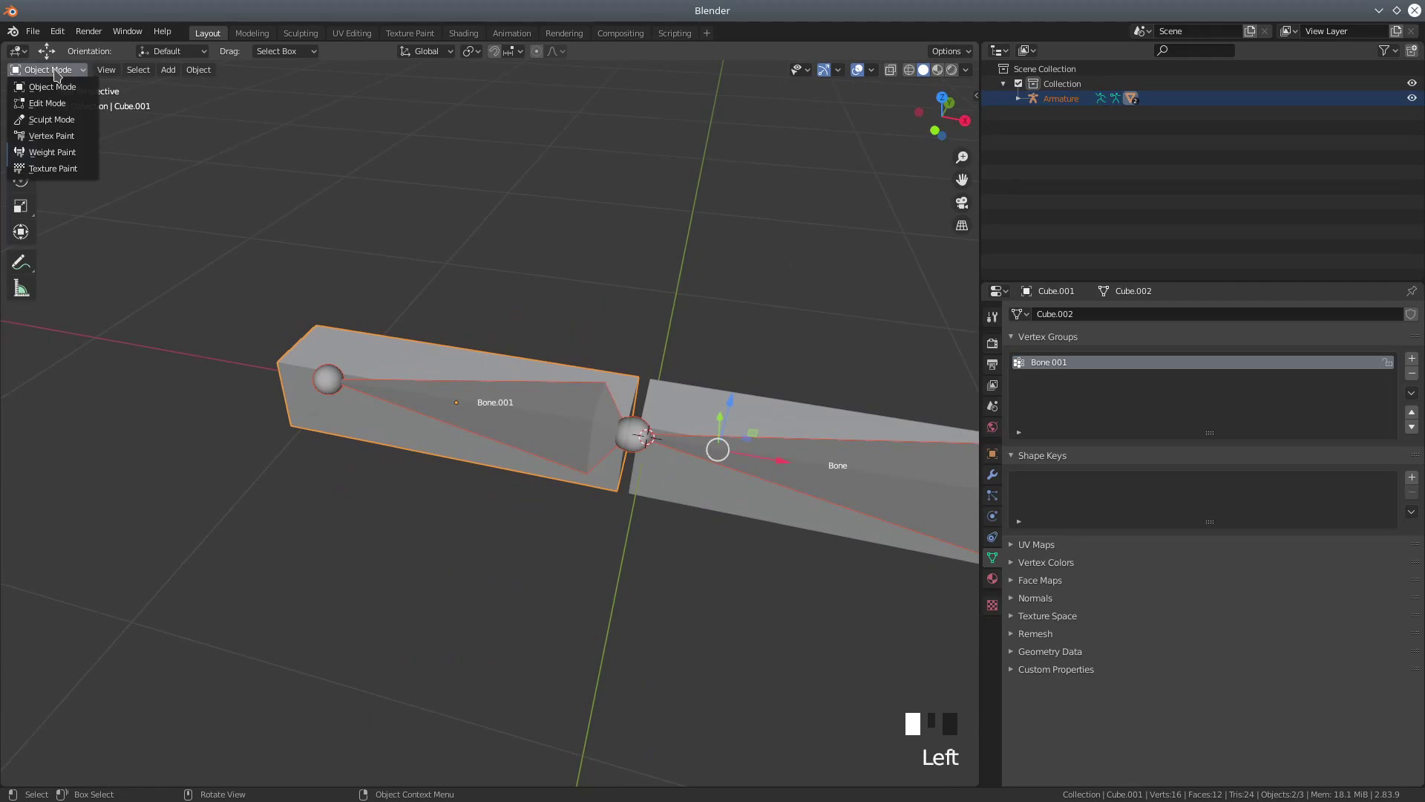
{"action": "left_click", "coordinate": [53, 152]}
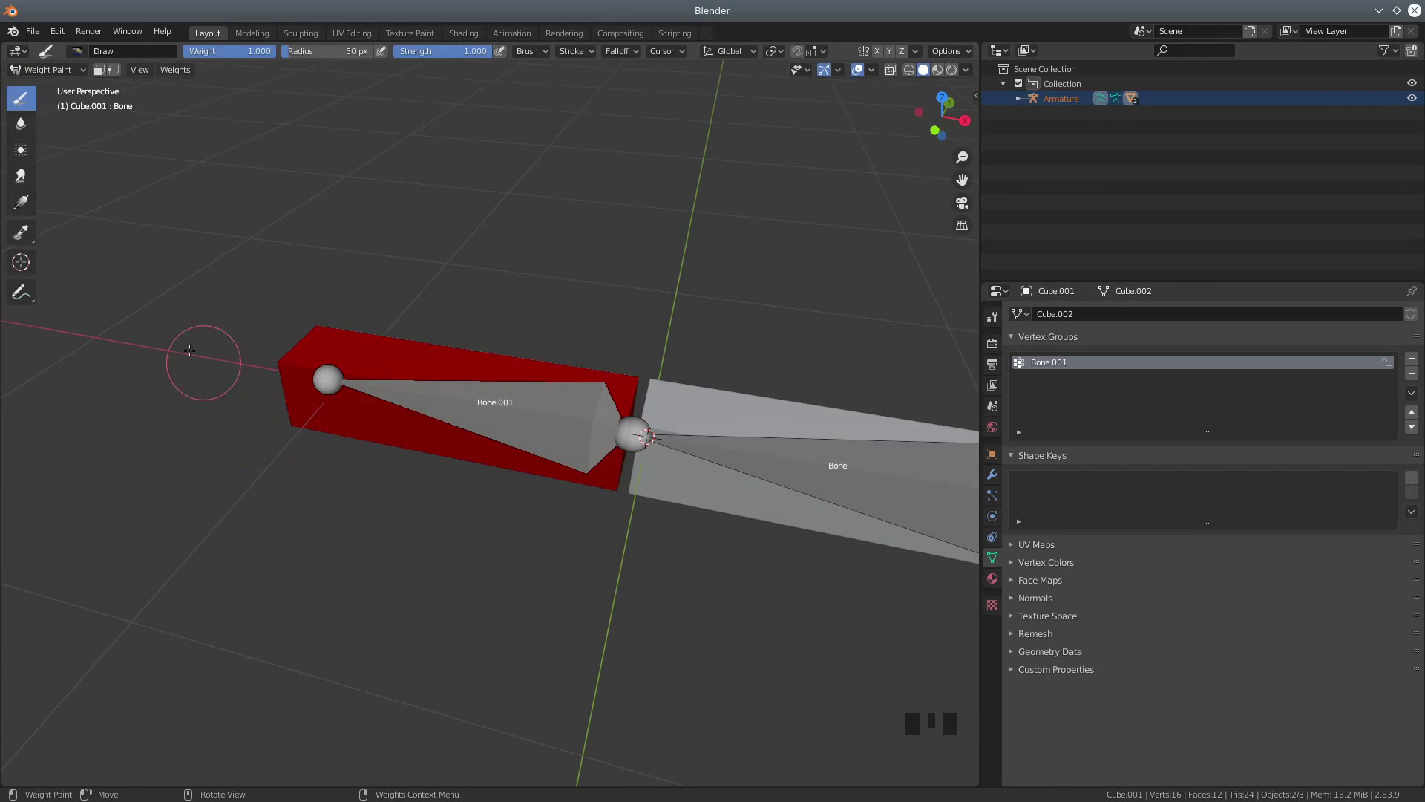
Select Bone.001 in Weight Paint mode as the bone to paint weights for.
{"action": "middle_click_drag", "start_coordinate": [239, 424], "coordinate": [321, 438]}
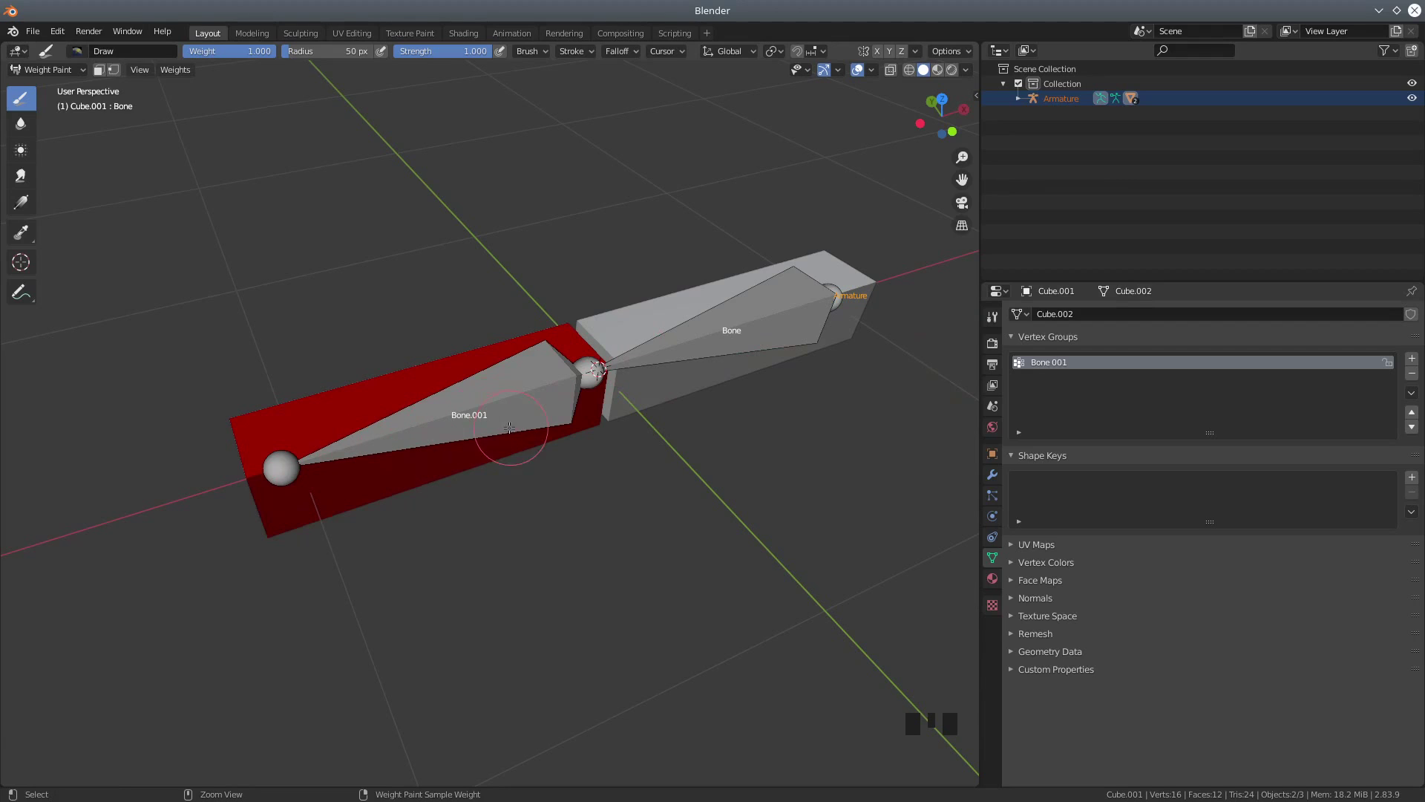
{"action": "left_click", "coordinate": [485, 401], "text": "ctrl"}
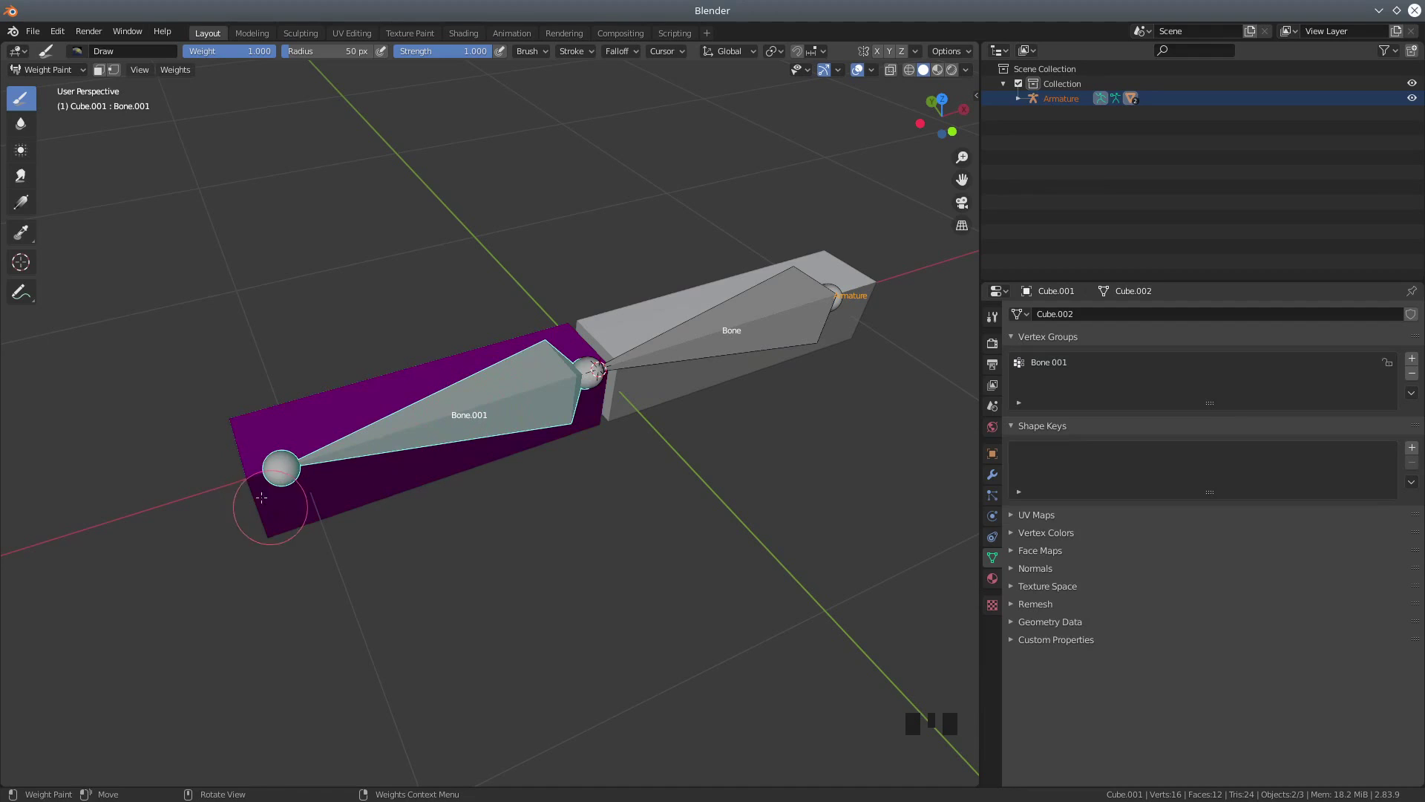
{"action": "mouse_move", "coordinate": [436, 519]}
{"action": "middle_mouse_down"}
{"action": "mouse_move", "coordinate": [392, 507]}
{"action": "mouse_move", "coordinate": [334, 445]}
{"action": "middle_mouse_up"}
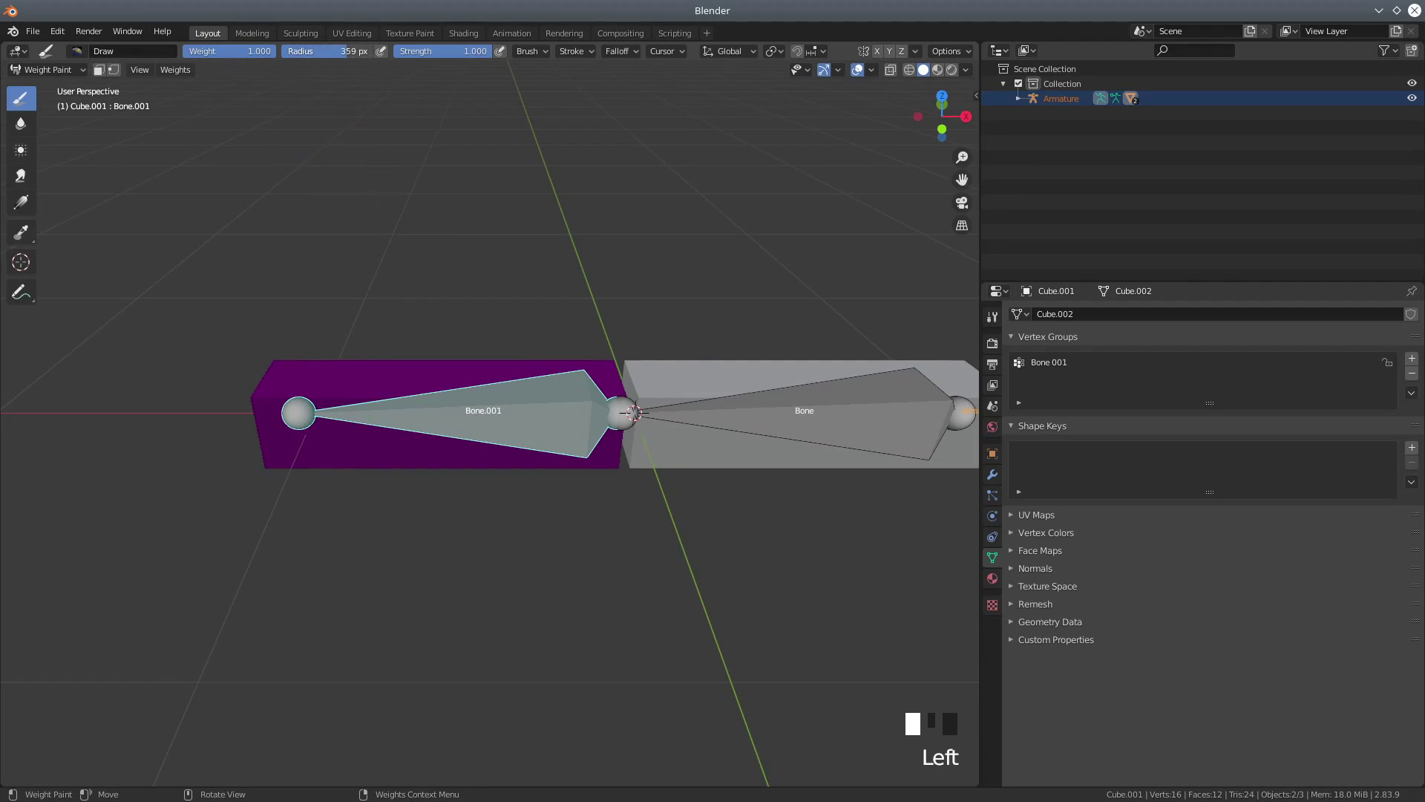
Set the brush radius to 292 px and paint weight 1.000 over the near side of the Bone.001 box.
{"action": "left_click", "coordinate": [272, 463]}
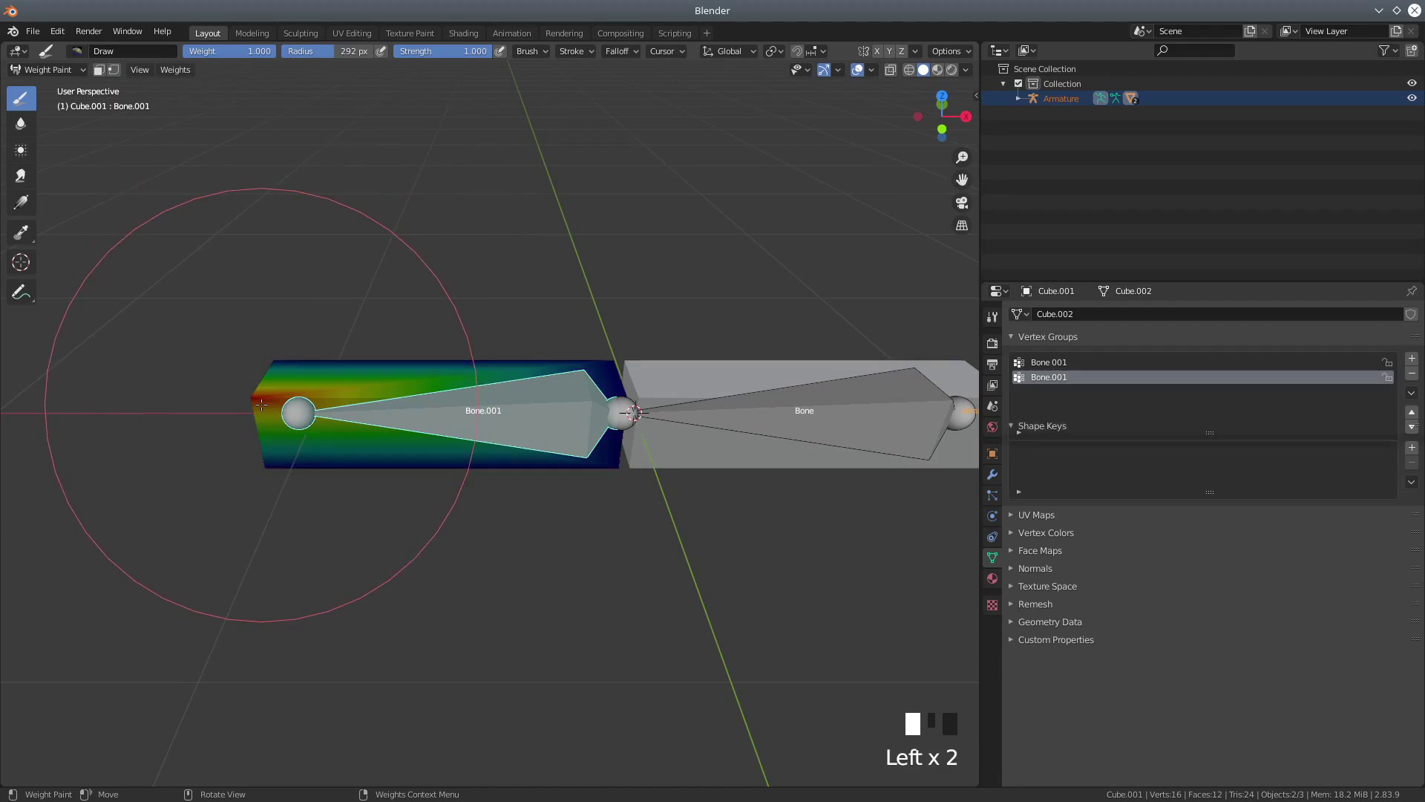
{"action": "left_click", "coordinate": [297, 430]}
{"action": "left_click", "coordinate": [297, 430]}
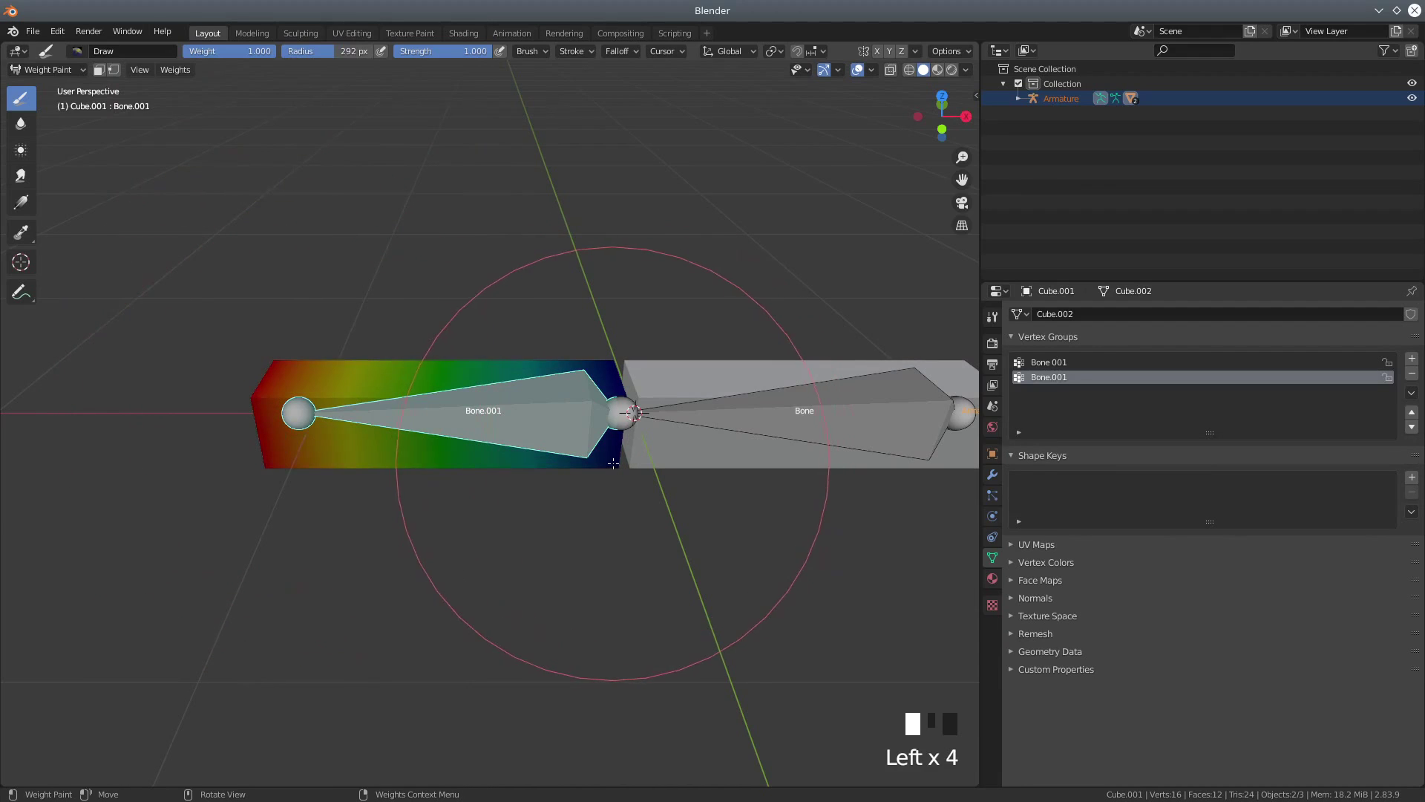
{"action": "left_click", "coordinate": [549, 416]}
{"action": "left_click", "coordinate": [605, 312]}
{"action": "left_click", "coordinate": [601, 308]}
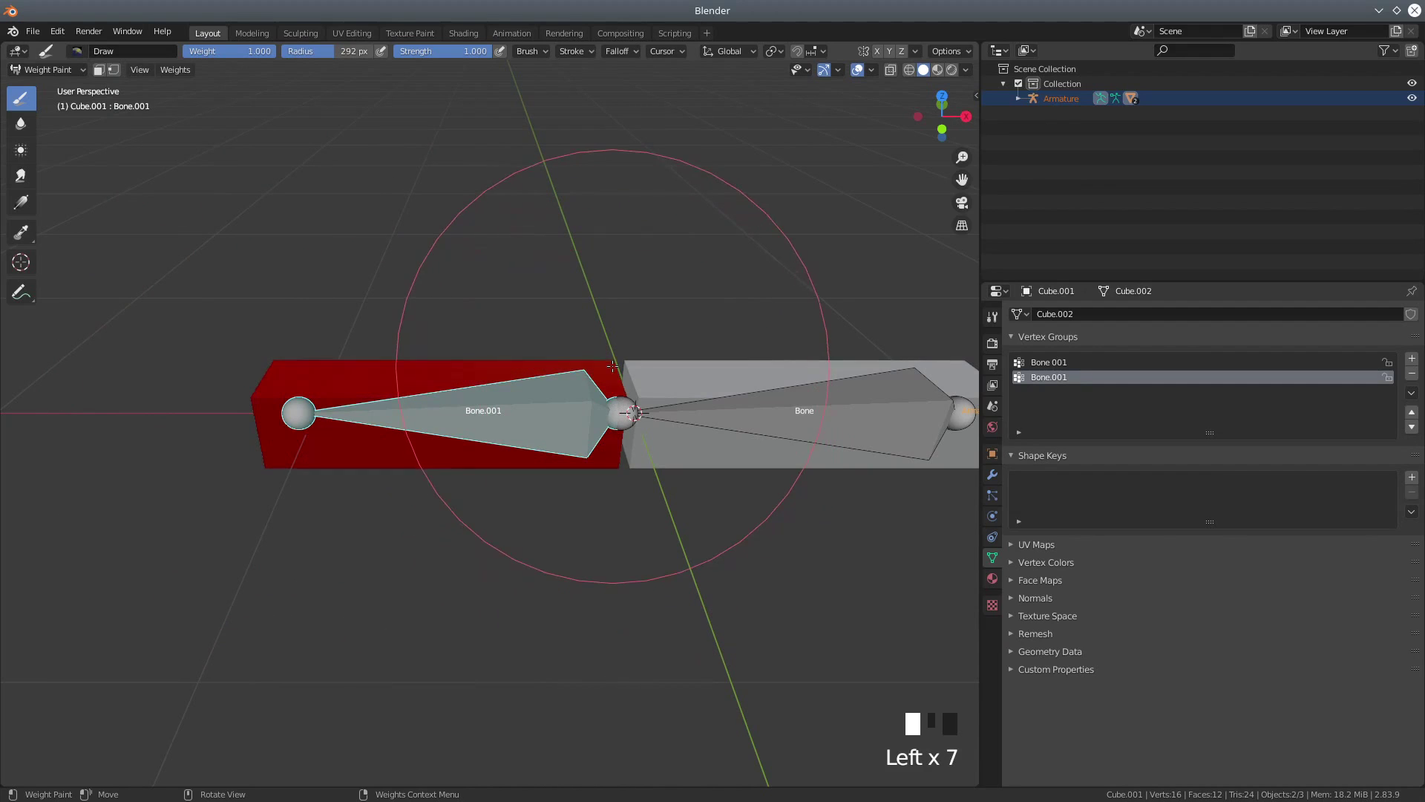
Paint weight 1.000 over the end, far side and remaining corners of the Bone.001 box.
{"action": "middle_click_drag", "start_coordinate": [238, 286], "coordinate": [619, 405]}
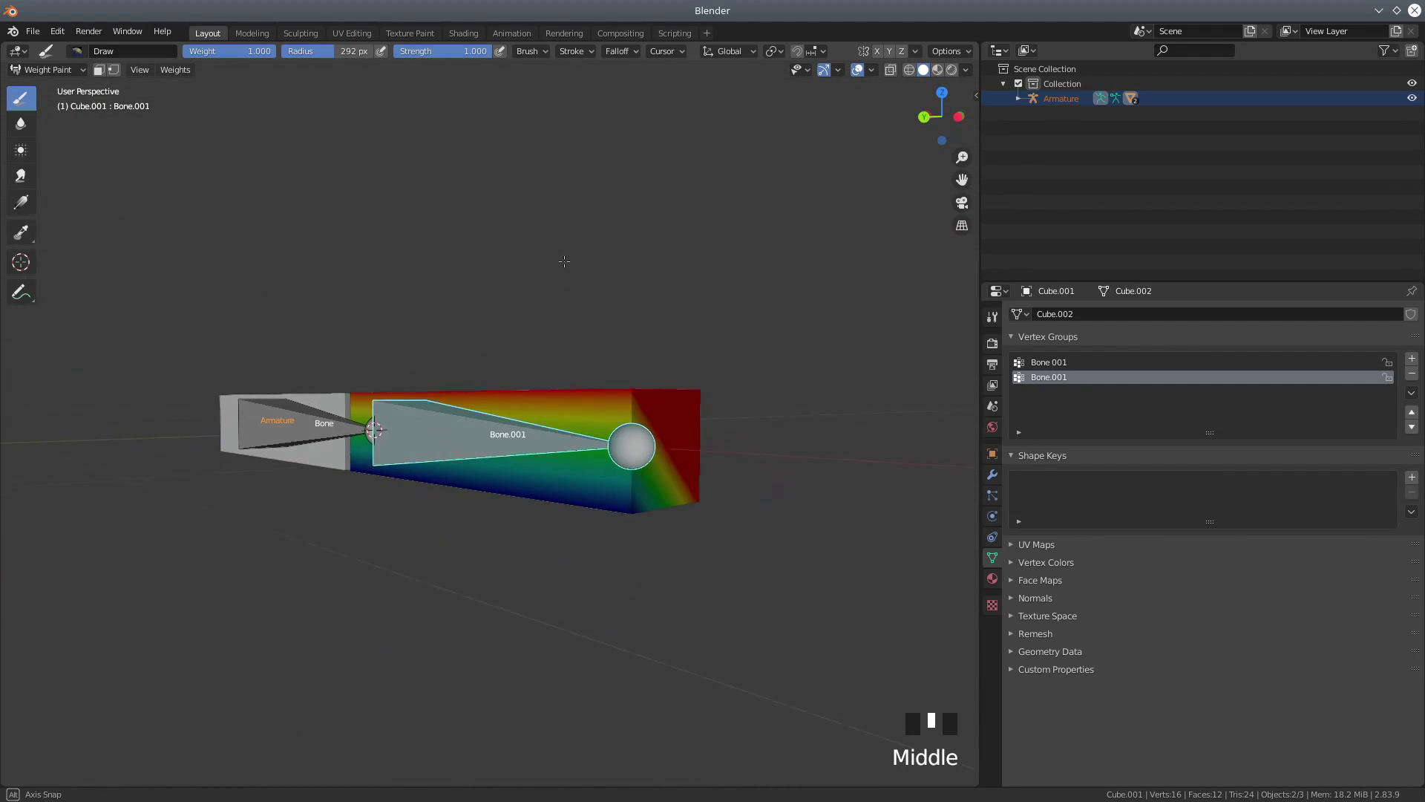
{"action": "left_click", "coordinate": [633, 392]}
{"action": "left_click", "coordinate": [628, 445]}
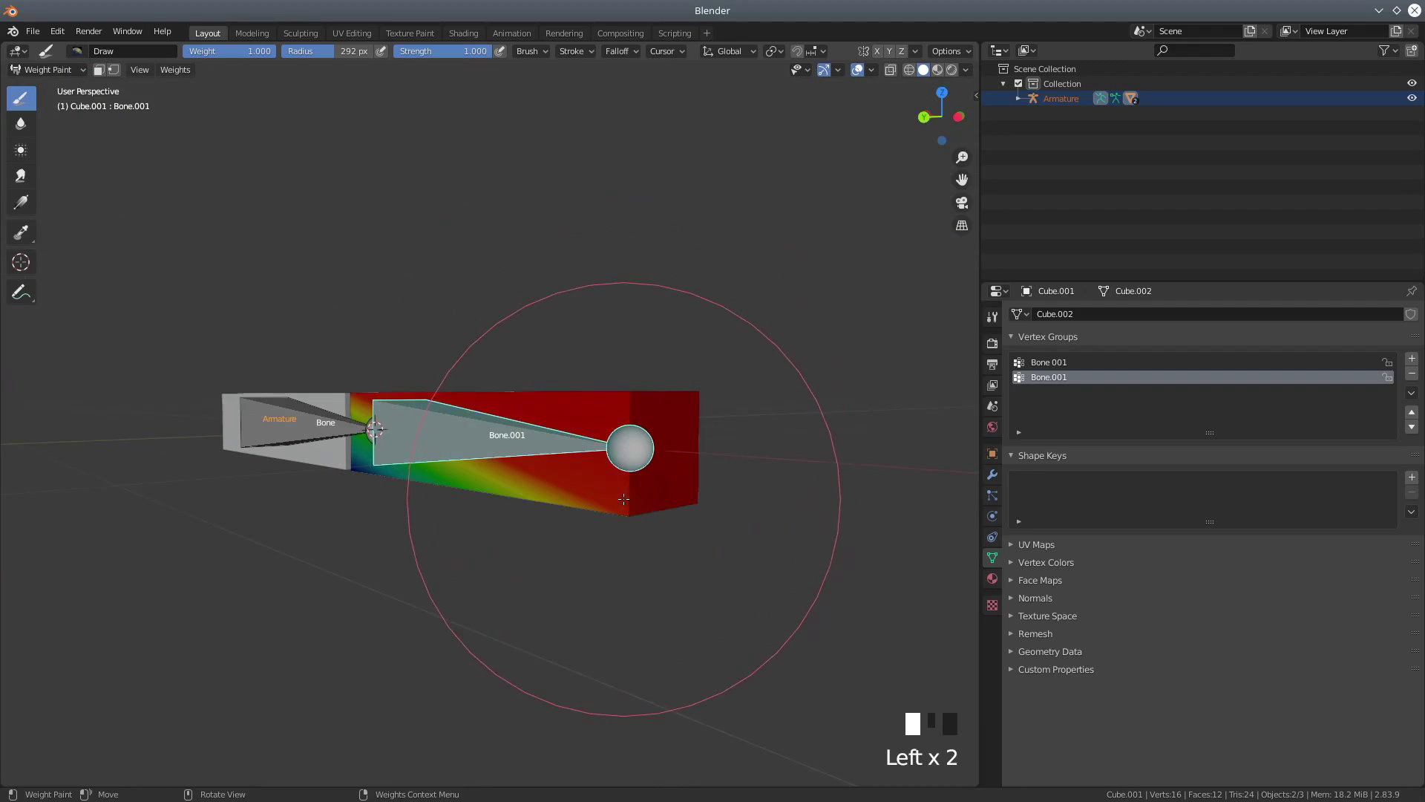
{"action": "mouse_move", "coordinate": [627, 449]}
{"action": "middle_mouse_down"}
{"action": "mouse_move", "coordinate": [542, 445]}
{"action": "mouse_move", "coordinate": [547, 541]}
{"action": "middle_mouse_up"}
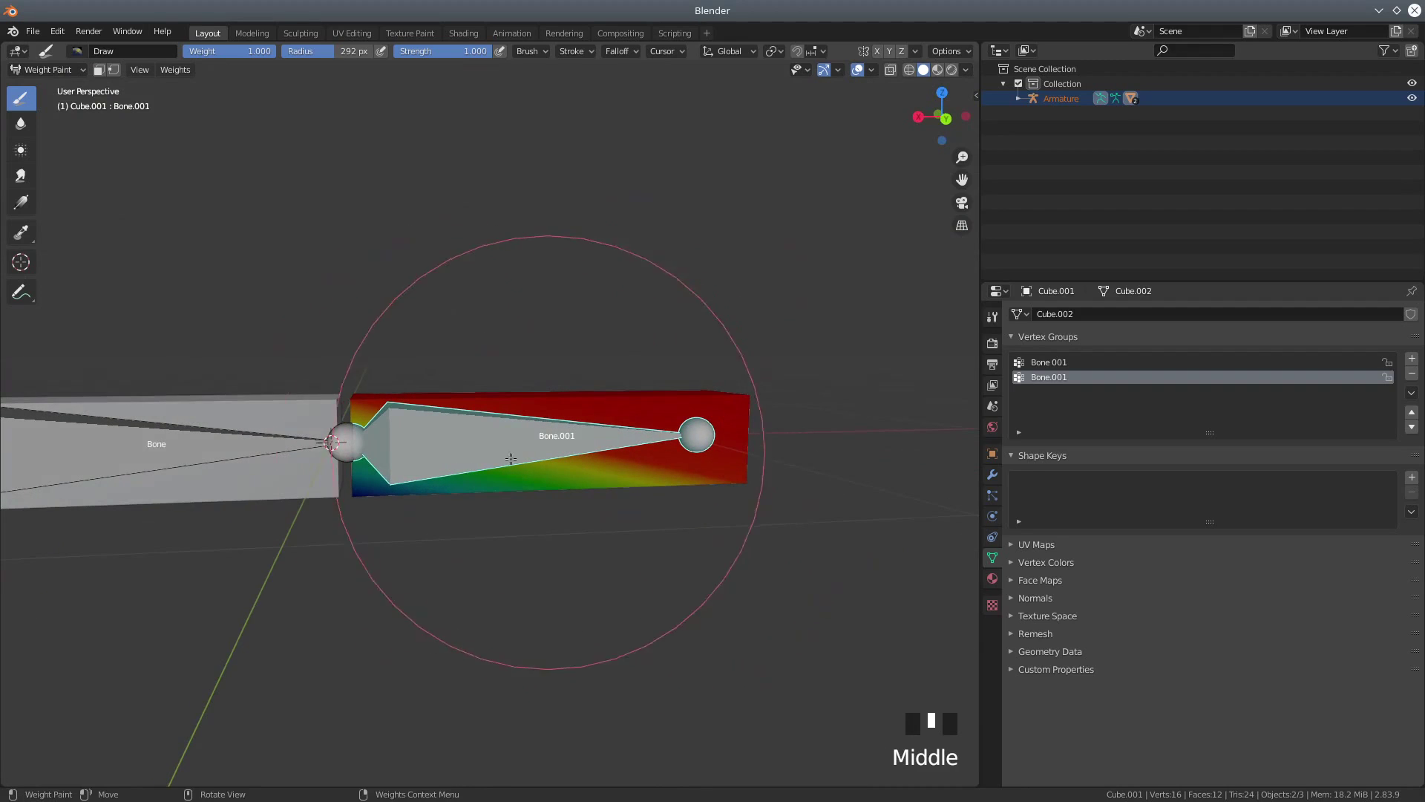
{"action": "left_click", "coordinate": [383, 499]}
{"action": "mouse_move", "coordinate": [387, 494]}
{"action": "middle_mouse_down"}
{"action": "mouse_move", "coordinate": [414, 331]}
{"action": "mouse_move", "coordinate": [578, 606]}
{"action": "middle_mouse_up"}
{"action": "left_click", "coordinate": [413, 331]}
{"action": "left_click", "coordinate": [562, 458]}
{"action": "left_click", "coordinate": [412, 307]}
{"action": "right_click", "coordinate": [309, 372]}
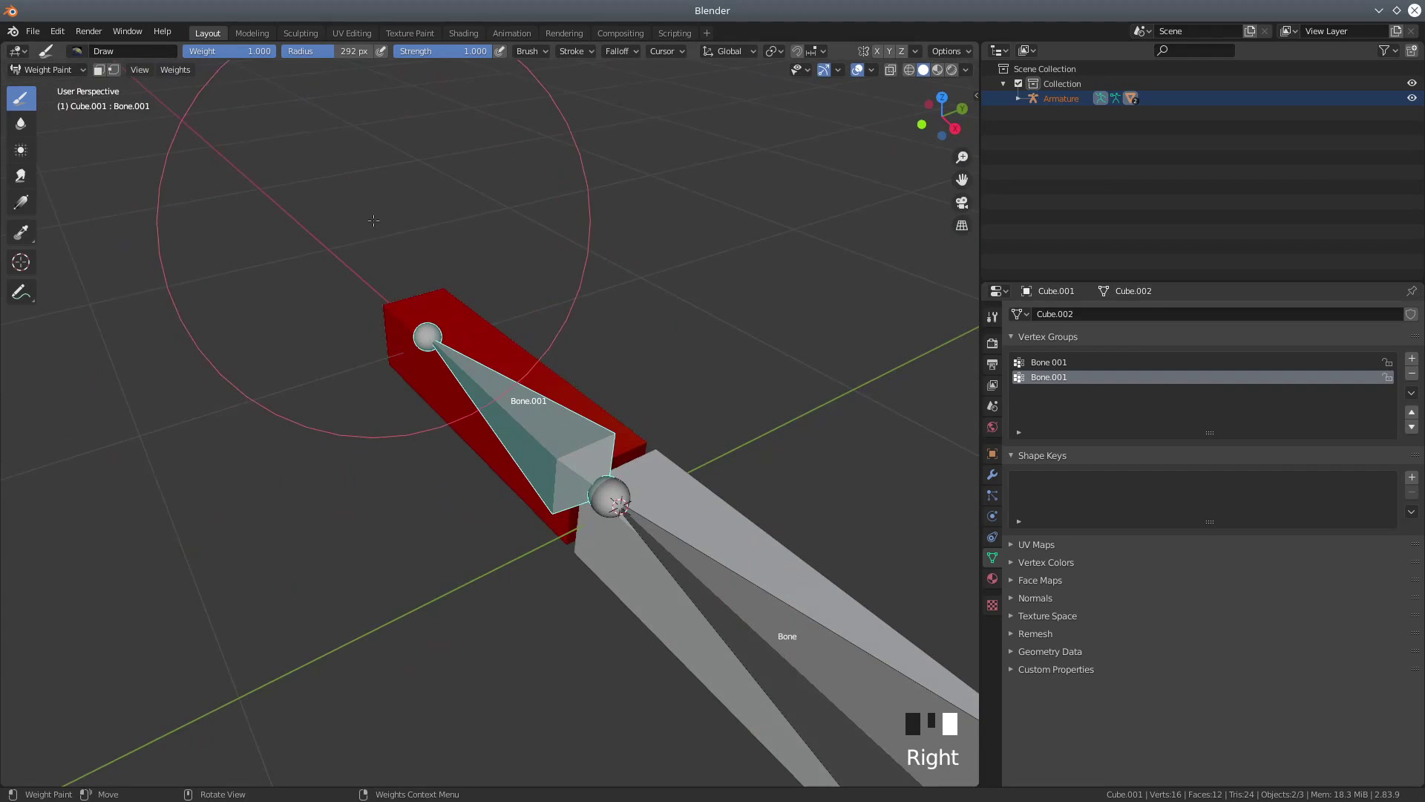
Leave Weight Paint and return to Object Mode.
{"action": "middle_click_drag", "start_coordinate": [363, 193], "coordinate": [511, 307]}
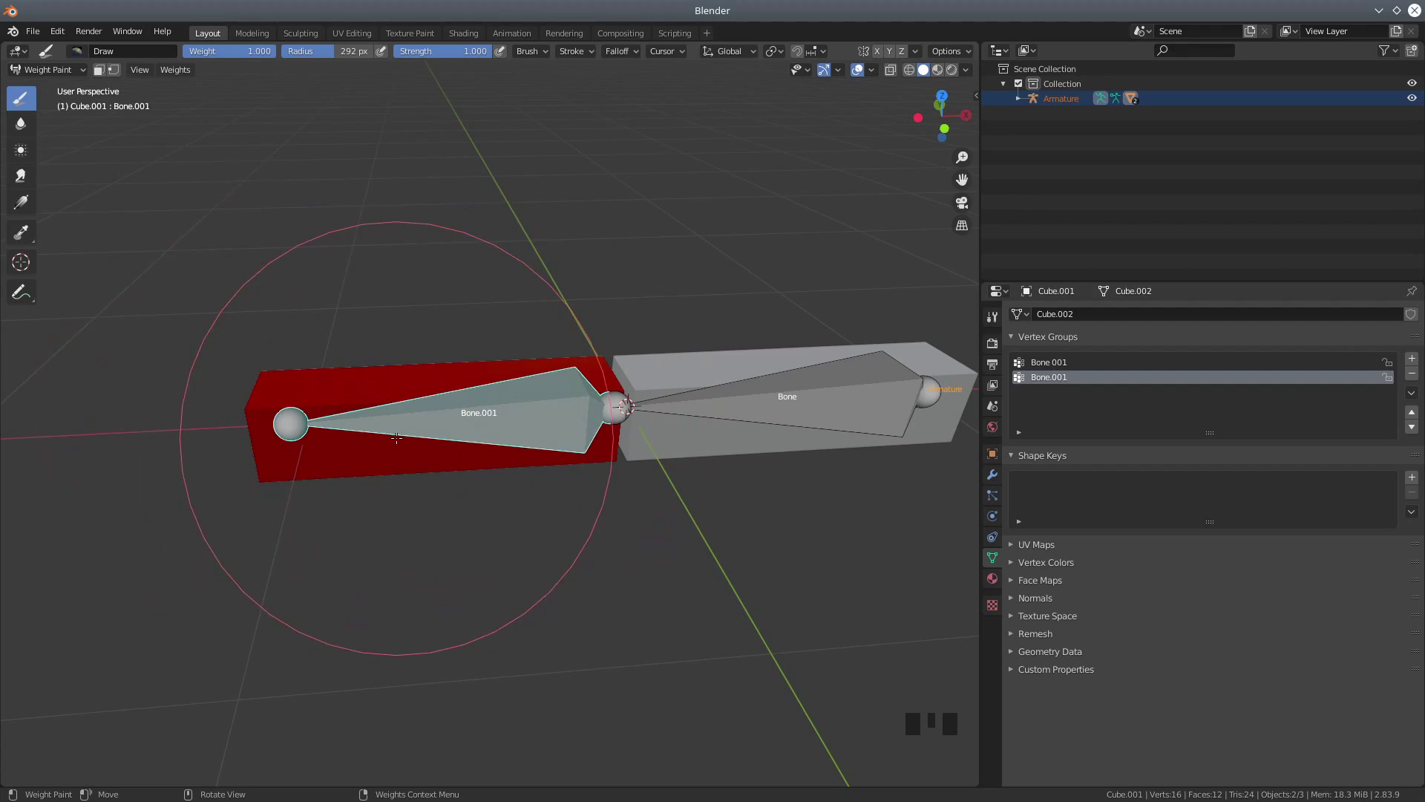
{"action": "left_click", "coordinate": [35, 72]}
{"action": "left_click", "coordinate": [37, 87]}
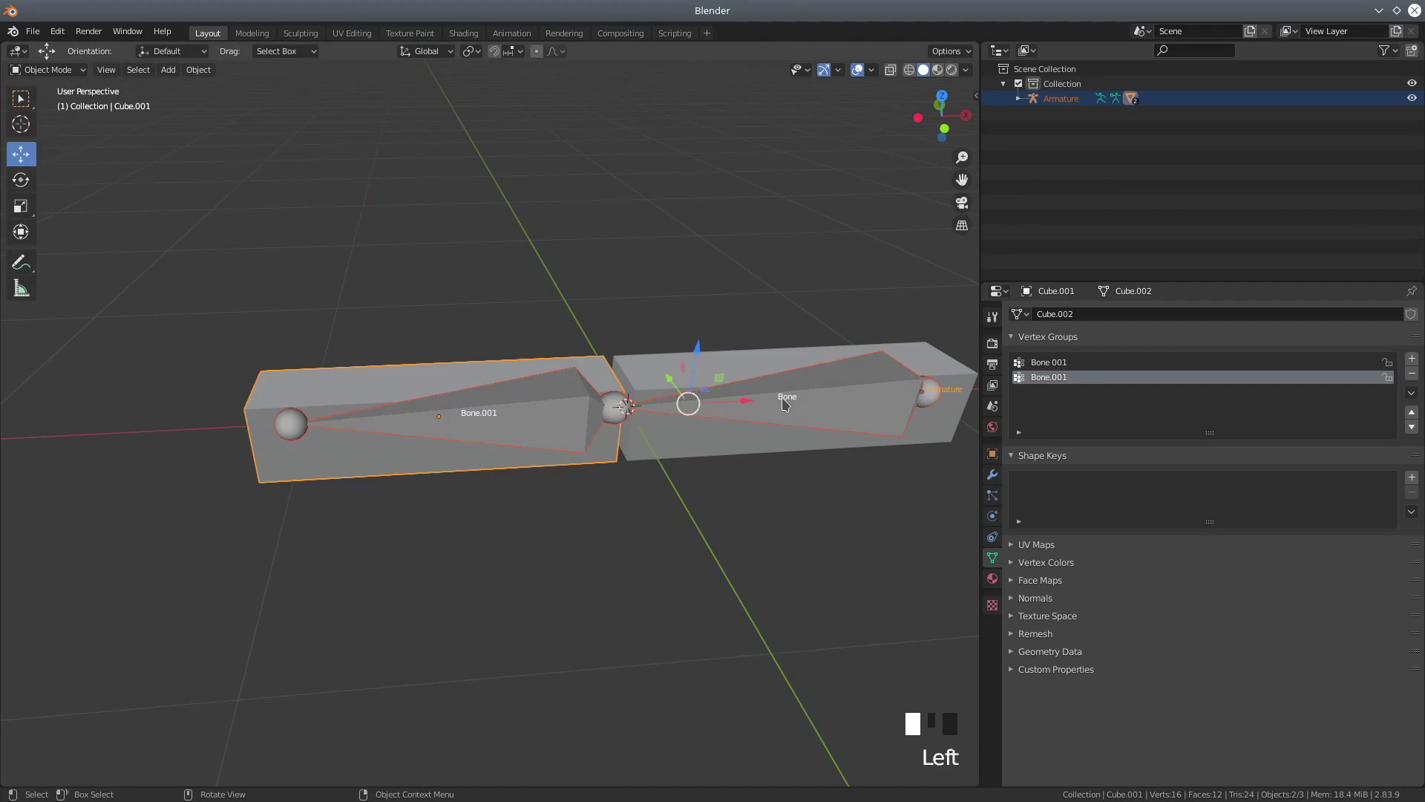
Select the armature together with the box around the parent bone and switch to Weight Paint mode.
{"action": "left_click", "coordinate": [886, 431]}
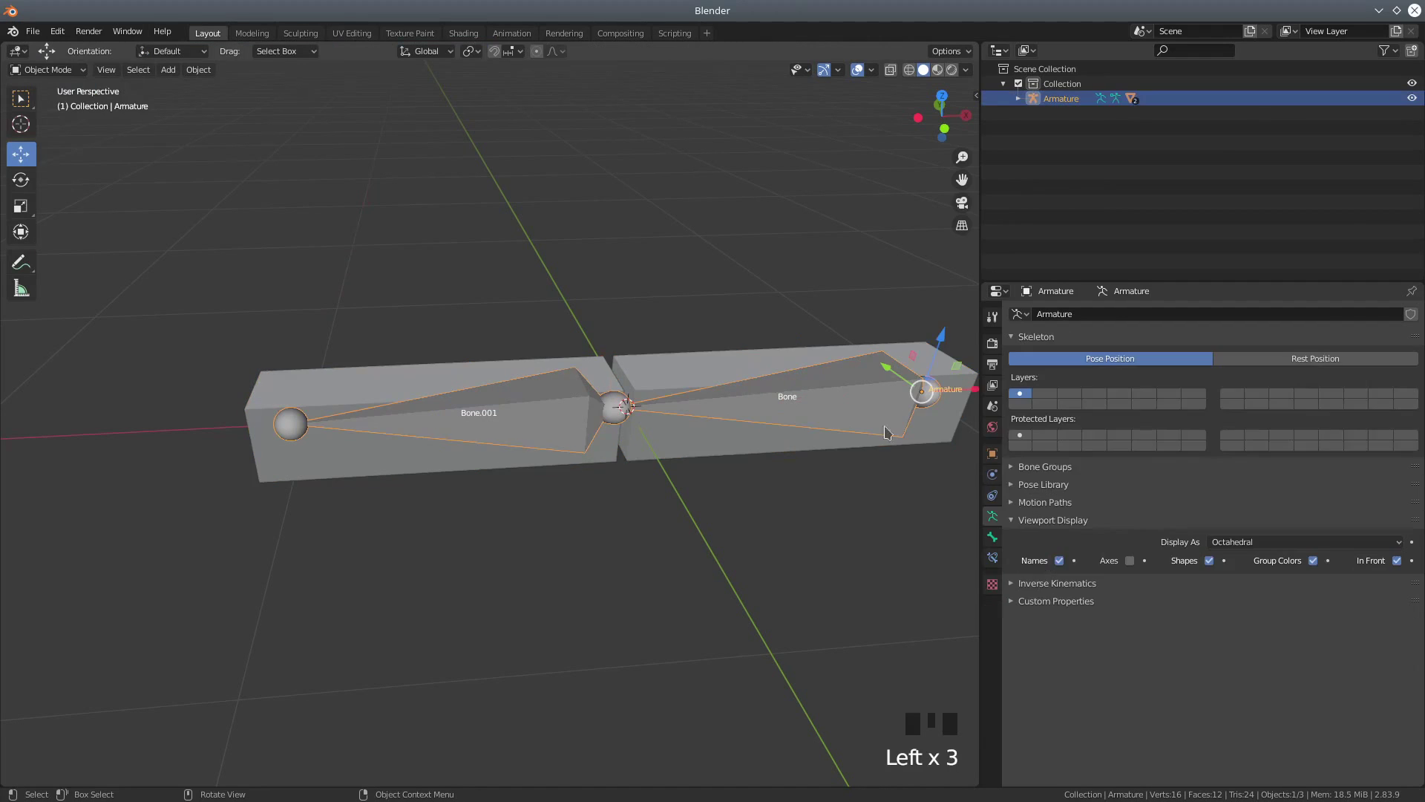
{"action": "left_click", "coordinate": [660, 365], "text": "shift"}
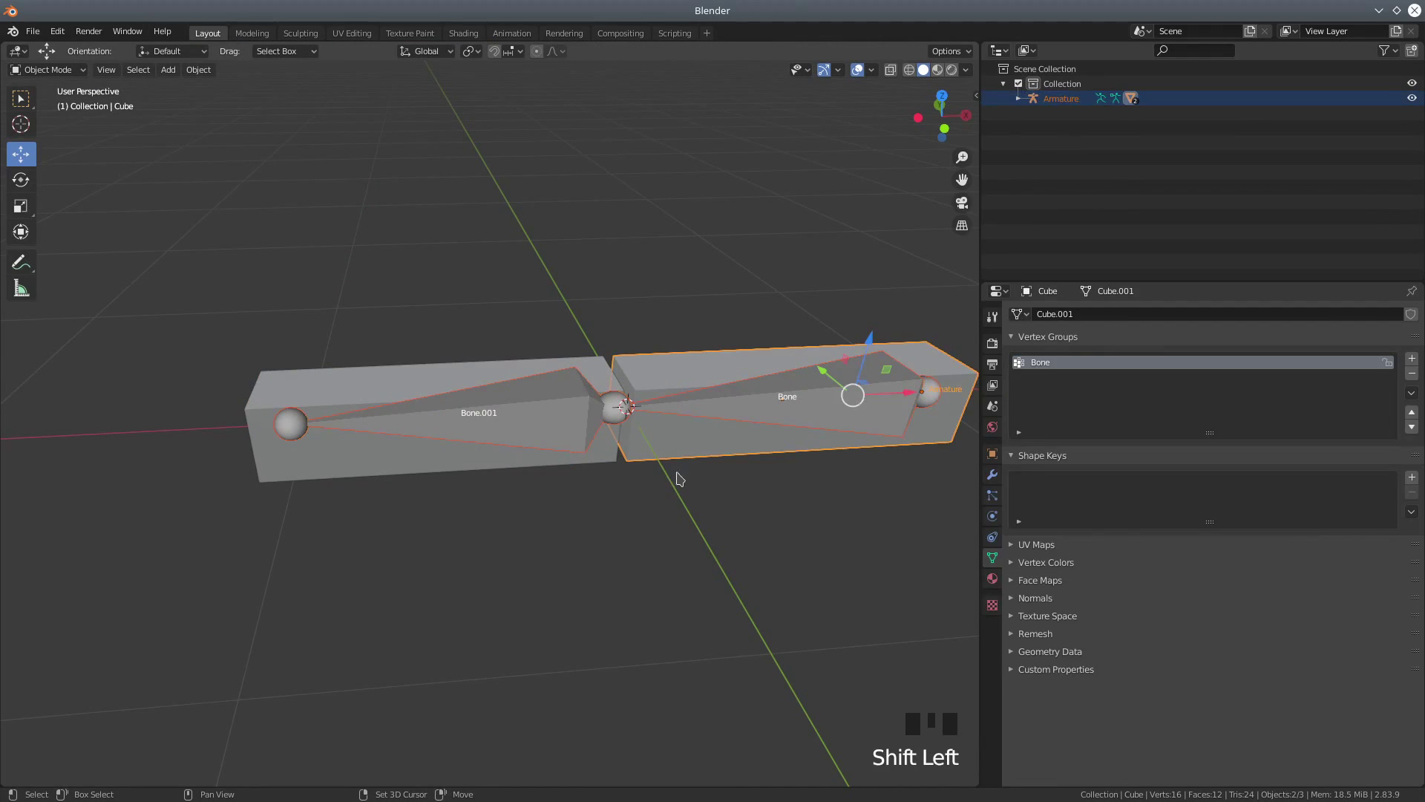
{"action": "middle_click_drag", "start_coordinate": [769, 496], "coordinate": [711, 497]}
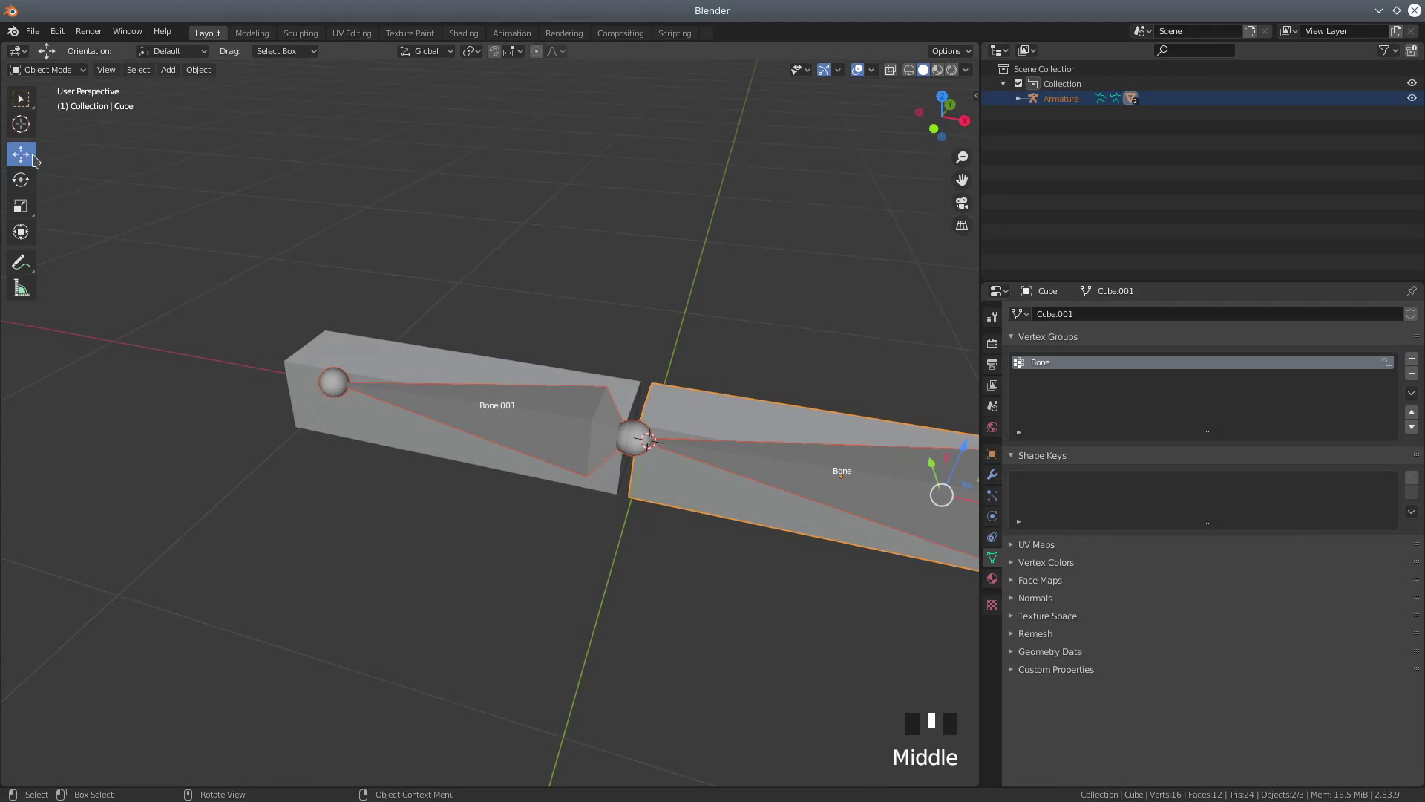
{"action": "left_click", "coordinate": [44, 71]}
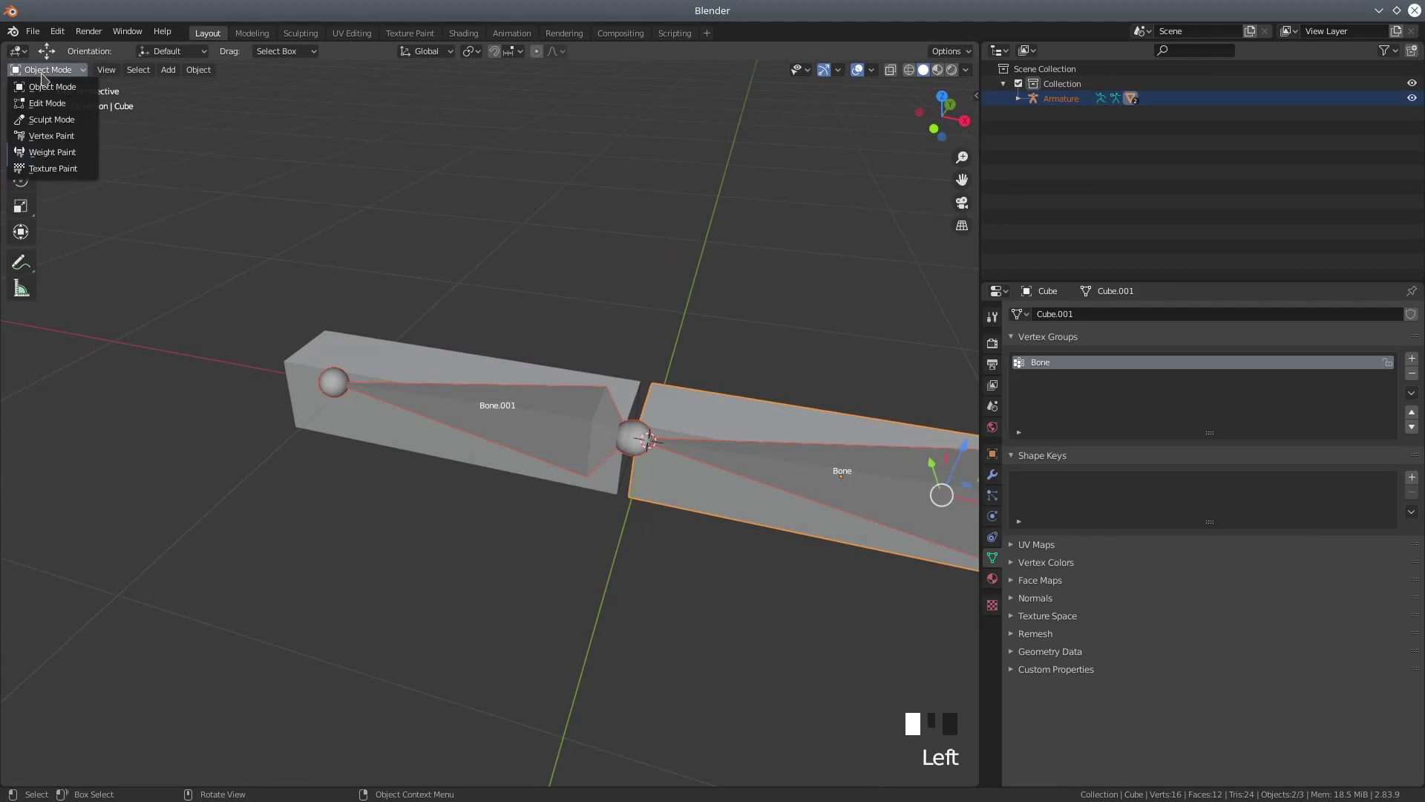
{"action": "left_click", "coordinate": [47, 151]}
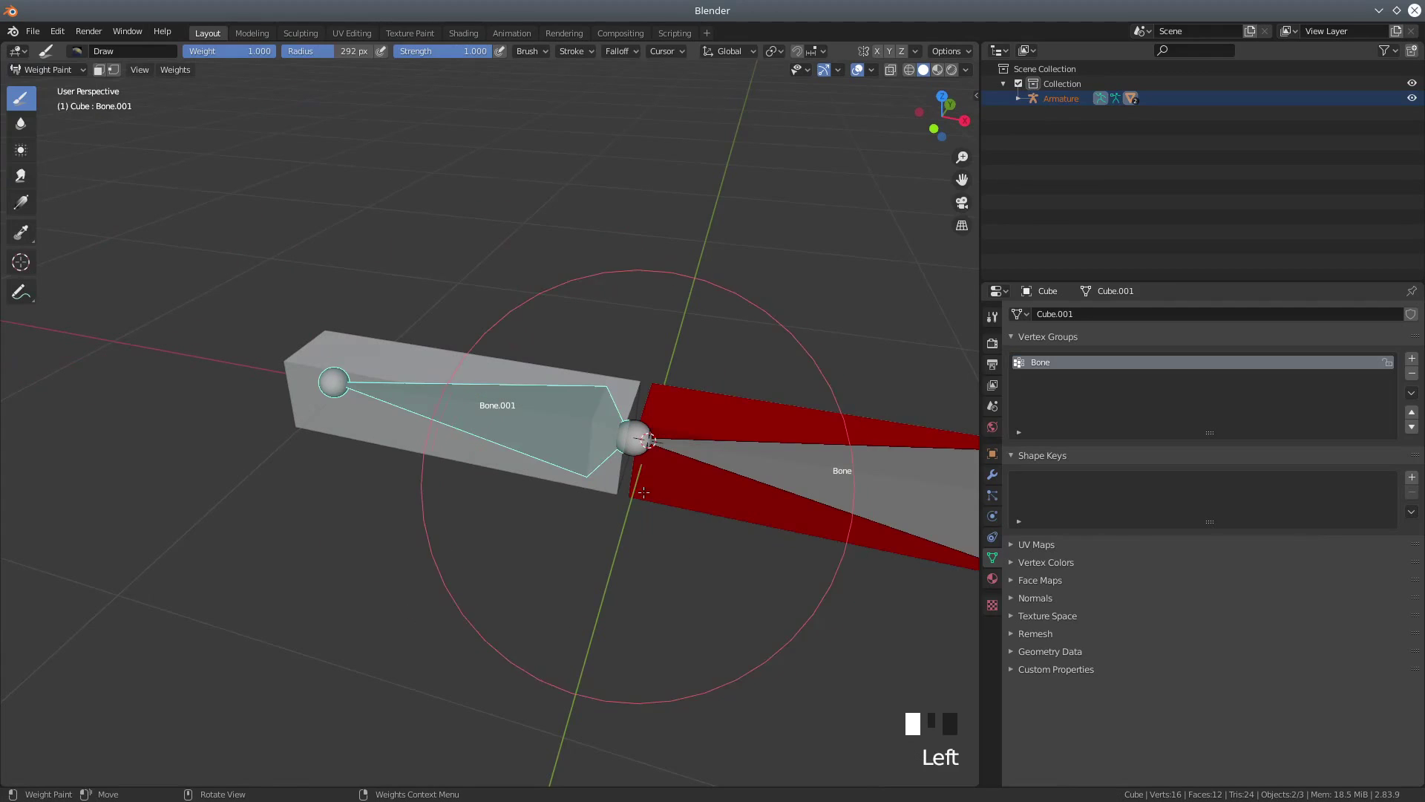
Add the parent bone to the bone selection and deselect Bone.001 for painting the parent bone's box.
{"action": "scroll", "coordinate": [719, 502], "scroll_direction": "down", "scroll_amount": 2}
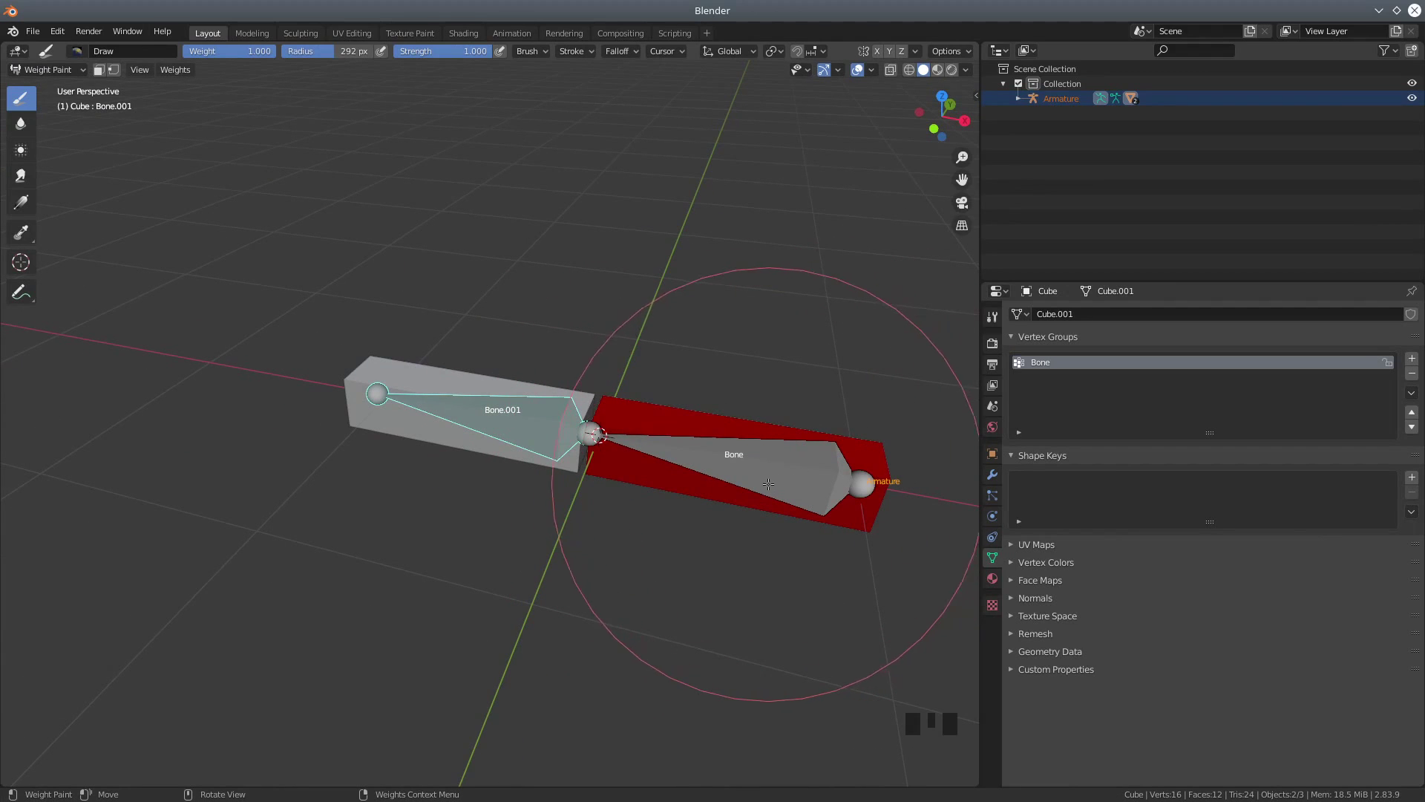
{"action": "left_click", "coordinate": [789, 467], "text": "shift"}
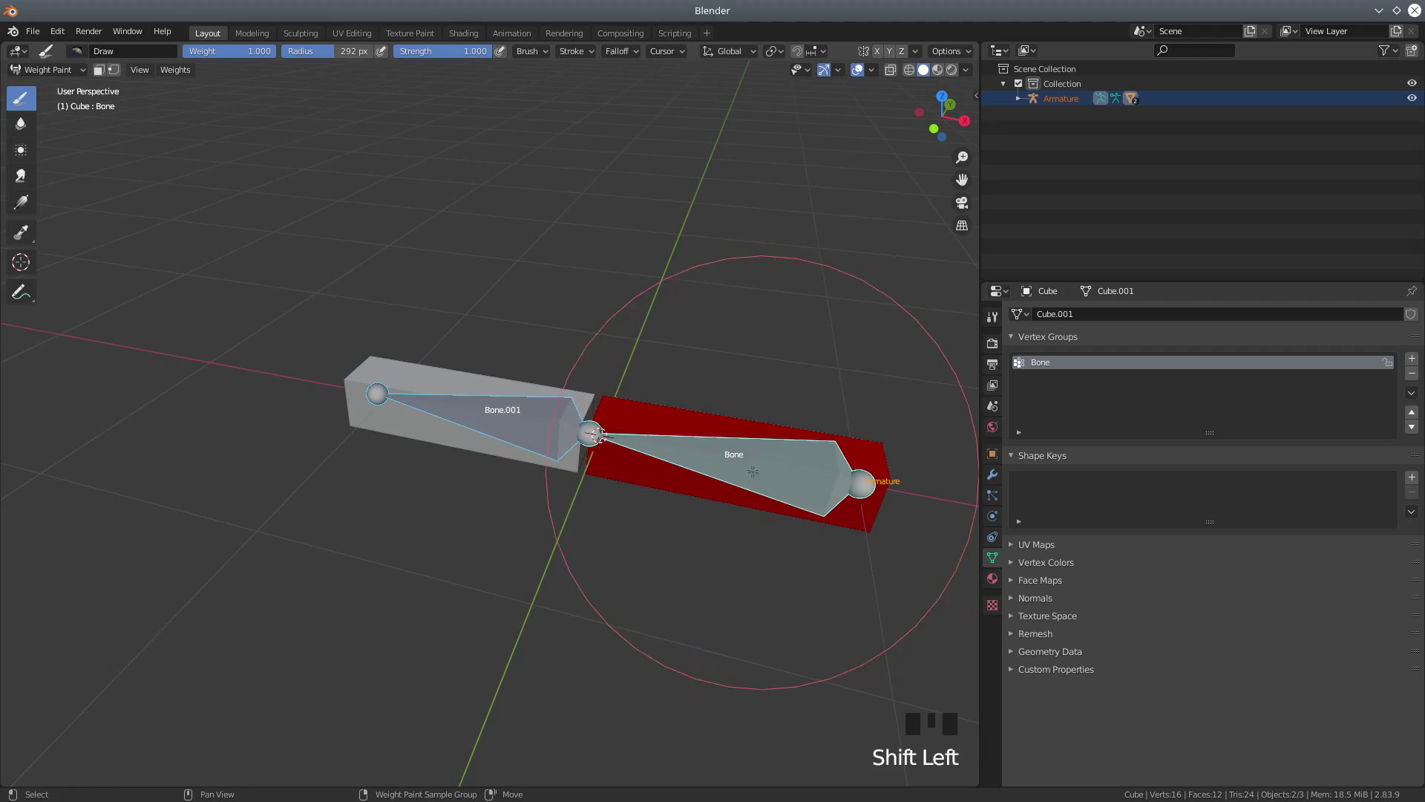
{"action": "left_click", "coordinate": [513, 423], "text": "shift"}
{"action": "left_click", "coordinate": [527, 417], "text": "shift"}
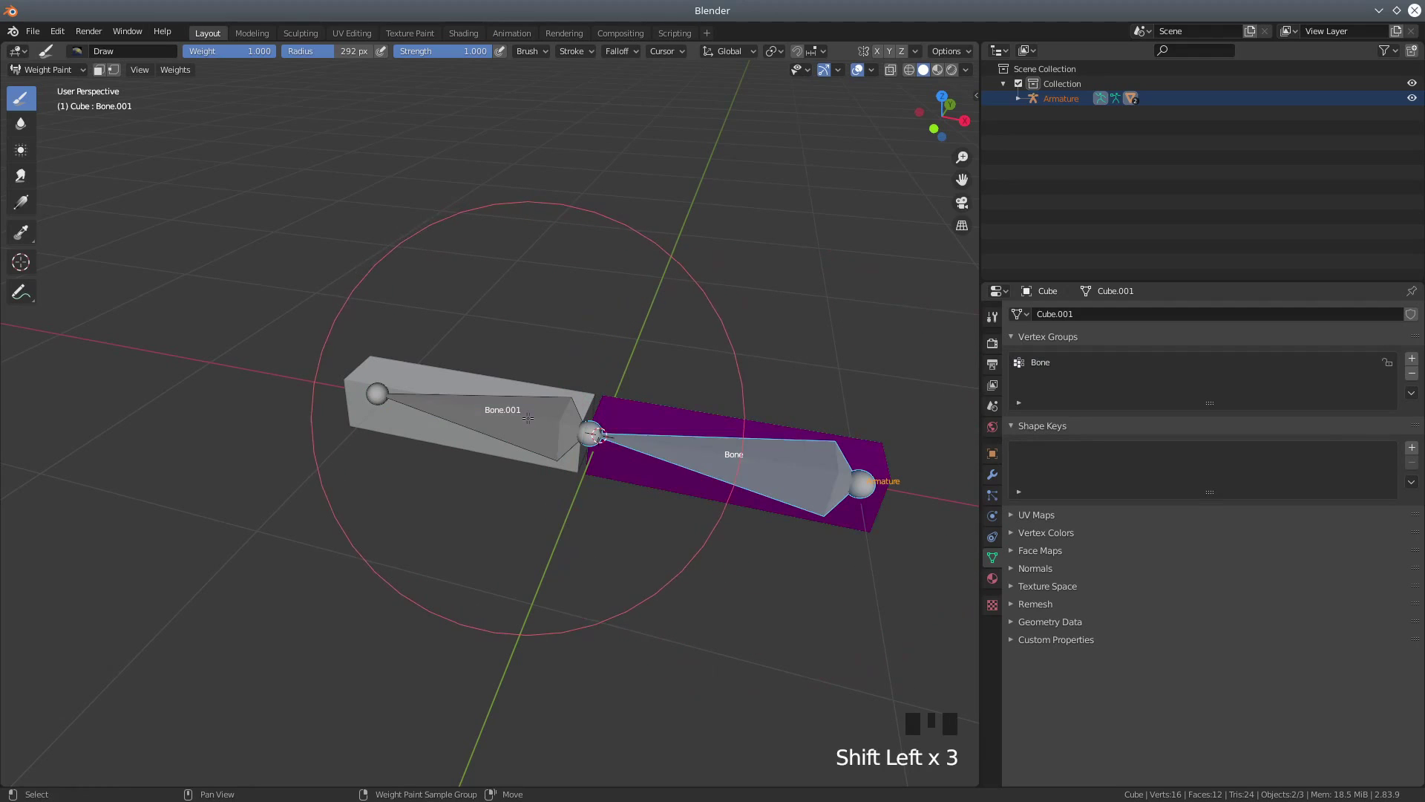
{"action": "middle_click_drag", "start_coordinate": [724, 515], "coordinate": [748, 531]}
{"action": "scroll", "coordinate": [749, 531], "scroll_direction": "up", "scroll_amount": 2}
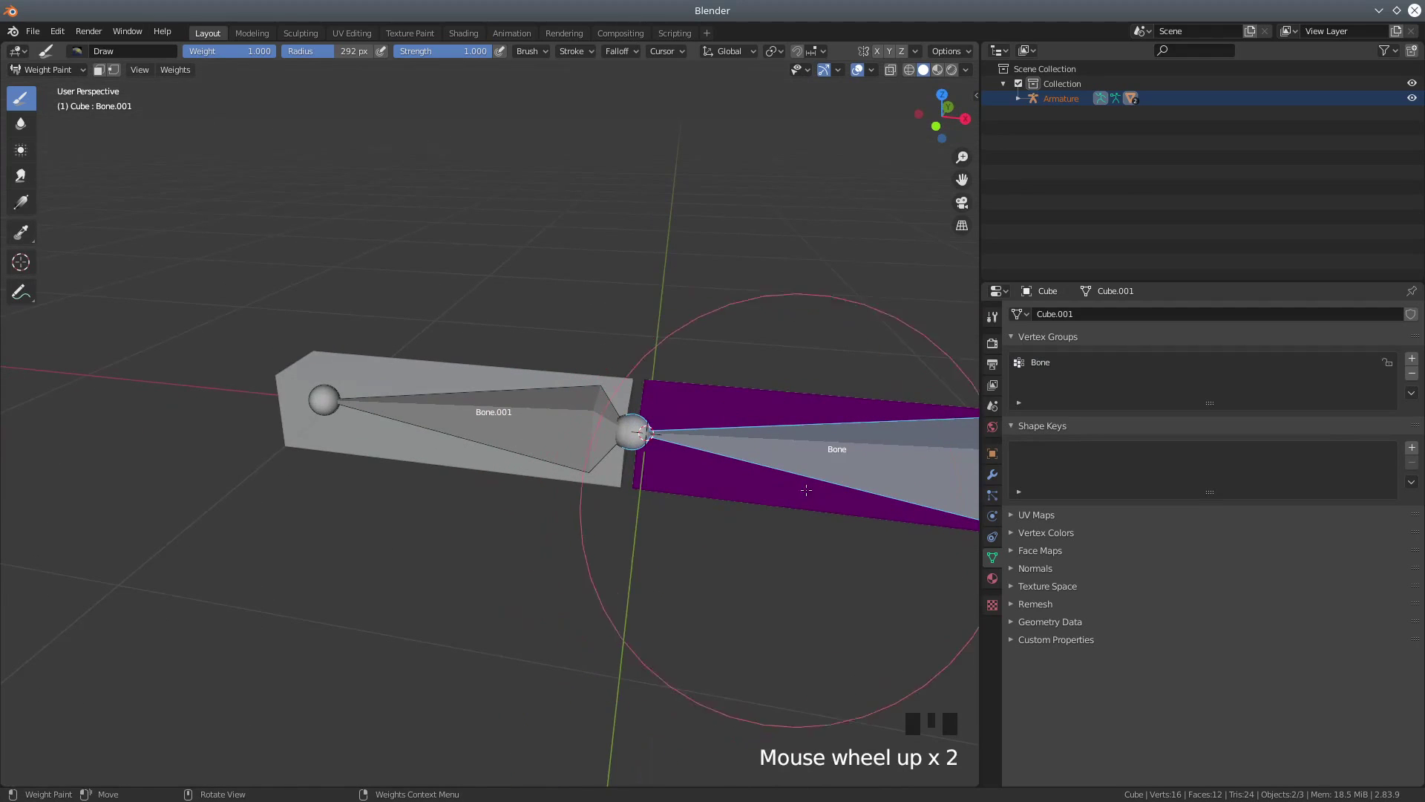
{"action": "scroll", "coordinate": [754, 525], "scroll_direction": "down", "scroll_amount": 2}
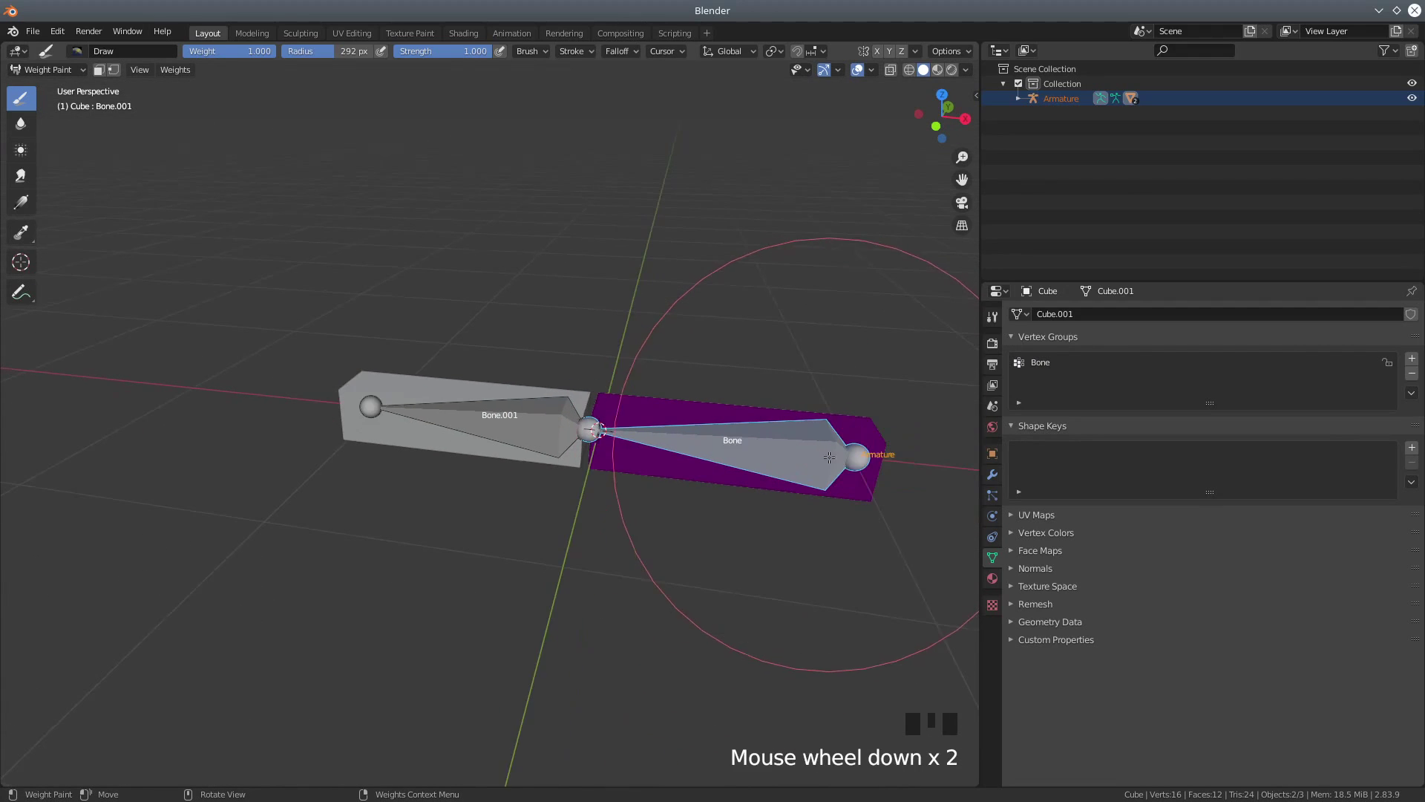
{"action": "middle_click_drag", "start_coordinate": [772, 475], "coordinate": [653, 436], "text": "shift"}
{"action": "scroll", "coordinate": [557, 416], "scroll_direction": "up", "scroll_amount": 3}
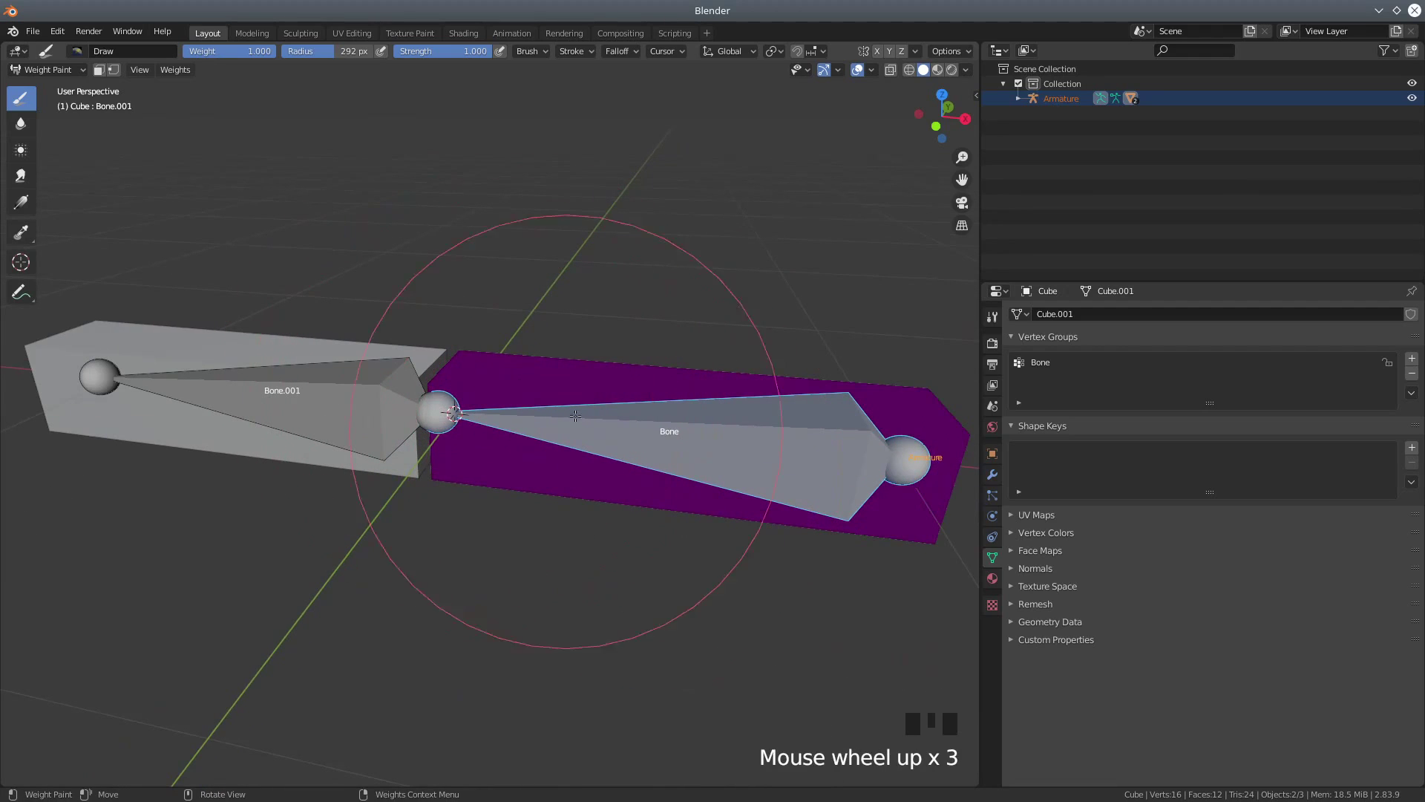
Paint weight 1.000 over the near side and outer end corners of the parent bone's box.
{"action": "left_click", "coordinate": [443, 385]}
{"action": "left_click", "coordinate": [435, 415]}
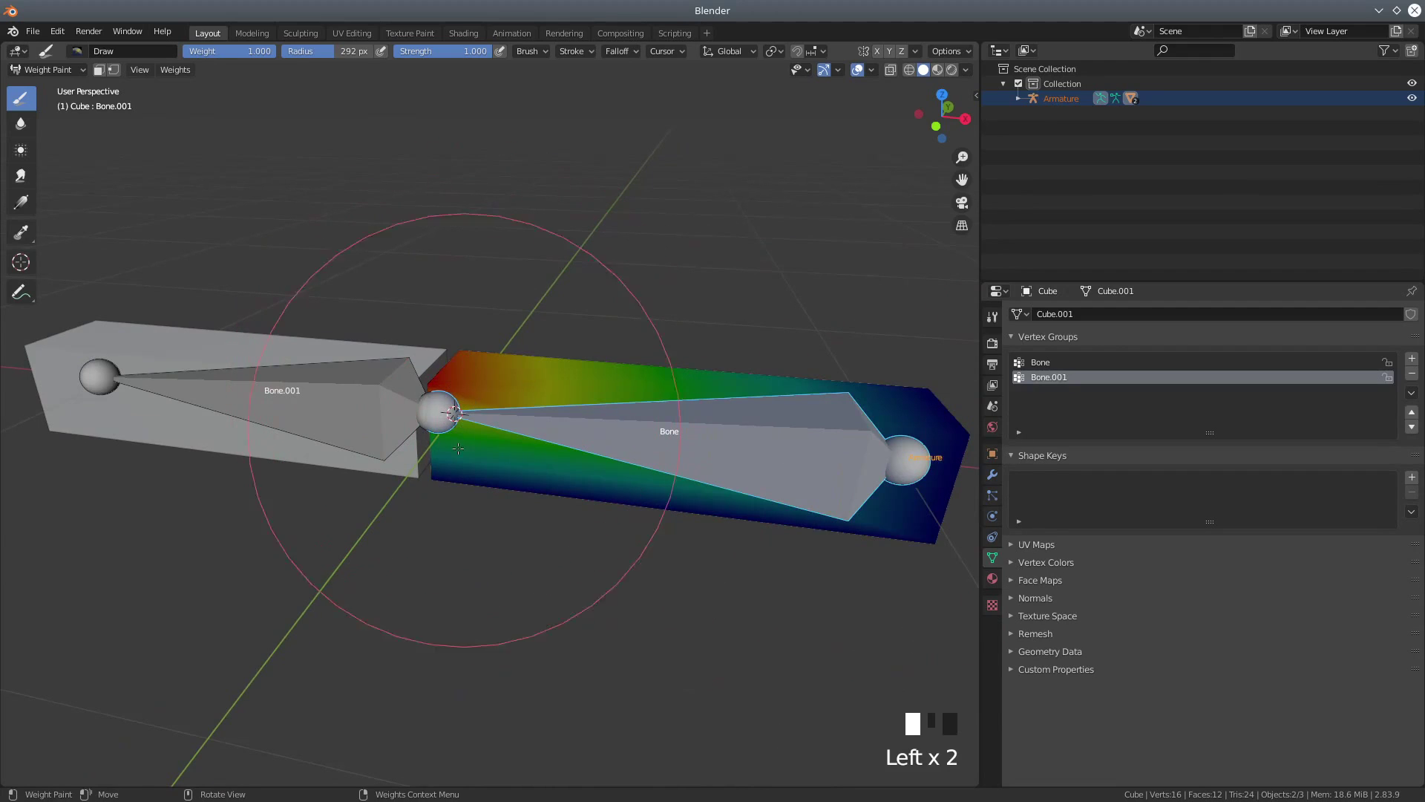
{"action": "left_click", "coordinate": [447, 463]}
{"action": "left_click", "coordinate": [924, 535]}
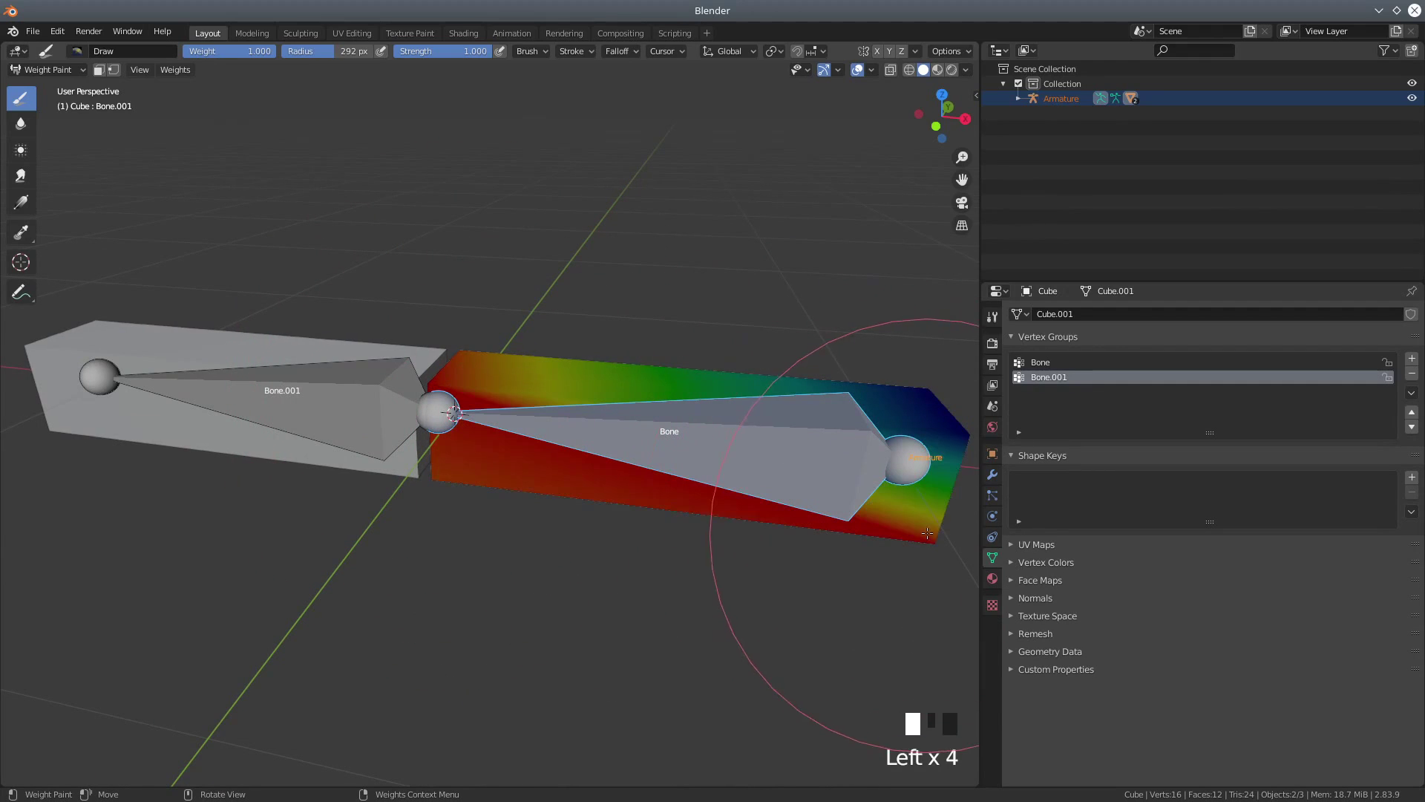
{"action": "left_click", "coordinate": [957, 441]}
{"action": "left_click", "coordinate": [923, 392]}
Paint weight 1.000 over the corners on the far side of the parent bone's box.
{"action": "middle_click_drag", "start_coordinate": [750, 456], "coordinate": [461, 470]}
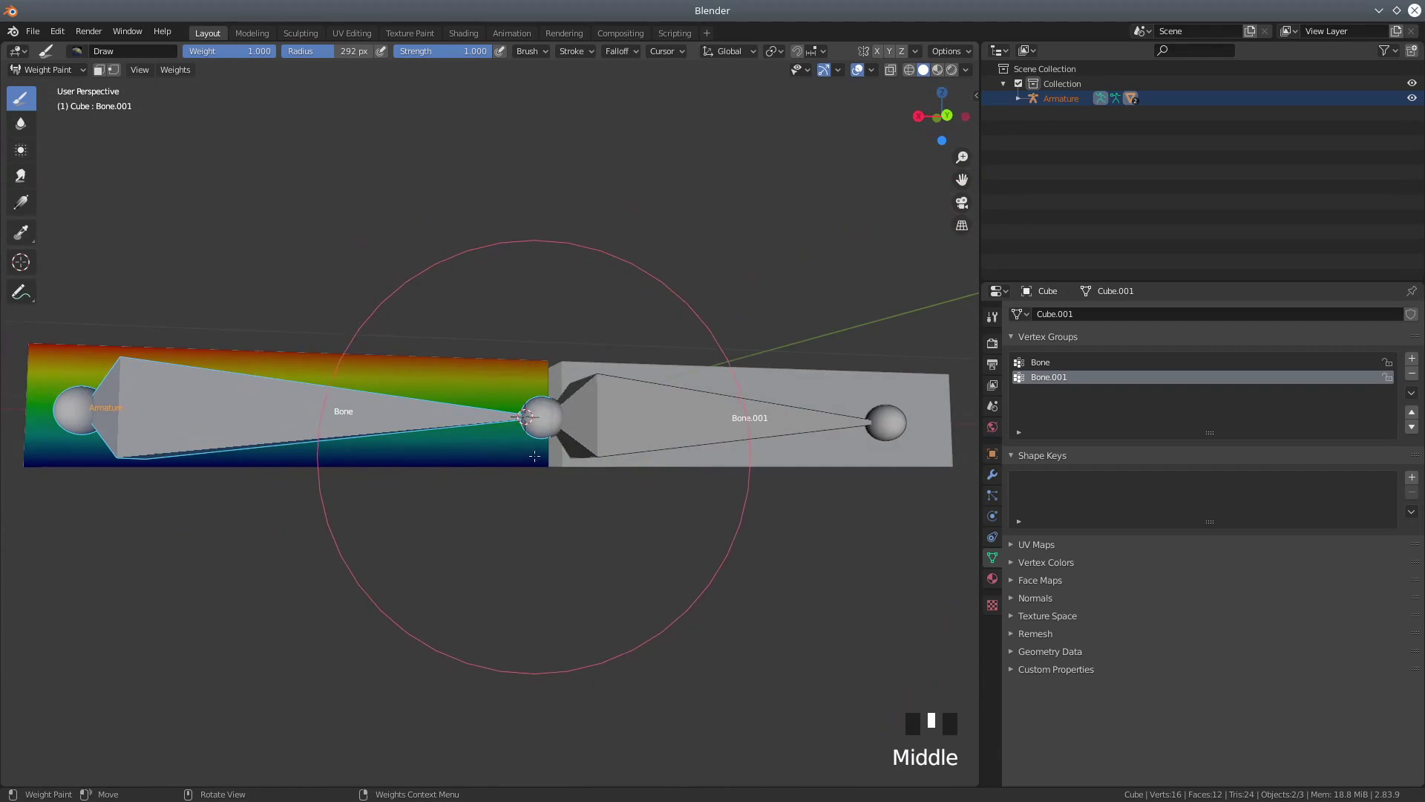
{"action": "left_click", "coordinate": [534, 456]}
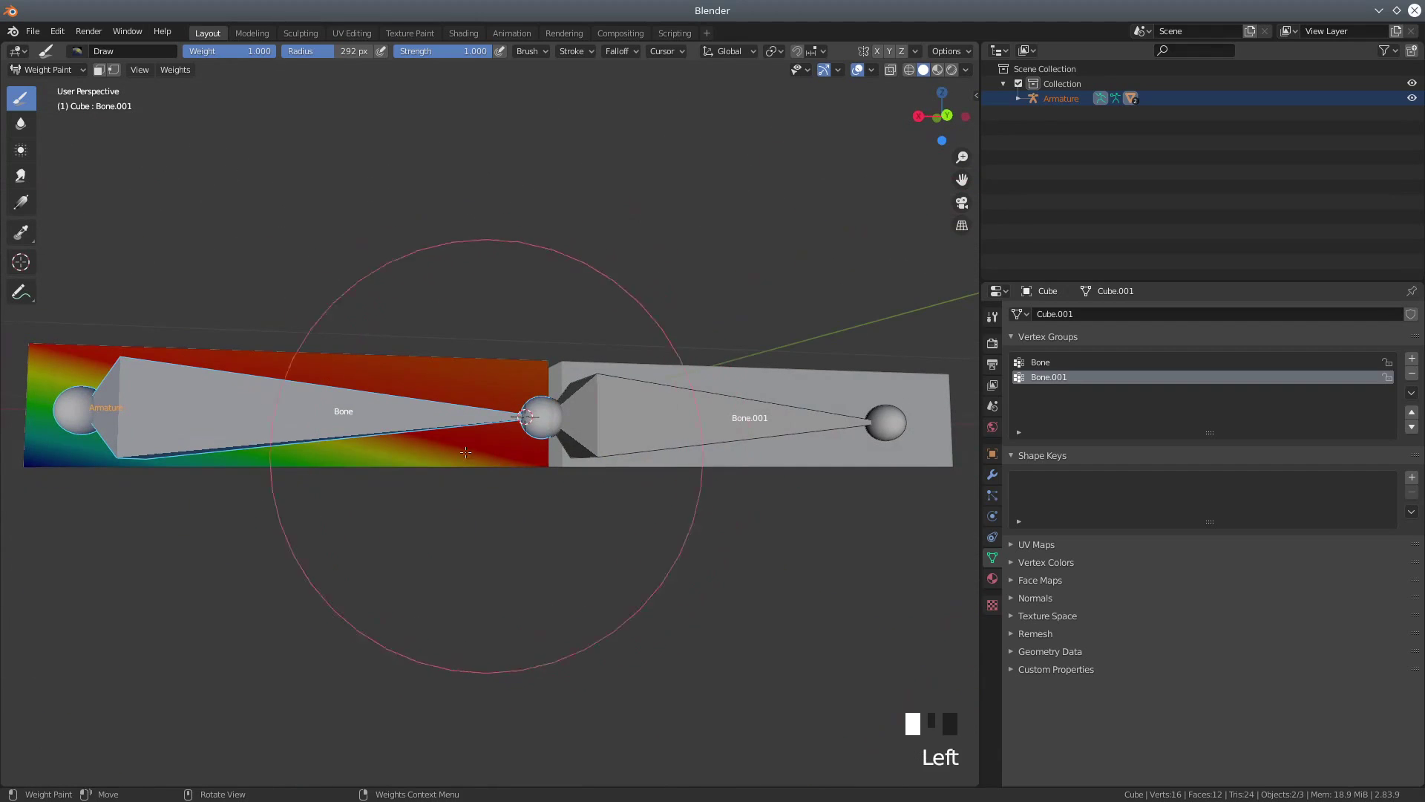
{"action": "left_click", "coordinate": [28, 457]}
{"action": "left_click", "coordinate": [535, 366]}
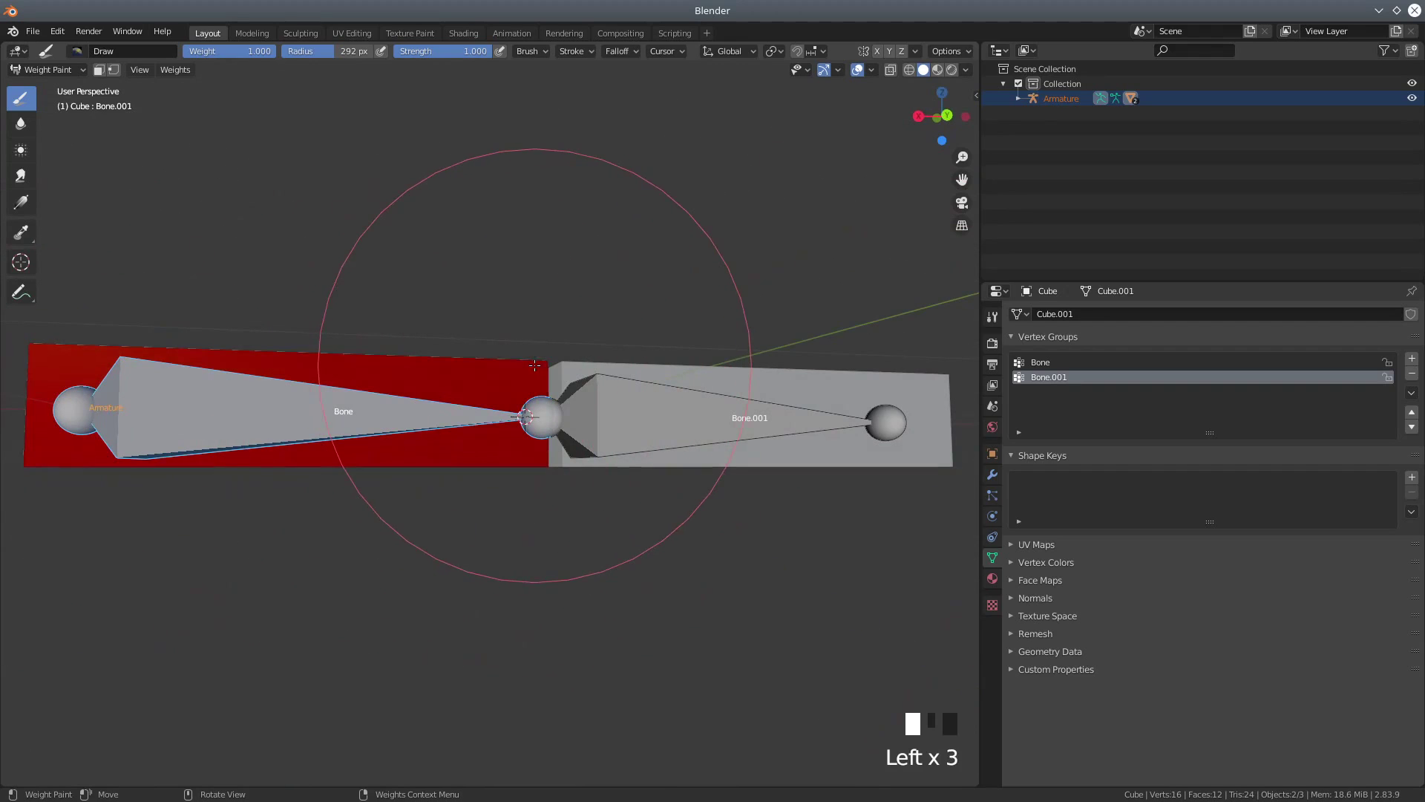
Paint weight 1.000 over the remaining underside and joint-end corners of the parent bone's box.
{"action": "middle_click_drag", "start_coordinate": [325, 413], "coordinate": [522, 485]}
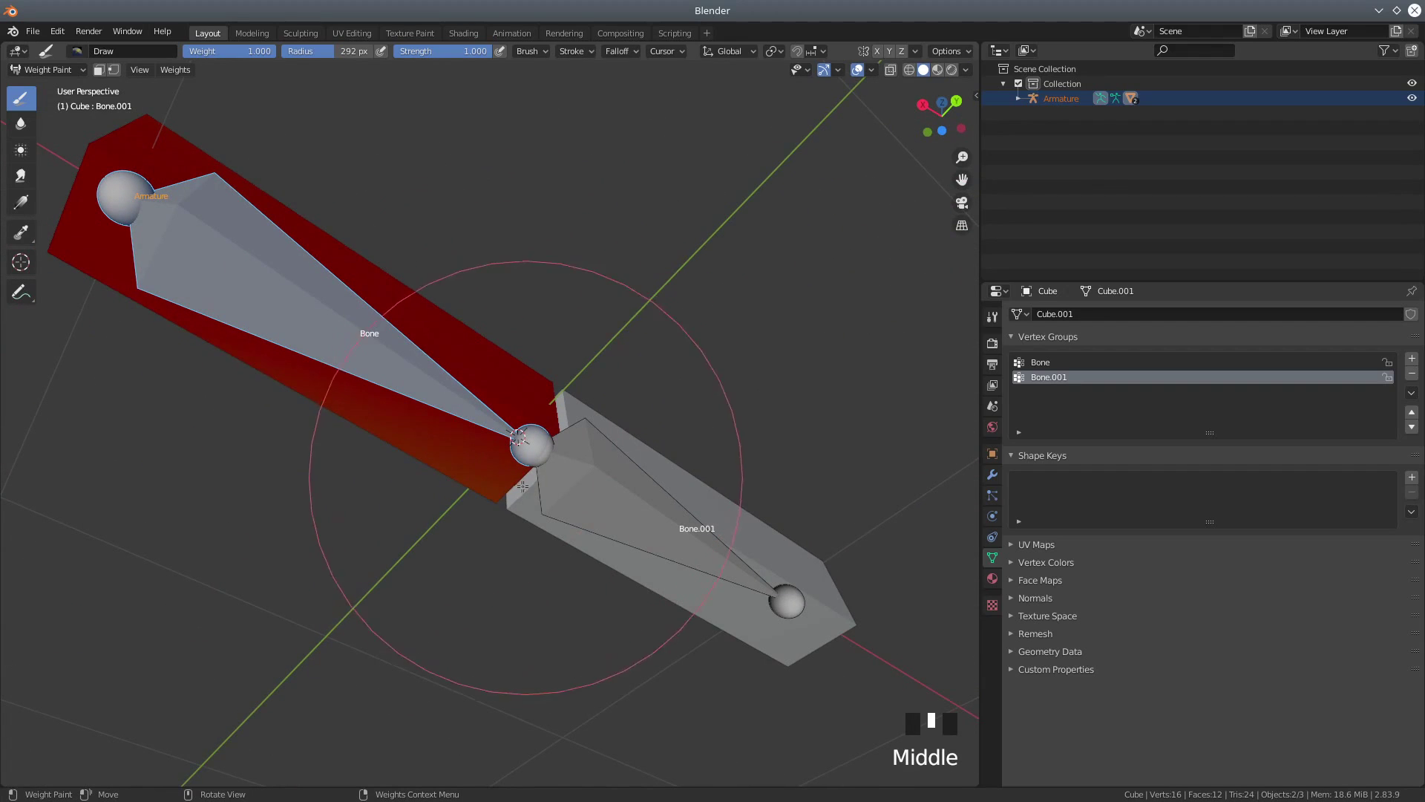
{"action": "left_click", "coordinate": [492, 498]}
{"action": "mouse_move", "coordinate": [223, 535]}
{"action": "middle_mouse_down"}
{"action": "mouse_move", "coordinate": [559, 620]}
{"action": "mouse_move", "coordinate": [546, 578]}
{"action": "middle_mouse_up"}
{"action": "left_click", "coordinate": [442, 382]}
{"action": "middle_click_drag", "start_coordinate": [634, 365], "coordinate": [605, 431]}
{"action": "mouse_move", "coordinate": [446, 384]}
{"action": "middle_mouse_down"}
{"action": "mouse_move", "coordinate": [668, 378]}
{"action": "mouse_move", "coordinate": [598, 427]}
{"action": "middle_mouse_up"}
{"action": "left_click", "coordinate": [597, 427]}
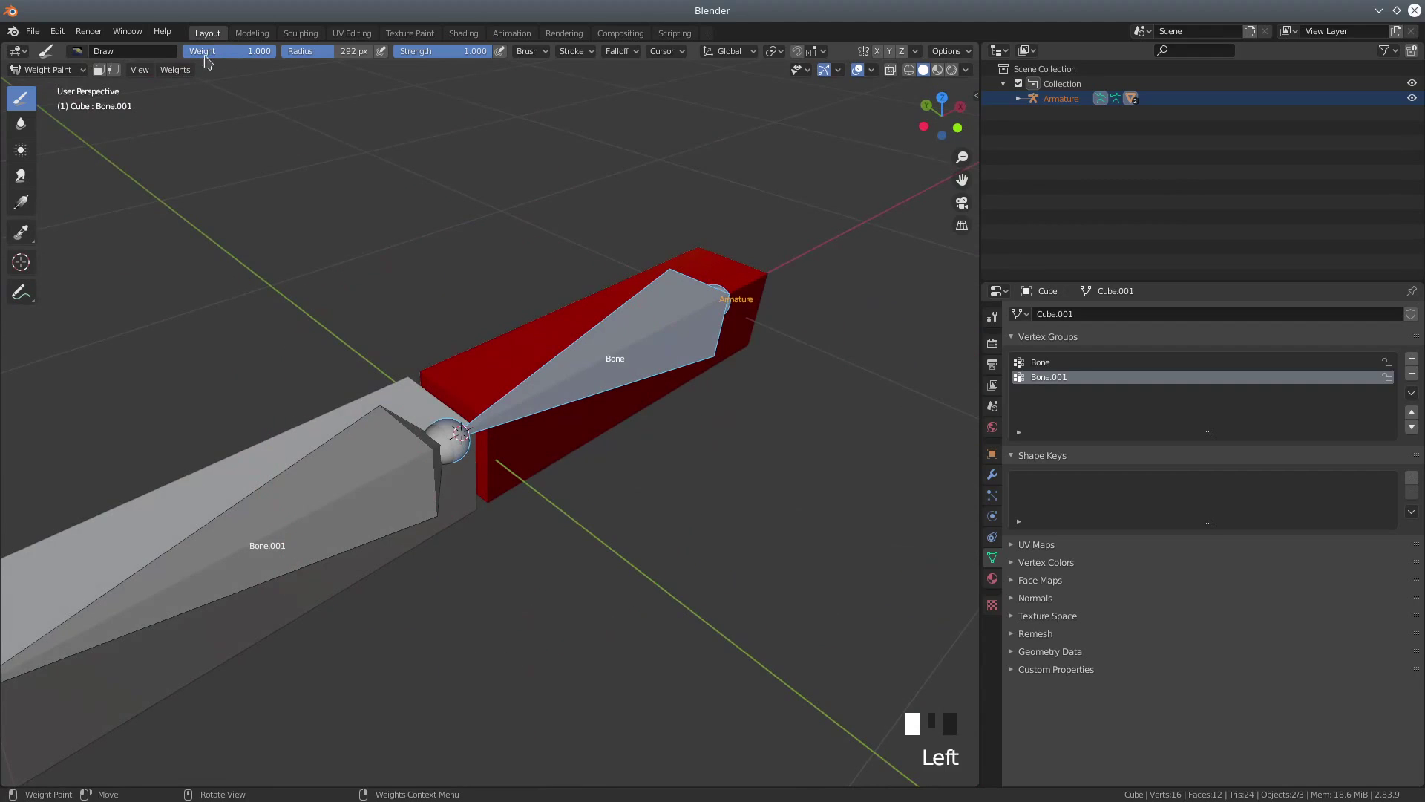
{"action": "scroll", "coordinate": [515, 432], "scroll_direction": "down", "scroll_amount": 2}
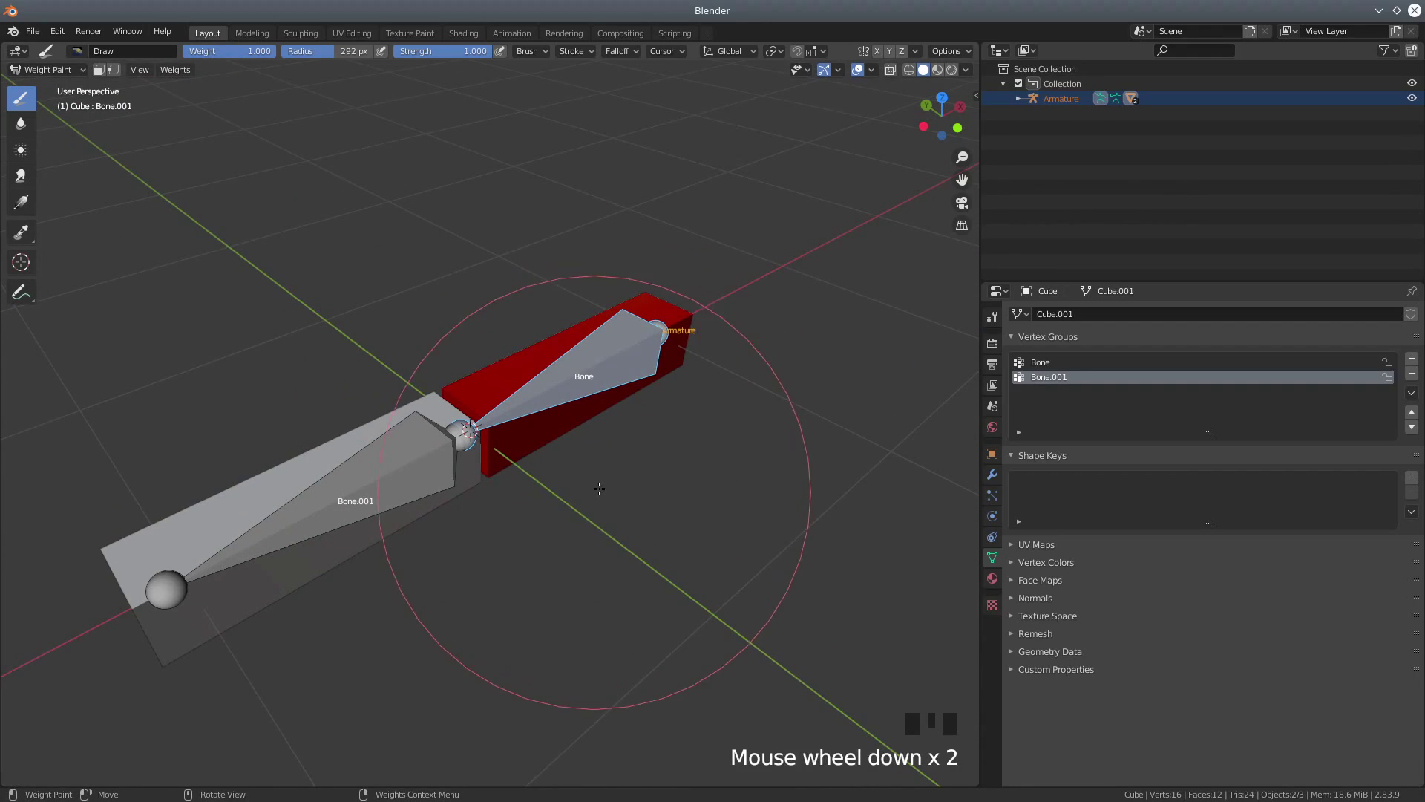
{"action": "right_click", "coordinate": [574, 496]}
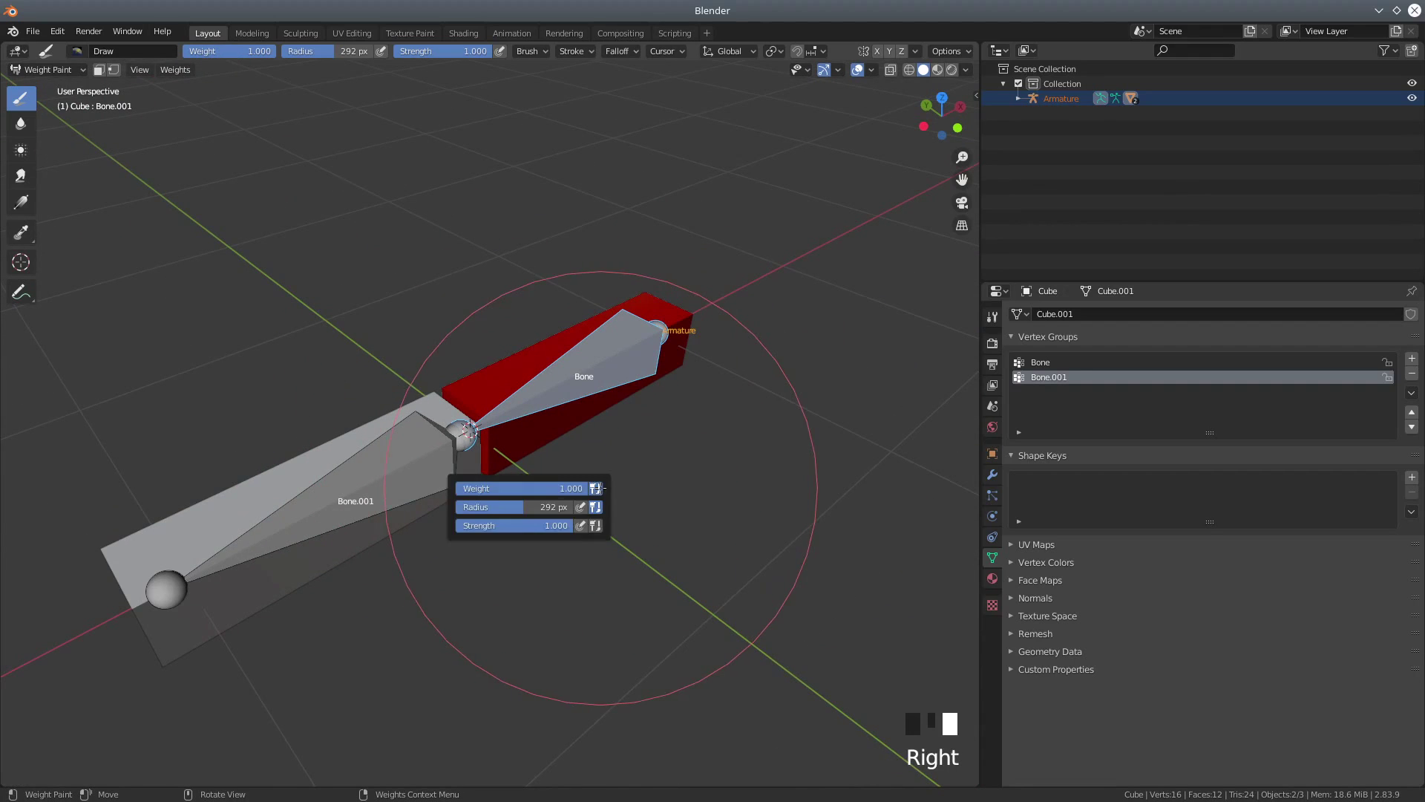
{"action": "left_click", "coordinate": [40, 72]}
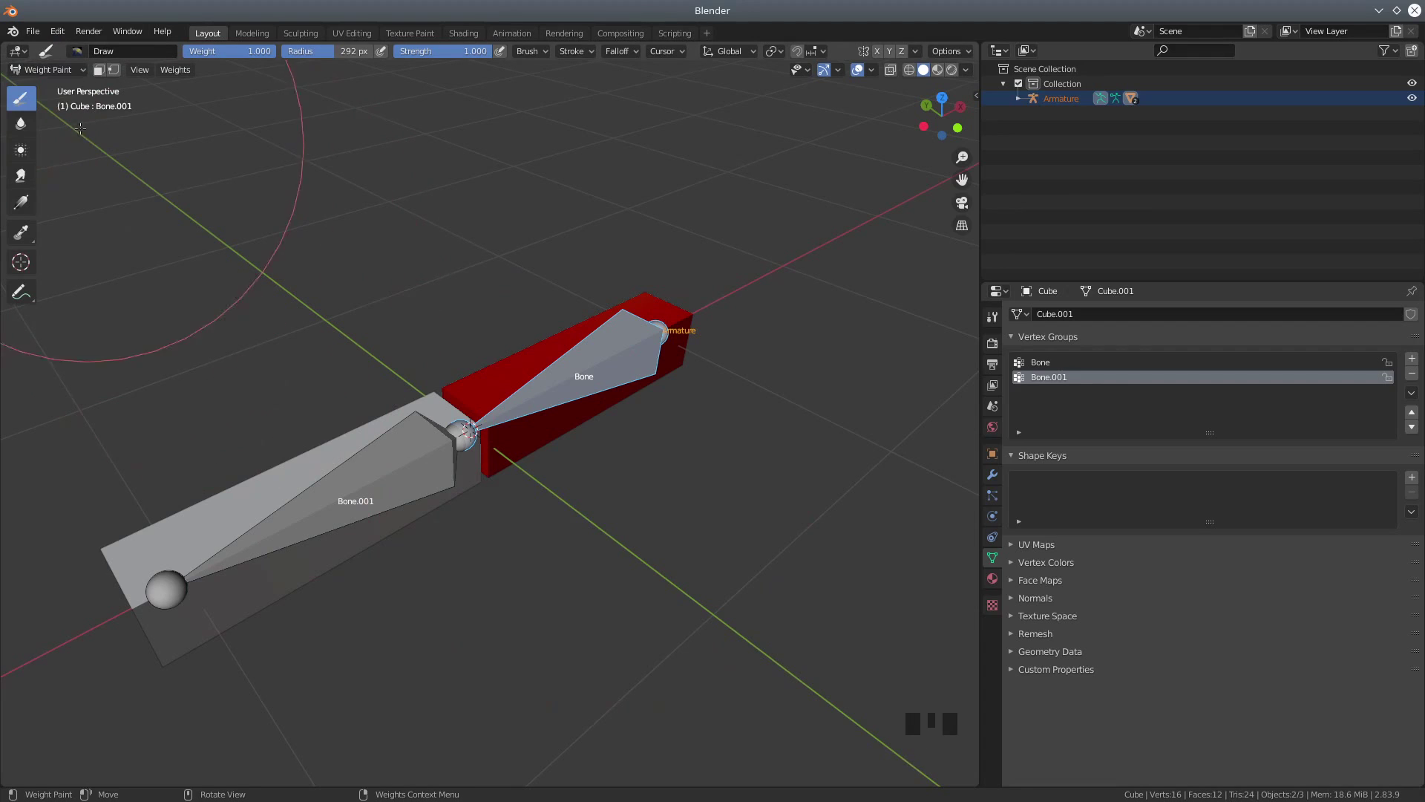
Return to Object Mode, select only the armature and switch it to Pose Mode.
{"action": "left_click", "coordinate": [46, 69]}
{"action": "left_click", "coordinate": [37, 81]}
{"action": "middle_click_drag", "start_coordinate": [615, 483], "coordinate": [569, 446]}
{"action": "left_click", "coordinate": [566, 474]}
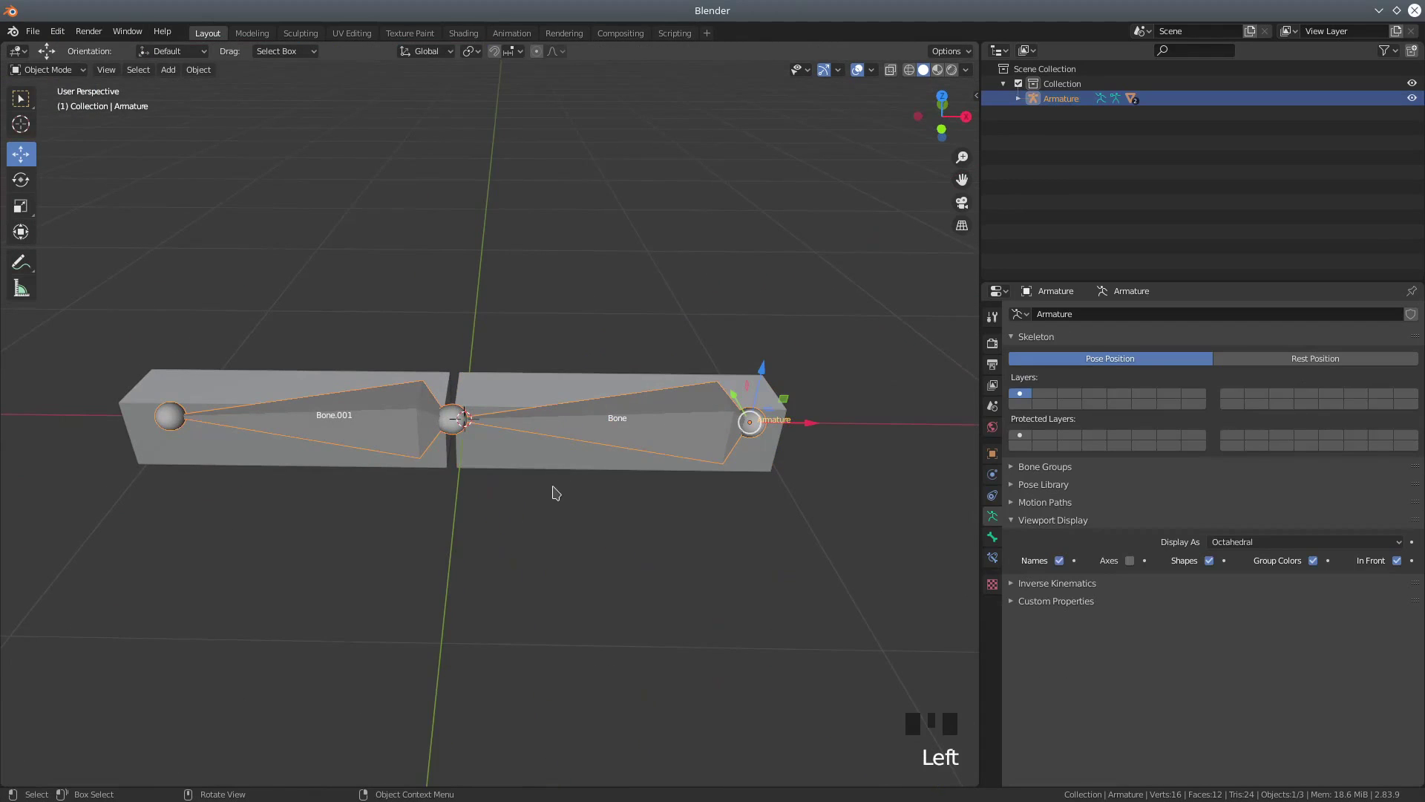
{"action": "left_click", "coordinate": [49, 73]}
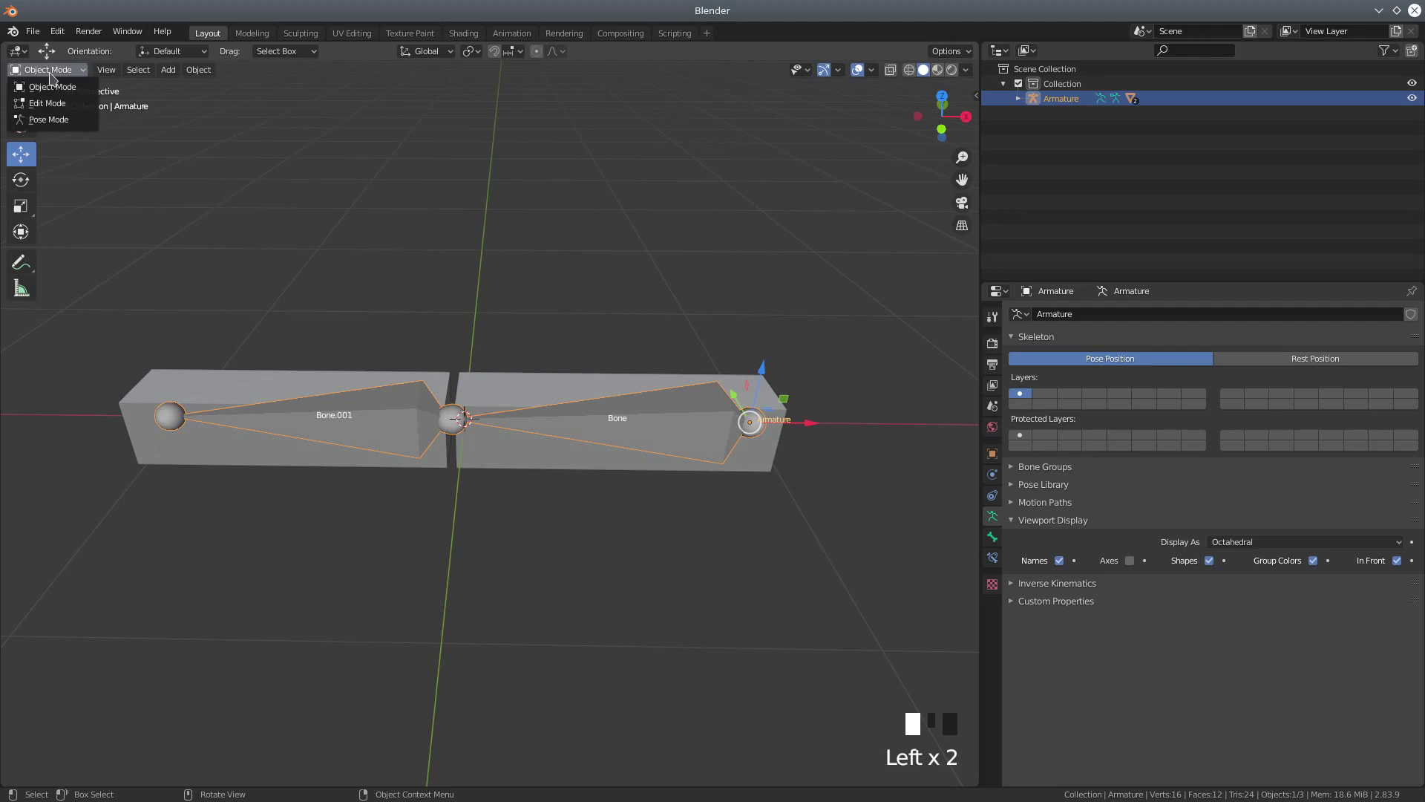
{"action": "left_click", "coordinate": [49, 119]}
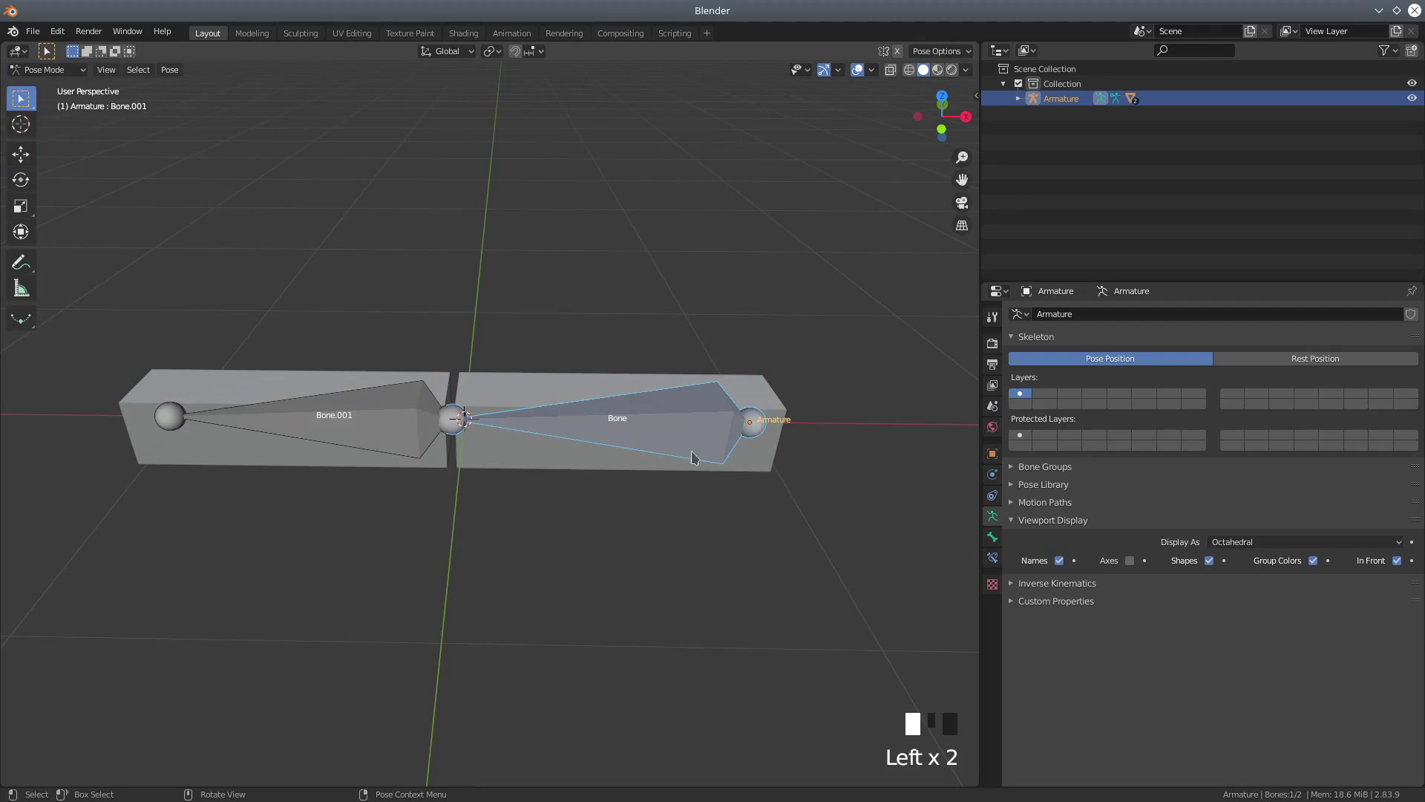
Test the deformation in front view by rotating the parent bone and Bone.001 one at a time, cancelling each rotation.
{"action": "key", "text": "KP_3"}
{"action": "key", "text": "KP_1"}
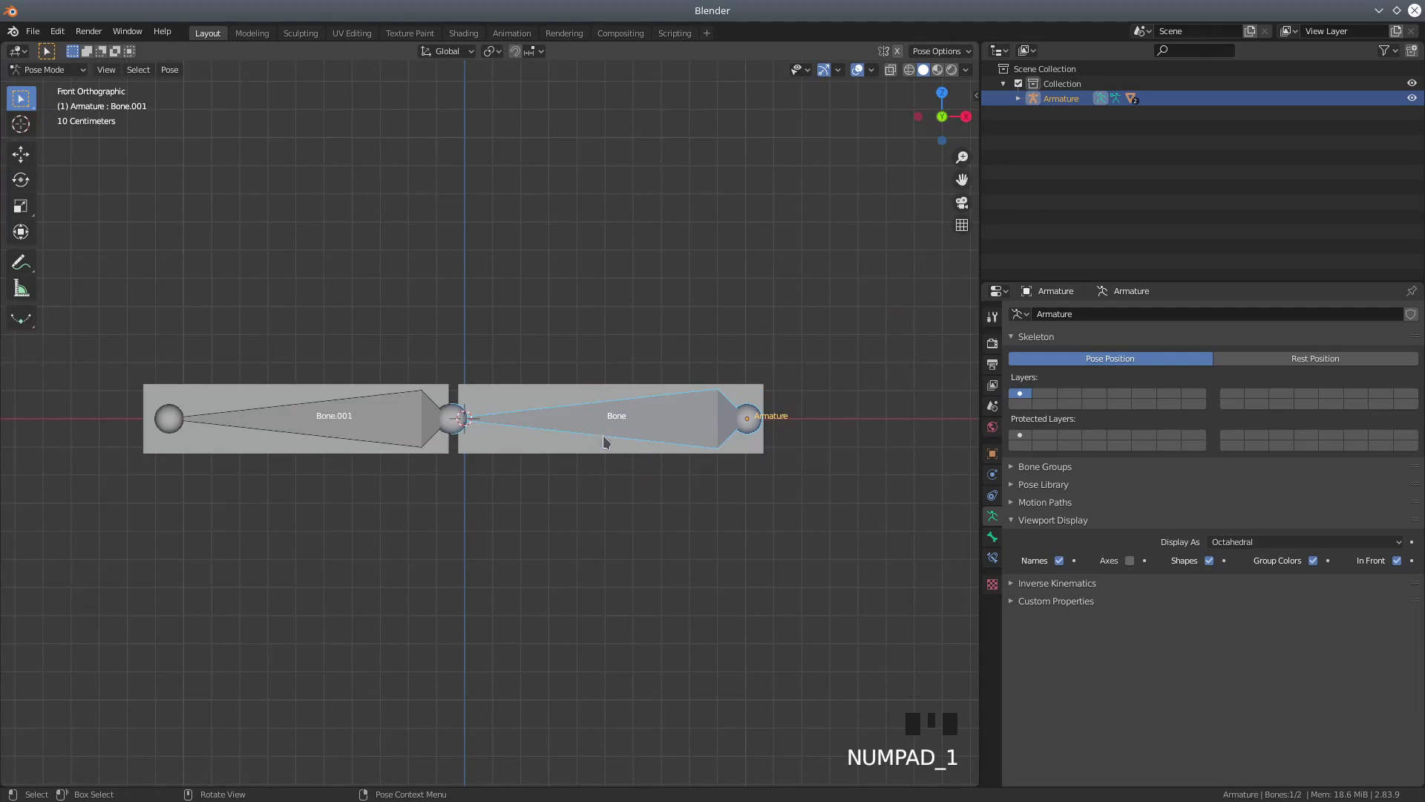
{"action": "key", "text": "r"}
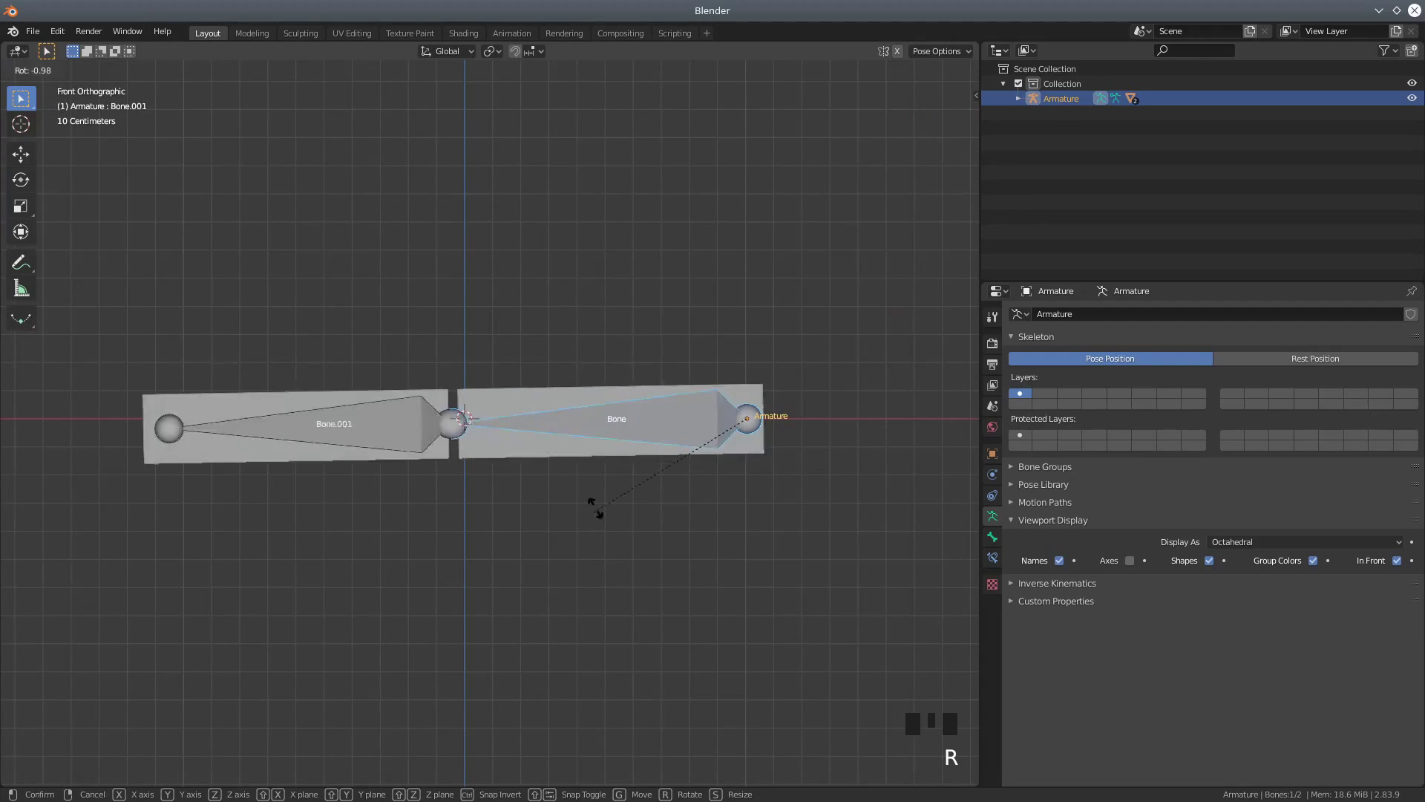
{"action": "right_click", "coordinate": [637, 449]}
{"action": "left_click", "coordinate": [393, 449]}
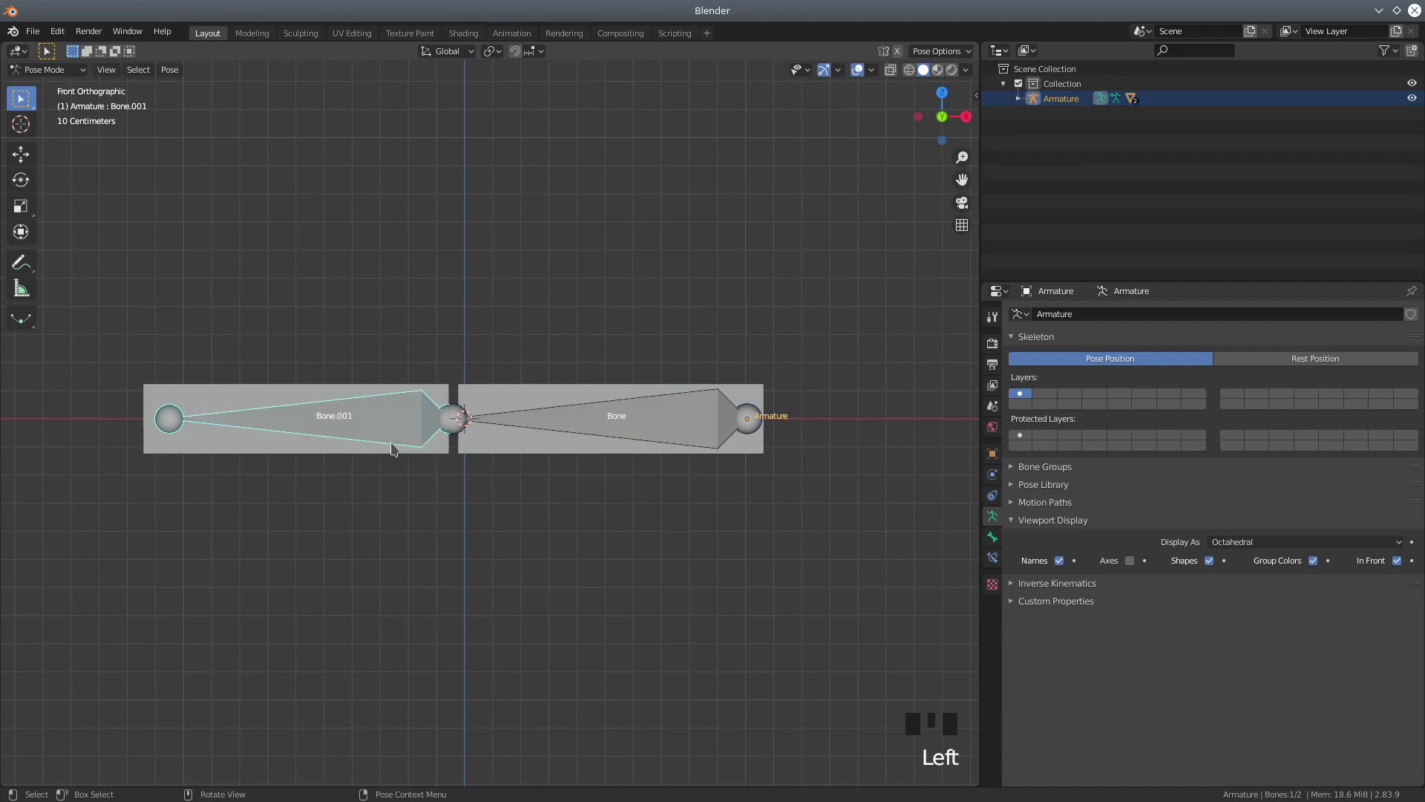
{"action": "key", "text": "r"}
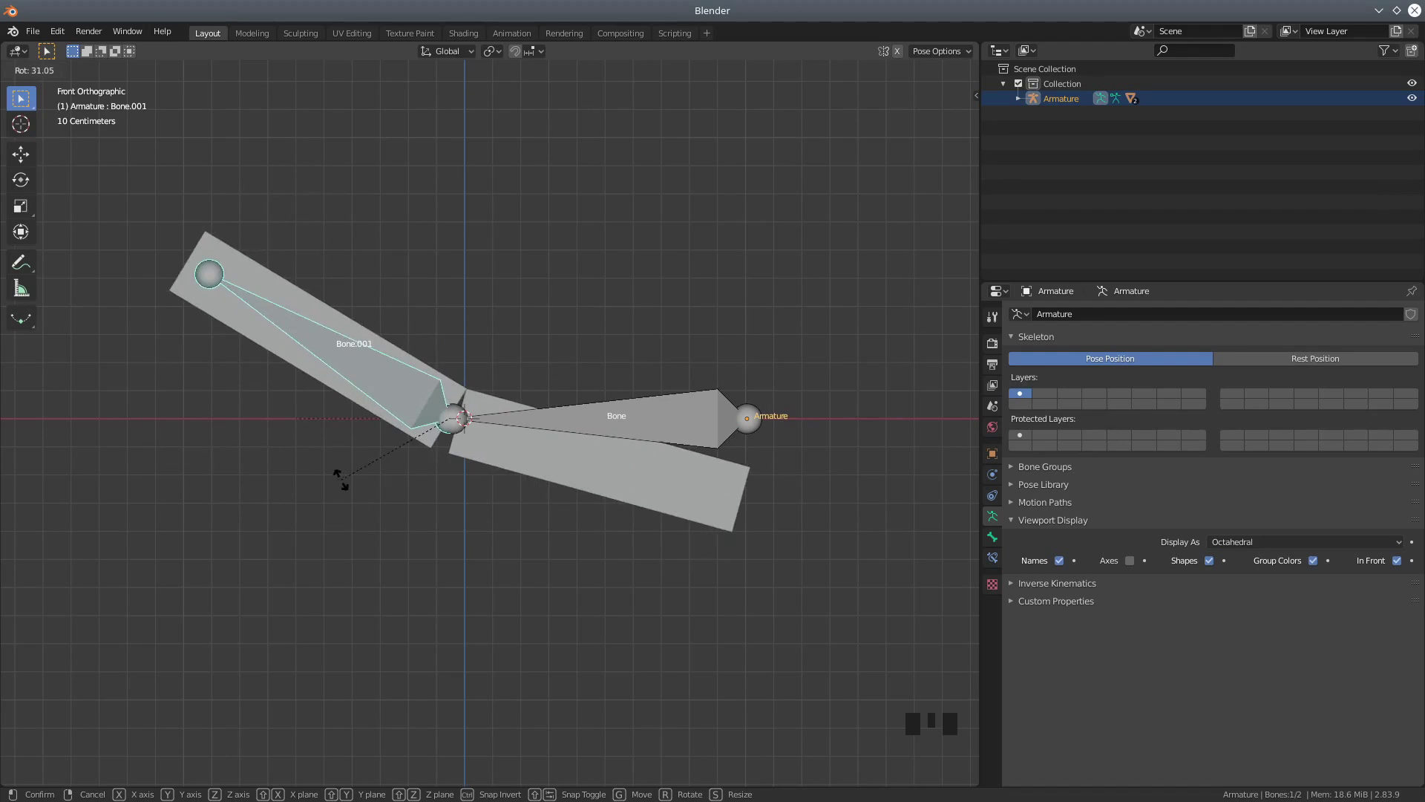
{"action": "key", "text": "Escape"}
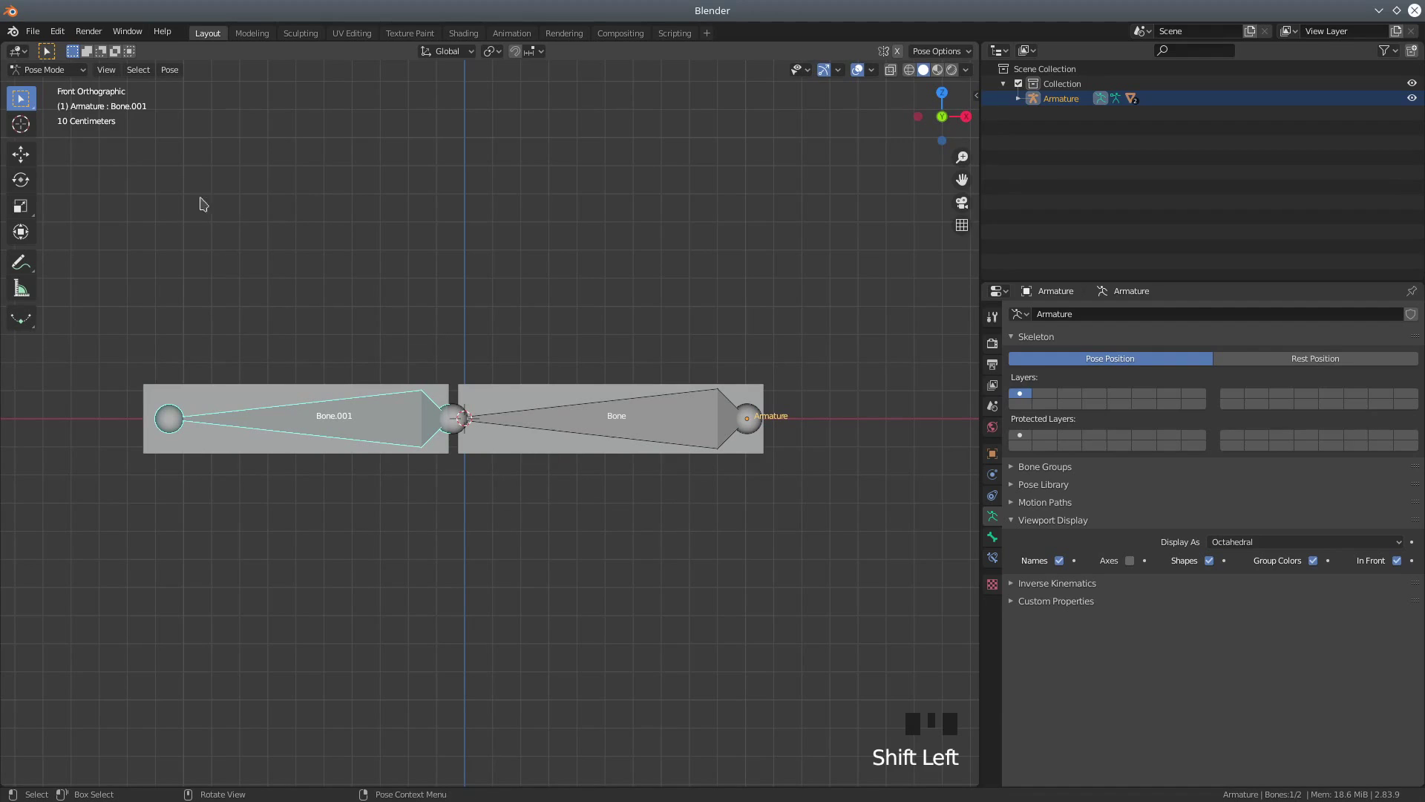
Back in Object Mode, select the armature together with the parent bone's box and enter Weight Paint mode.
{"action": "left_click", "coordinate": [35, 69]}
{"action": "left_click", "coordinate": [46, 85]}
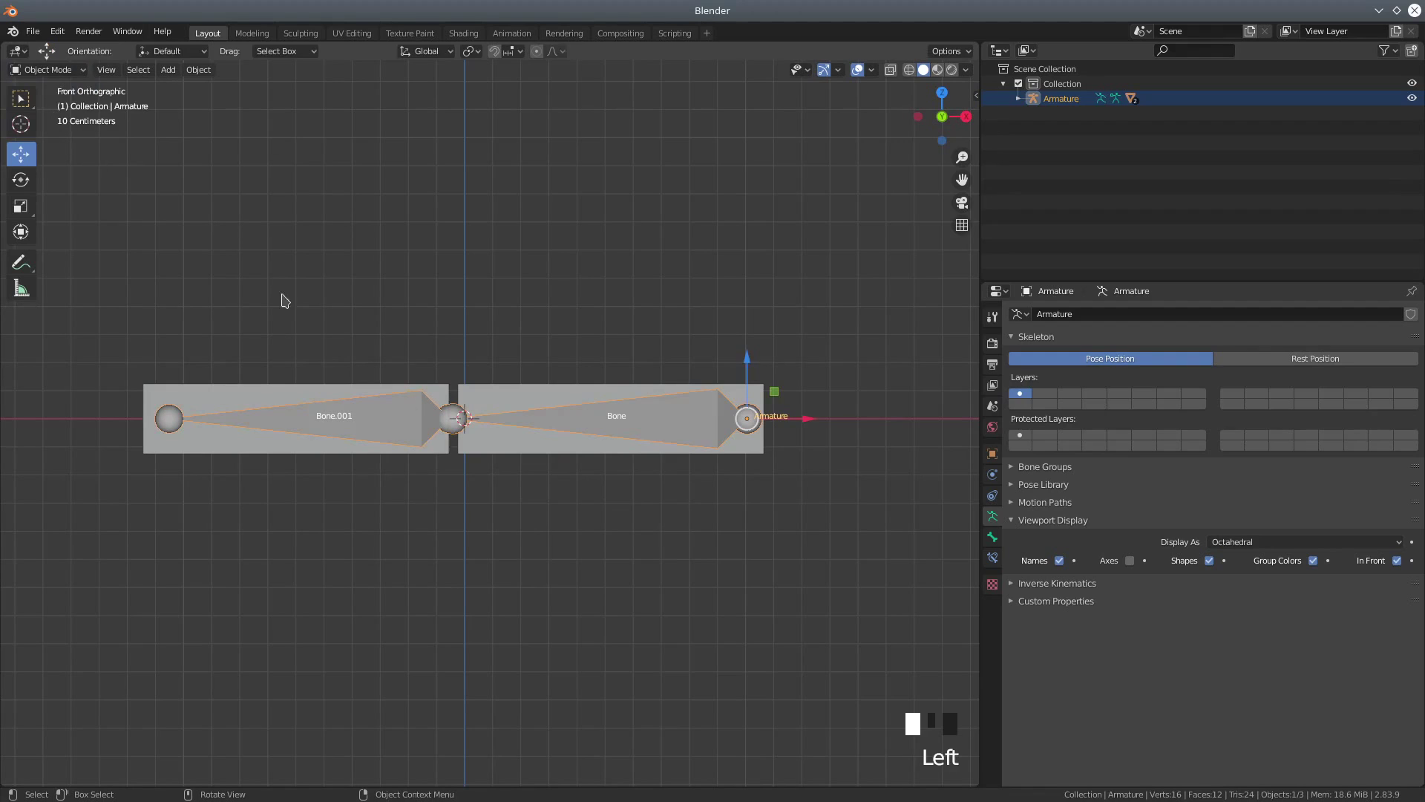
{"action": "left_click", "coordinate": [413, 430]}
{"action": "left_click", "coordinate": [429, 425]}
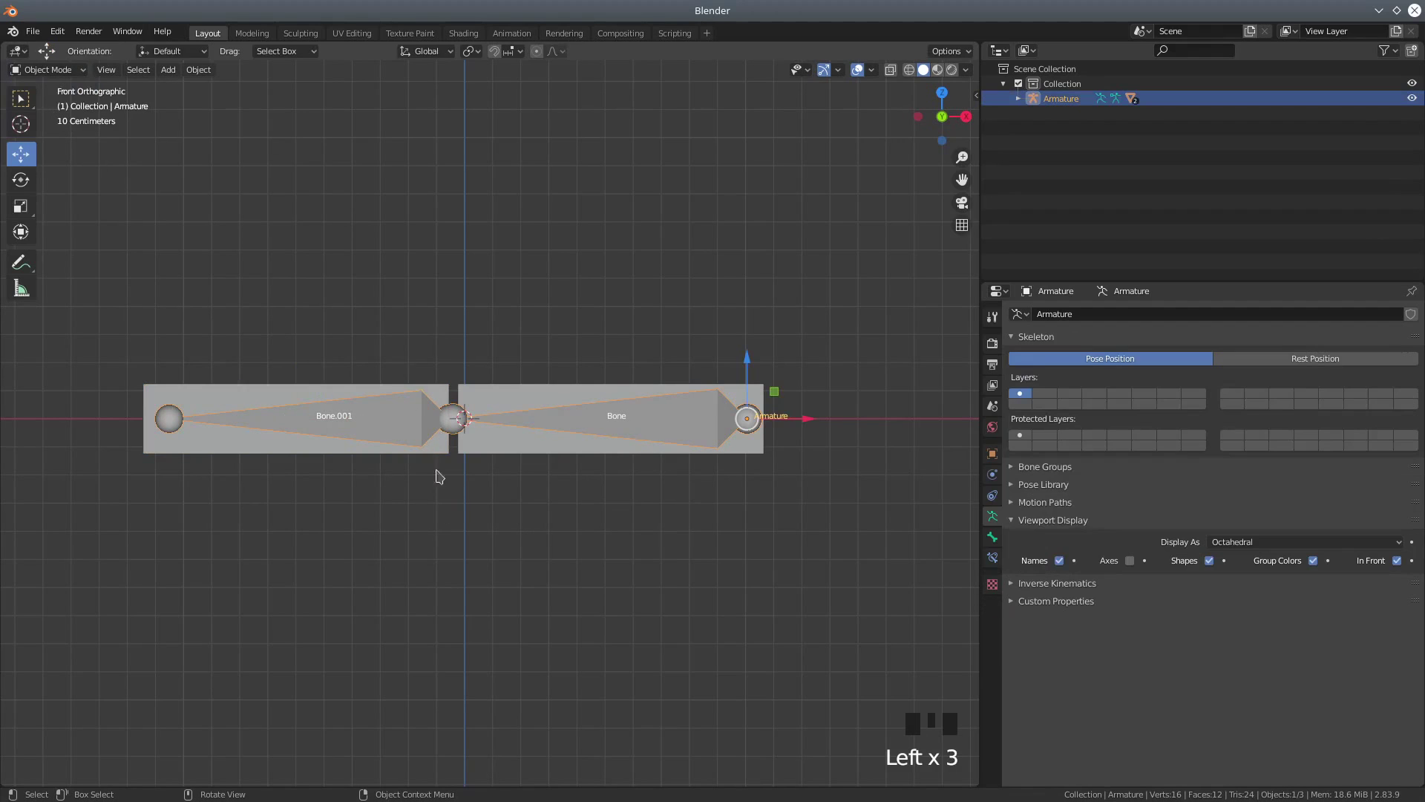
{"action": "left_click", "coordinate": [546, 450], "text": "shift"}
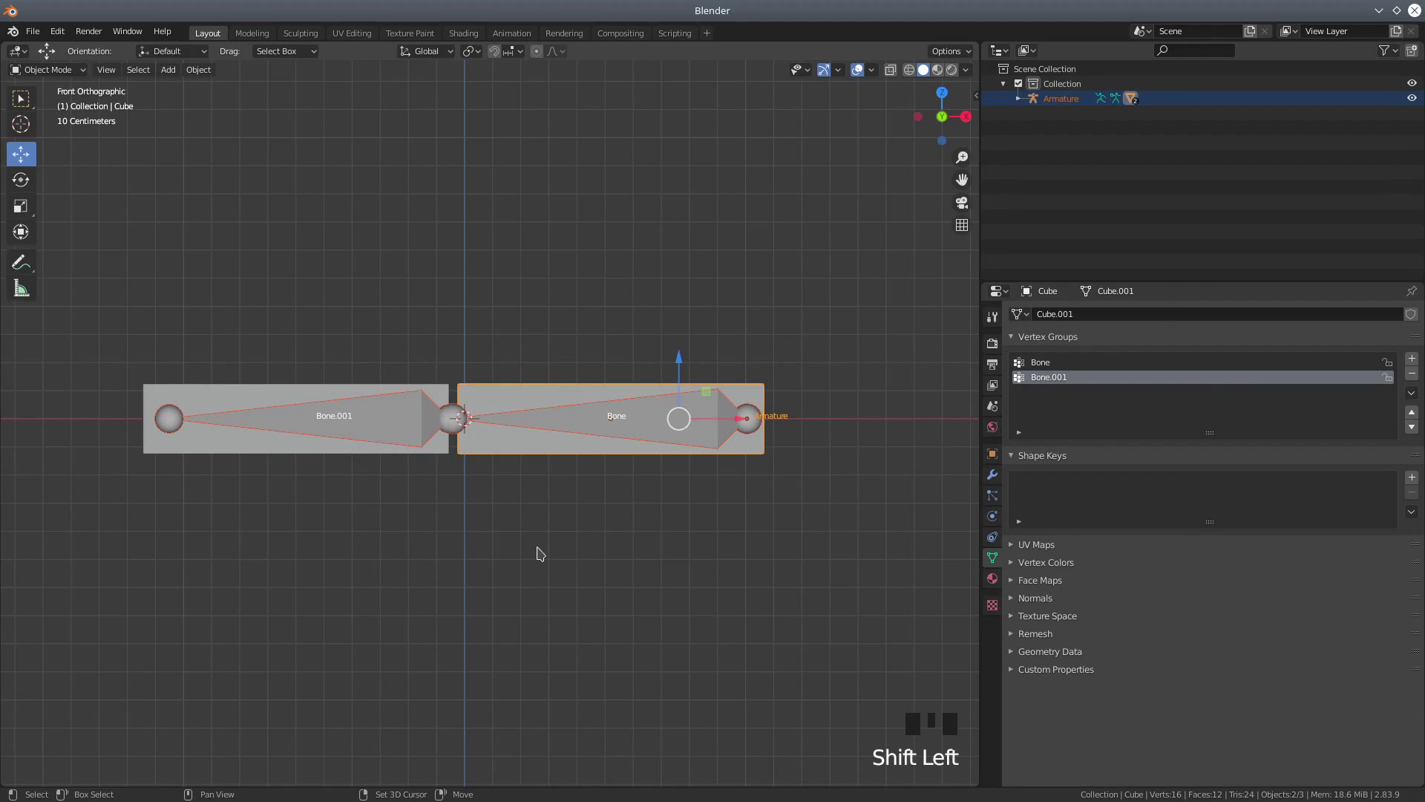
{"action": "middle_click_drag", "start_coordinate": [502, 517], "coordinate": [538, 426]}
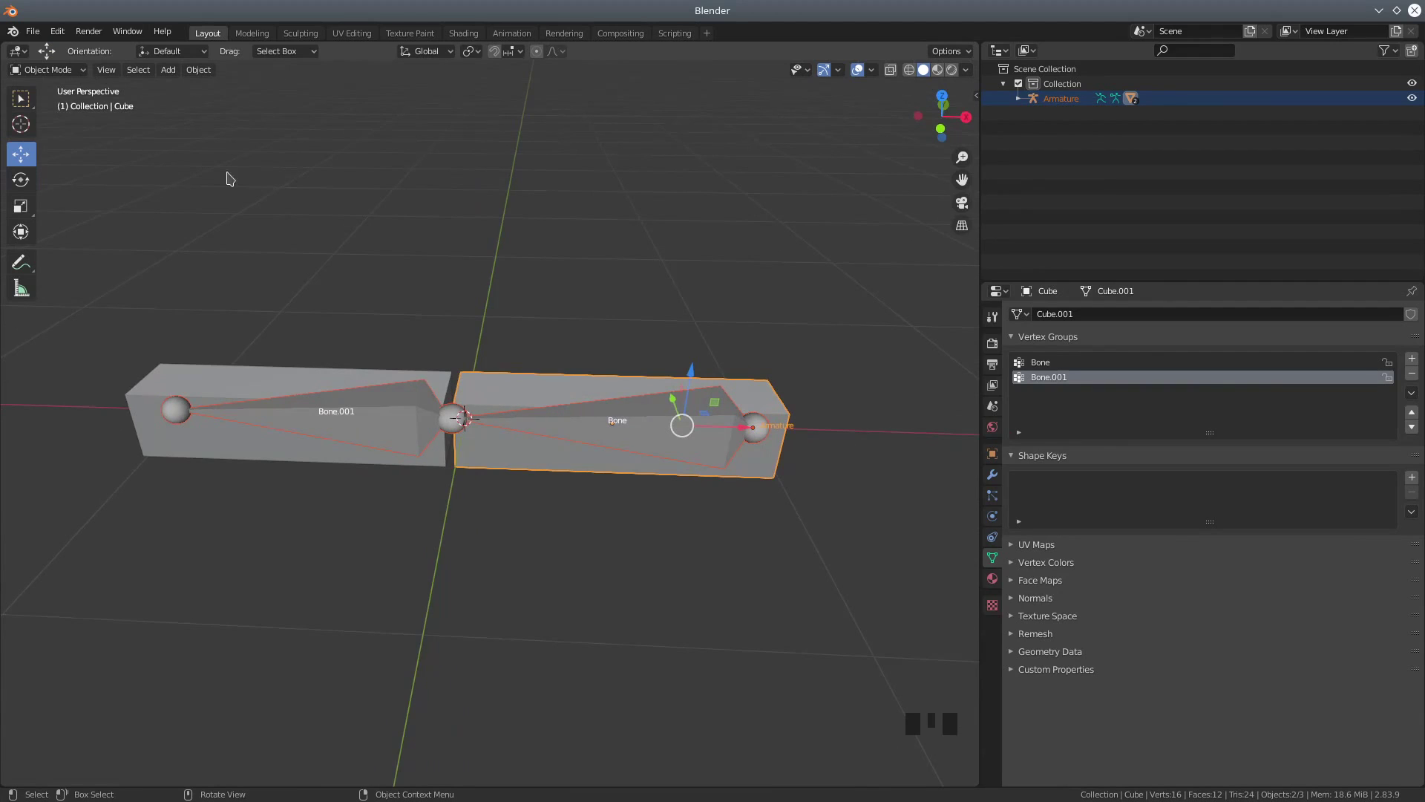
{"action": "left_click", "coordinate": [42, 72]}
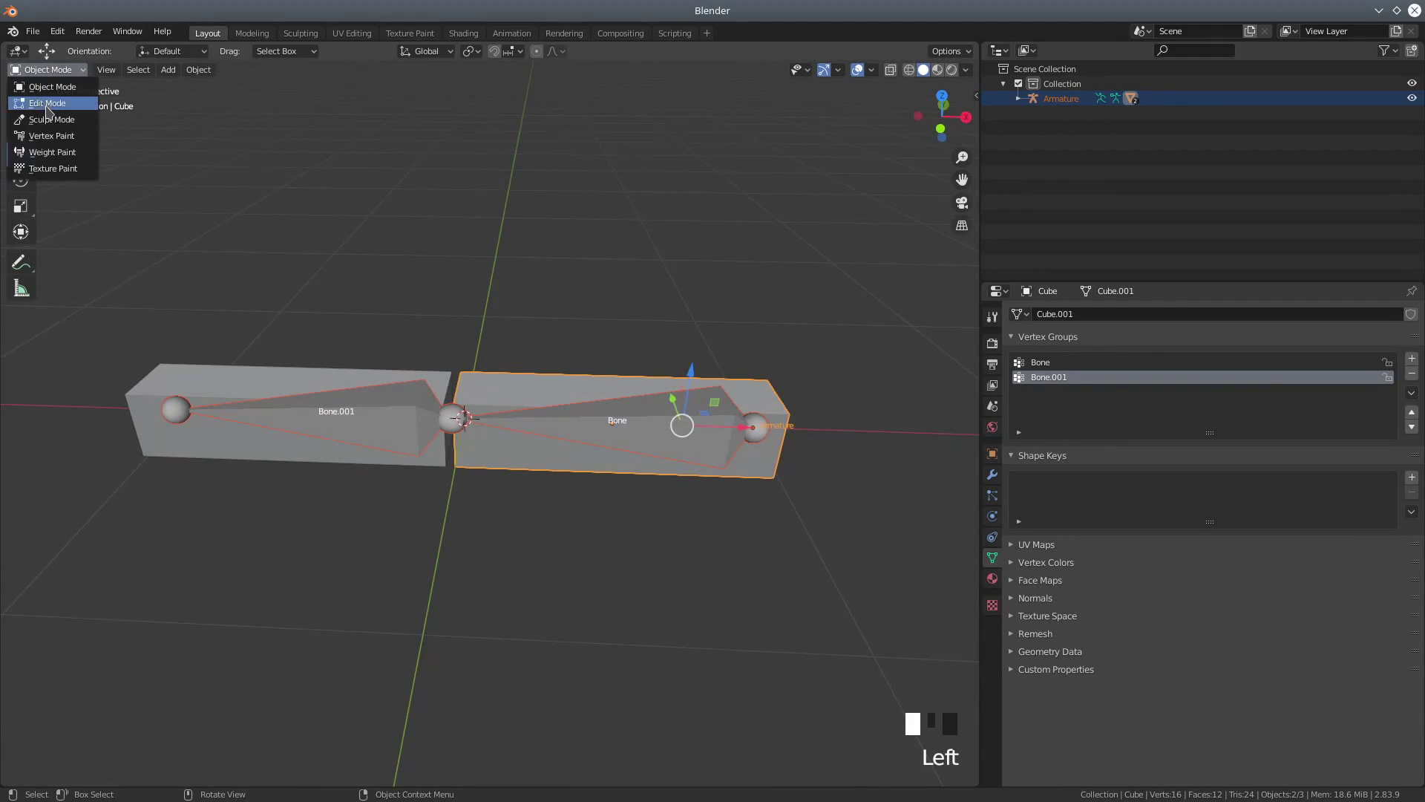
{"action": "left_click", "coordinate": [56, 154]}
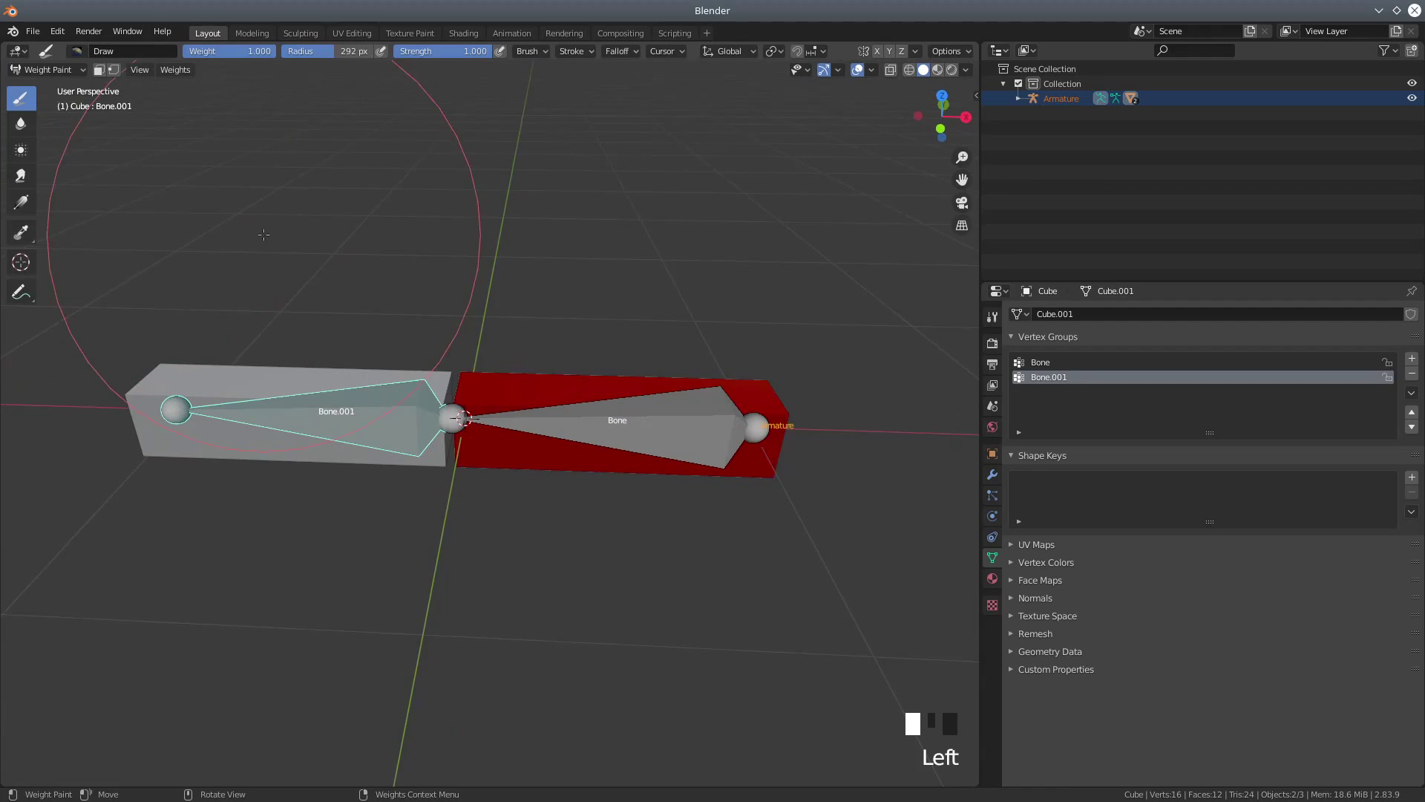
Set the brush weight to 0.000 and paint out Bone.001's influence on the near side corners of the parent bone's box.
{"action": "scroll", "coordinate": [379, 575], "scroll_direction": "up", "scroll_amount": 2}
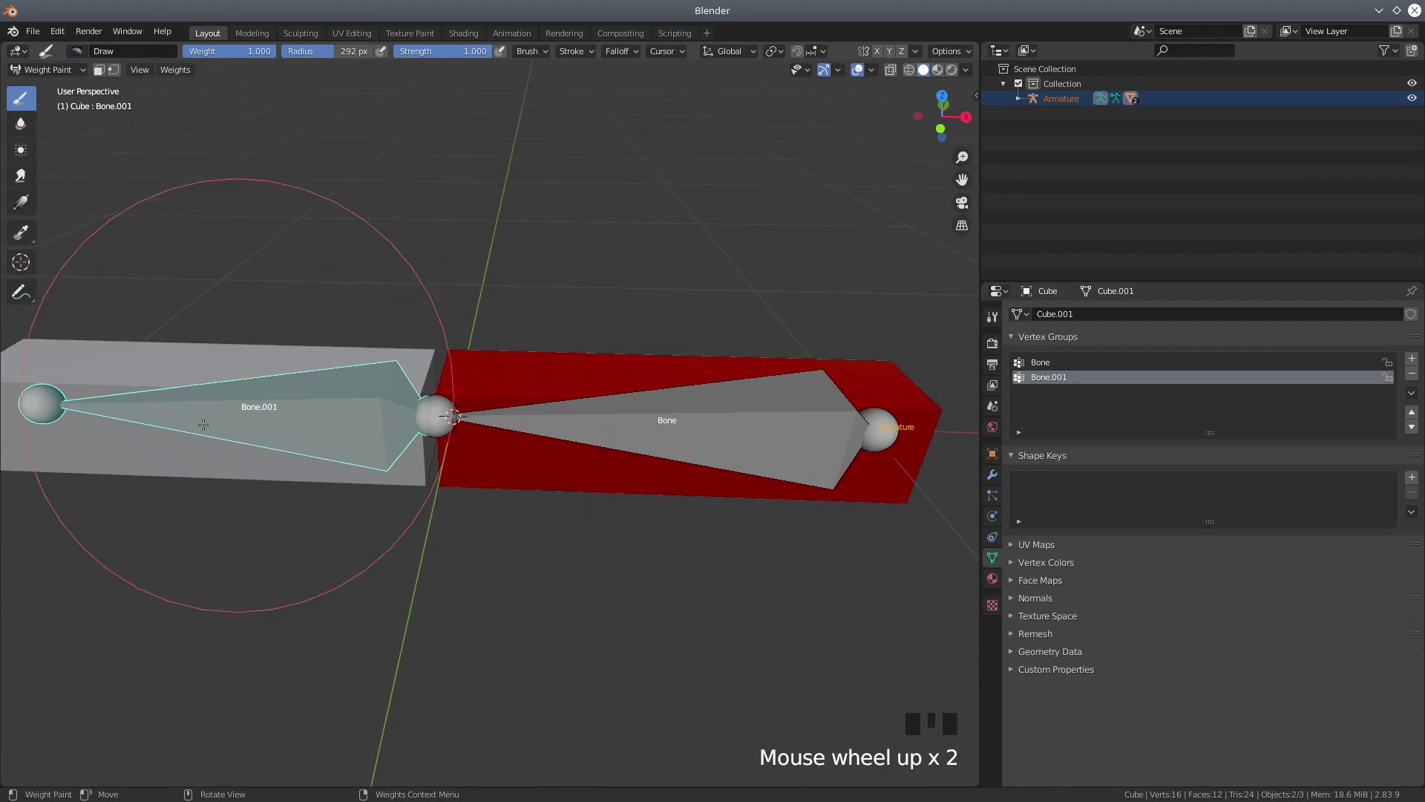
{"action": "middle_click_drag", "start_coordinate": [301, 427], "coordinate": [564, 412]}
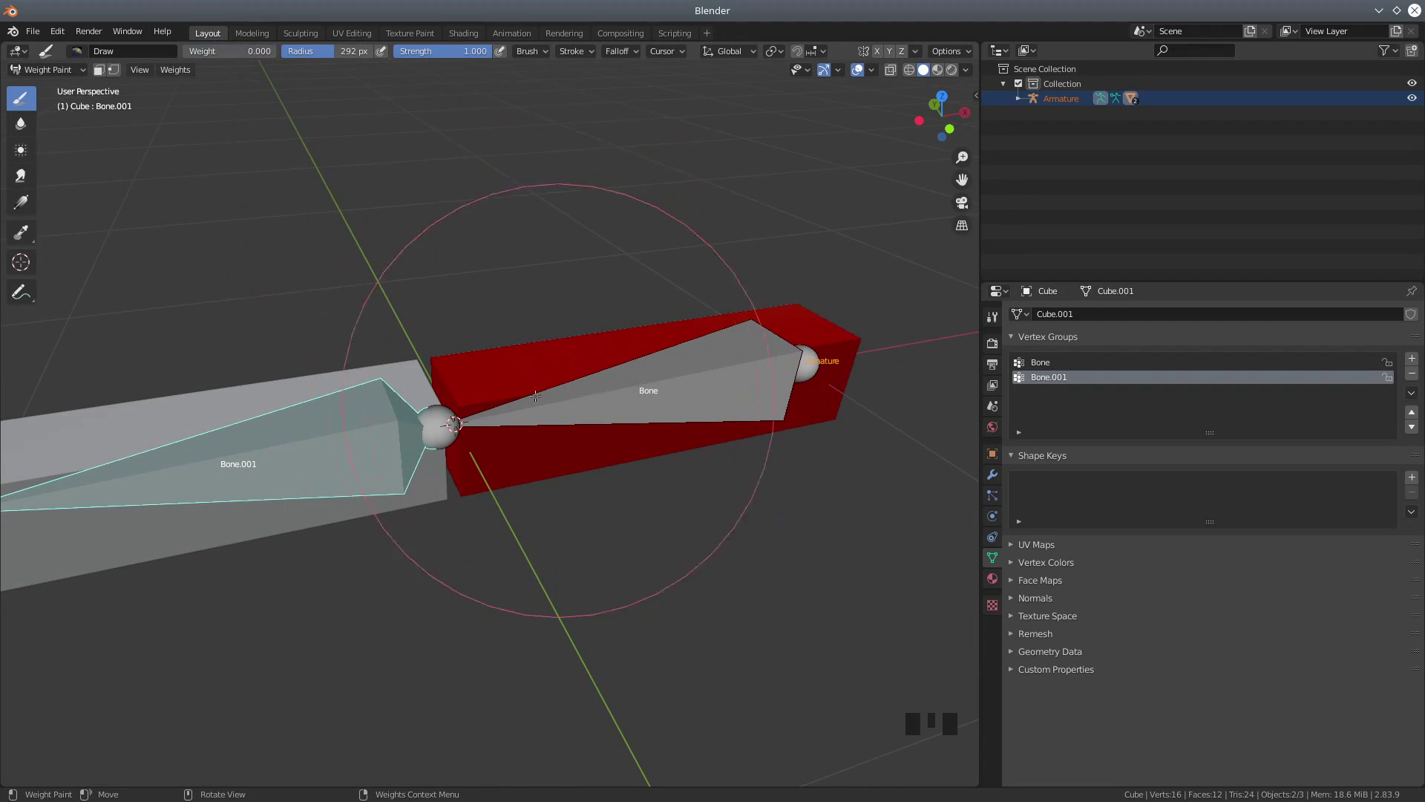
{"action": "left_click", "coordinate": [467, 403]}
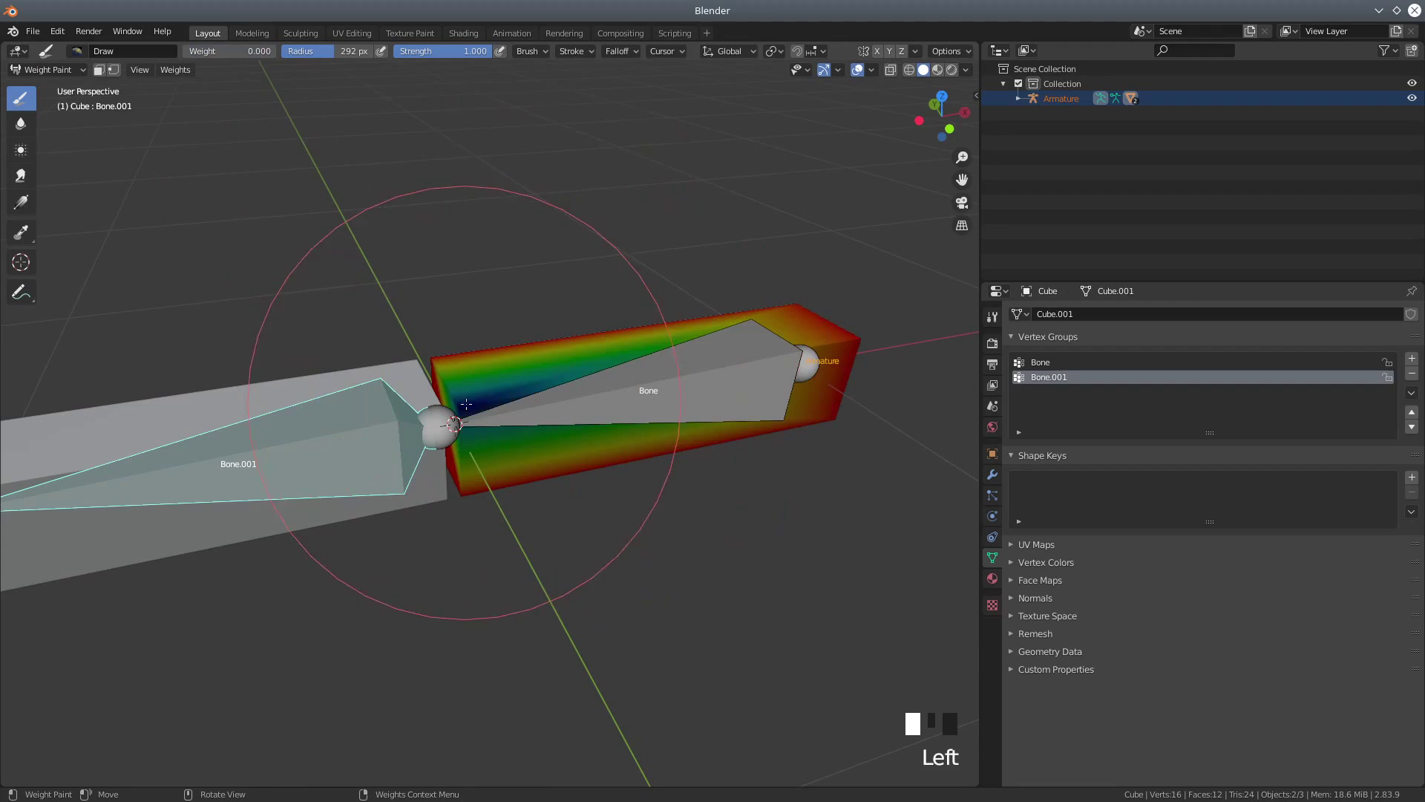
{"action": "left_click", "coordinate": [855, 340]}
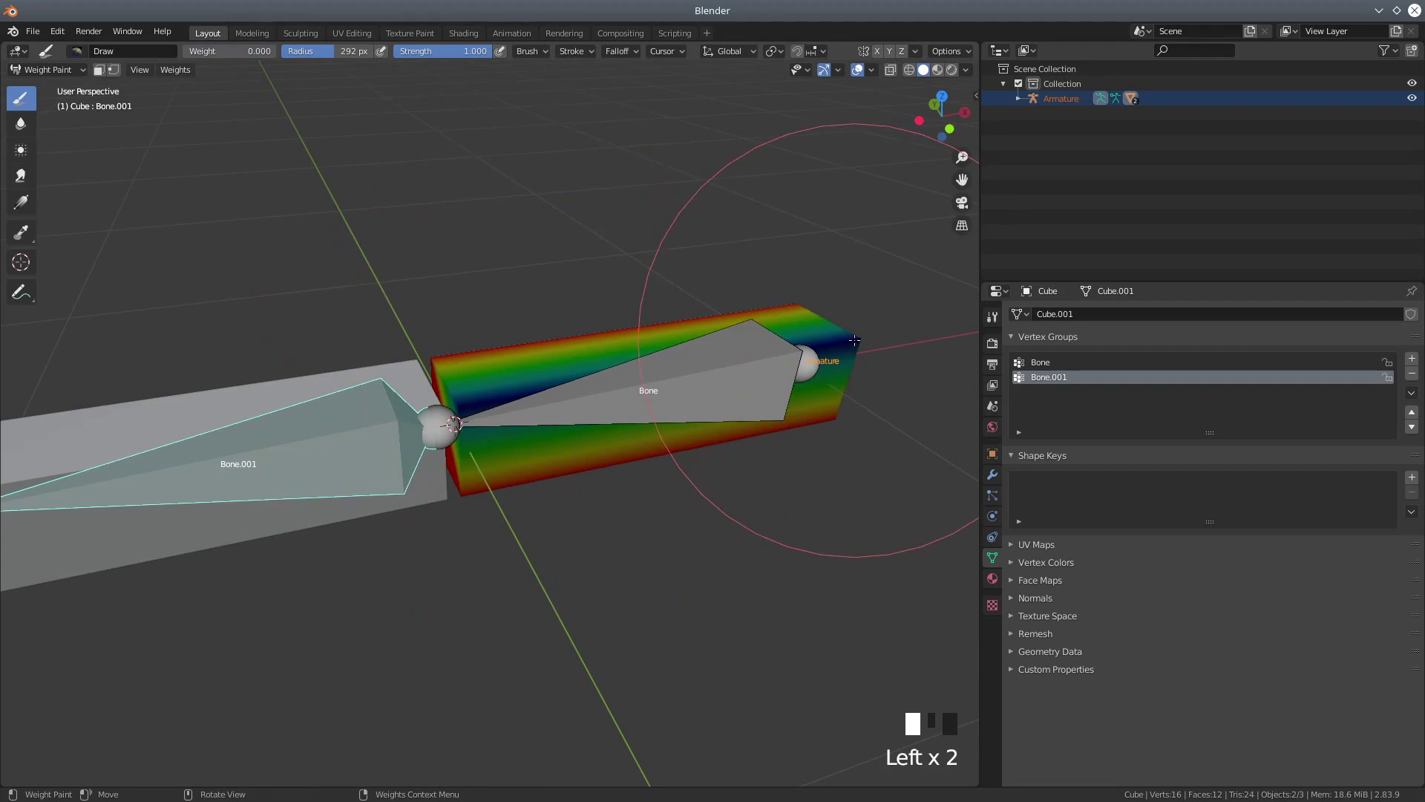
{"action": "left_click", "coordinate": [831, 417]}
{"action": "left_click", "coordinate": [459, 492]}
Paint weight 0.000 for Bone.001 over the far side and outer end corners of the parent bone's box.
{"action": "mouse_move", "coordinate": [433, 379]}
{"action": "middle_mouse_down"}
{"action": "mouse_move", "coordinate": [526, 430]}
{"action": "mouse_move", "coordinate": [483, 490]}
{"action": "middle_mouse_up"}
{"action": "left_click", "coordinate": [478, 490]}
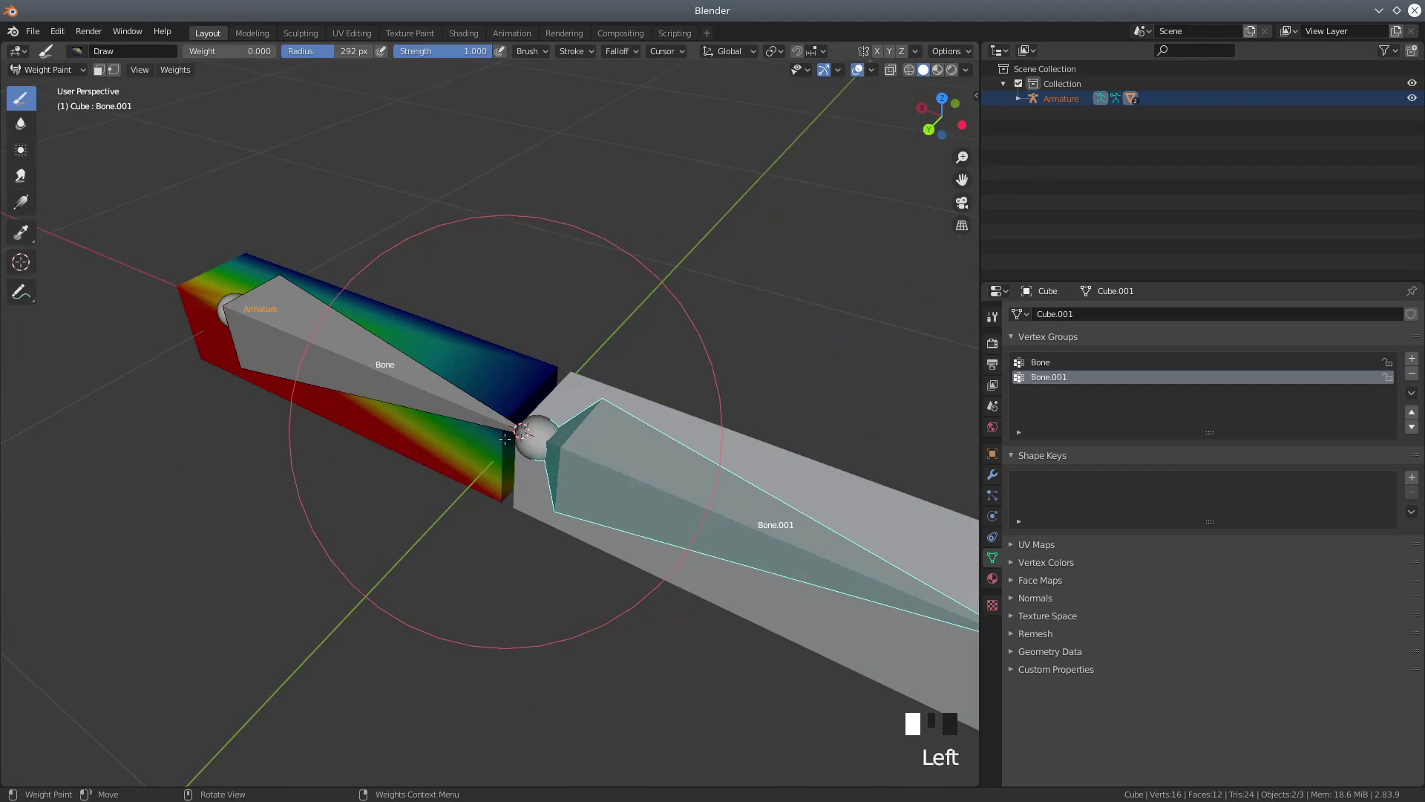
{"action": "left_click", "coordinate": [492, 493]}
{"action": "middle_click_drag", "start_coordinate": [185, 486], "coordinate": [256, 461]}
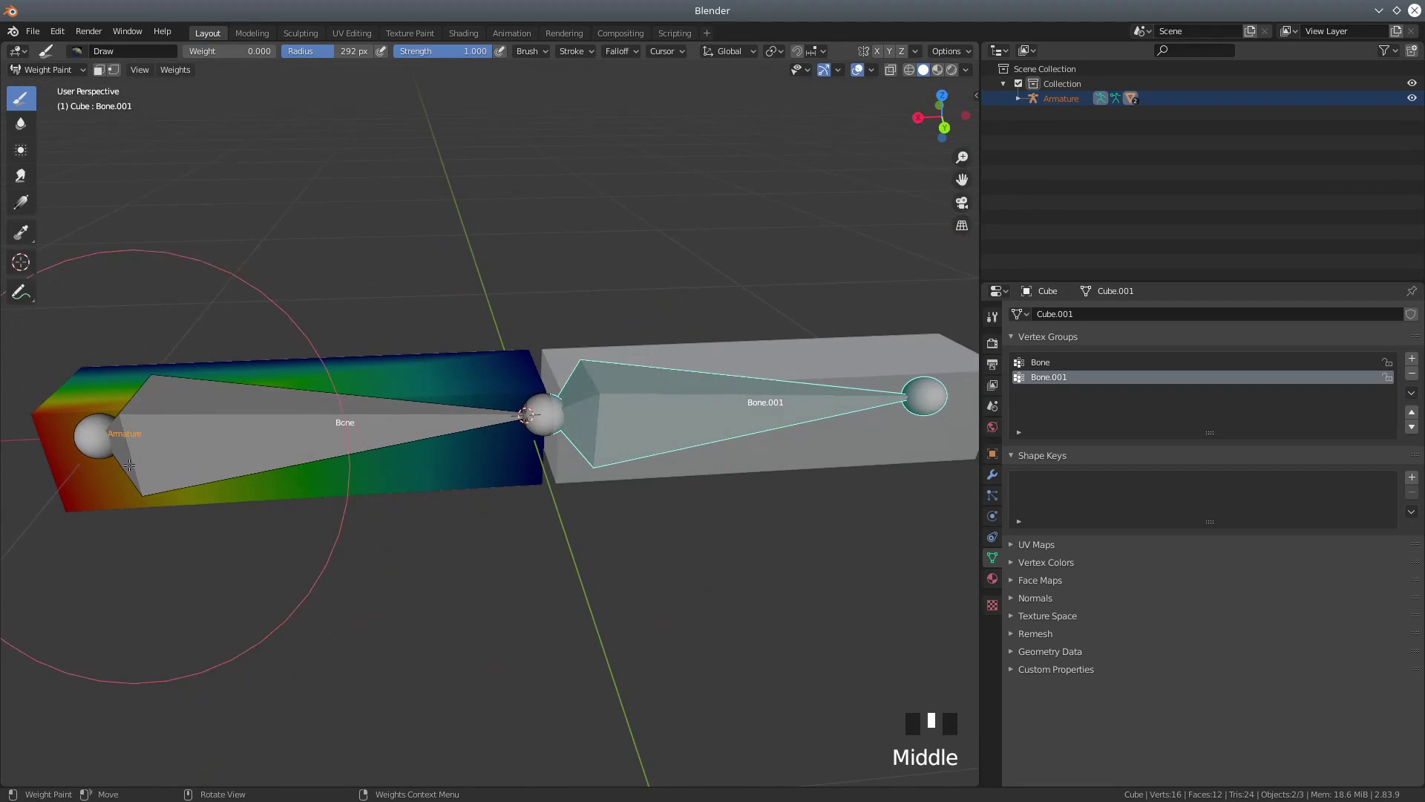
{"action": "left_click", "coordinate": [41, 417]}
{"action": "middle_click_drag", "start_coordinate": [111, 502], "coordinate": [210, 442]}
{"action": "mouse_move", "coordinate": [174, 443]}
{"action": "left_mouse_down"}
{"action": "mouse_move", "coordinate": [147, 441]}
{"action": "mouse_move", "coordinate": [228, 448]}
{"action": "left_mouse_up"}
{"action": "middle_click_drag", "start_coordinate": [229, 447], "coordinate": [436, 533]}
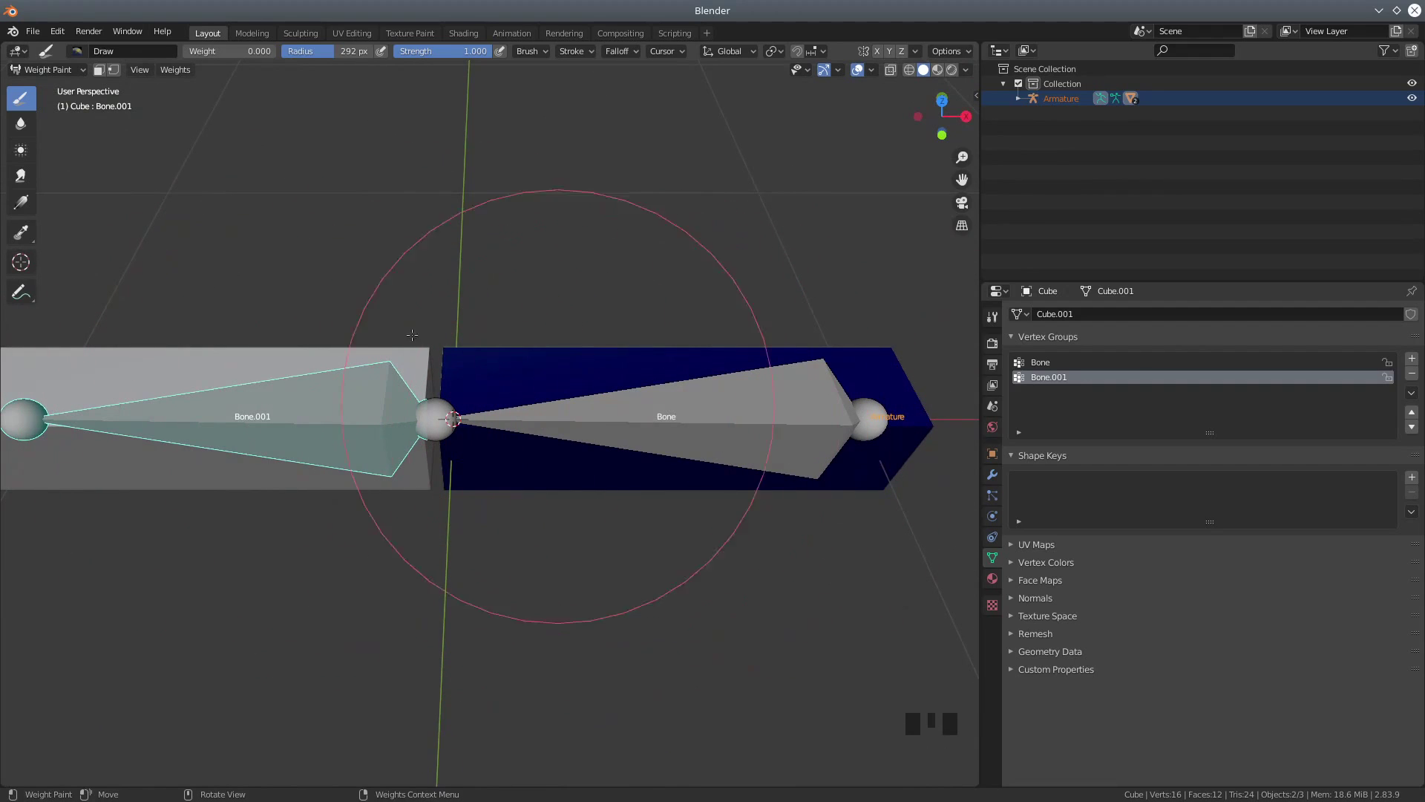
Leave Weight Paint mode, select the armature alone and put it in Pose Mode.
{"action": "left_click", "coordinate": [44, 69]}
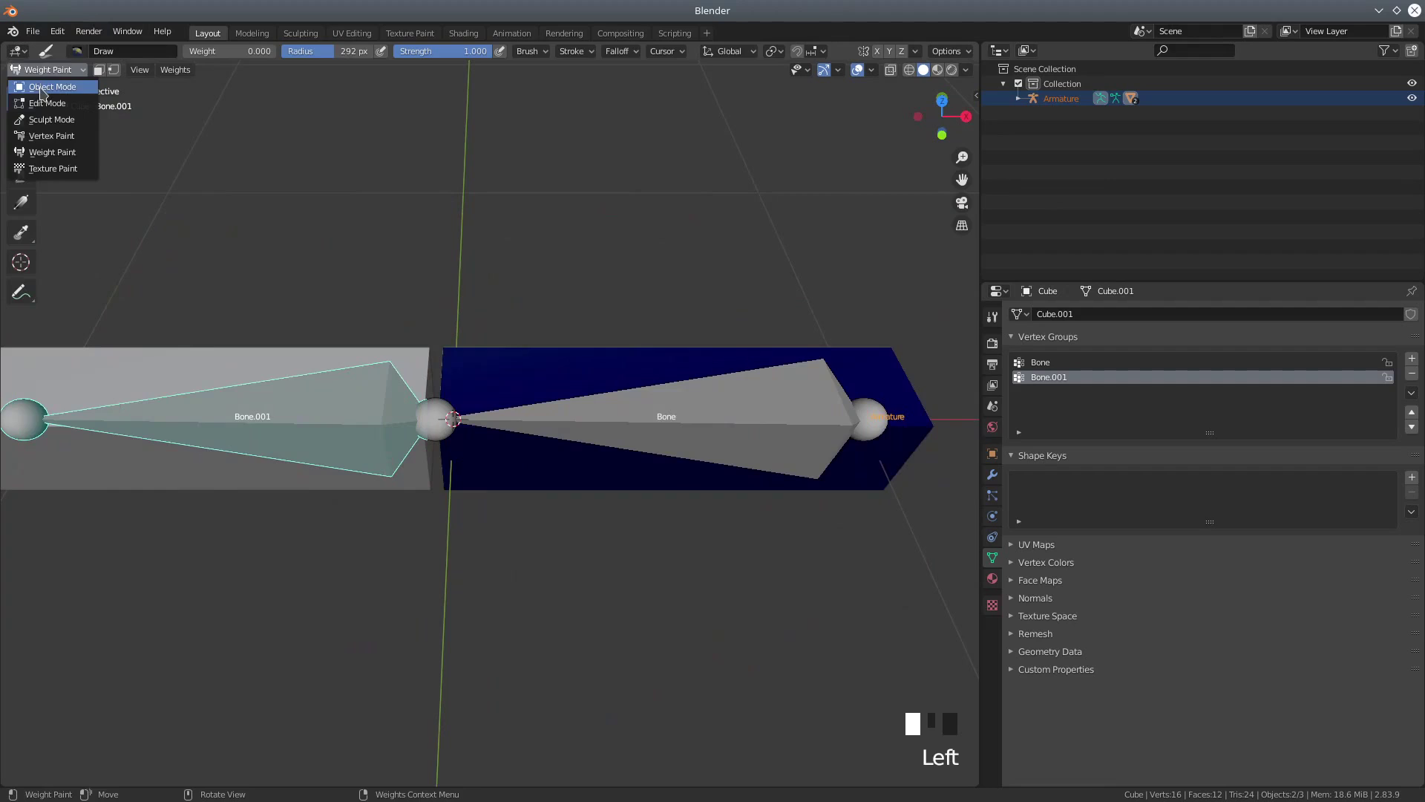
{"action": "left_click", "coordinate": [43, 86]}
{"action": "scroll", "coordinate": [355, 527], "scroll_direction": "down", "scroll_amount": 3}
{"action": "left_click", "coordinate": [348, 507]}
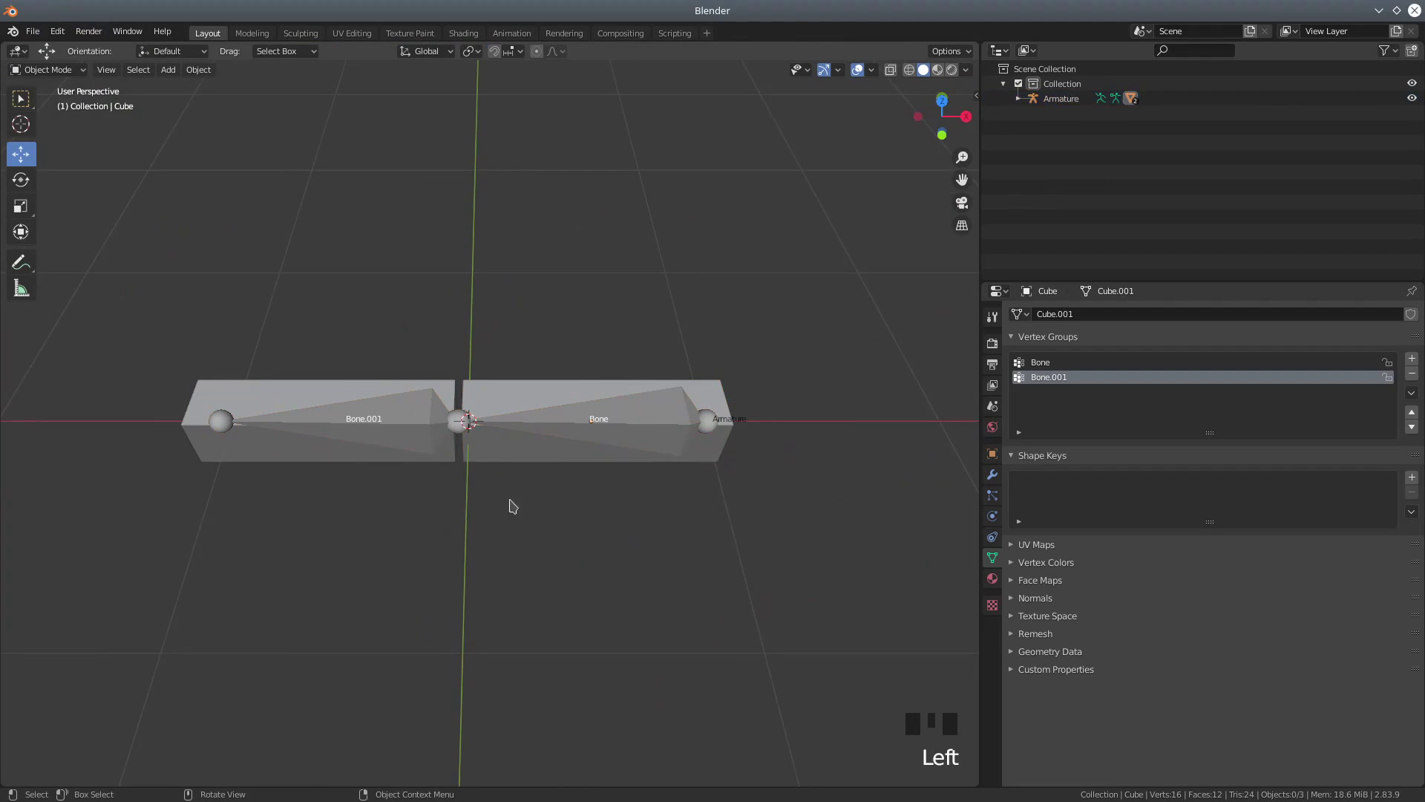
{"action": "double_click", "coordinate": [560, 430]}
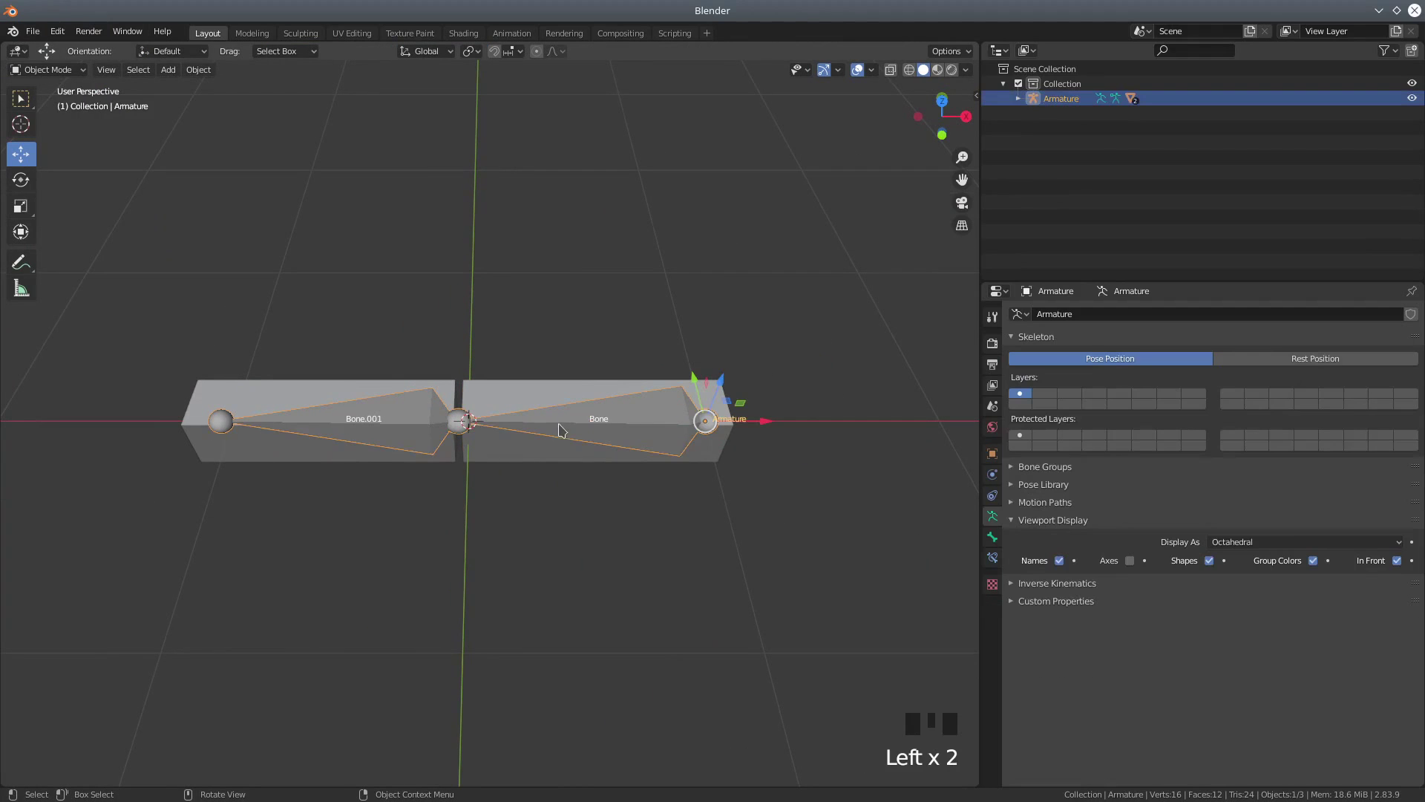
{"action": "left_click", "coordinate": [58, 74]}
{"action": "left_click", "coordinate": [48, 123]}
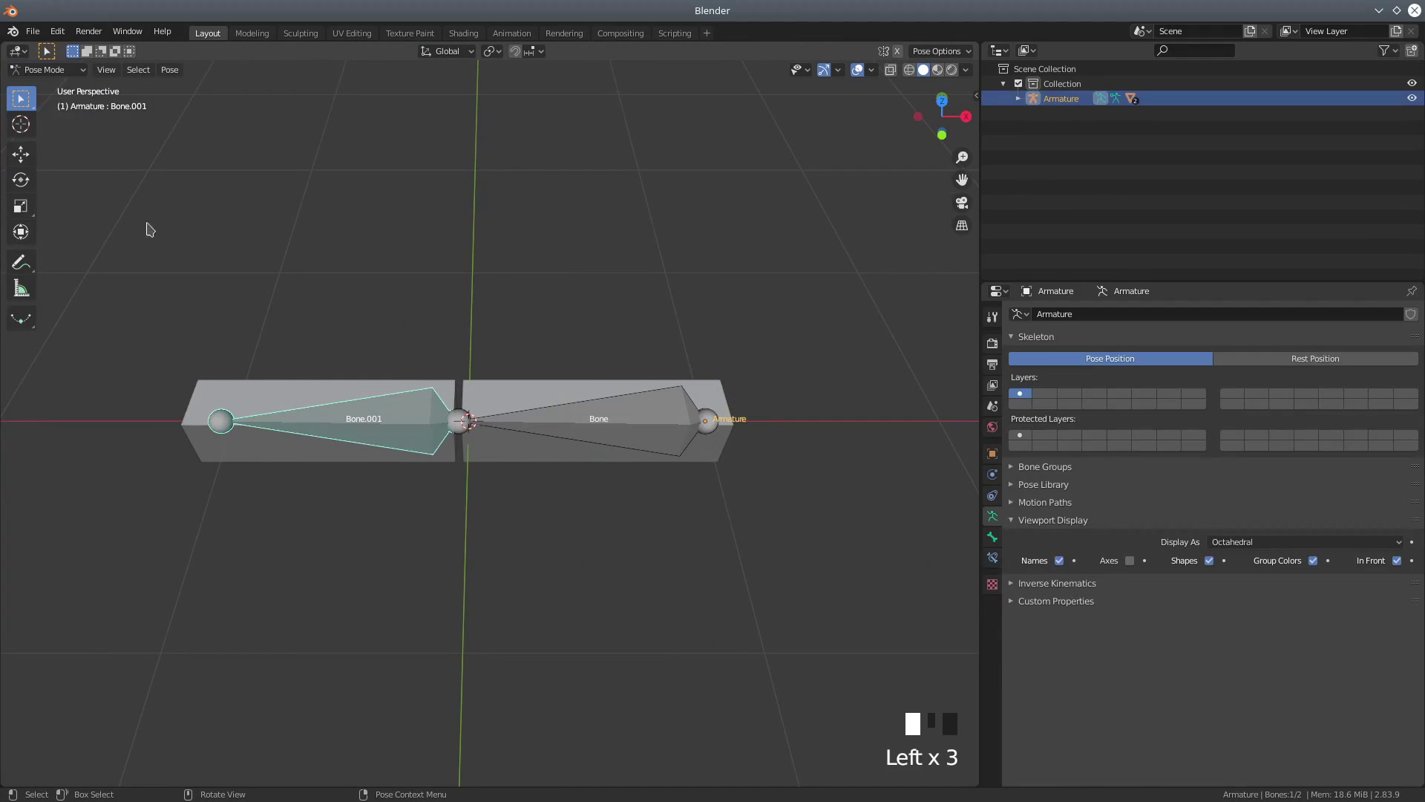
Test-rotate Bone.001 and the parent bone separately in perspective view to check both boxes, cancelling each rotation.
{"action": "middle_click_drag", "start_coordinate": [564, 694], "coordinate": [568, 620]}
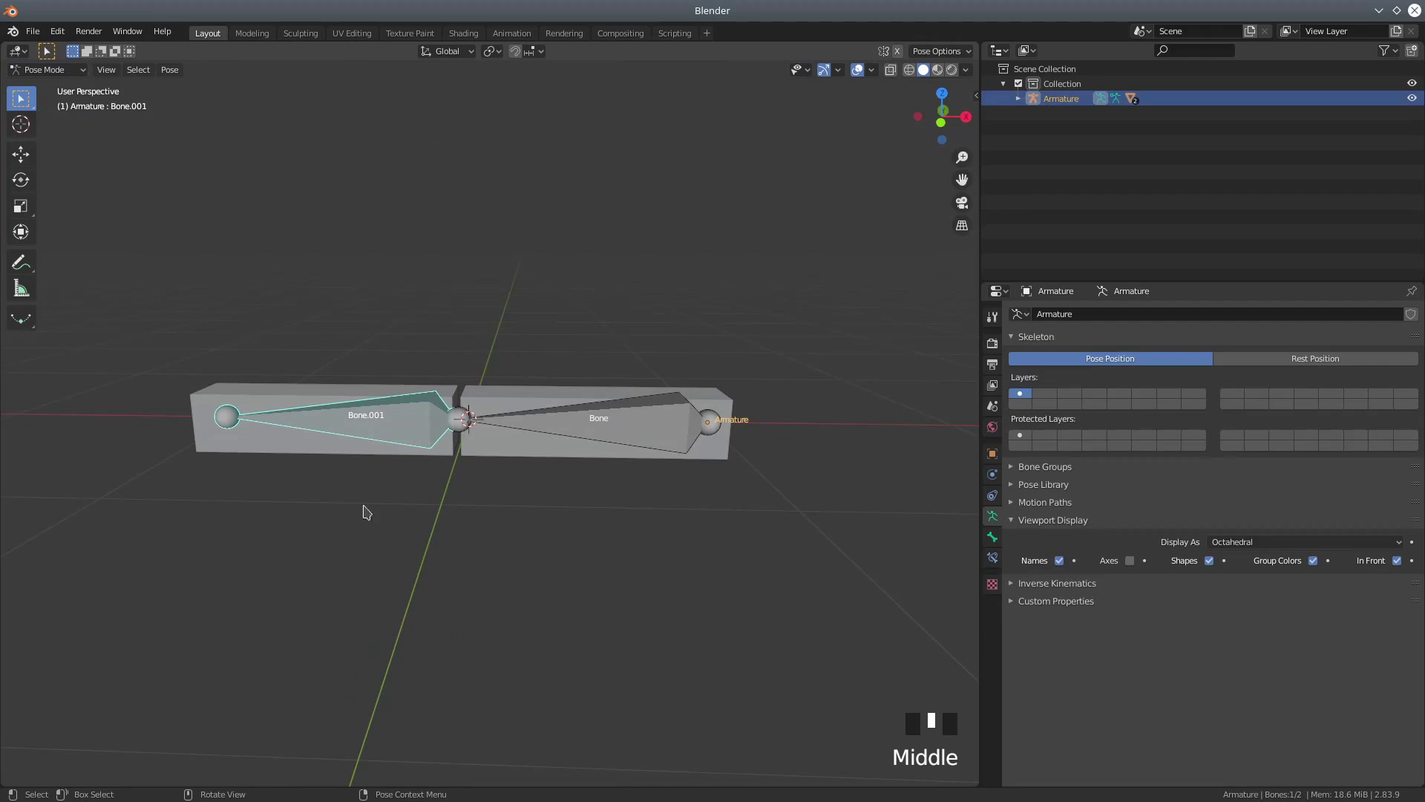
{"action": "key", "text": "r"}
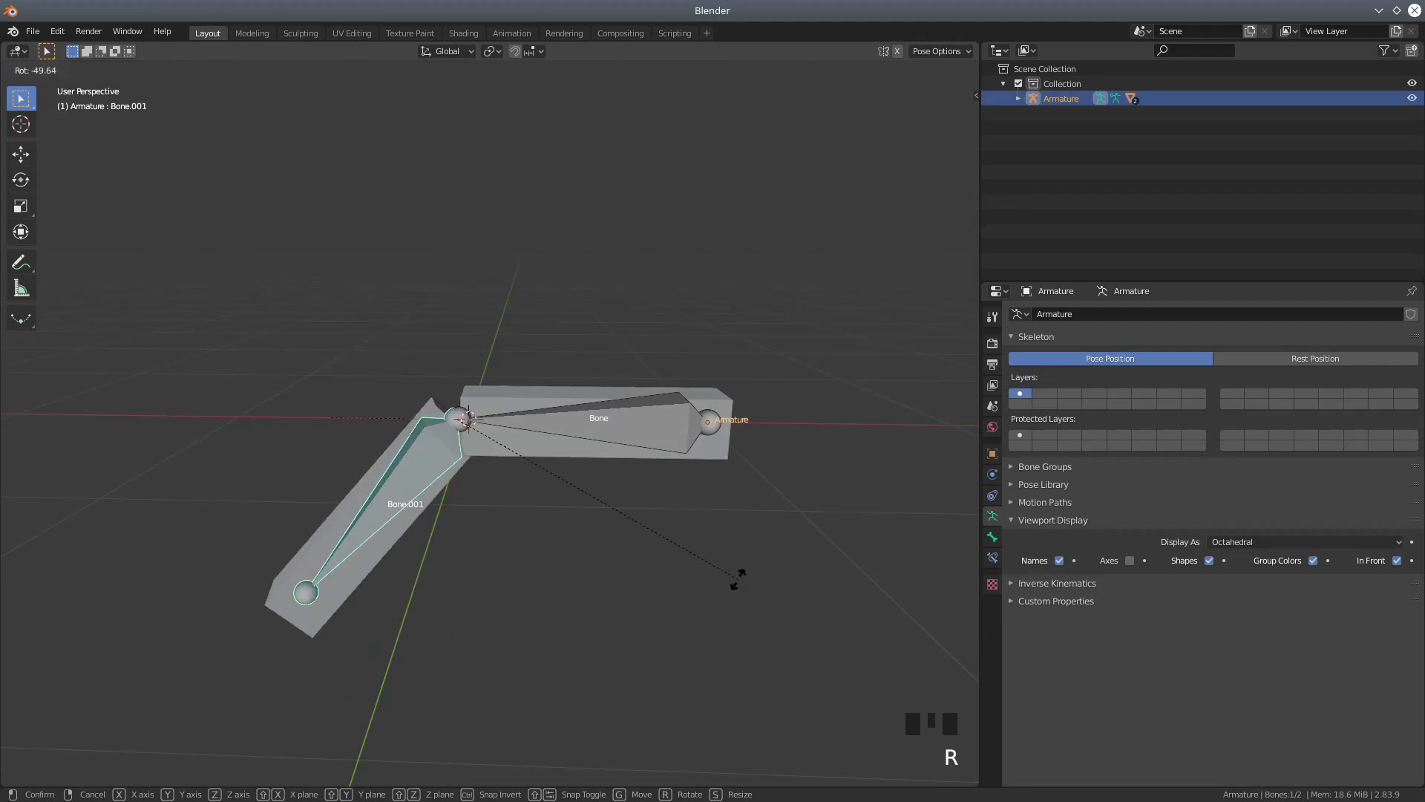
{"action": "right_click", "coordinate": [412, 611]}
{"action": "left_click", "coordinate": [679, 443]}
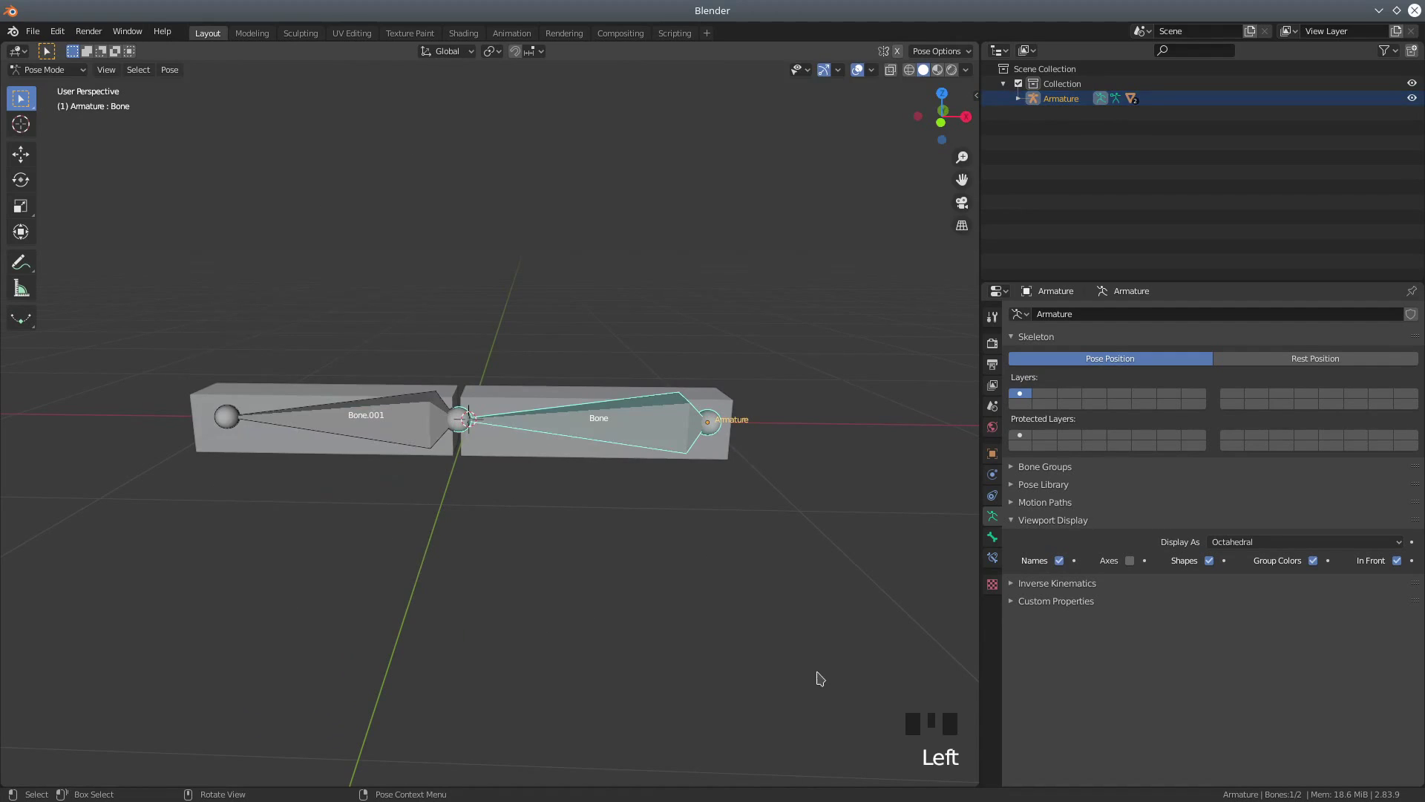
{"action": "key", "text": "r"}
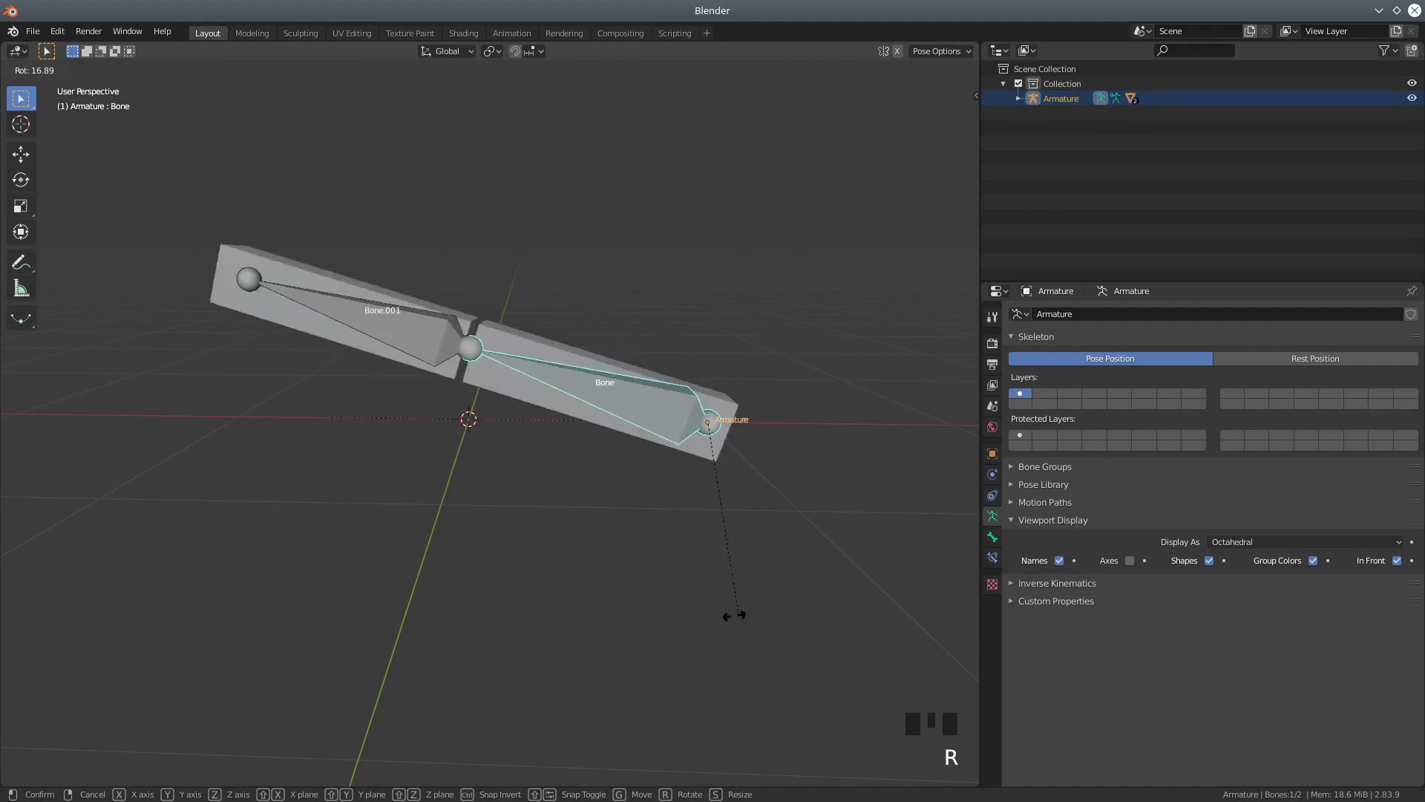
{"action": "right_click", "coordinate": [671, 633]}
{"action": "middle_click_drag", "start_coordinate": [768, 544], "coordinate": [443, 547]}
{"action": "mouse_move", "coordinate": [728, 576]}
{"action": "middle_mouse_down"}
{"action": "mouse_move", "coordinate": [730, 562]}
{"action": "mouse_move", "coordinate": [699, 573]}
{"action": "middle_mouse_up"}
{"action": "scroll", "coordinate": [702, 583], "scroll_direction": "up", "scroll_amount": 2}
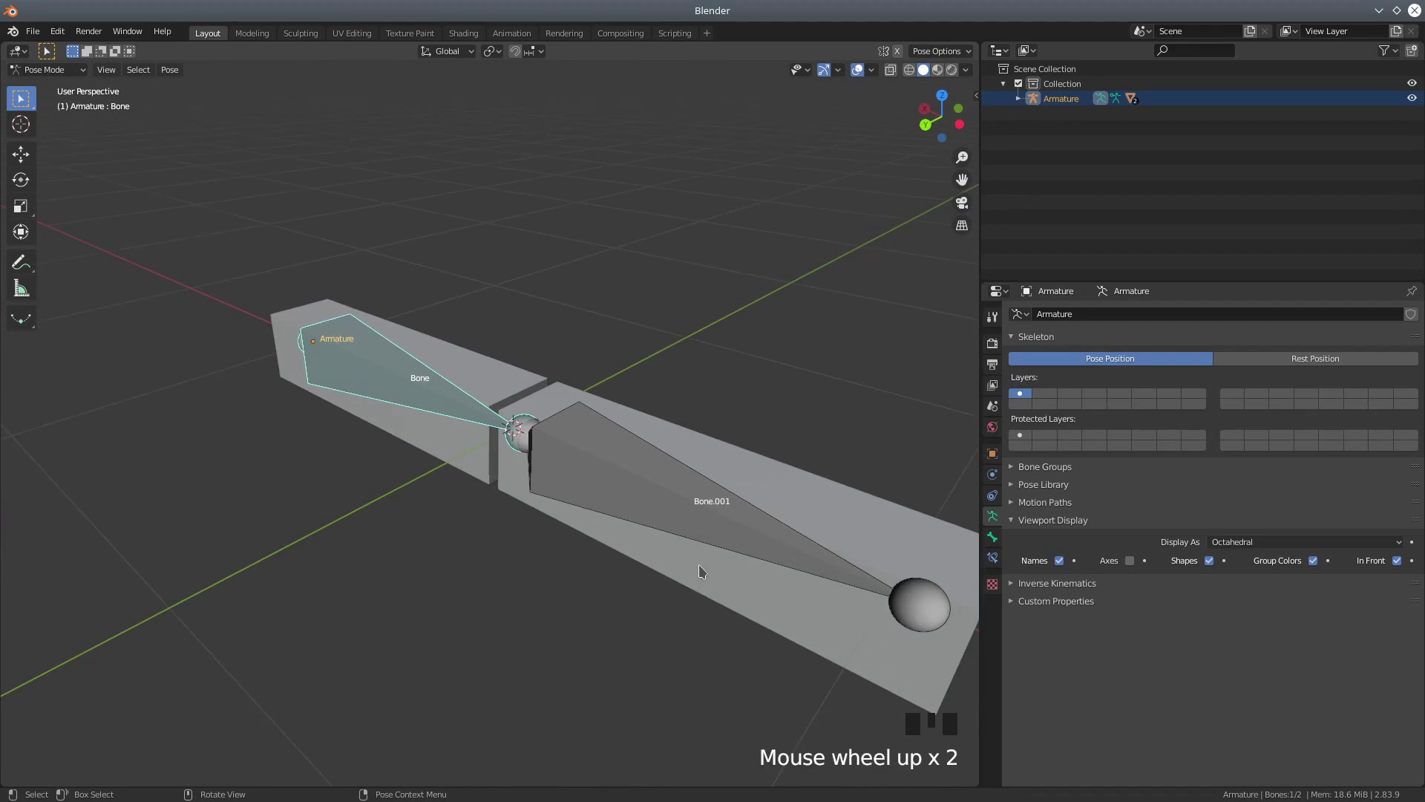
{"action": "scroll", "coordinate": [700, 570], "scroll_direction": "down", "scroll_amount": 2}
{"action": "left_click", "coordinate": [525, 484]}
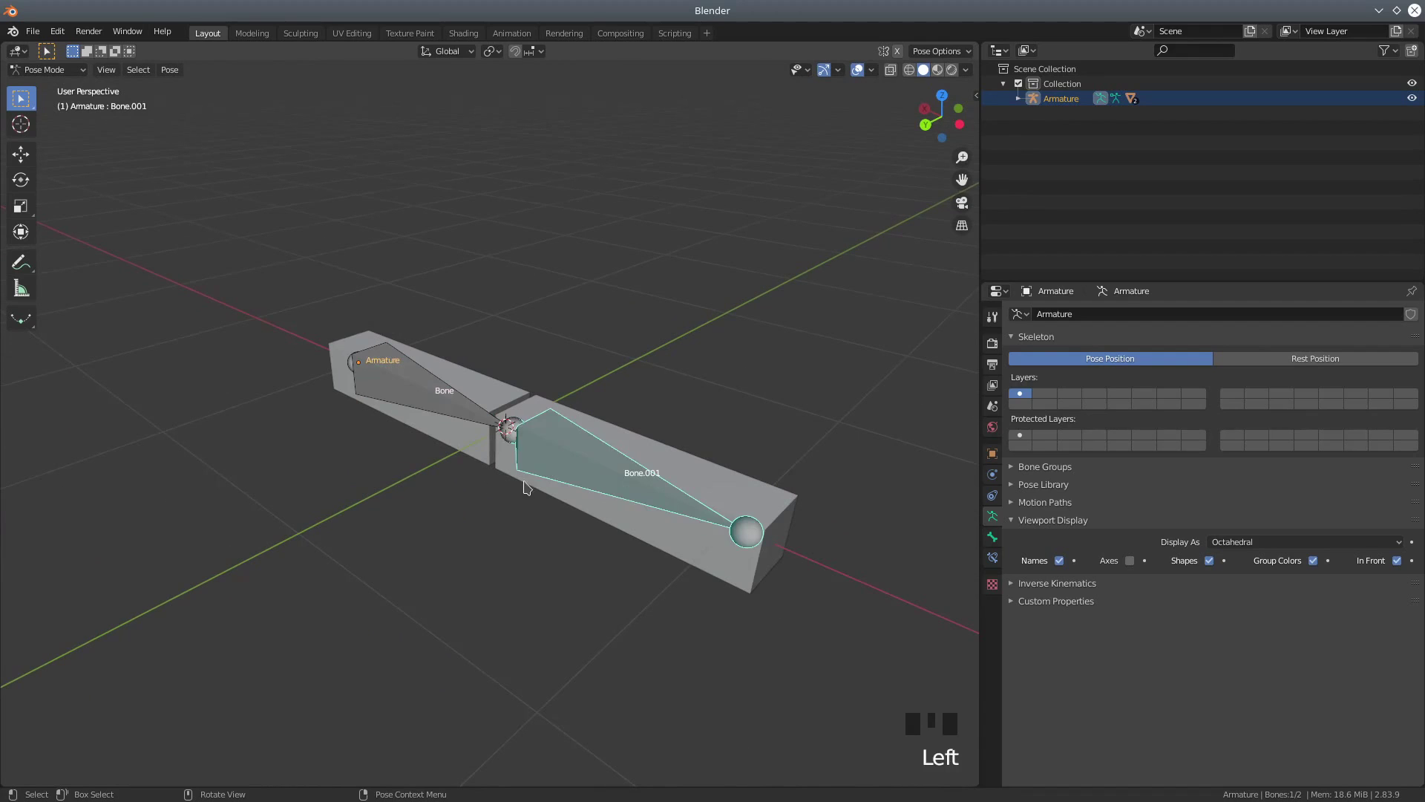
{"action": "left_click", "coordinate": [393, 387]}
{"action": "middle_click_drag", "start_coordinate": [393, 386], "coordinate": [607, 441]}
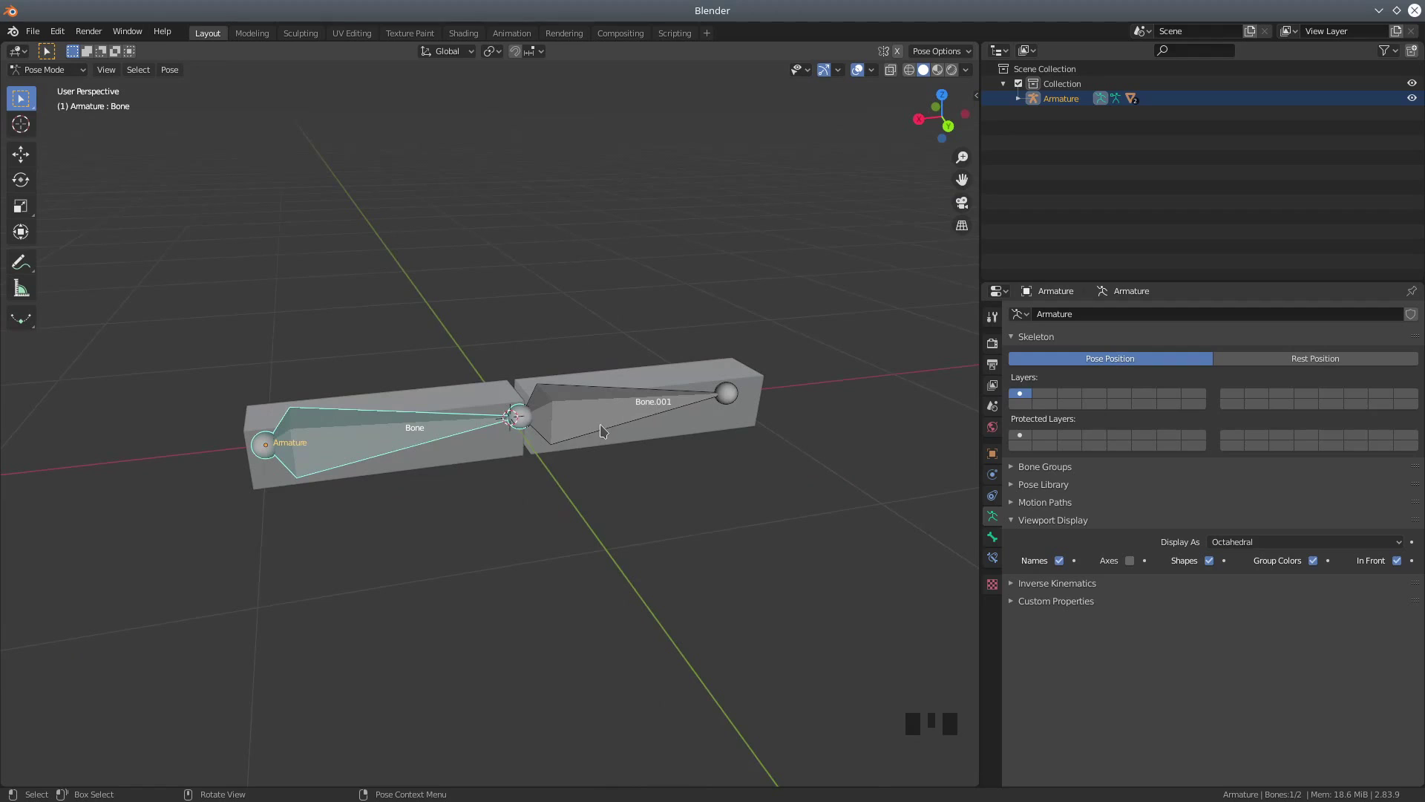
{"action": "scroll", "coordinate": [624, 499], "scroll_direction": "up", "scroll_amount": 1}
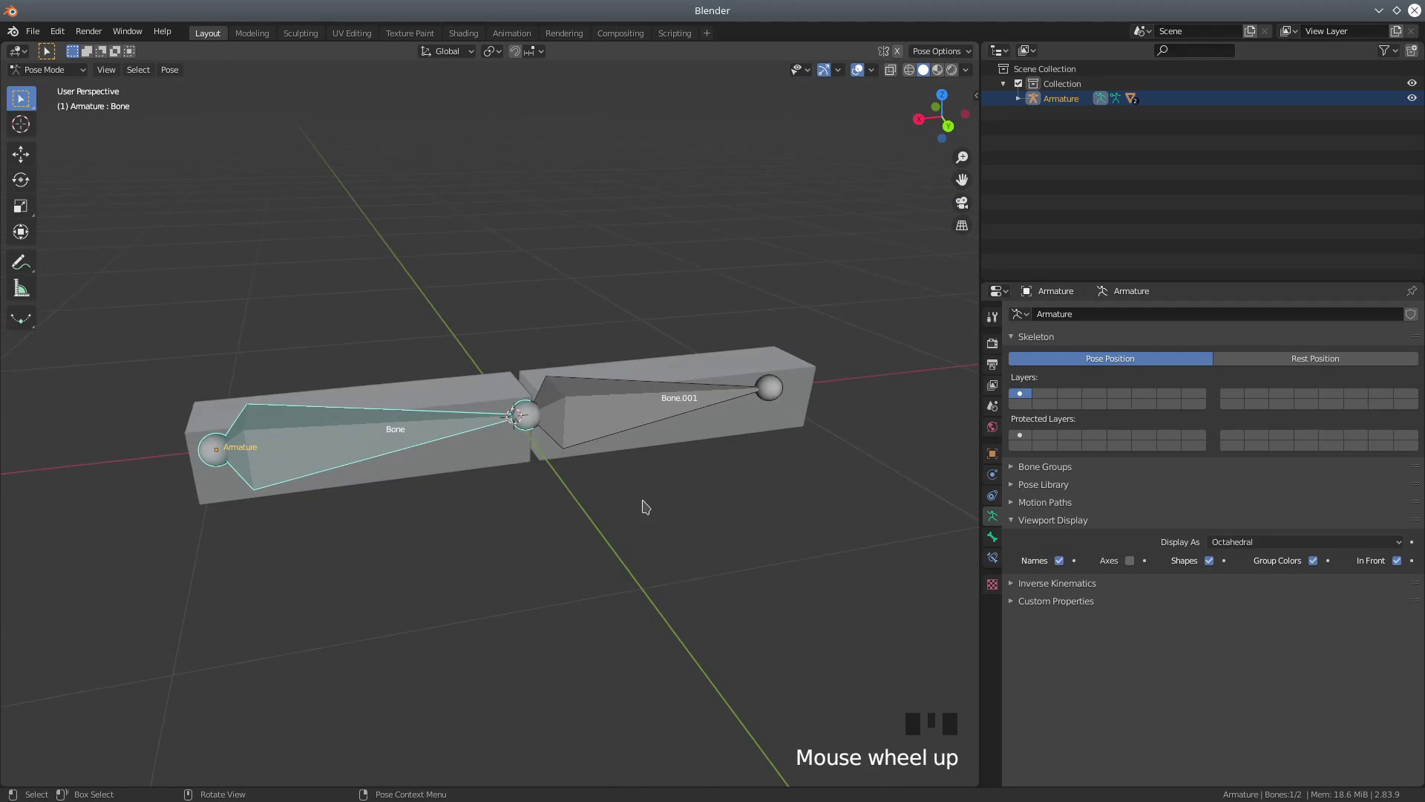
{"action": "scroll", "coordinate": [700, 521], "scroll_direction": "down", "scroll_amount": 2}
{"action": "middle_click_drag", "start_coordinate": [700, 521], "coordinate": [387, 502]}
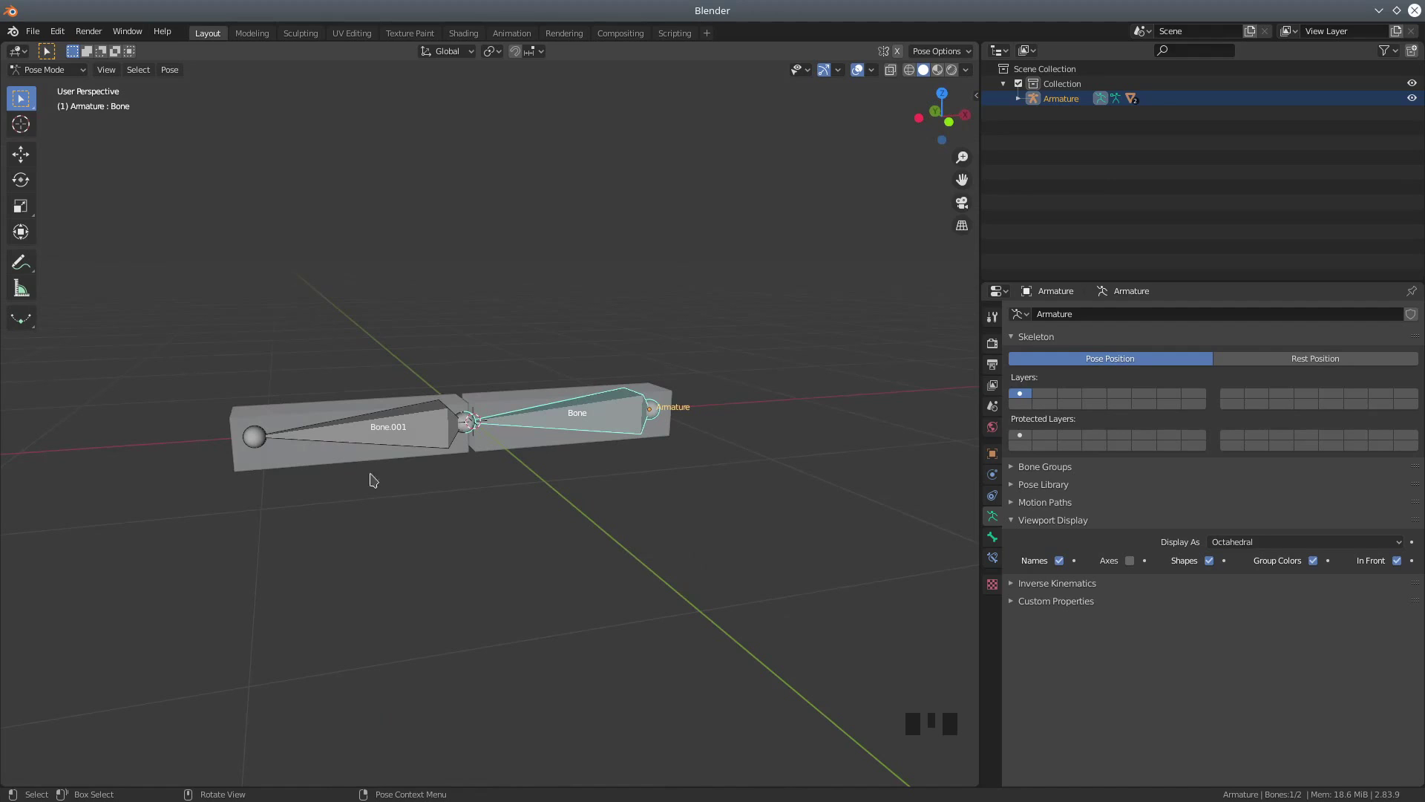
{"action": "left_click", "coordinate": [322, 460]}
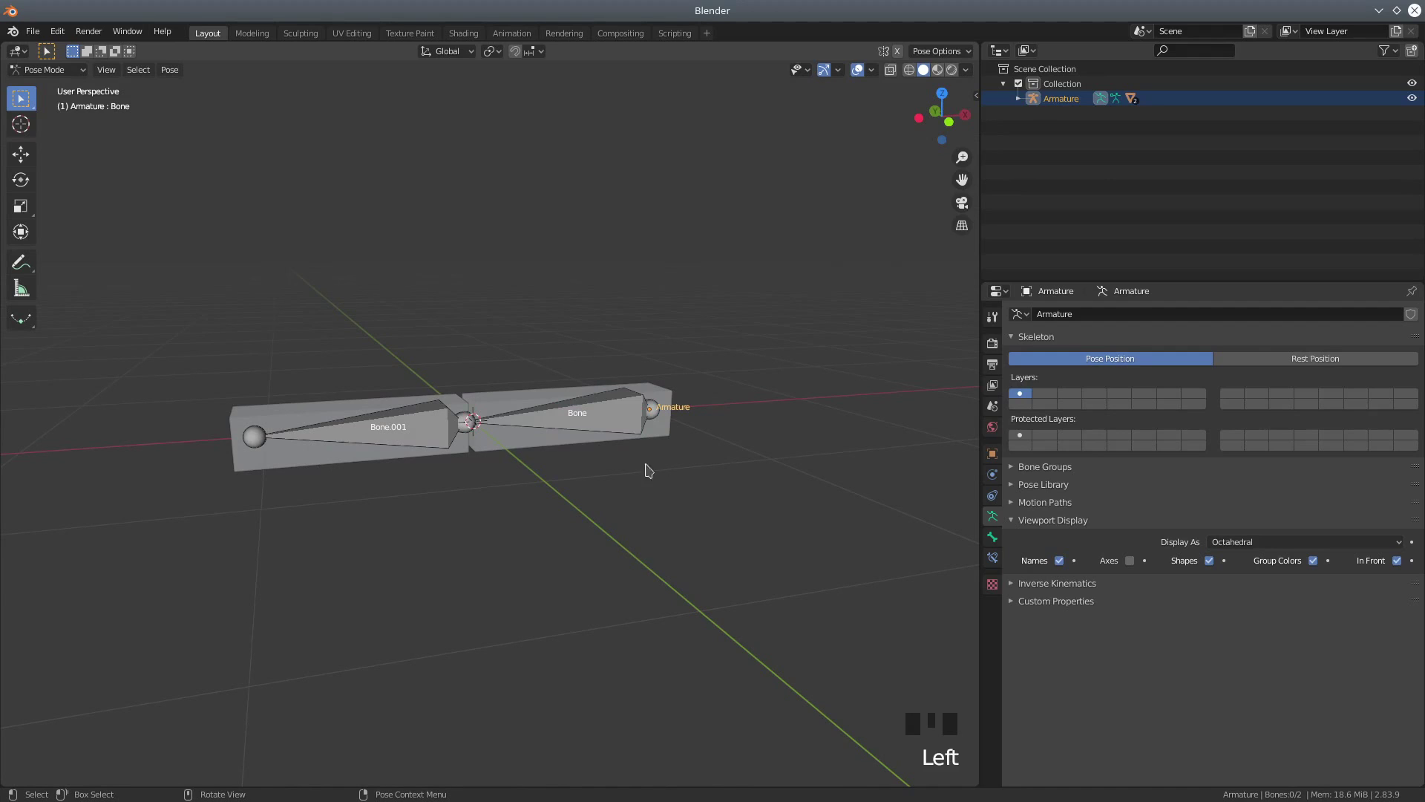
{"action": "left_click", "coordinate": [620, 457]}
{"action": "mouse_move", "coordinate": [46, 70]}
{"action": "left_mouse_down"}
{"action": "mouse_move", "coordinate": [44, 112]}
{"action": "mouse_move", "coordinate": [45, 88]}
{"action": "left_mouse_up"}
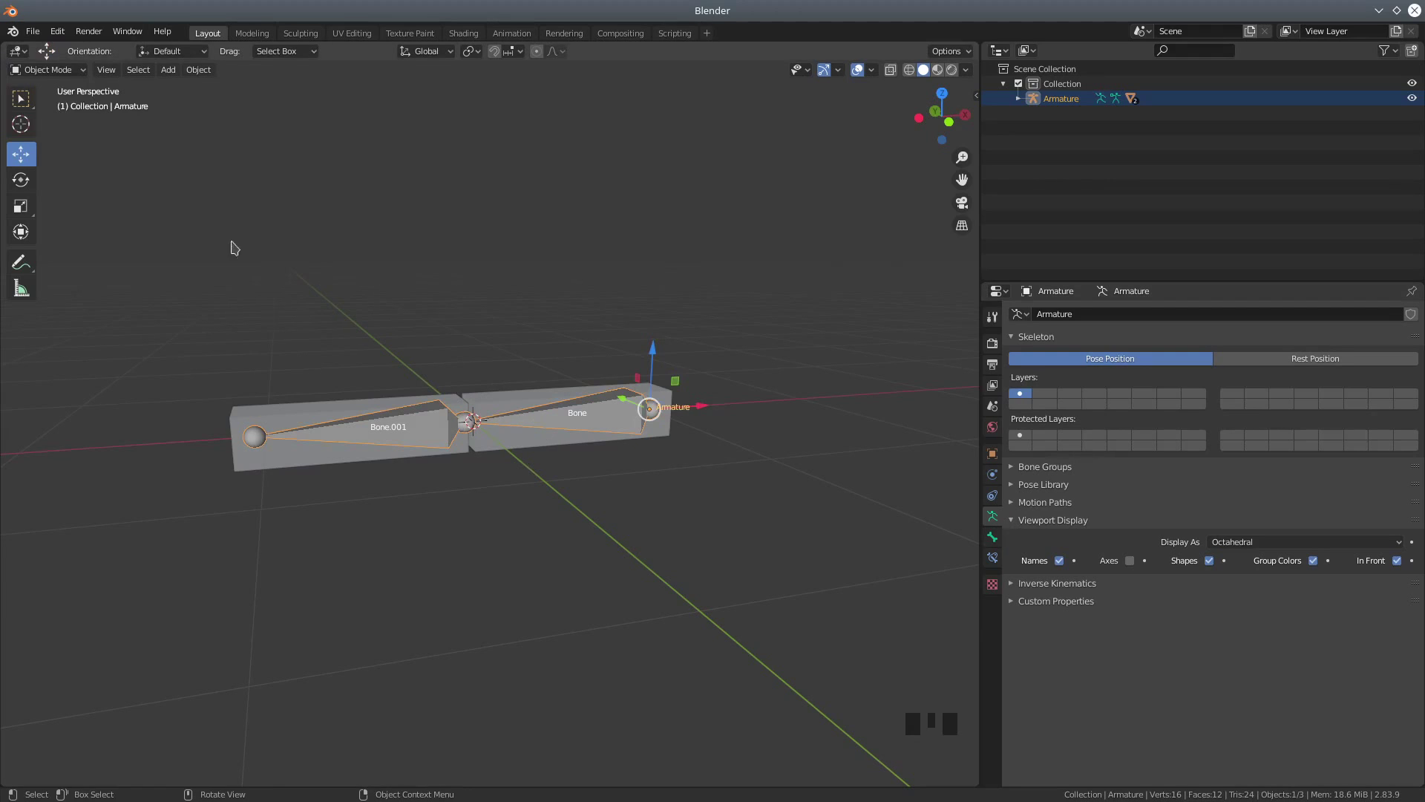
{"action": "left_click", "coordinate": [47, 69]}
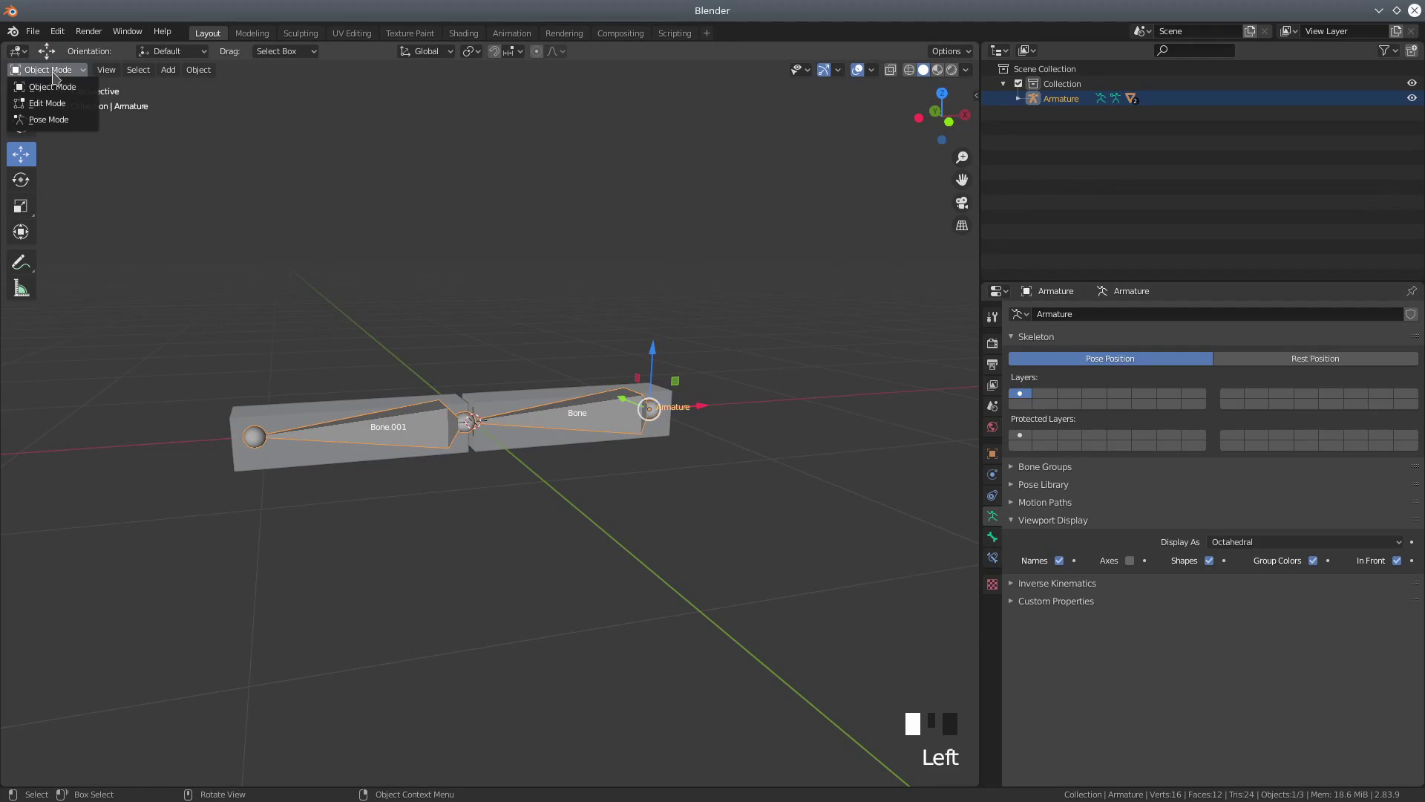
{"action": "left_click", "coordinate": [60, 121]}
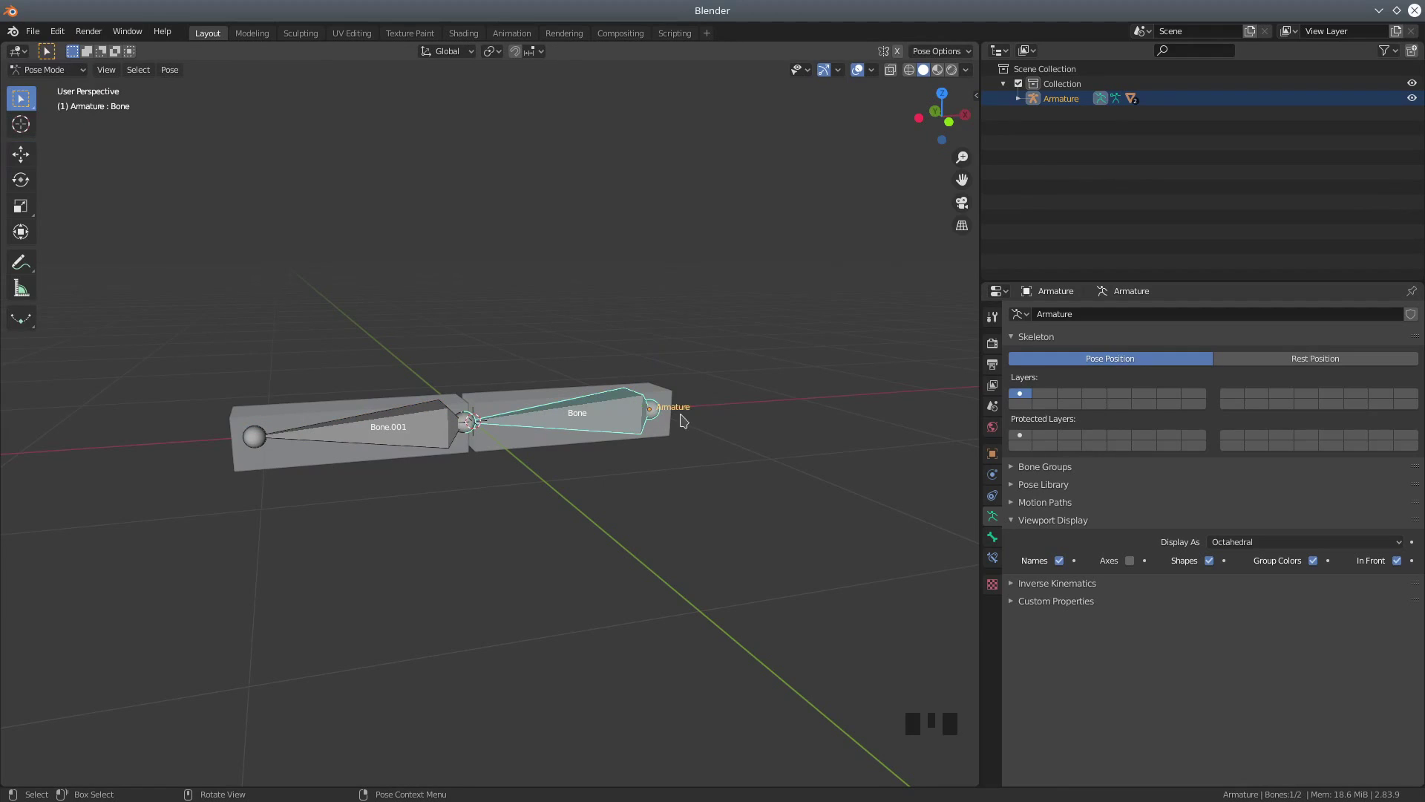
Look through the parent bone's bone properties and check its bone constraints.
{"action": "left_click", "coordinate": [994, 539]}
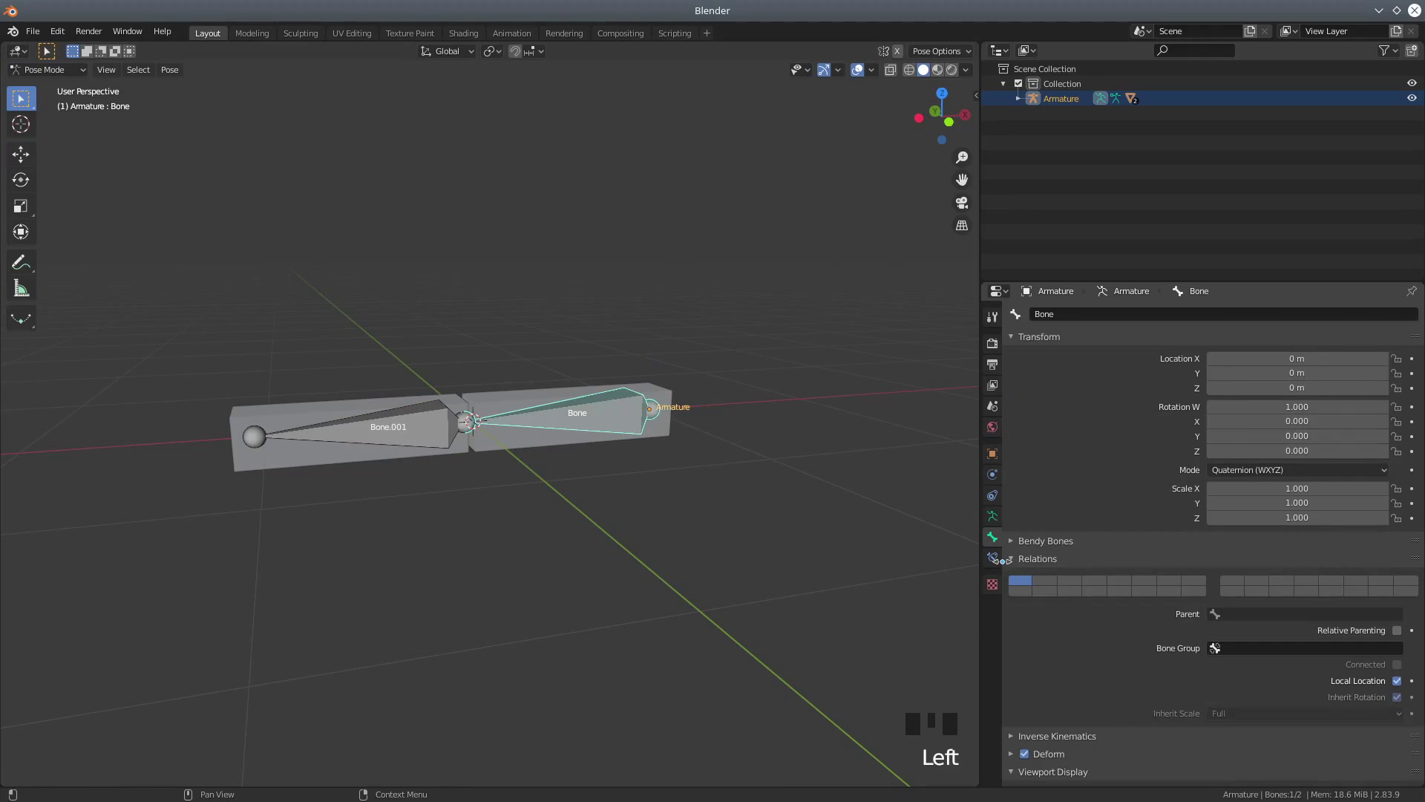
{"action": "left_click", "coordinate": [996, 560]}
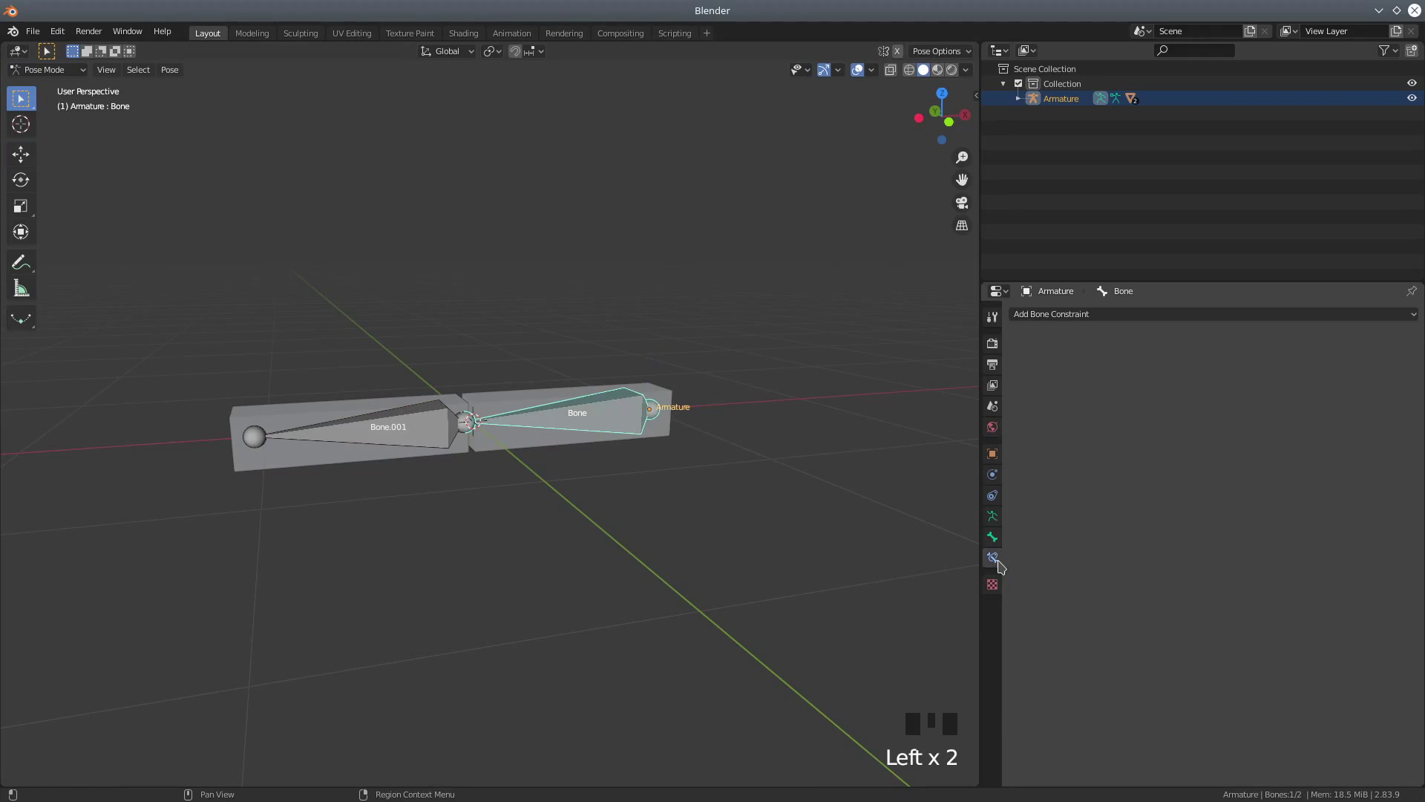
{"action": "left_click", "coordinate": [992, 516]}
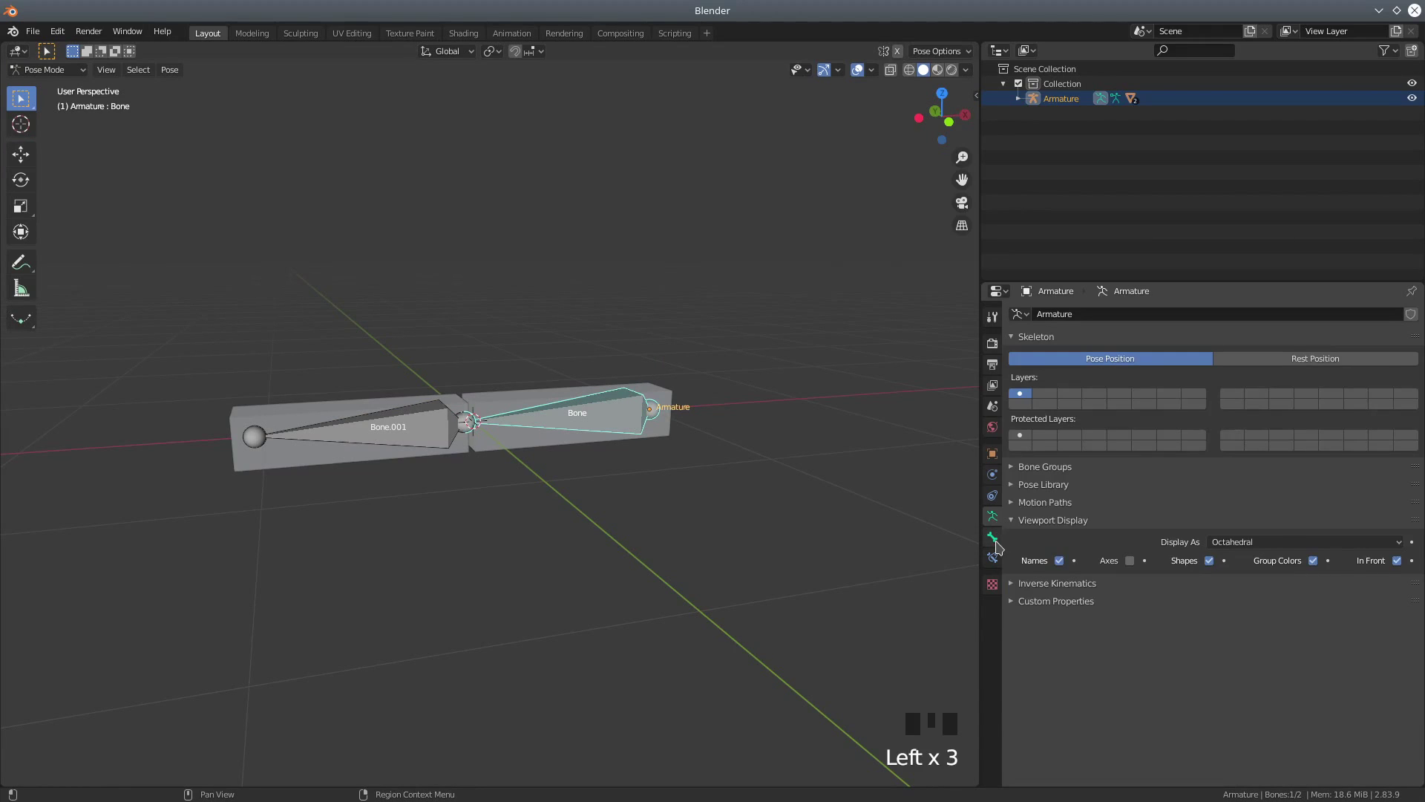
{"action": "left_click", "coordinate": [993, 537]}
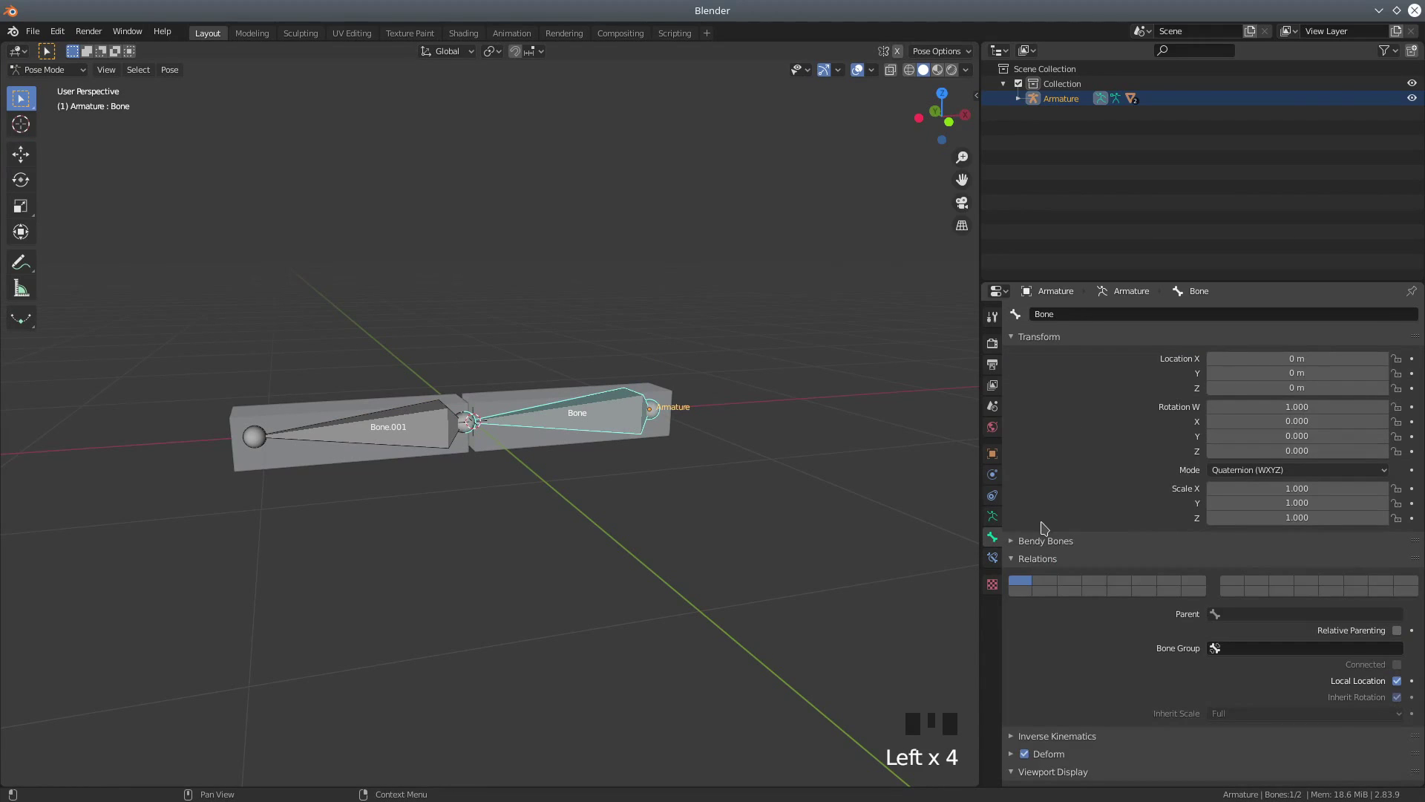
{"action": "scroll", "coordinate": [1044, 527], "scroll_direction": "down", "scroll_amount": 6}
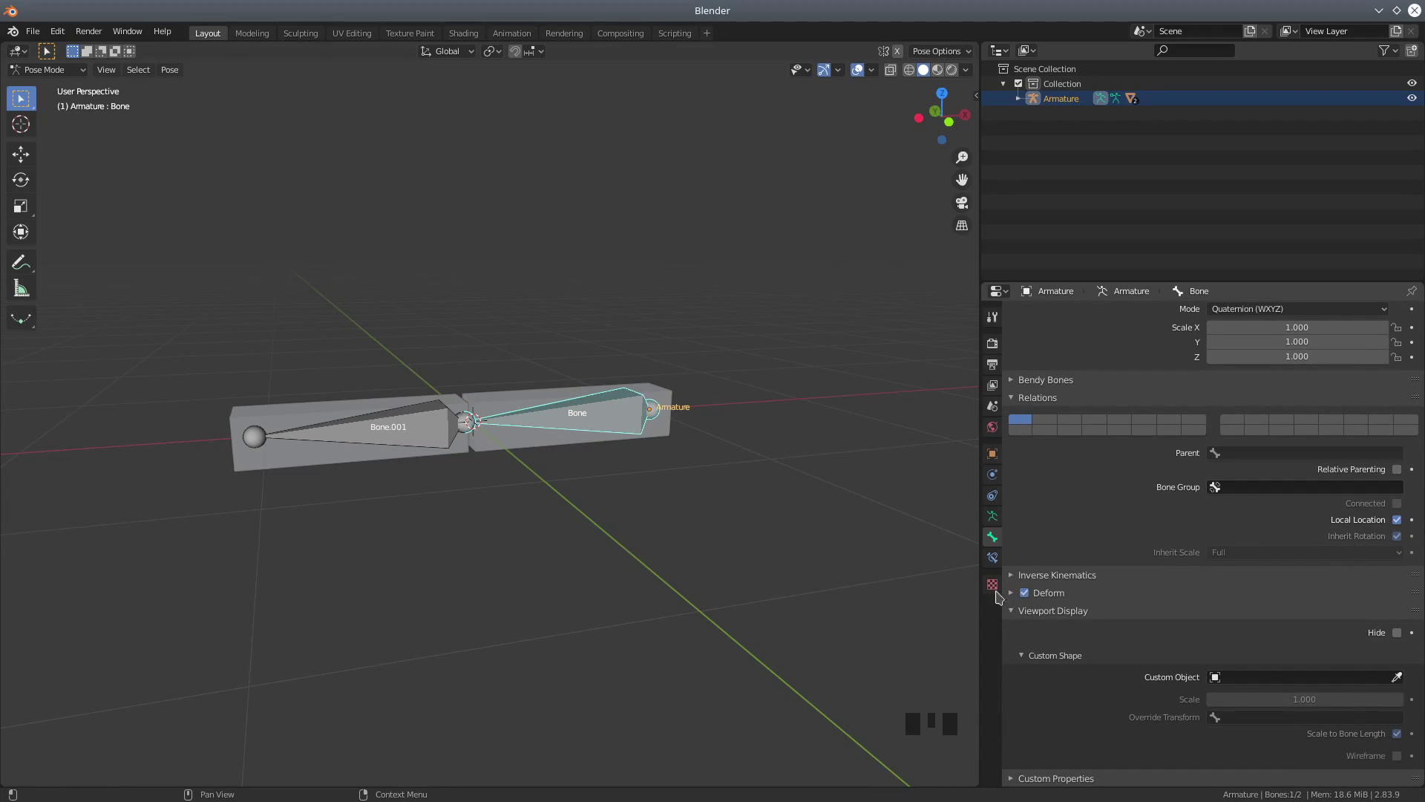
{"action": "scroll", "coordinate": [1037, 664], "scroll_direction": "down", "scroll_amount": 1}
{"action": "scroll", "coordinate": [1037, 664], "scroll_direction": "down", "scroll_amount": 1}
{"action": "scroll", "coordinate": [1037, 665], "scroll_direction": "up", "scroll_amount": 2}
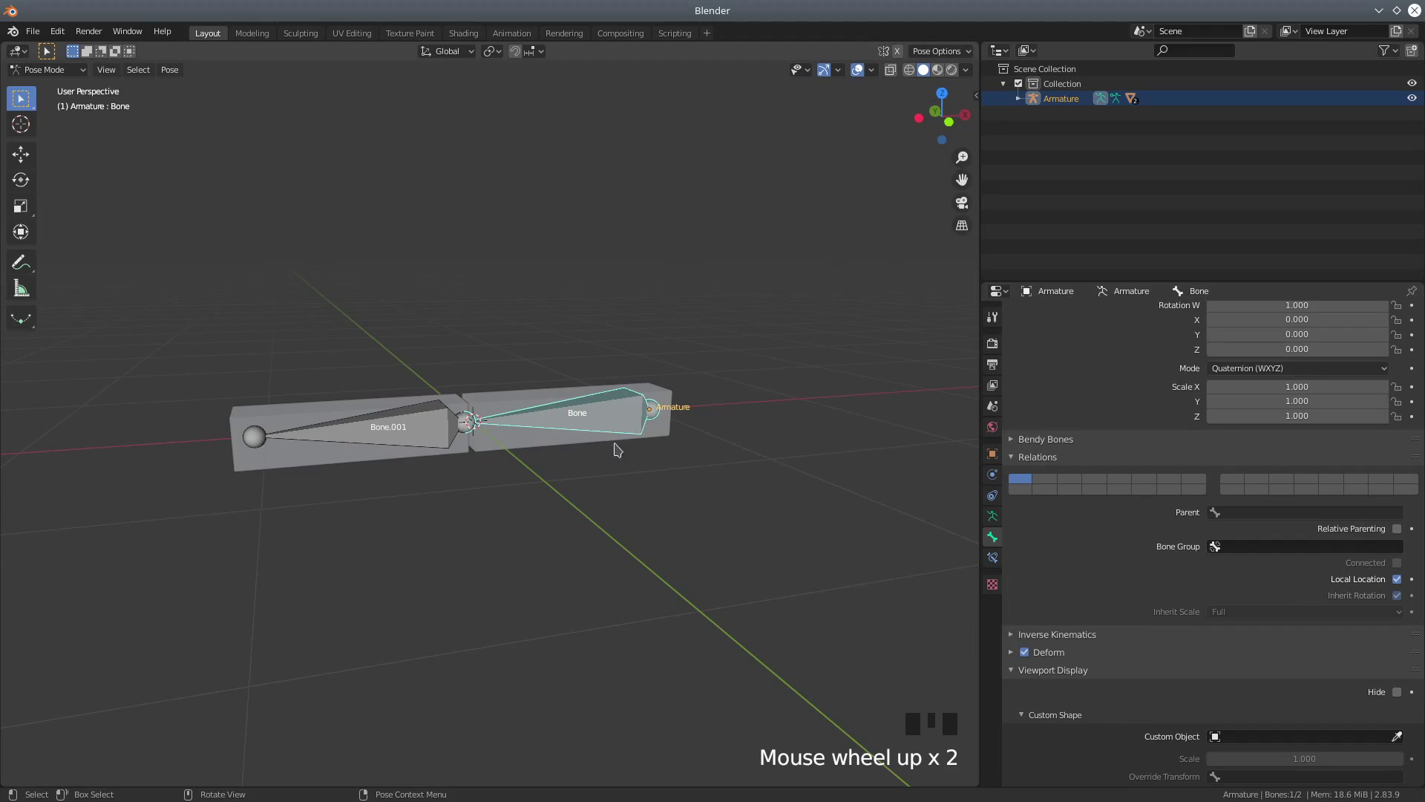
Compare the Relations settings of Bone.001 and the parent bone, checking which bone is assigned as parent.
{"action": "left_click", "coordinate": [428, 426]}
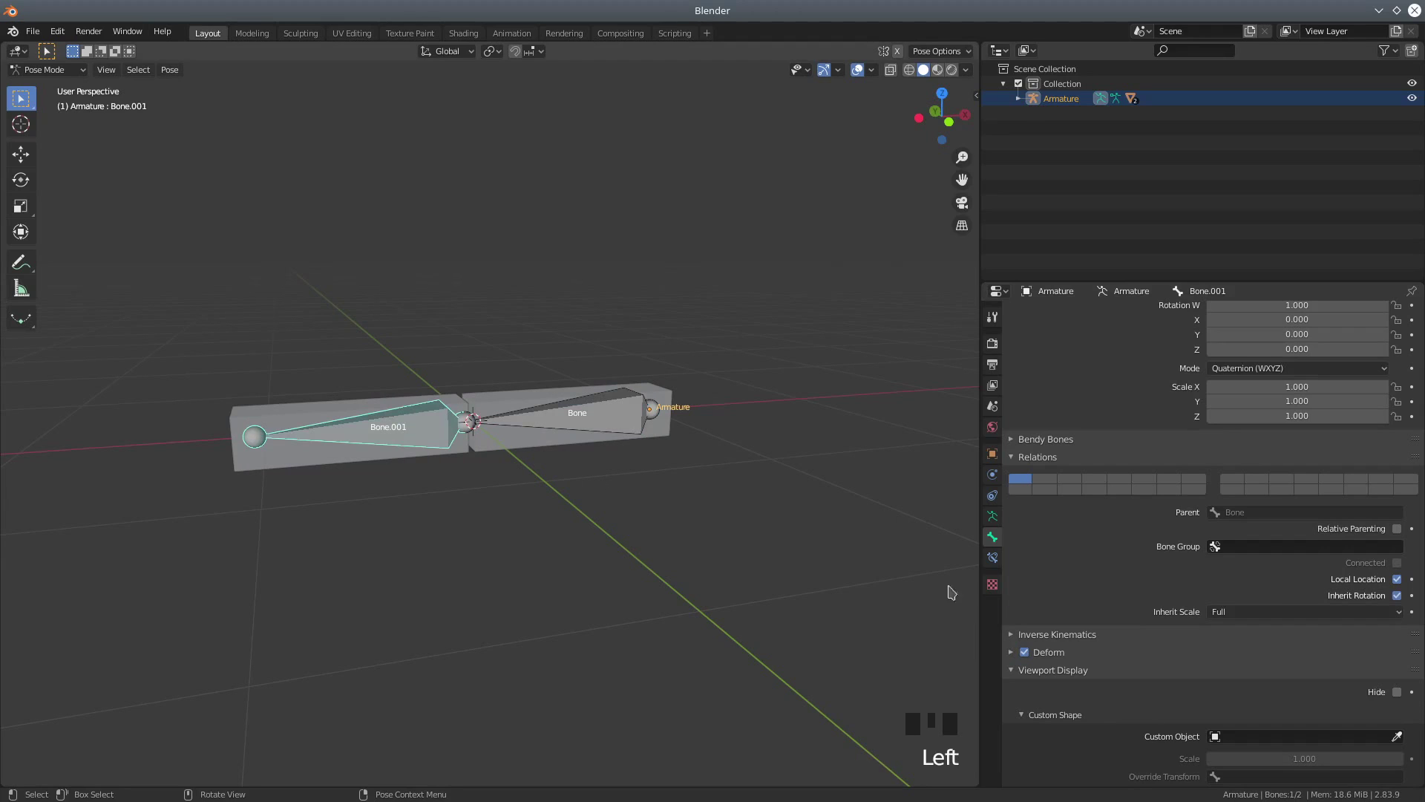
{"action": "scroll", "coordinate": [1120, 590], "scroll_direction": "down", "scroll_amount": 3}
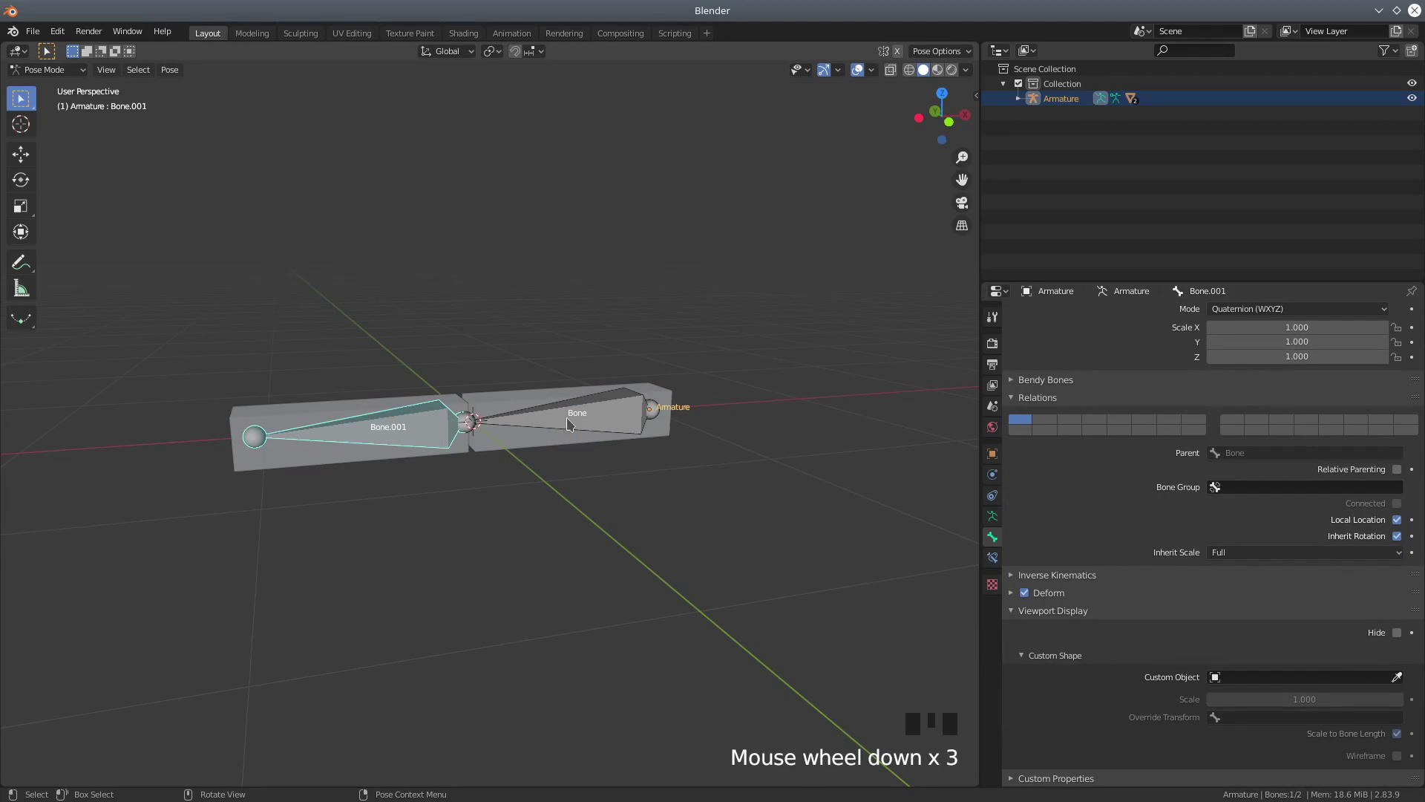
{"action": "left_click", "coordinate": [568, 424]}
{"action": "left_click", "coordinate": [370, 439]}
{"action": "left_click", "coordinate": [550, 424]}
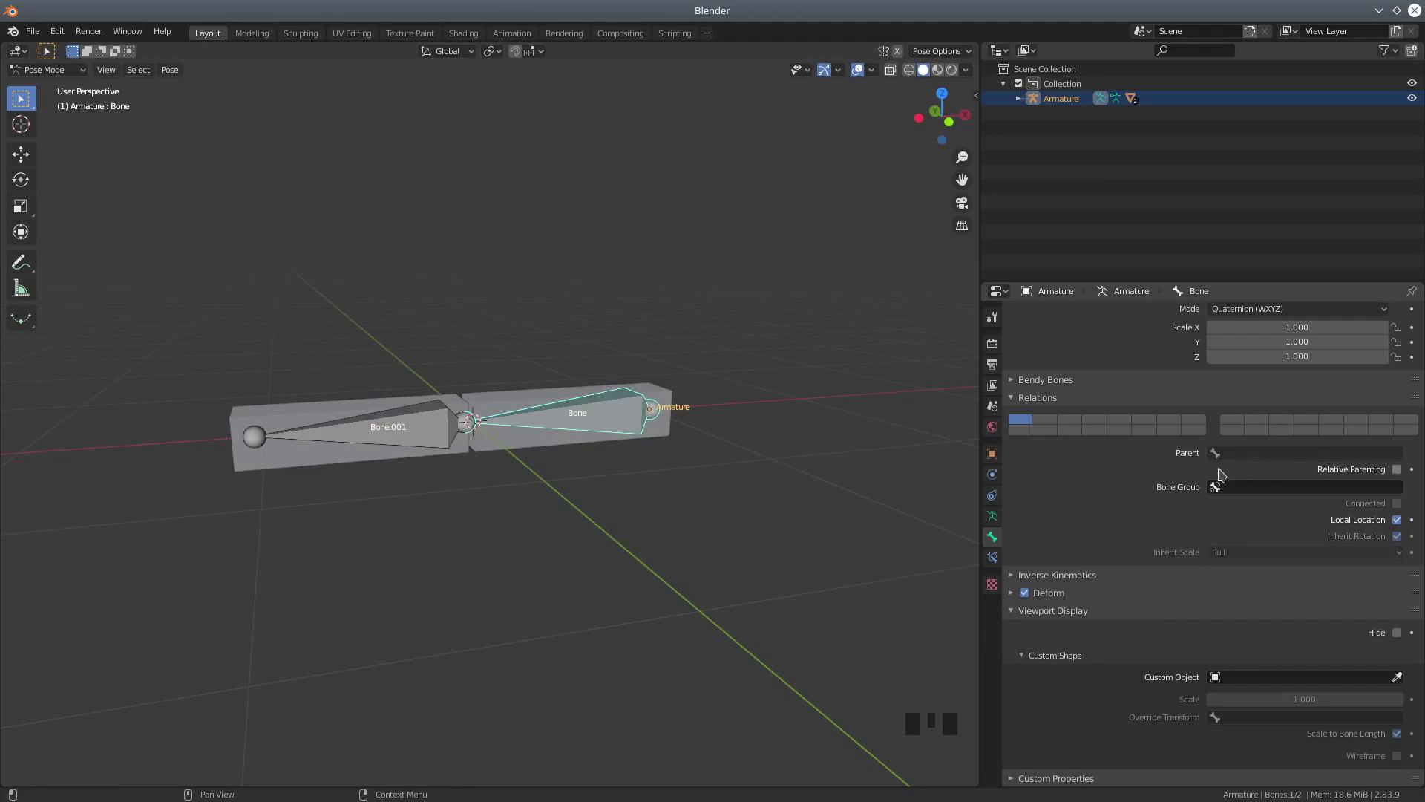
{"action": "left_click", "coordinate": [387, 434]}
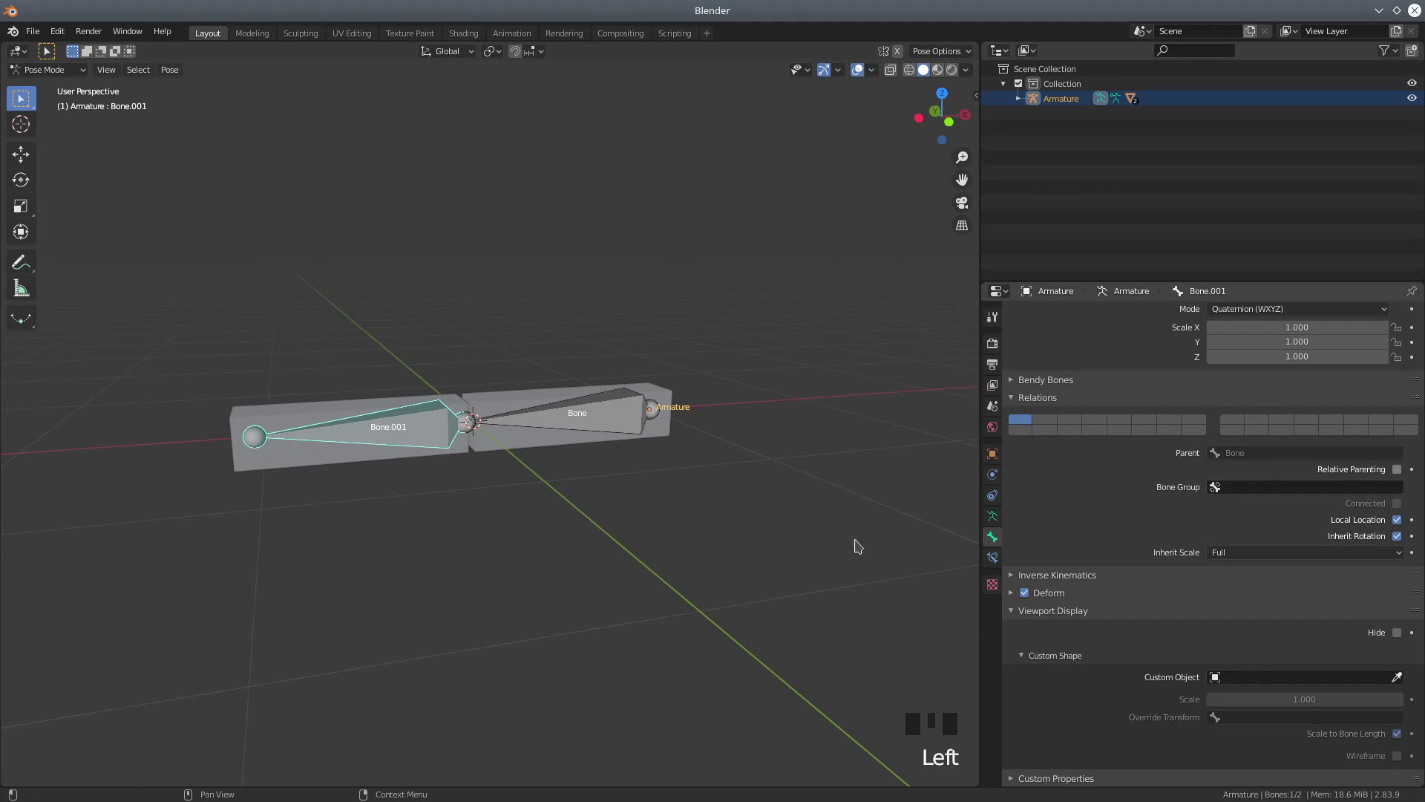
{"action": "left_click", "coordinate": [560, 424]}
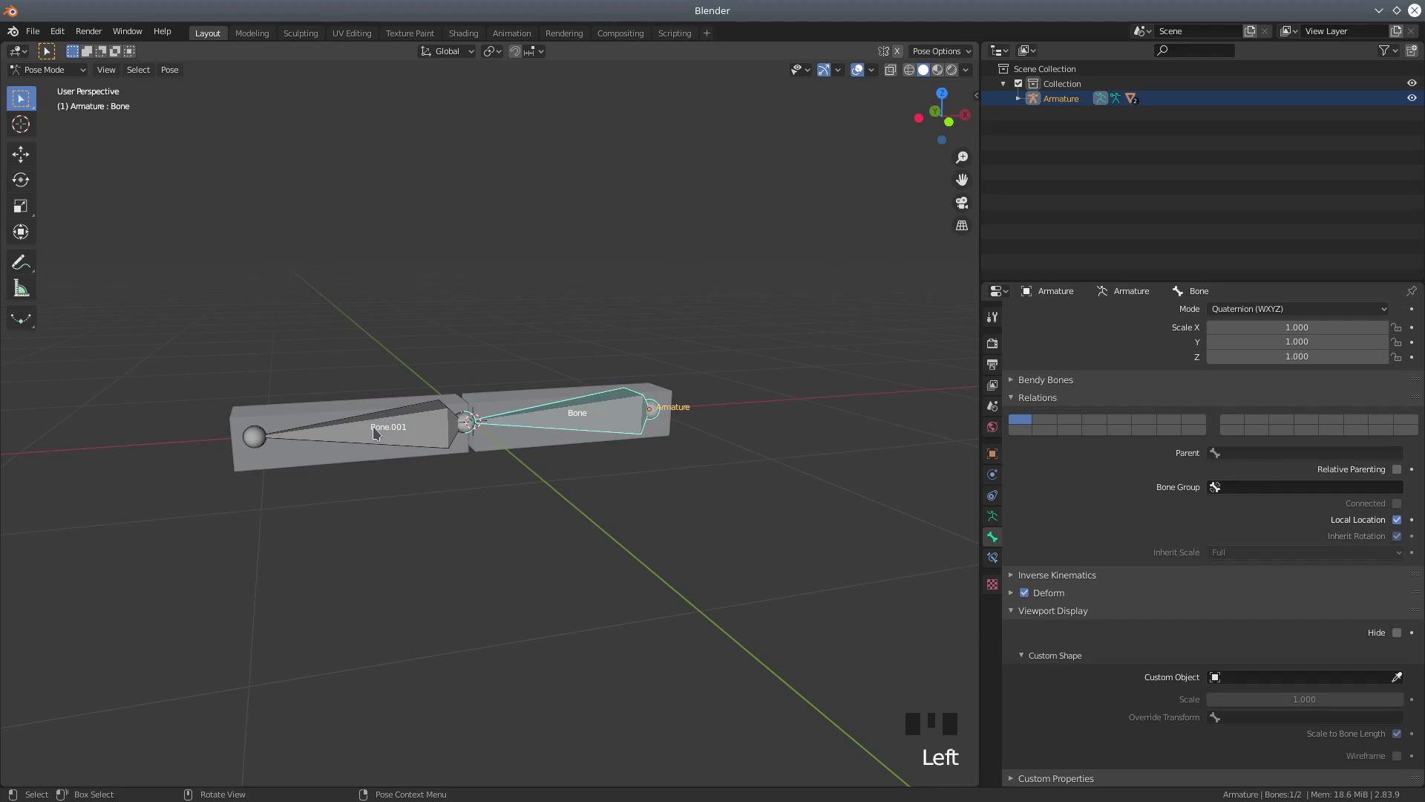
Return to Object Mode and inspect the Armature modifier on each box and the object properties of the parent bone's box.
{"action": "left_click", "coordinate": [44, 69]}
{"action": "left_click", "coordinate": [40, 89]}
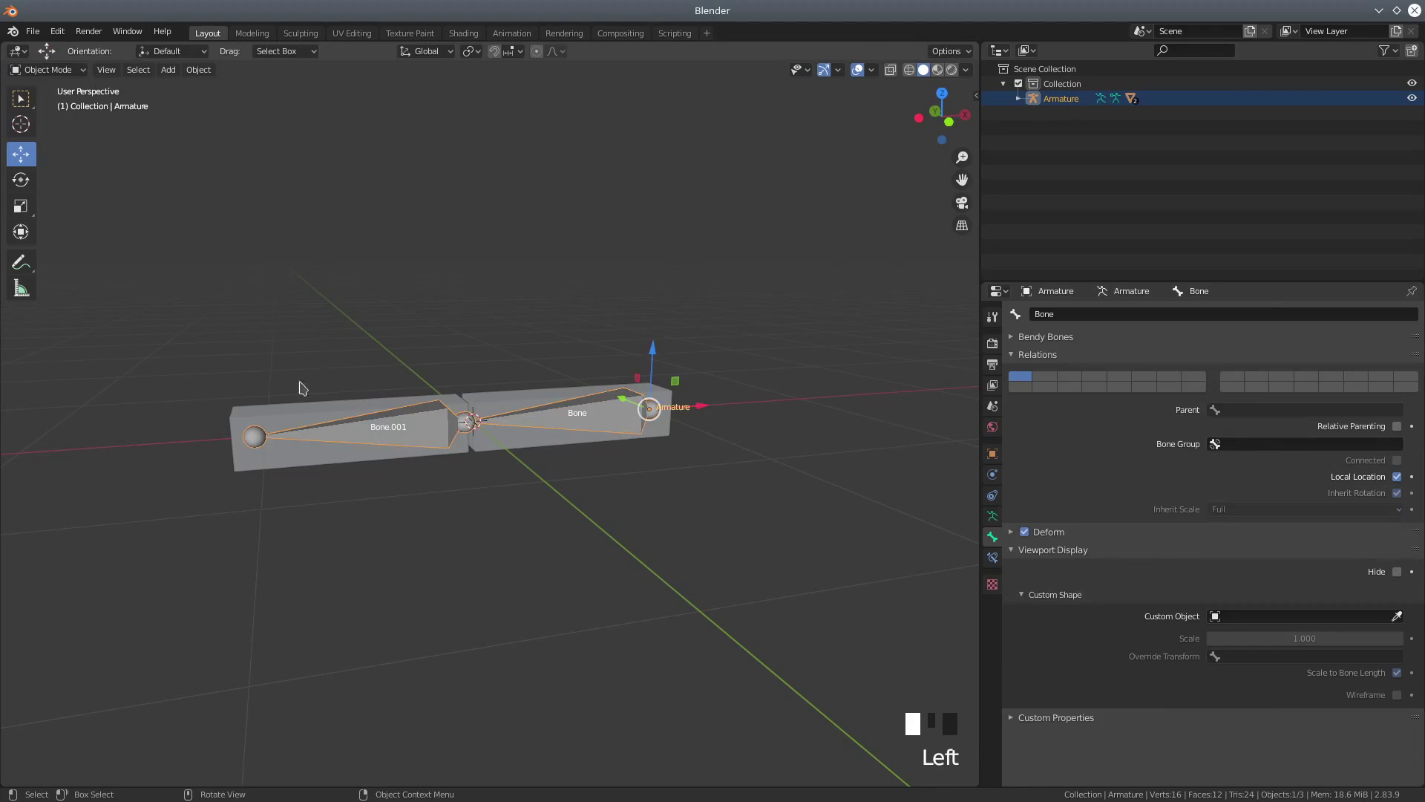
{"action": "left_click", "coordinate": [289, 459]}
{"action": "middle_click_drag", "start_coordinate": [530, 501], "coordinate": [494, 512]}
{"action": "scroll", "coordinate": [1084, 495], "scroll_direction": "down", "scroll_amount": 2}
{"action": "scroll", "coordinate": [1074, 520], "scroll_direction": "down", "scroll_amount": 1}
{"action": "left_click", "coordinate": [992, 475]}
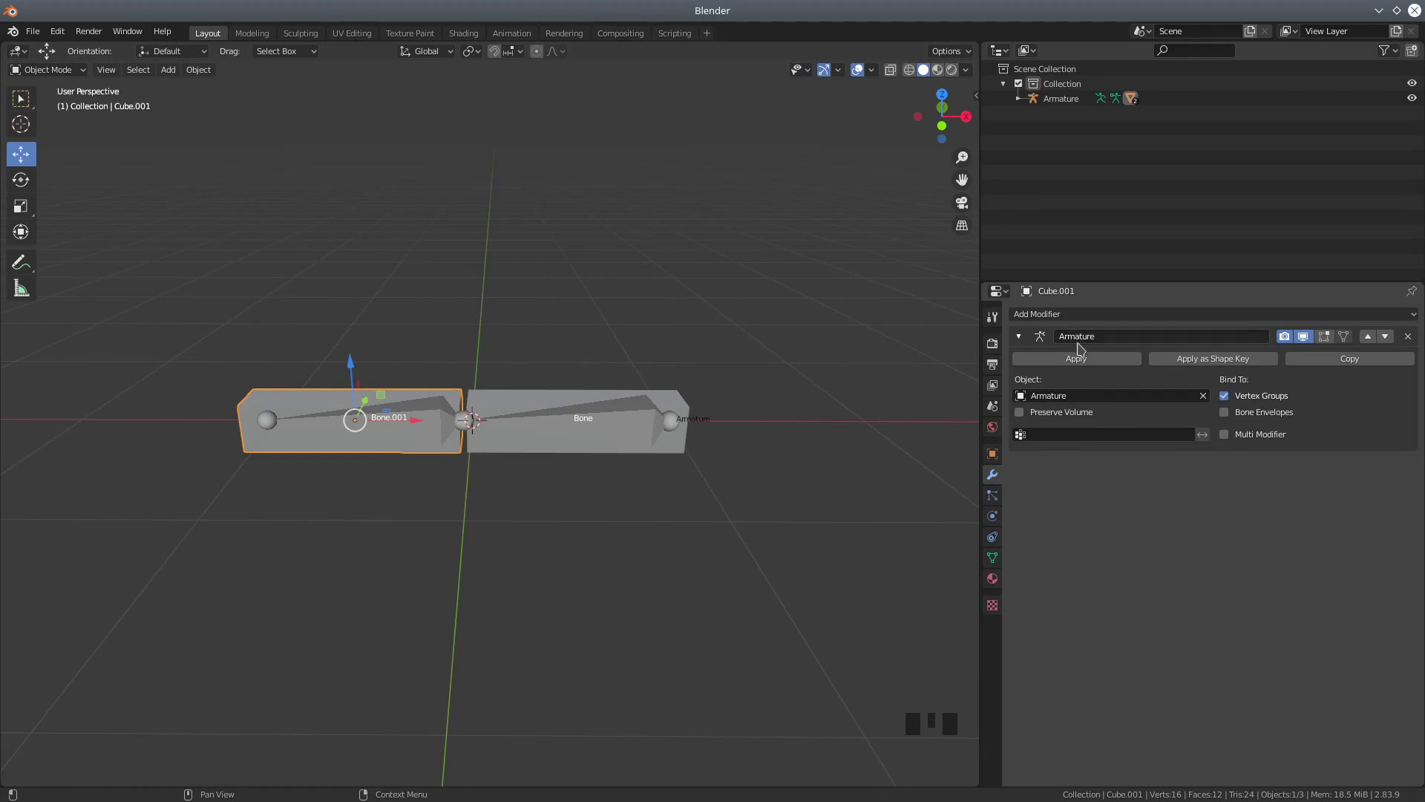
{"action": "left_click", "coordinate": [682, 457]}
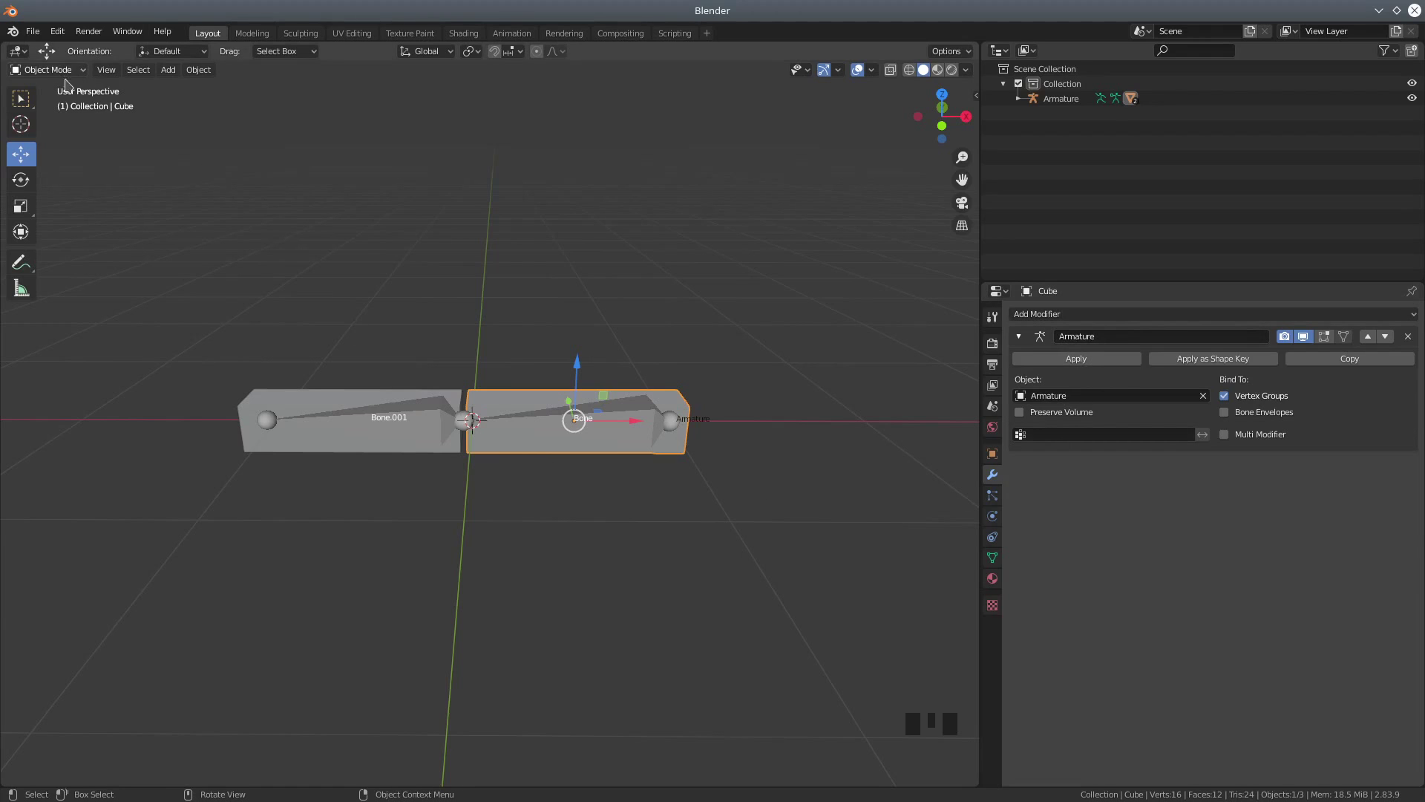
{"action": "left_click", "coordinate": [993, 453]}
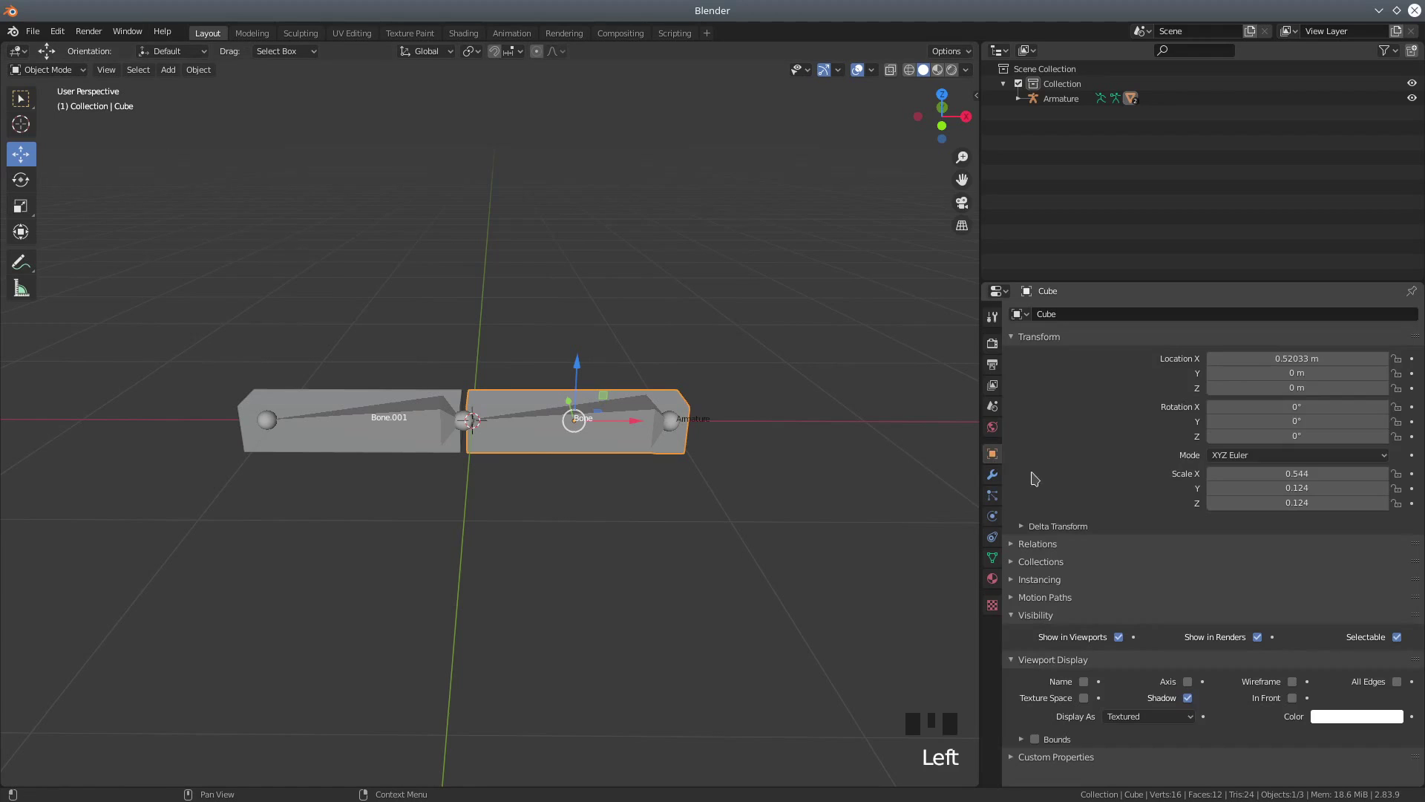
{"action": "scroll", "coordinate": [1221, 576], "scroll_direction": "down", "scroll_amount": 1}
{"action": "scroll", "coordinate": [1221, 576], "scroll_direction": "down", "scroll_amount": 3}
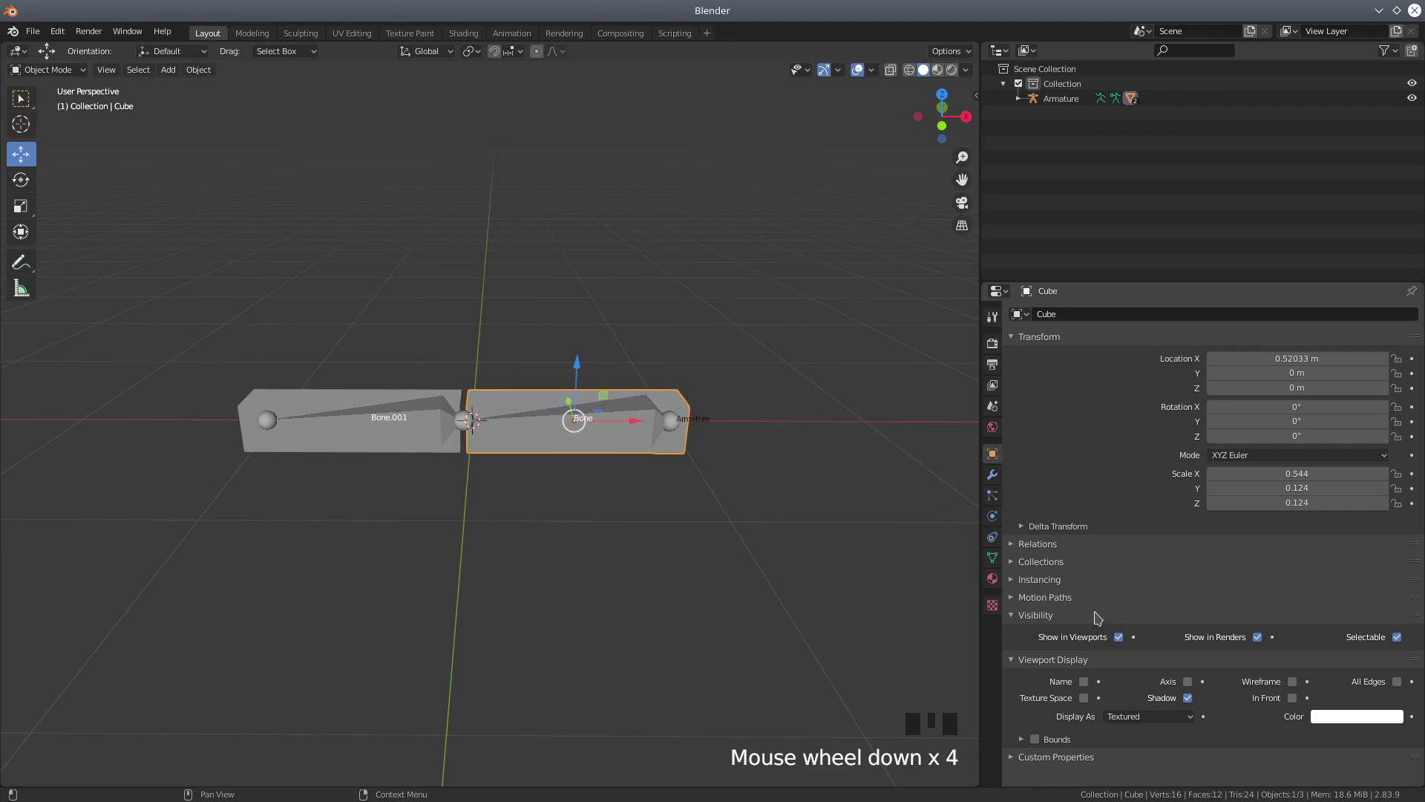
In Edit Mode, remove the Bone.001 vertex group from the parent bone's box and return to Object Mode.
{"action": "left_click", "coordinate": [35, 70]}
{"action": "left_click", "coordinate": [37, 100]}
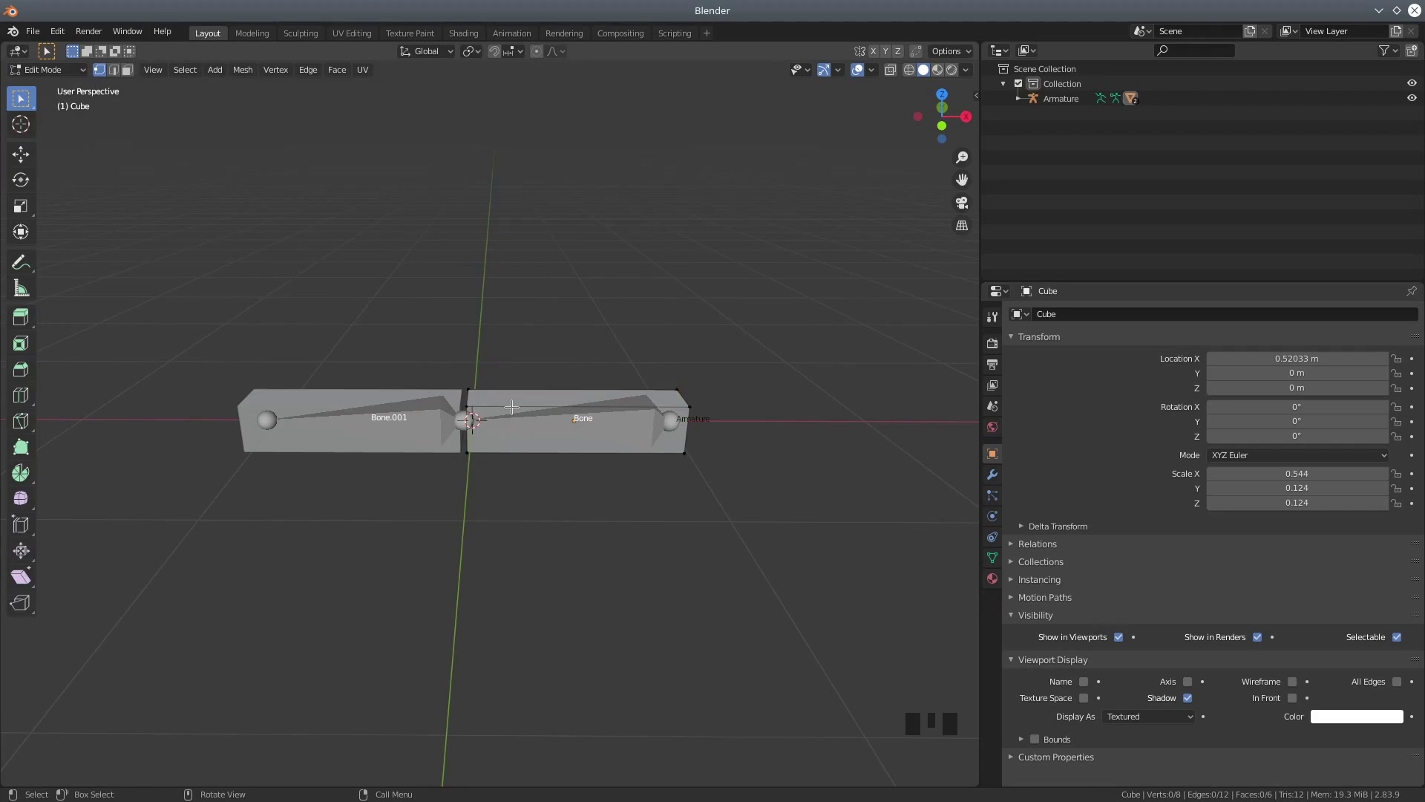
{"action": "key", "text": "a"}
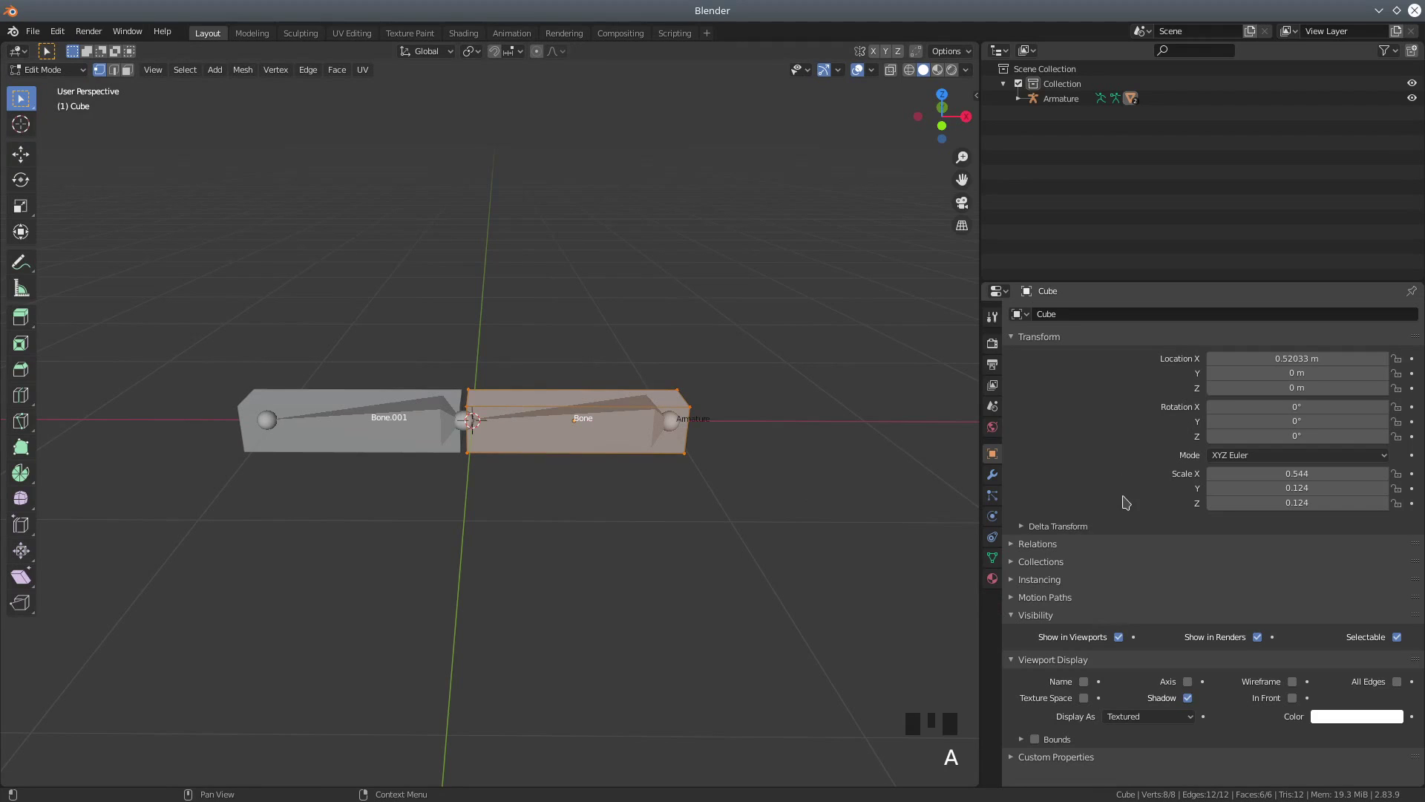
{"action": "scroll", "coordinate": [1114, 516], "scroll_direction": "down", "scroll_amount": 3}
{"action": "left_click", "coordinate": [993, 558]}
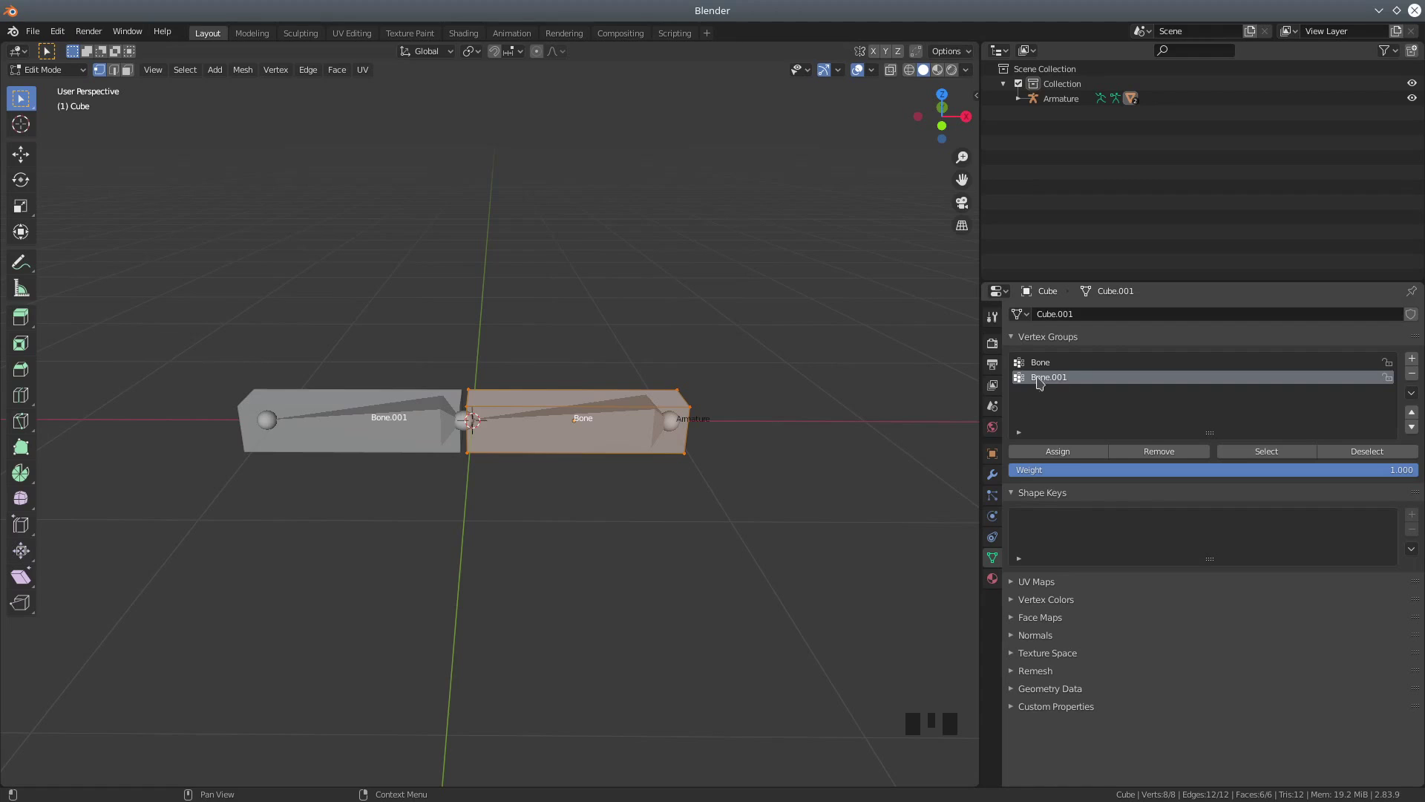
{"action": "left_click", "coordinate": [1412, 373]}
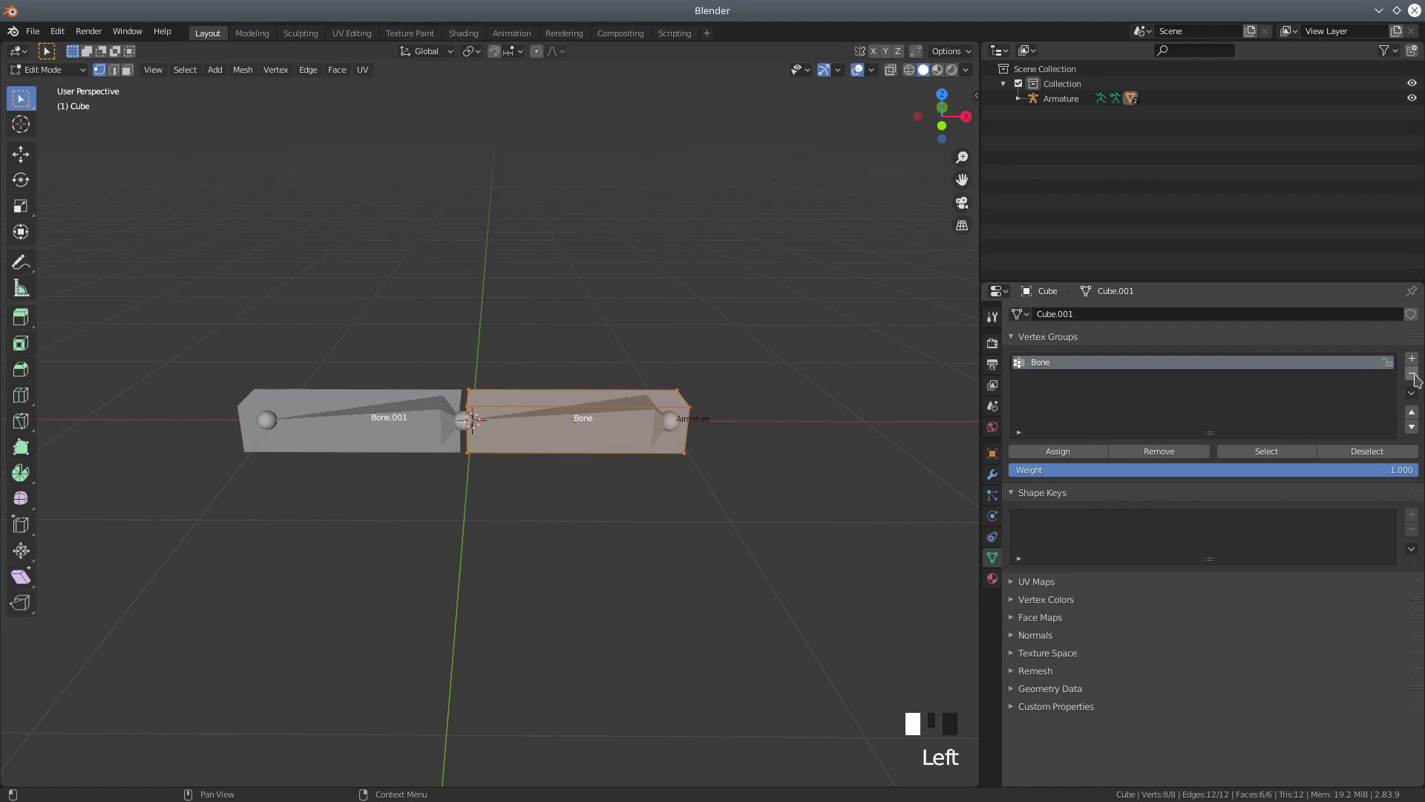
{"action": "left_click", "coordinate": [46, 72]}
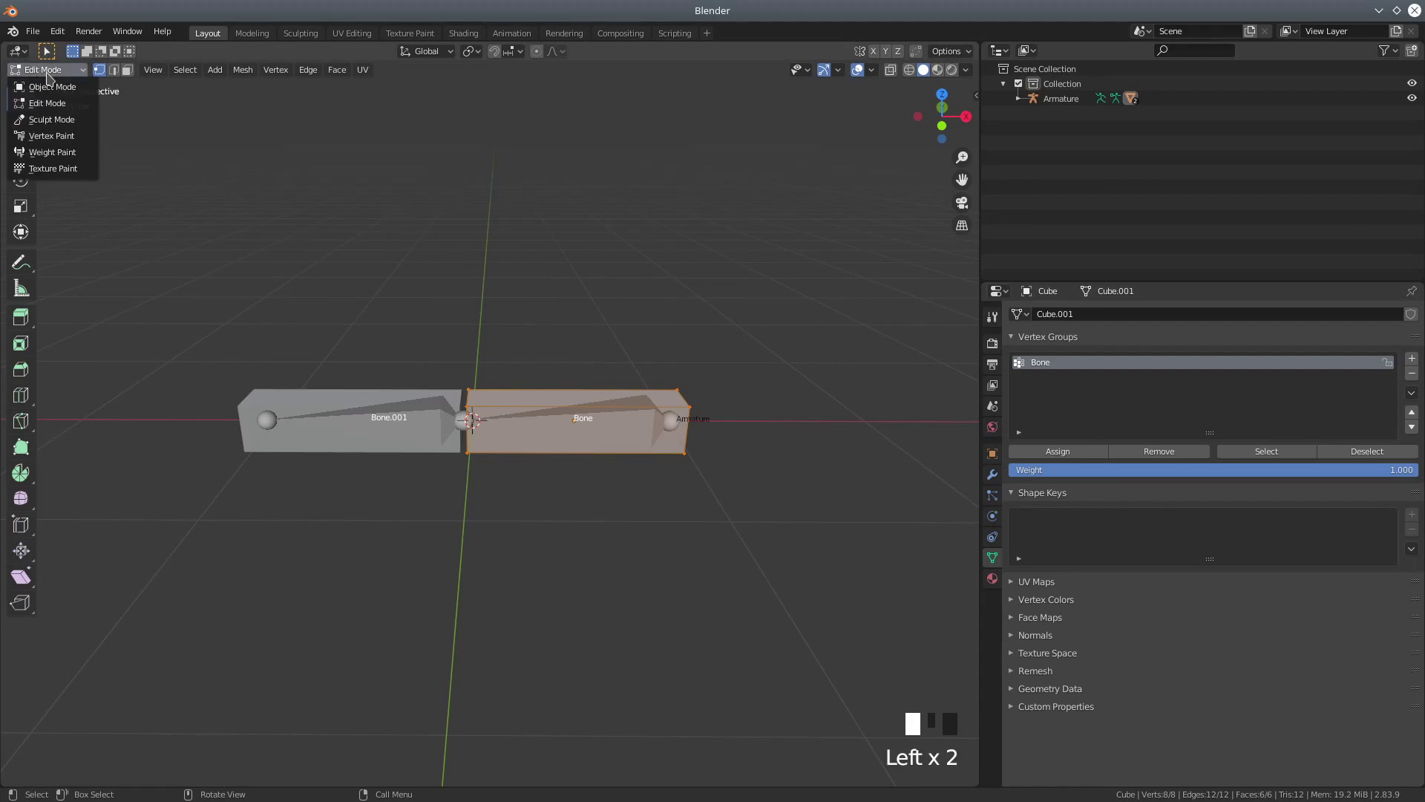
{"action": "left_click", "coordinate": [49, 86]}
Check the vertex groups of the child bone's box in Edit Mode, then return to Object Mode.
{"action": "left_click", "coordinate": [293, 397]}
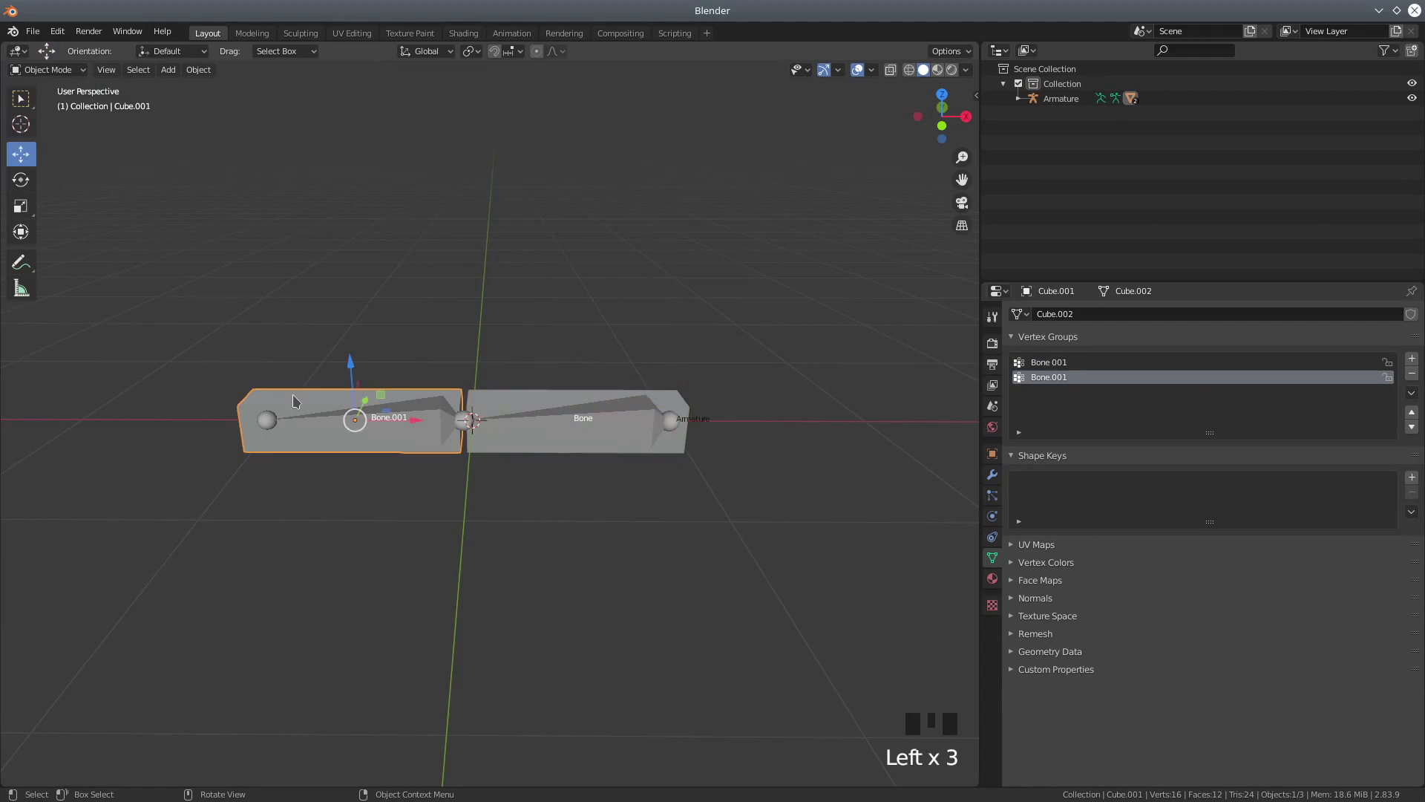
{"action": "left_click", "coordinate": [46, 70]}
{"action": "left_click", "coordinate": [46, 104]}
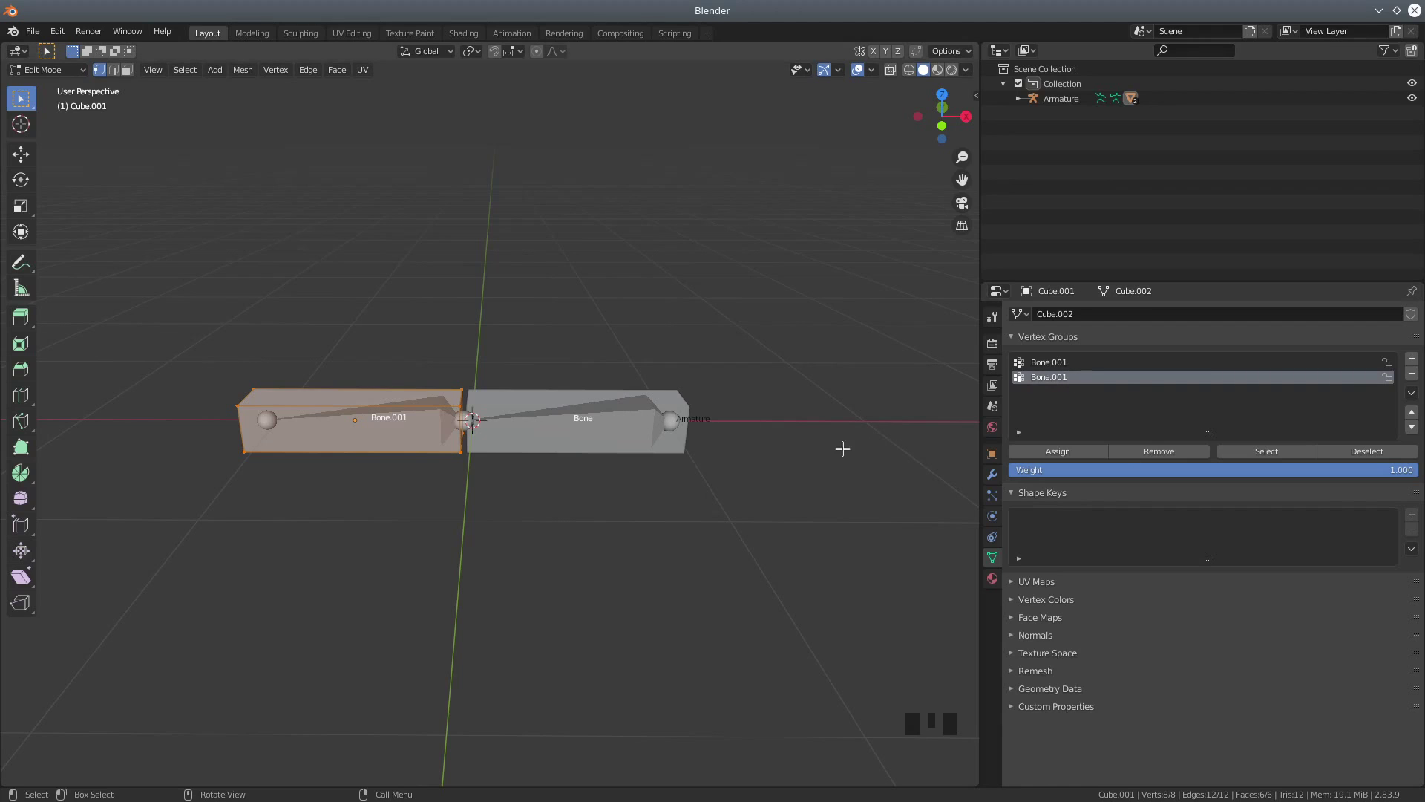
{"action": "left_click", "coordinate": [1059, 383]}
{"action": "left_click", "coordinate": [1059, 384]}
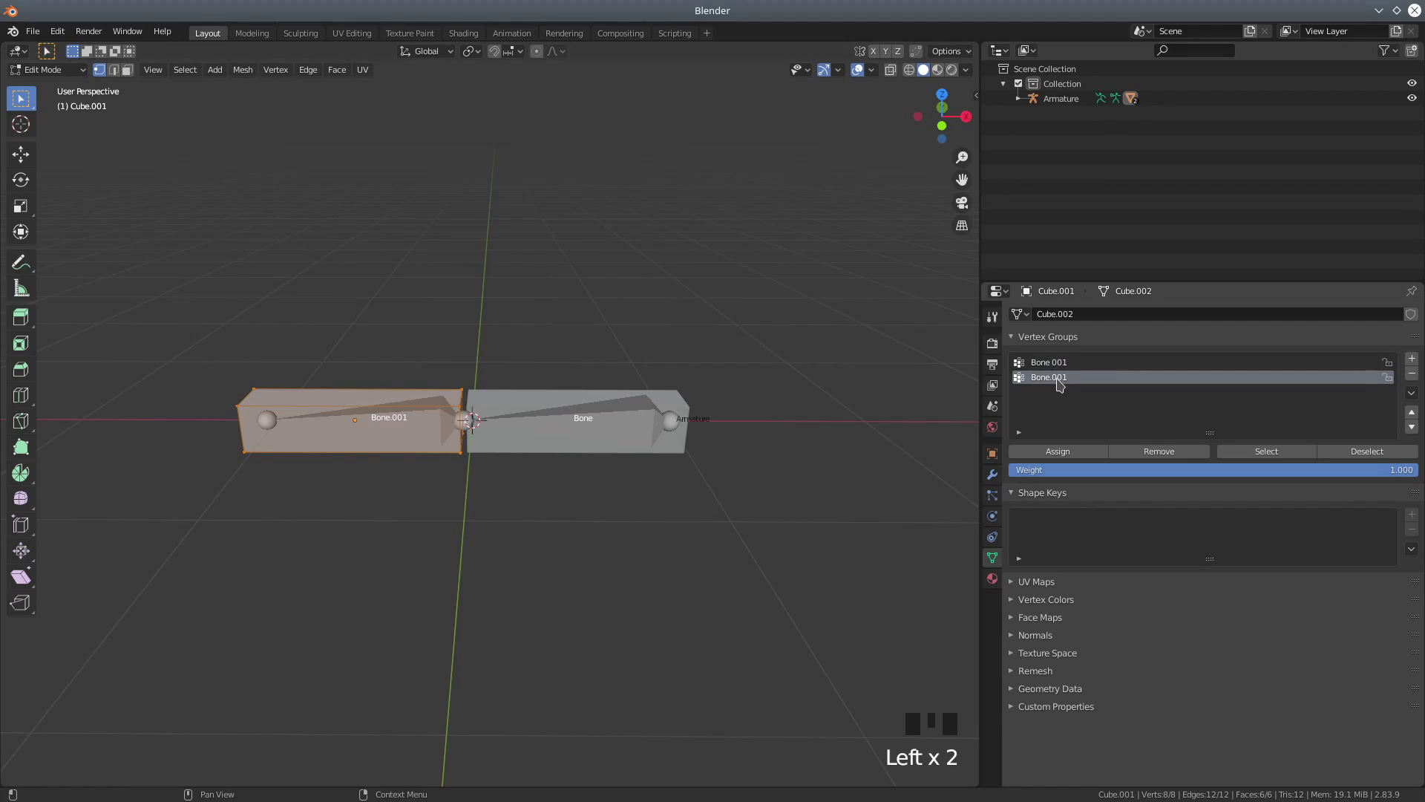
{"action": "left_click", "coordinate": [59, 70]}
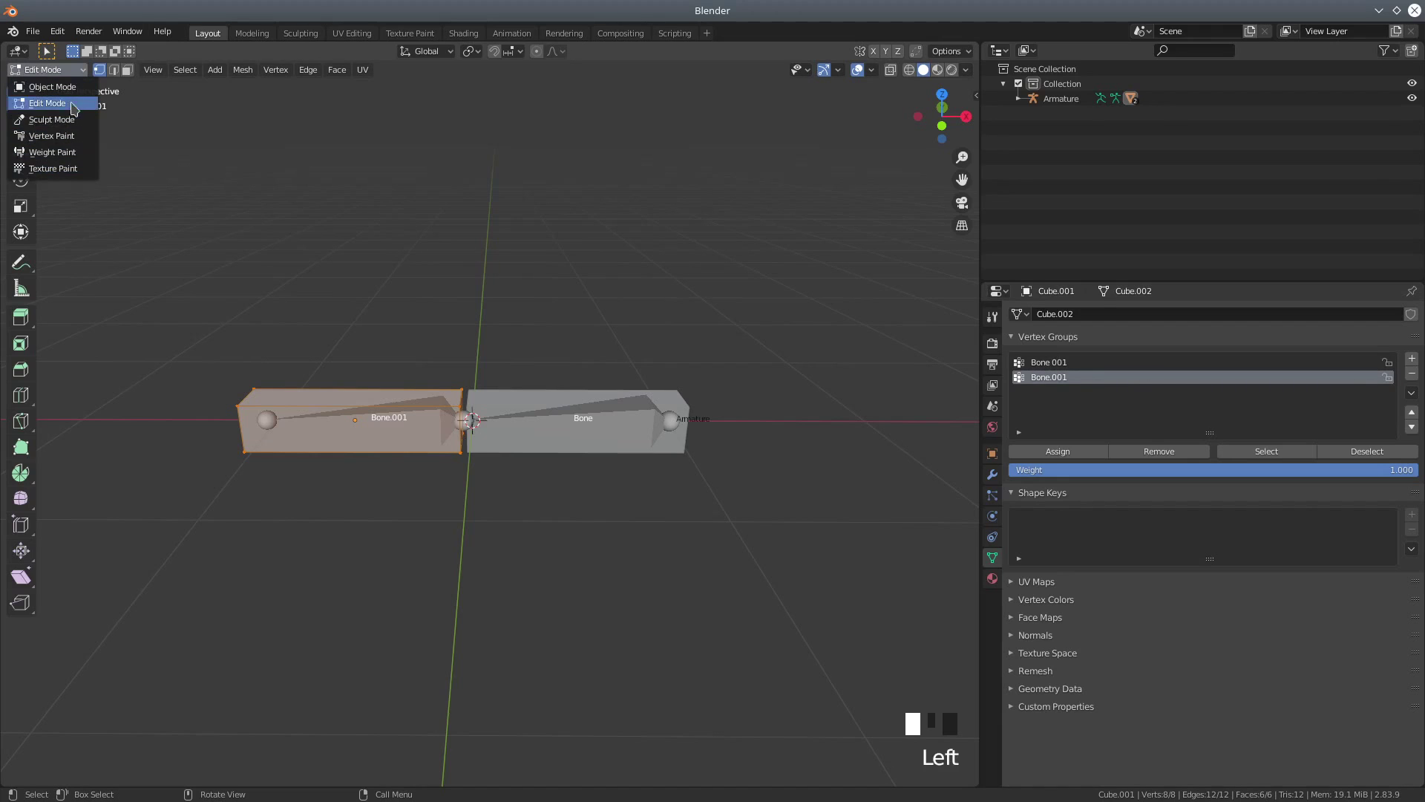
{"action": "left_click", "coordinate": [52, 87]}
Select the armature and put it in Pose Mode.
{"action": "left_click", "coordinate": [668, 416]}
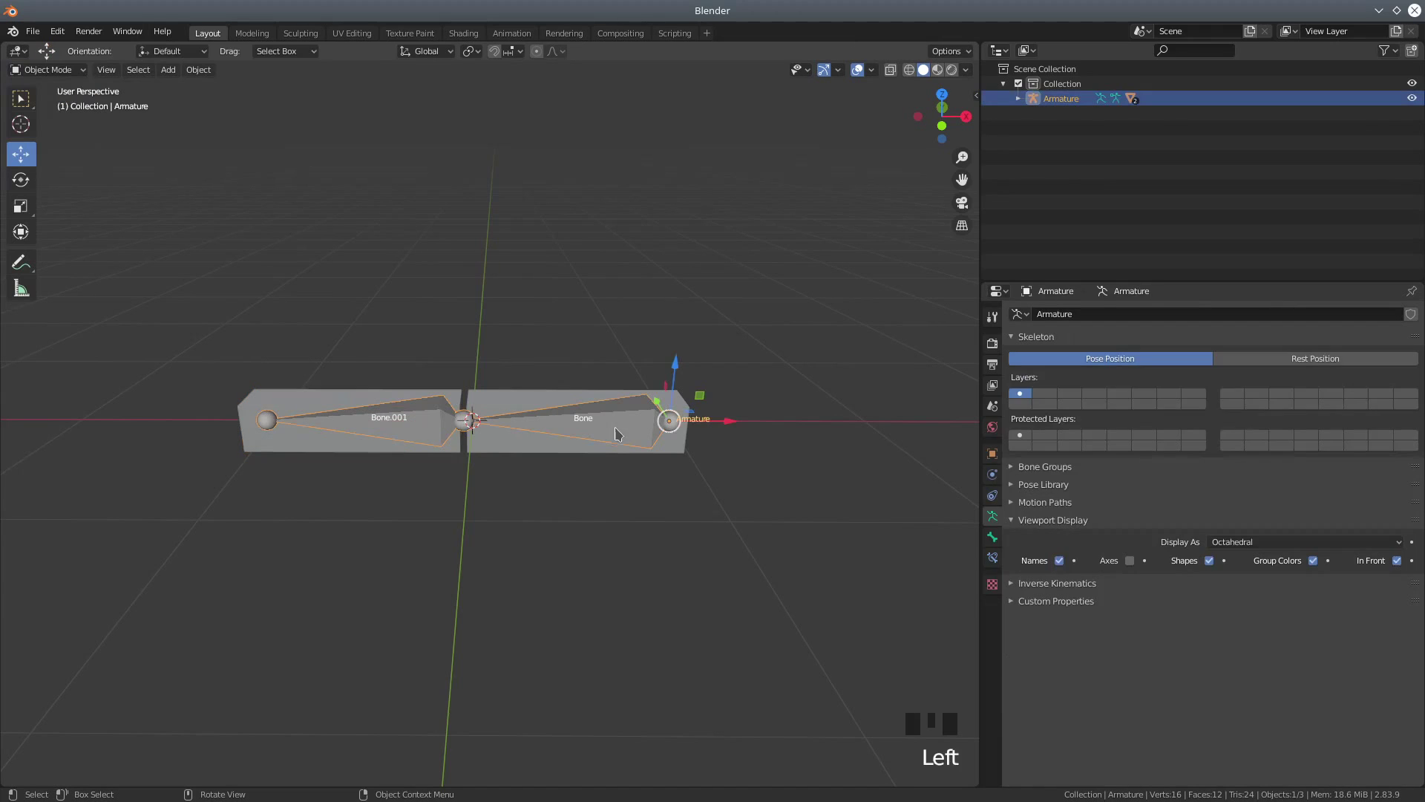
{"action": "left_click", "coordinate": [48, 69]}
{"action": "left_click", "coordinate": [65, 120]}
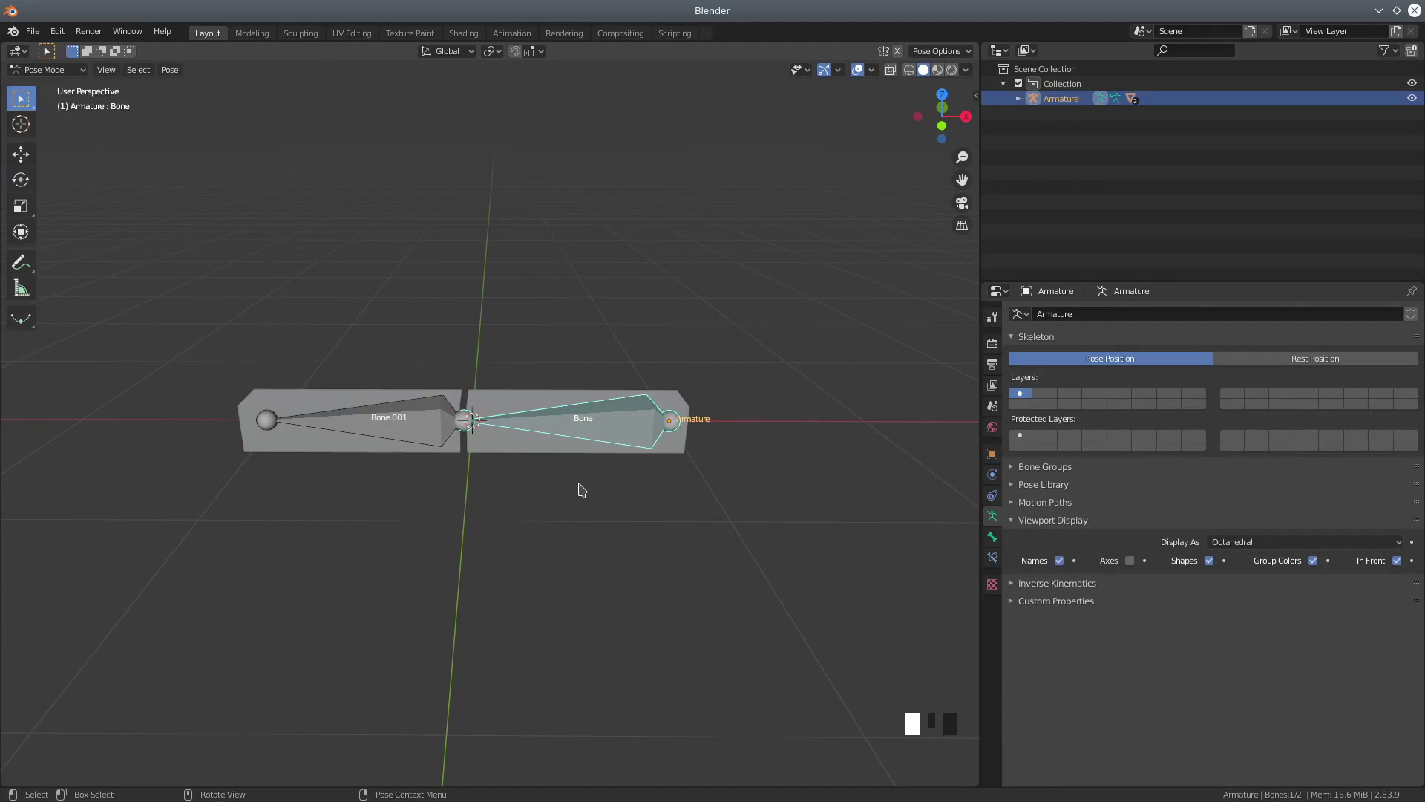
Test-rotate the parent bone and clear its rotation, and try rotating the child bone before cancelling.
{"action": "key", "text": "r"}
{"action": "left_click", "coordinate": [546, 370]}
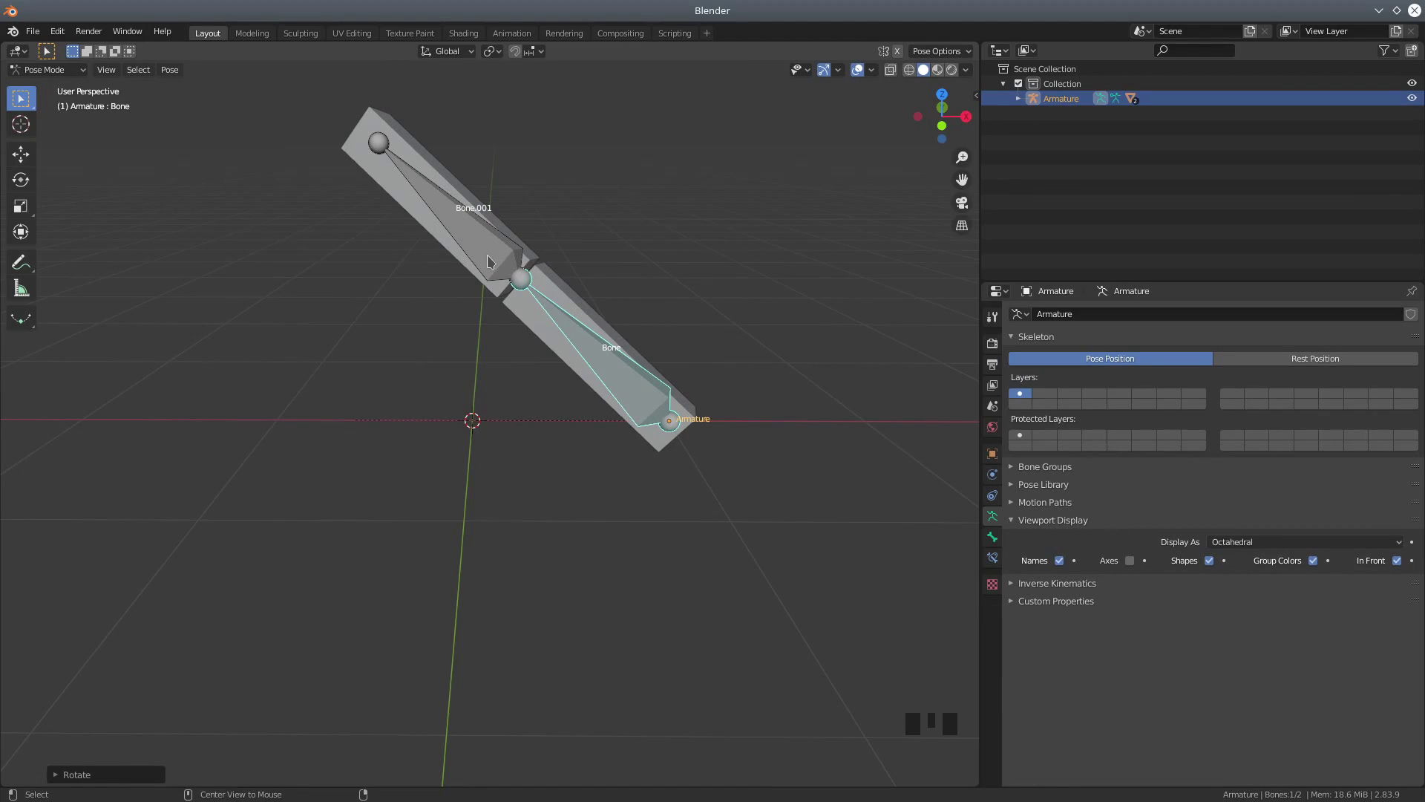
{"action": "key", "text": "alt+r"}
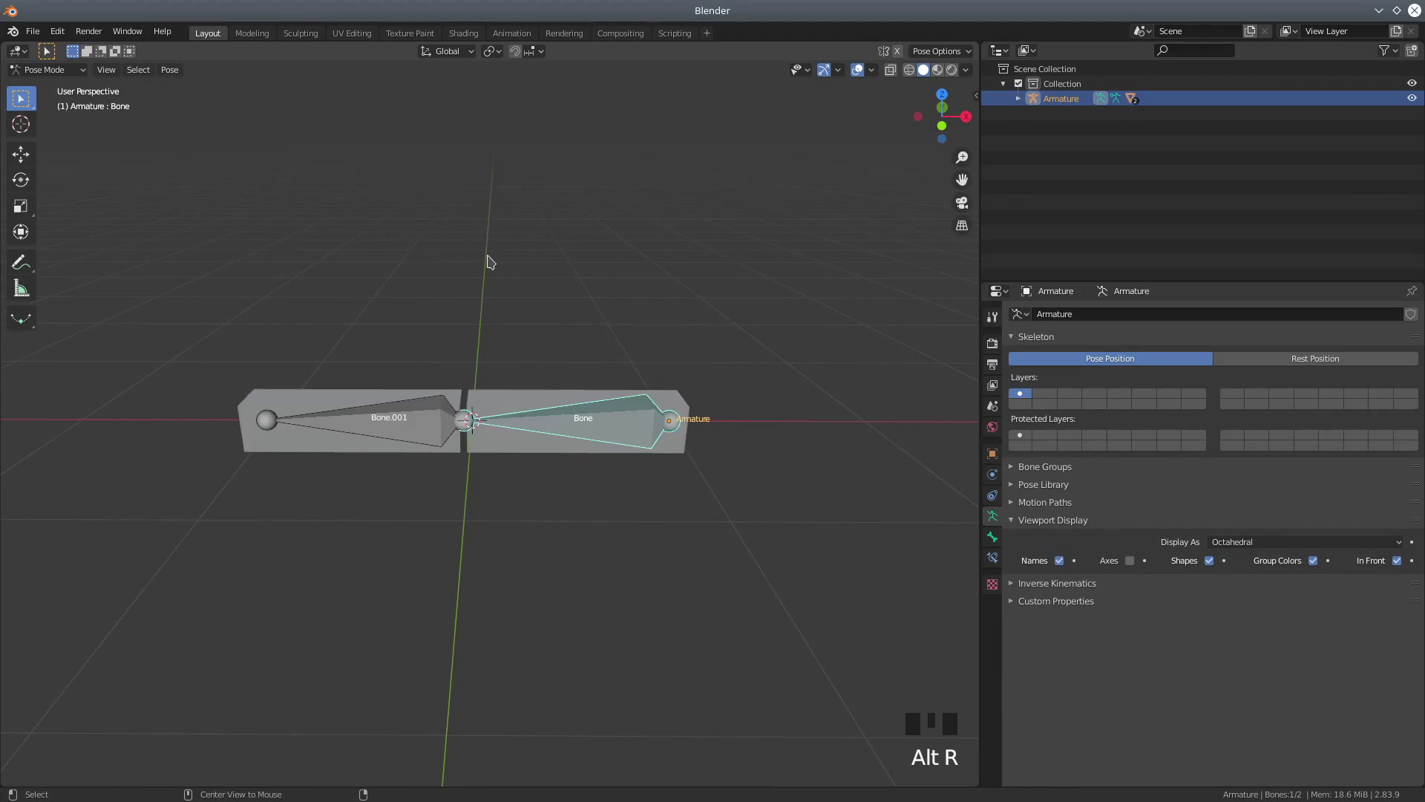
{"action": "left_click", "coordinate": [385, 435]}
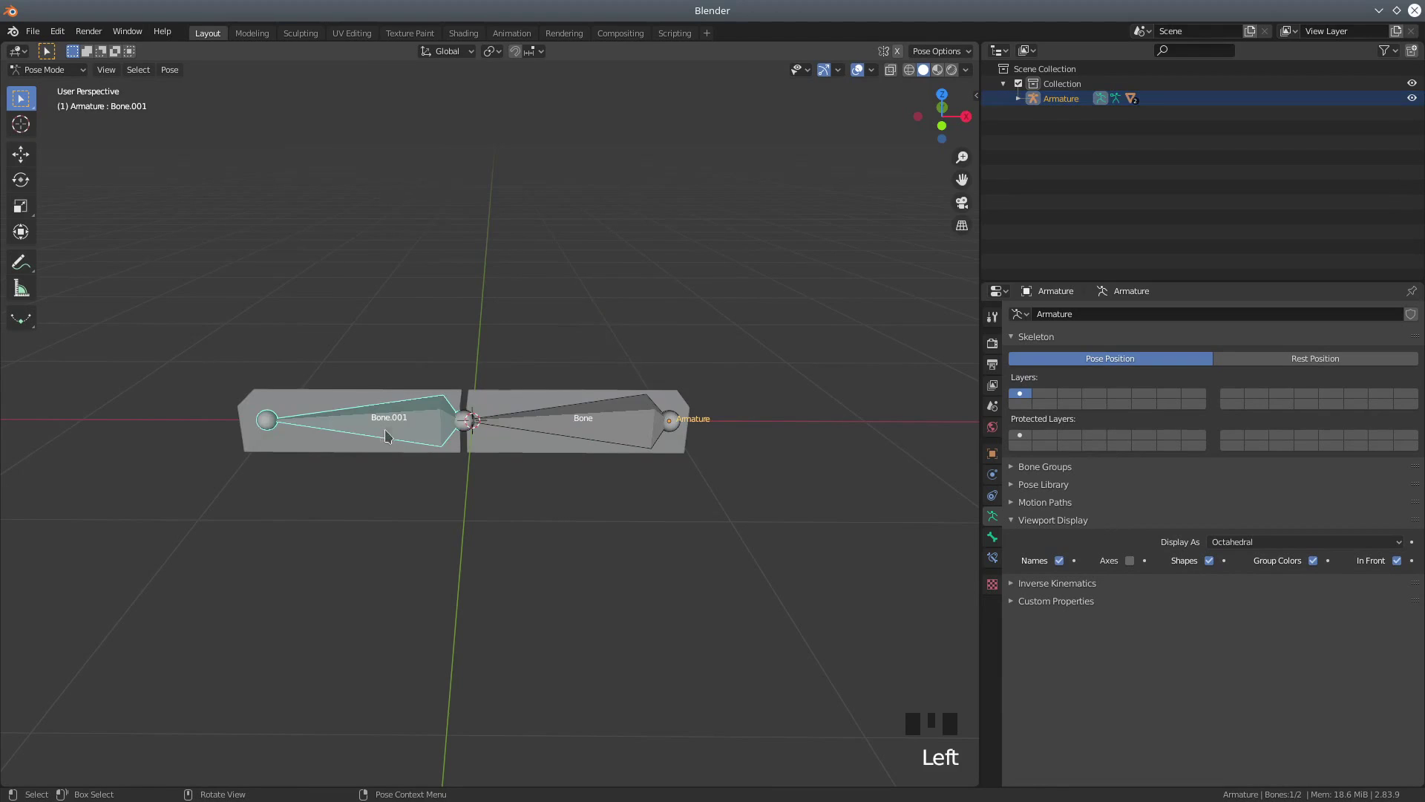
{"action": "key", "text": "r"}
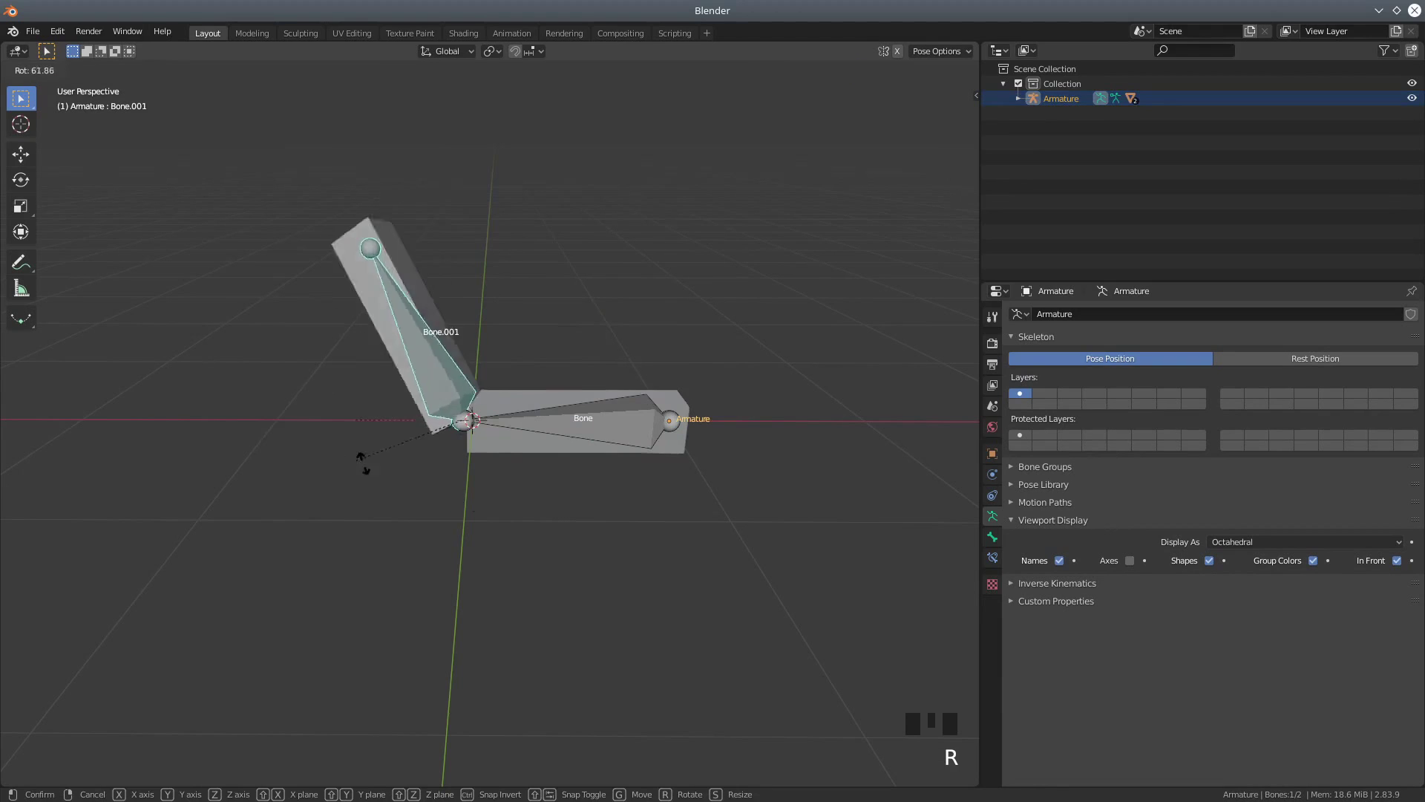
{"action": "right_click", "coordinate": [500, 518]}
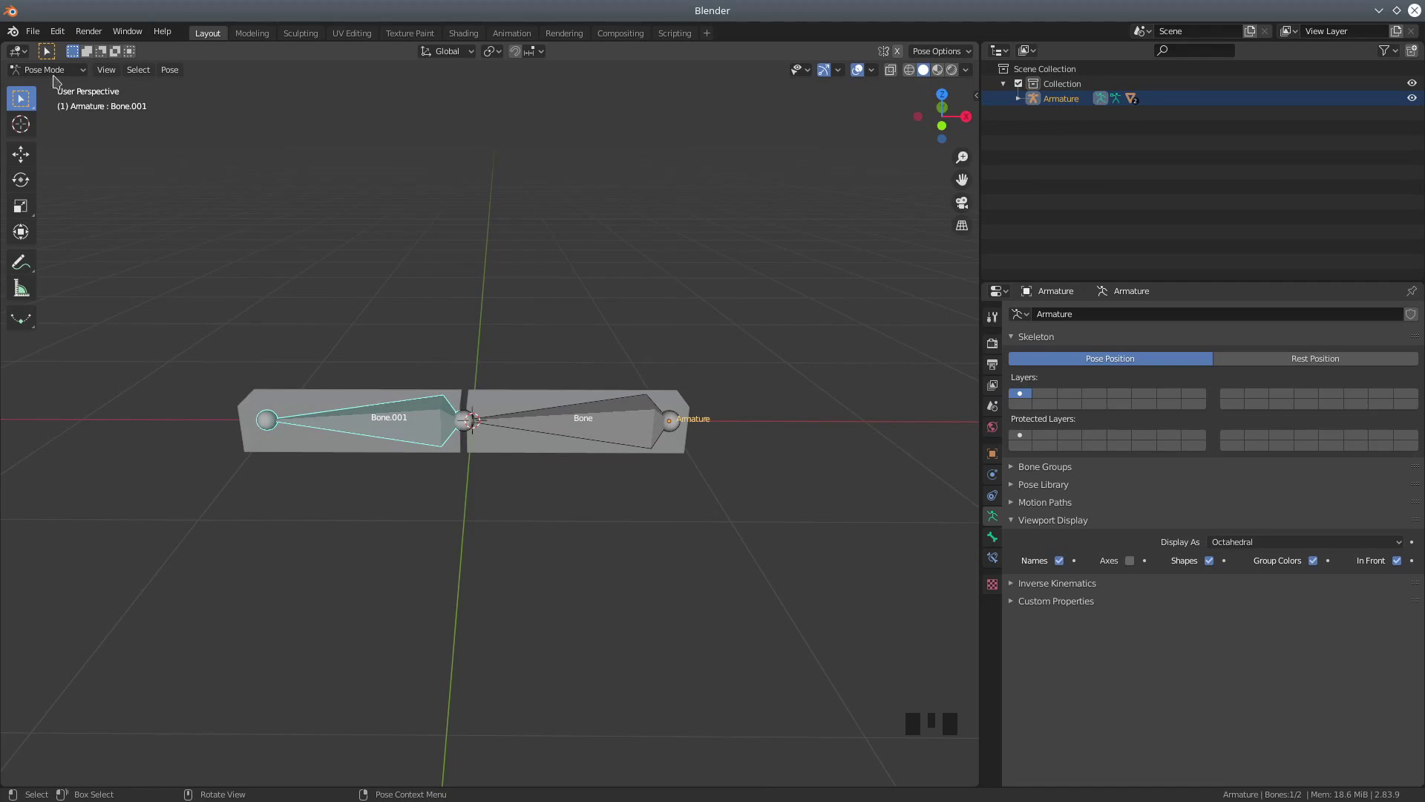
Leave Pose Mode, select the child bone's box and put it in Edit Mode.
{"action": "left_click", "coordinate": [324, 412]}
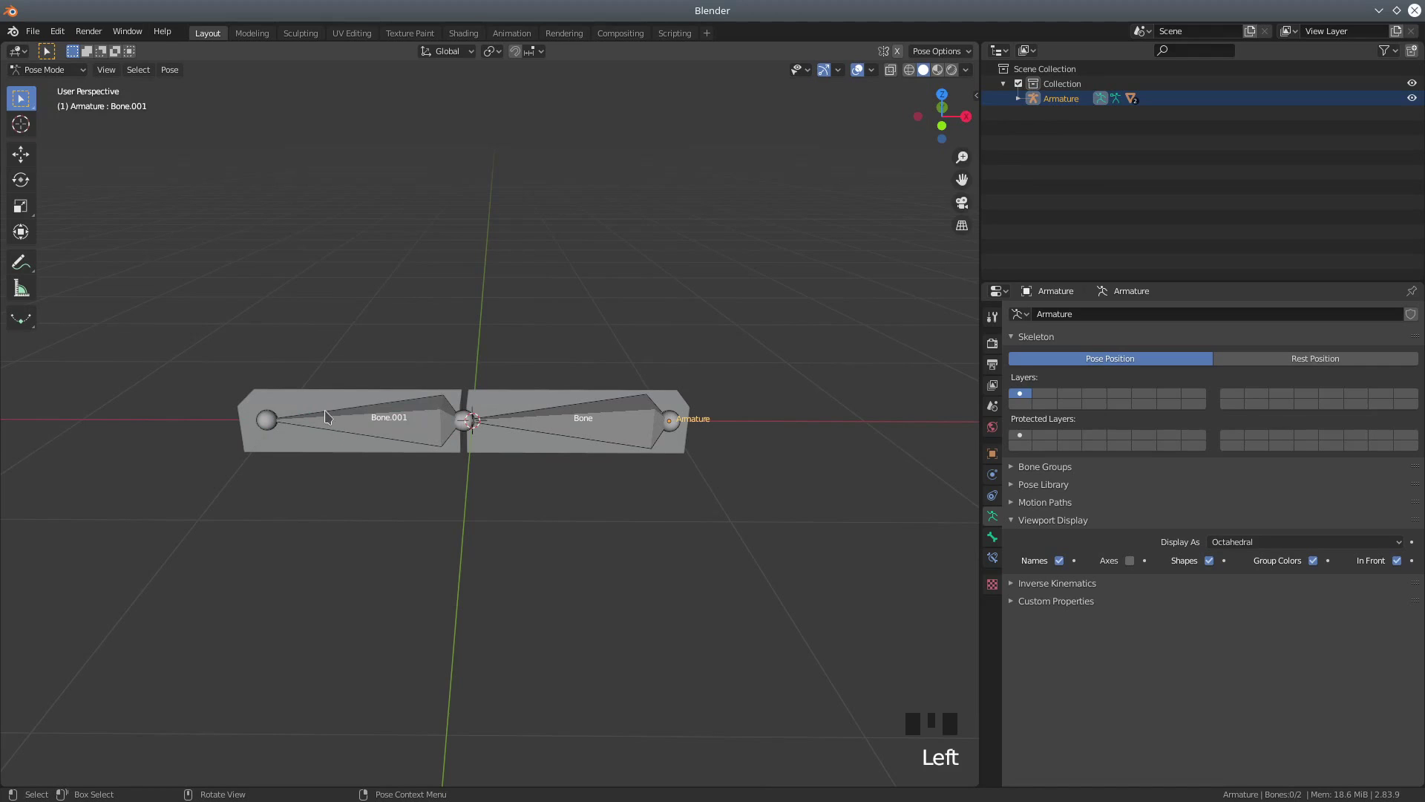
{"action": "left_click_drag", "start_coordinate": [45, 69], "coordinate": [41, 83]}
{"action": "left_click", "coordinate": [292, 397]}
{"action": "left_click", "coordinate": [46, 77]}
{"action": "left_click_drag", "start_coordinate": [46, 77], "coordinate": [40, 97]}
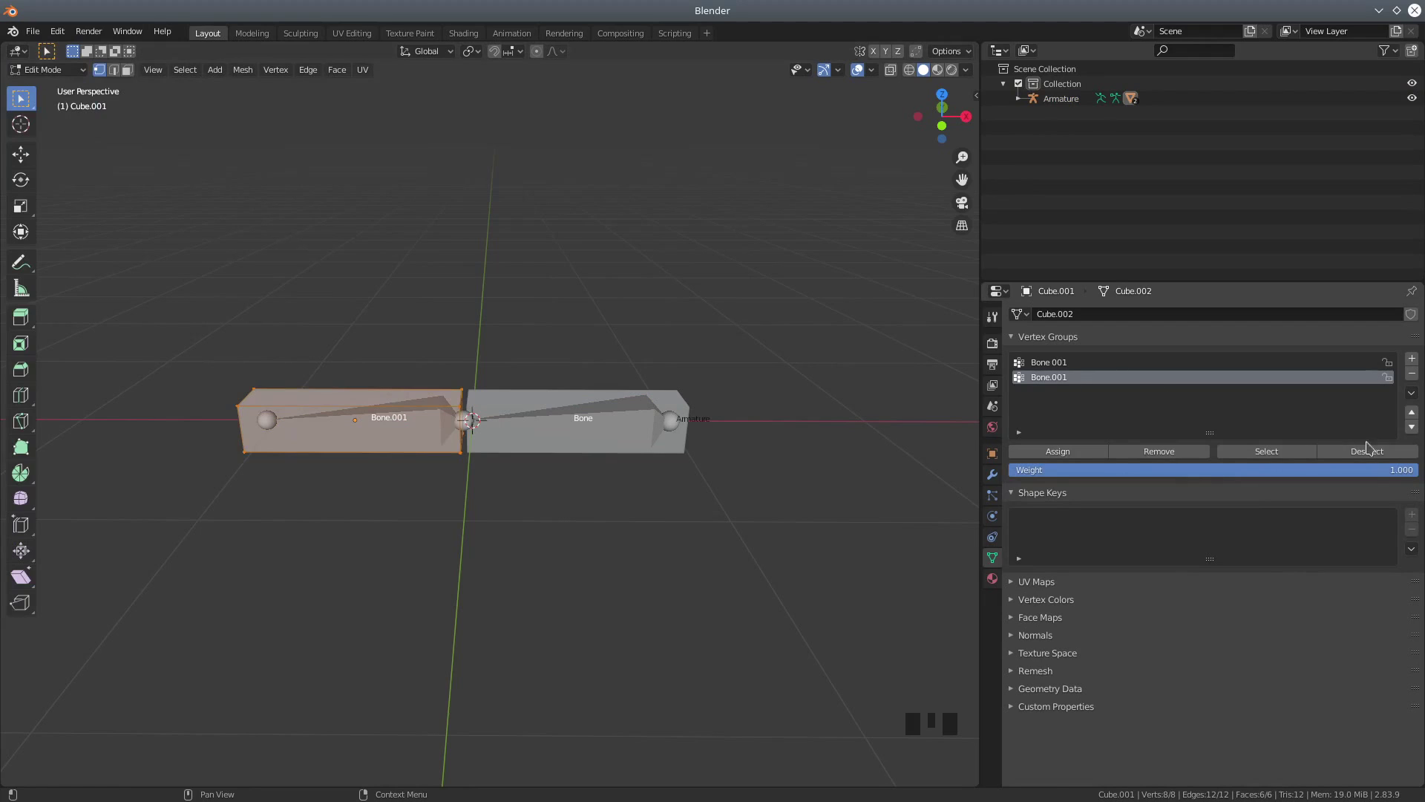
Check which vertices belong to each of the box's two vertex groups by deselecting and reselecting them.
{"action": "left_click", "coordinate": [1382, 462]}
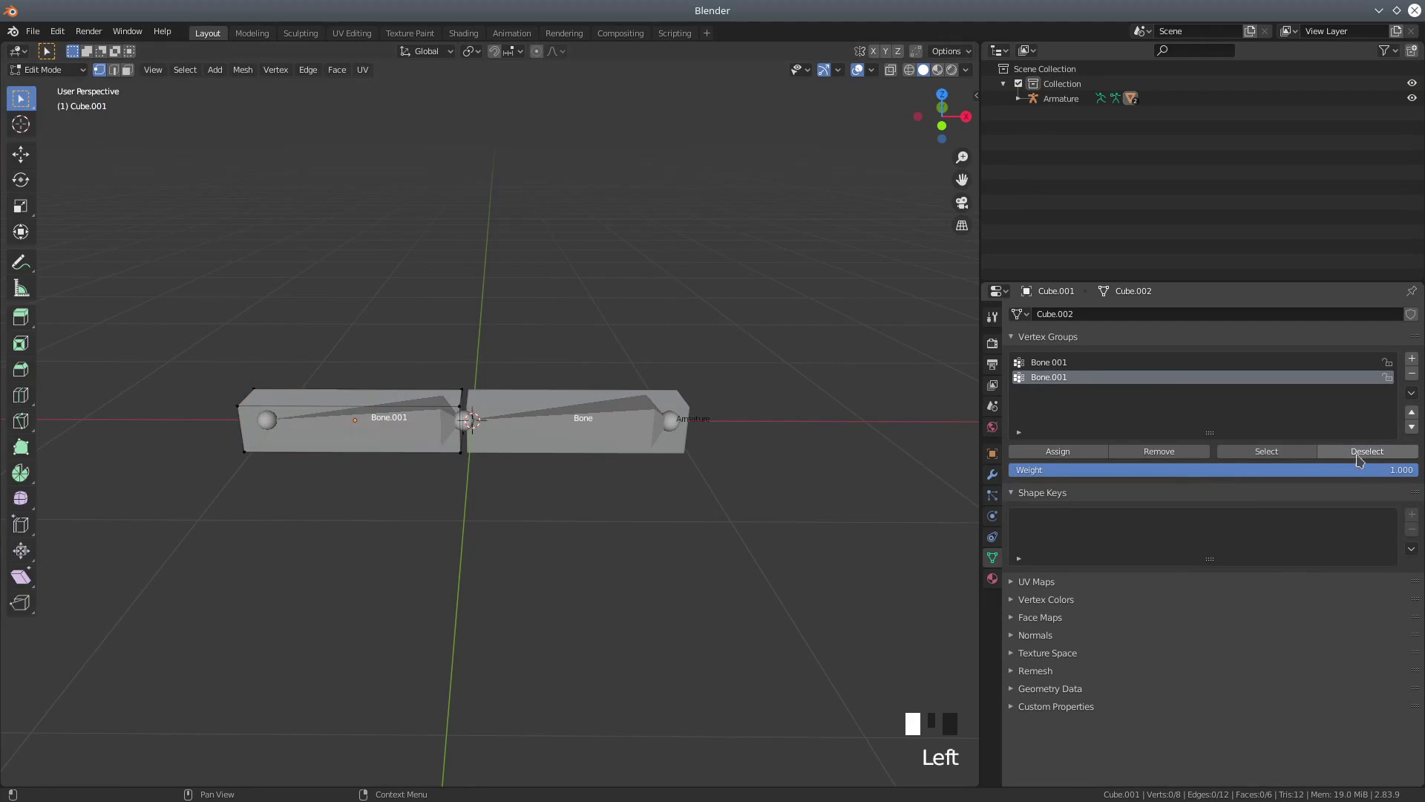
{"action": "left_click", "coordinate": [1250, 455]}
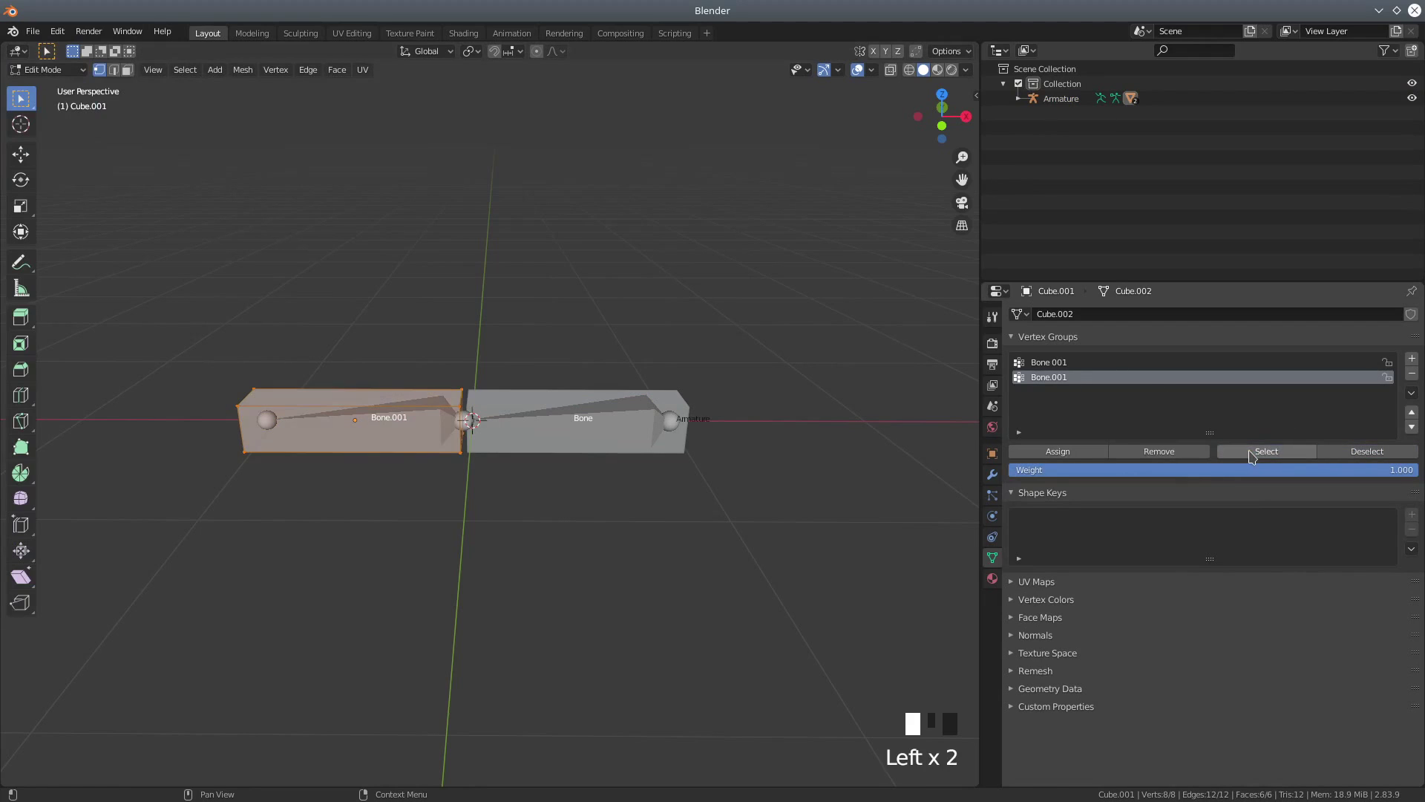
{"action": "left_click", "coordinate": [1061, 363]}
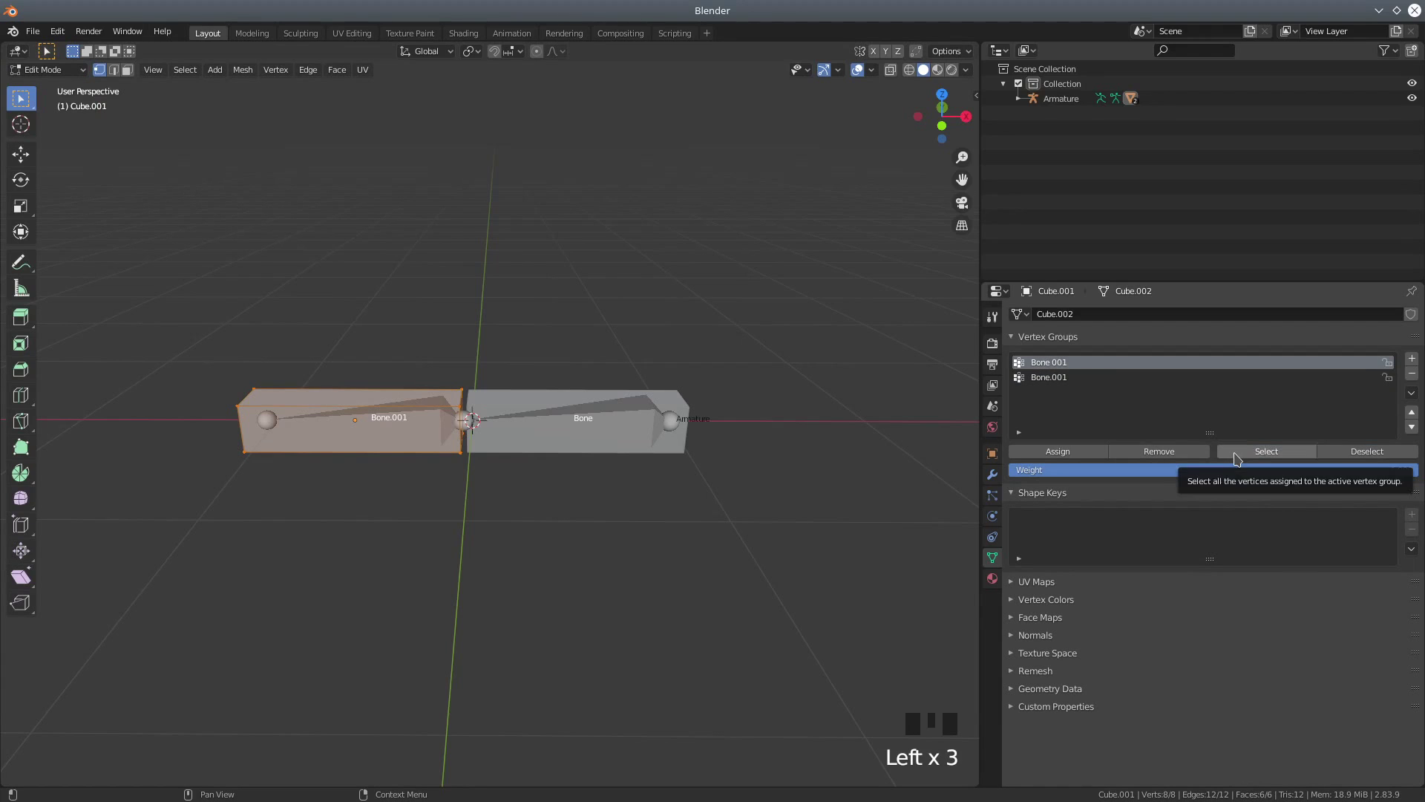
{"action": "left_click", "coordinate": [1353, 458]}
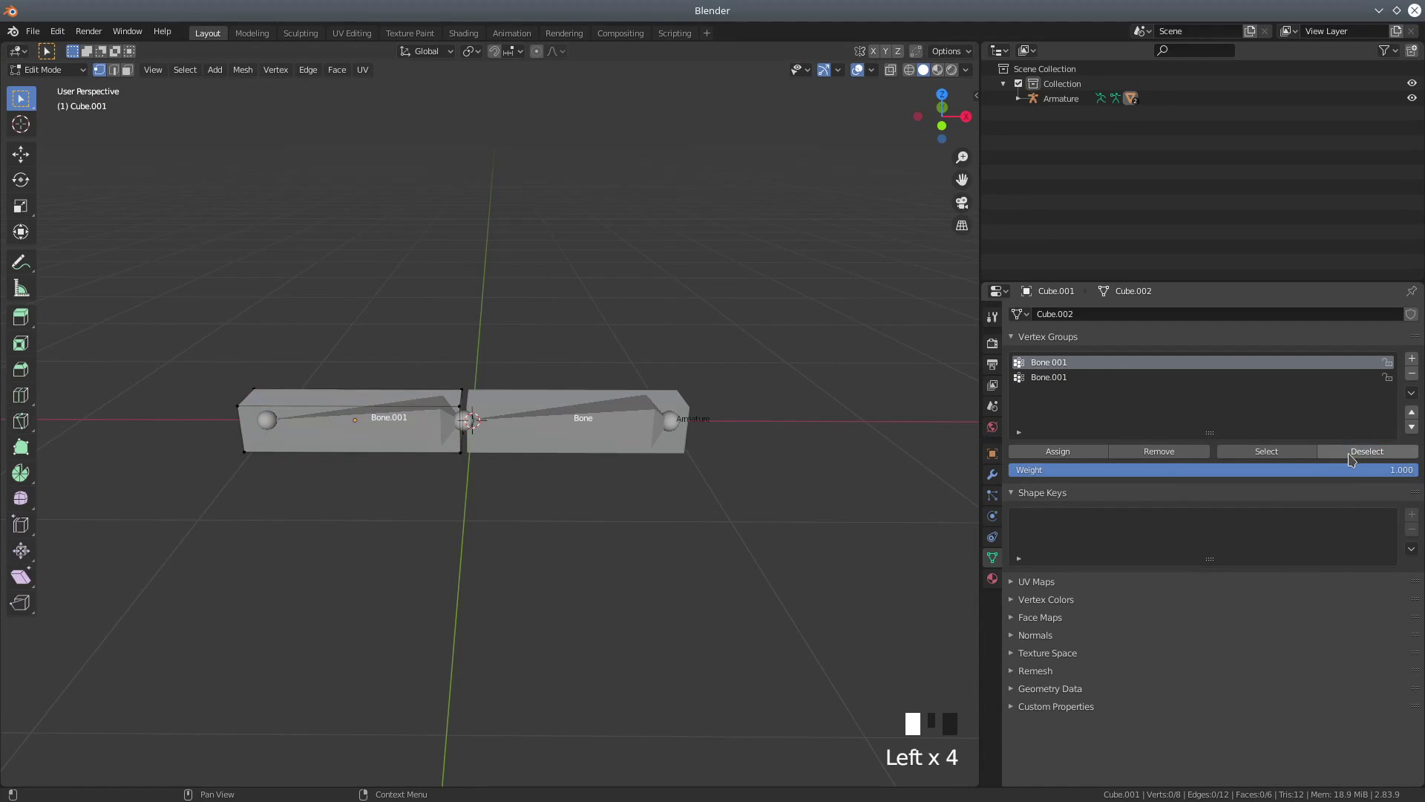
{"action": "left_click", "coordinate": [1292, 460]}
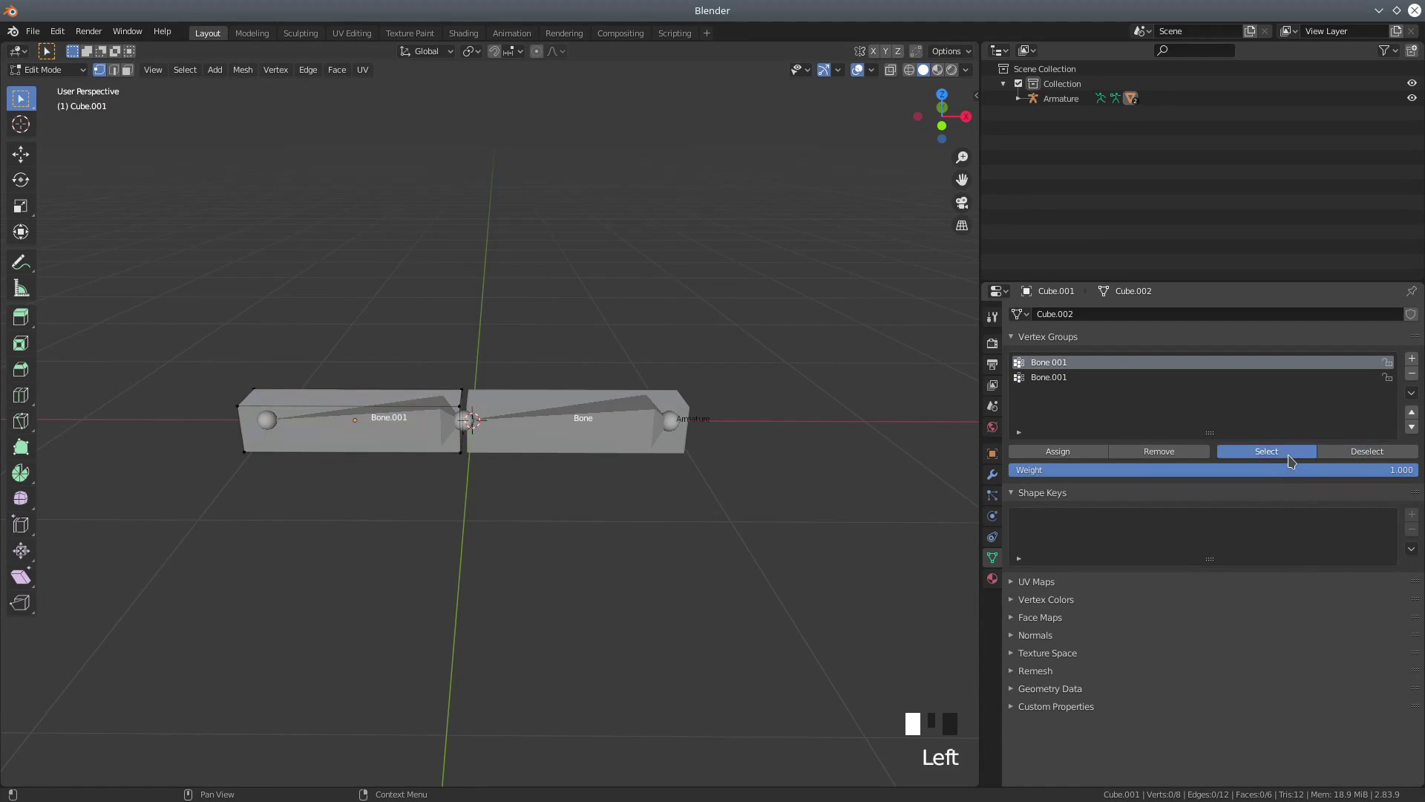
{"action": "left_click", "coordinate": [1071, 381]}
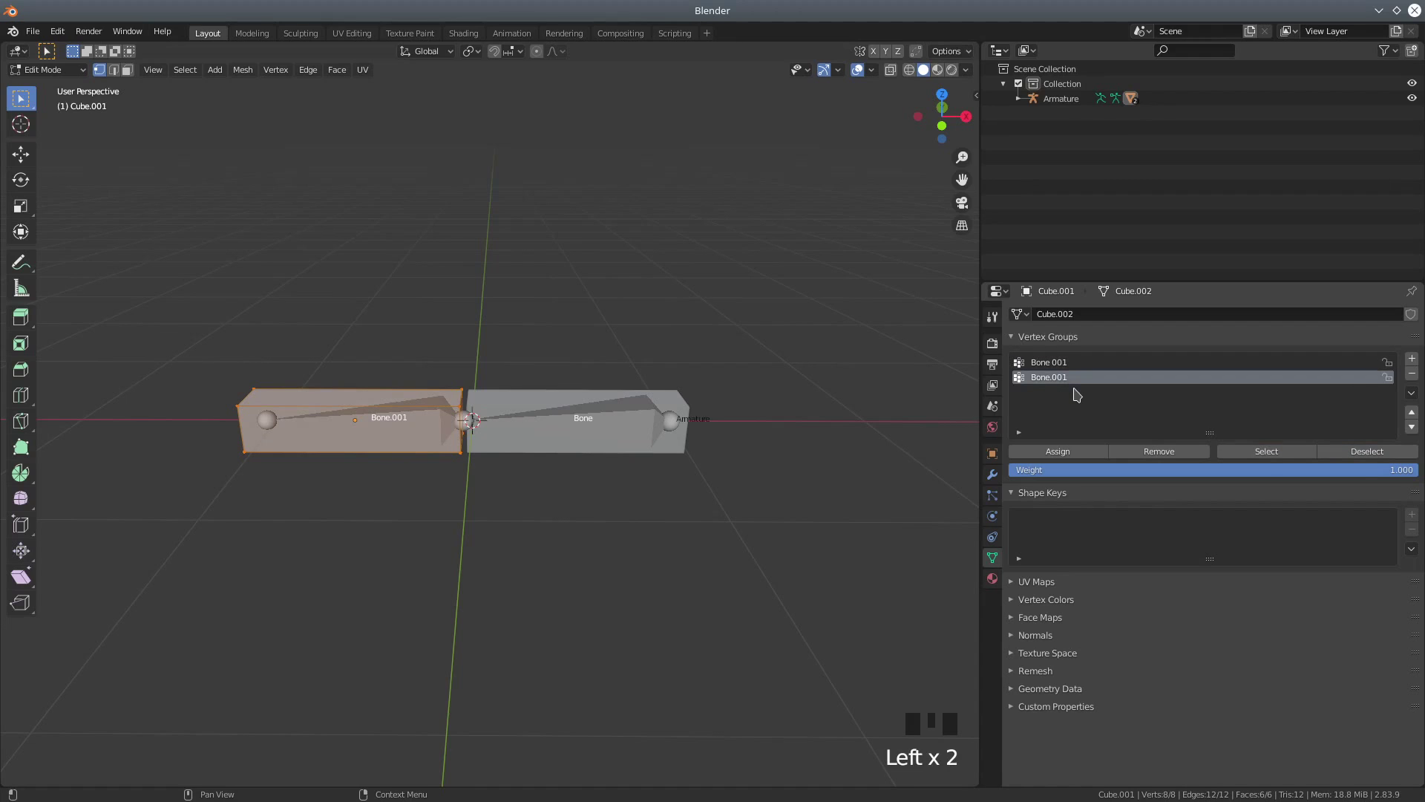
Remove the second vertex group, Bone.001, from the child bone's box and return to Object Mode.
{"action": "left_click", "coordinate": [1411, 373]}
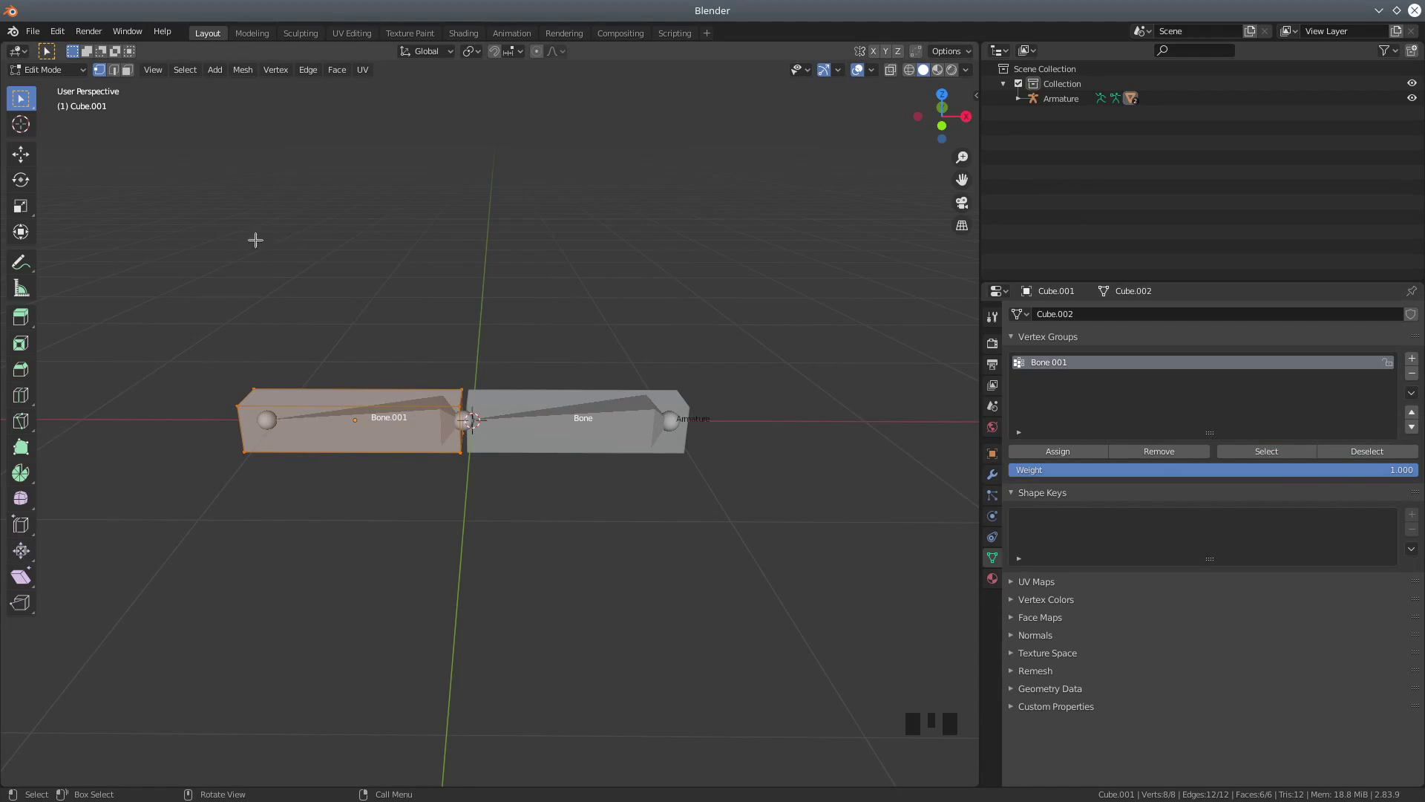
{"action": "left_click", "coordinate": [52, 74]}
{"action": "left_click", "coordinate": [51, 72]}
{"action": "left_click", "coordinate": [48, 87]}
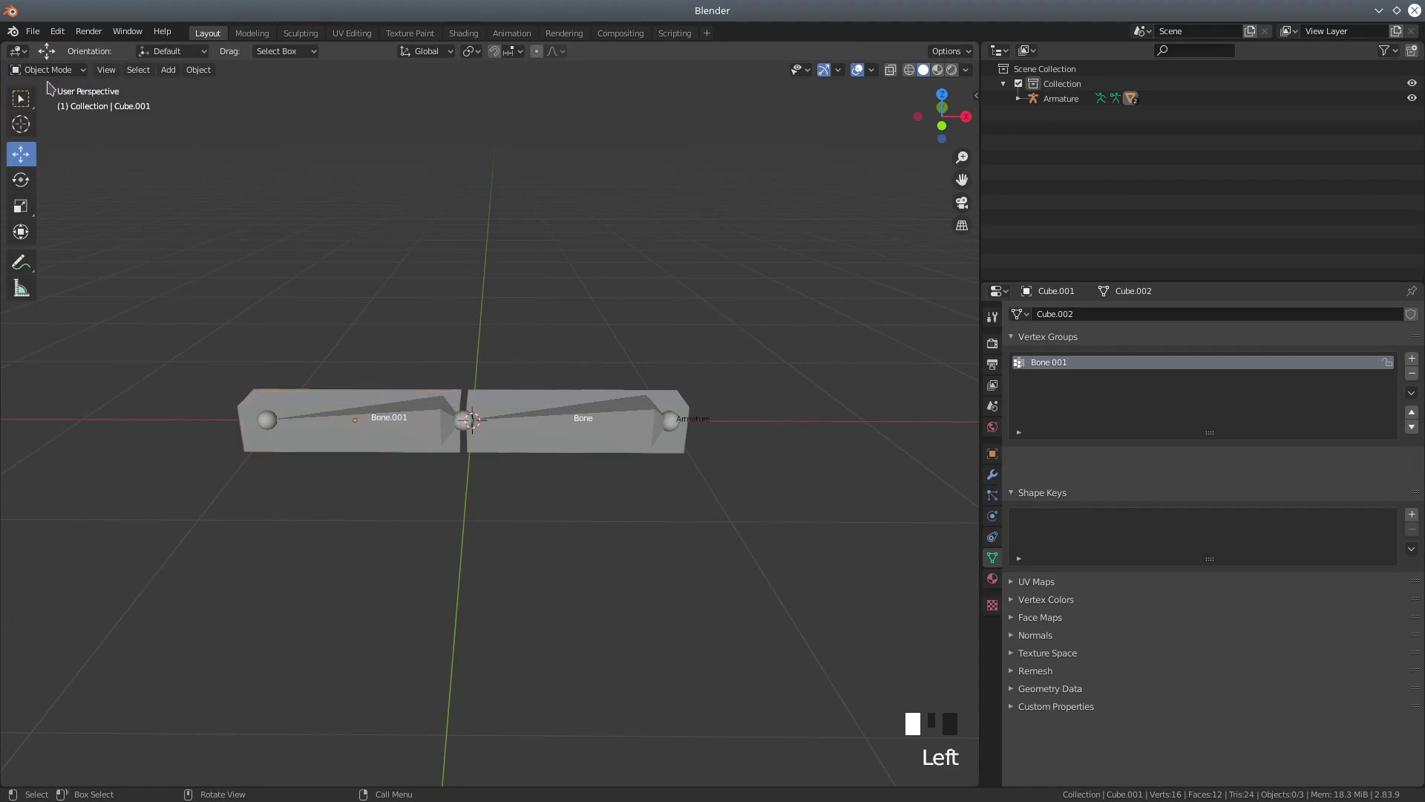
Examine the child bone's box and the armature from several angles, leaving the armature selected.
{"action": "left_click", "coordinate": [621, 422]}
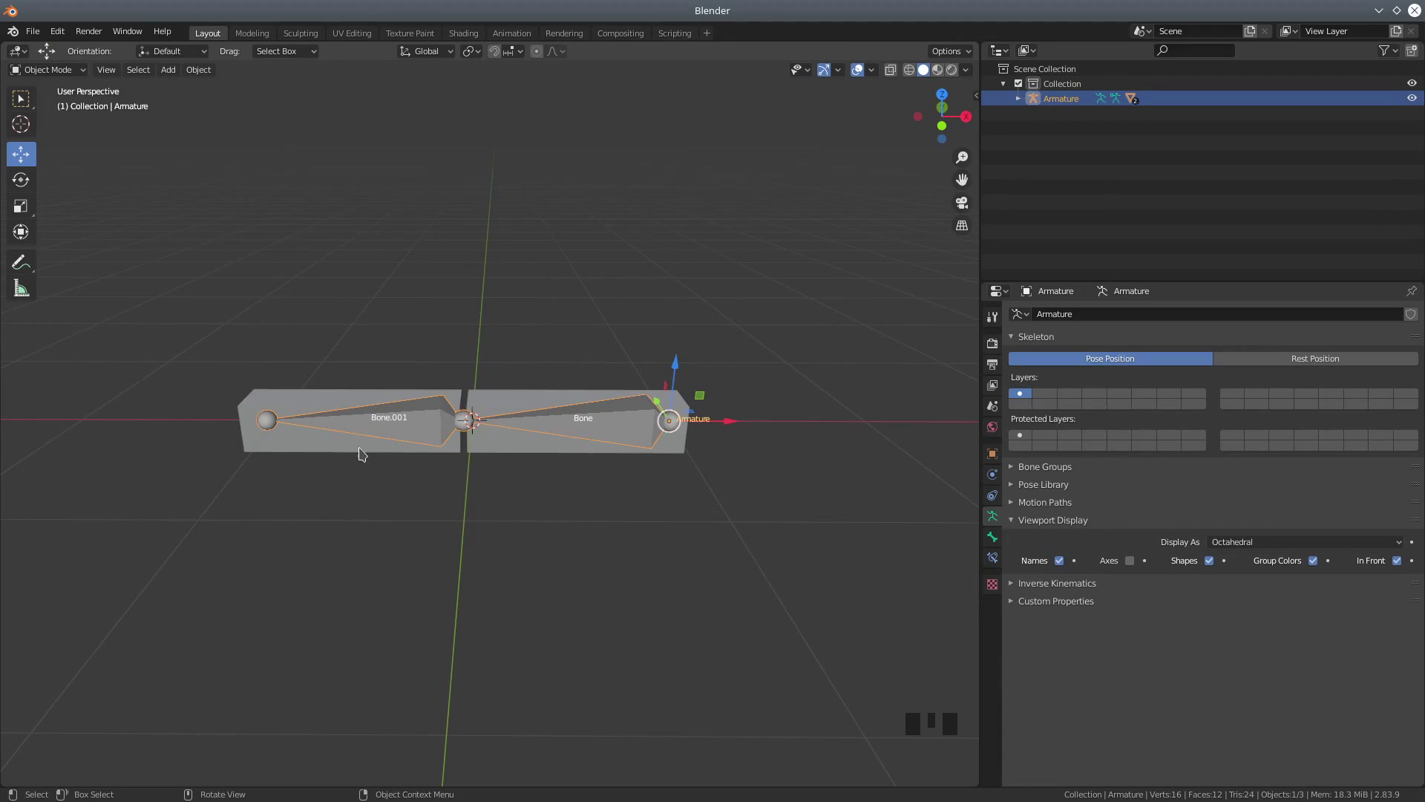
{"action": "left_click", "coordinate": [313, 444]}
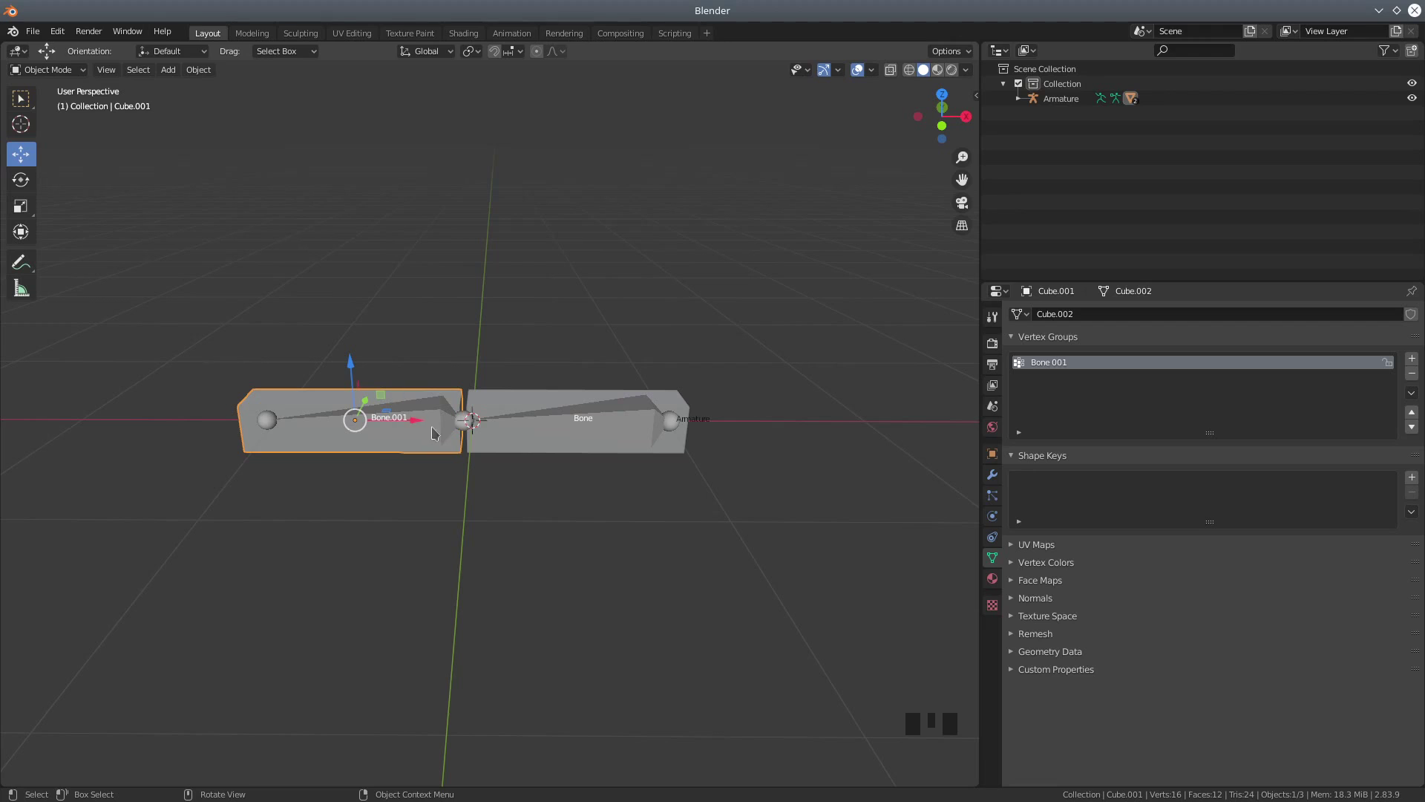
{"action": "scroll", "coordinate": [439, 490], "scroll_direction": "down", "scroll_amount": 2}
{"action": "middle_click_drag", "start_coordinate": [439, 490], "coordinate": [410, 563]}
{"action": "scroll", "coordinate": [566, 563], "scroll_direction": "up", "scroll_amount": 3}
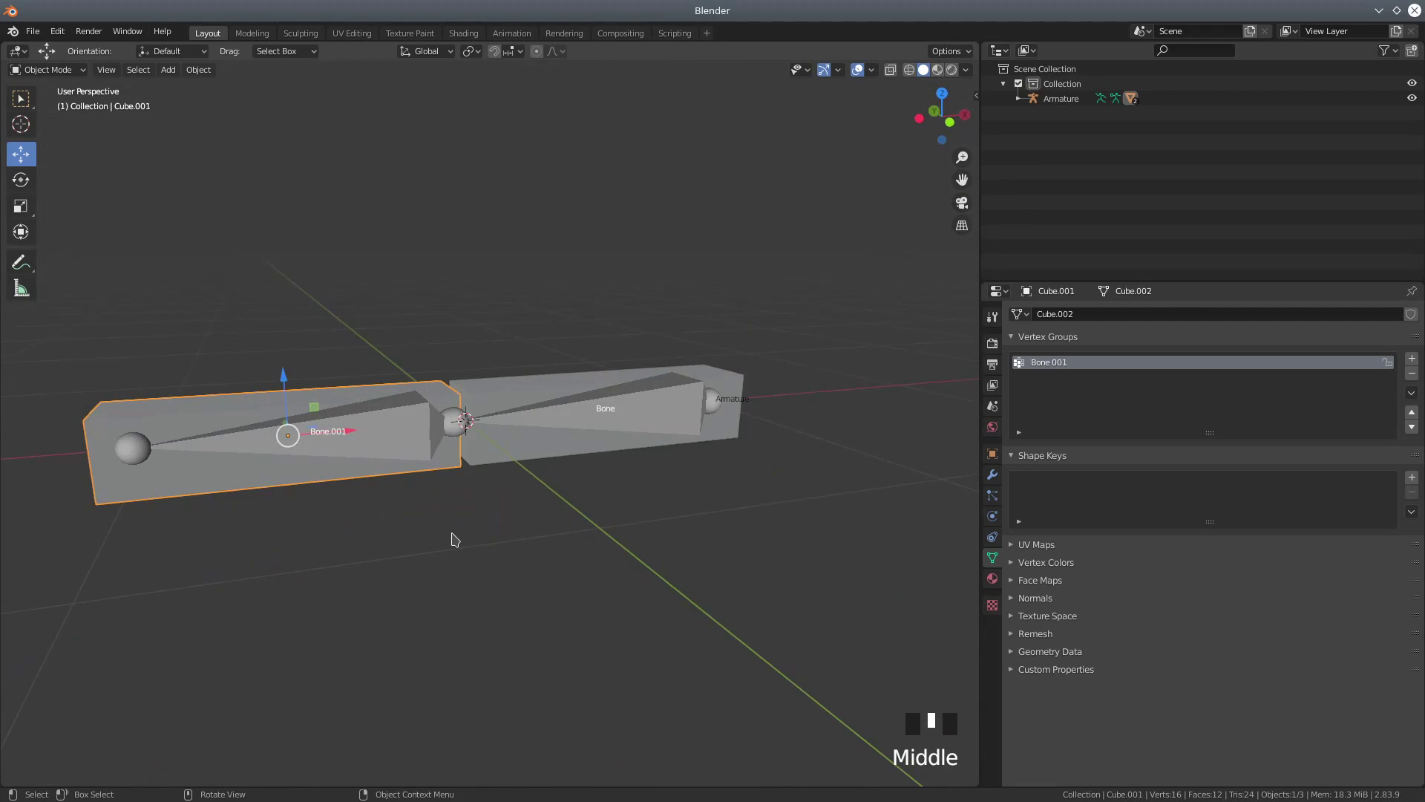
{"action": "scroll", "coordinate": [455, 534], "scroll_direction": "down", "scroll_amount": 2}
{"action": "middle_click_drag", "start_coordinate": [522, 516], "coordinate": [465, 544]}
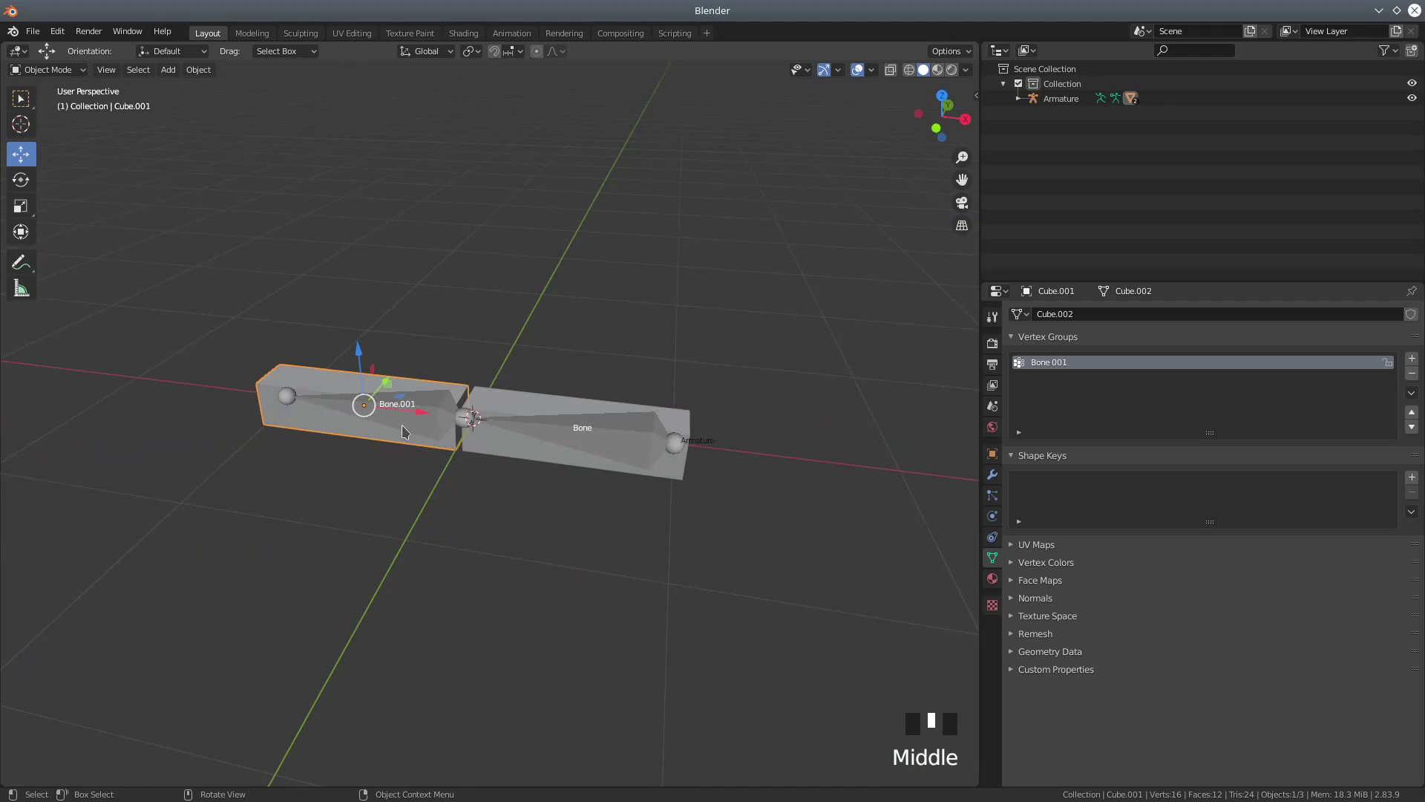
{"action": "scroll", "coordinate": [405, 540], "scroll_direction": "up", "scroll_amount": 3}
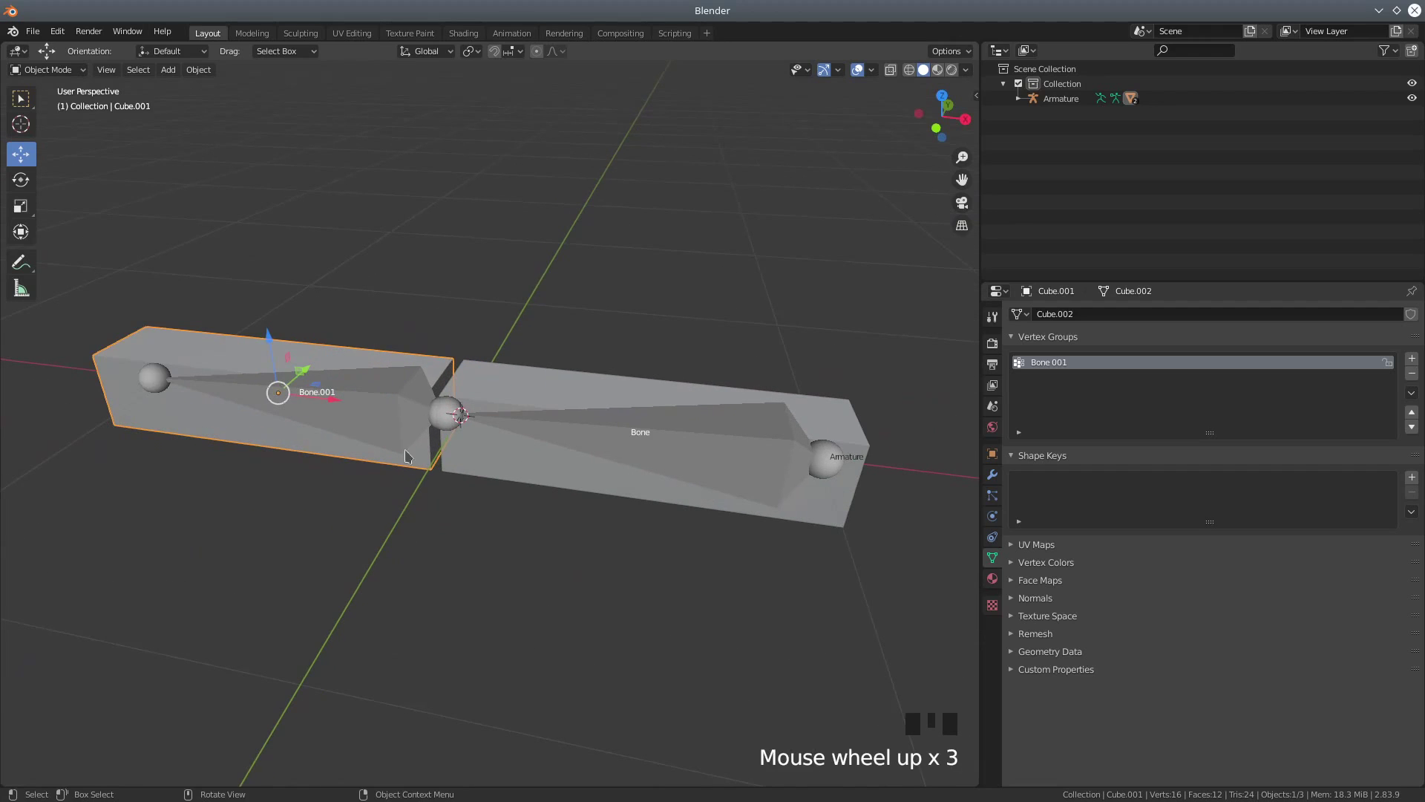
{"action": "left_click", "coordinate": [625, 448]}
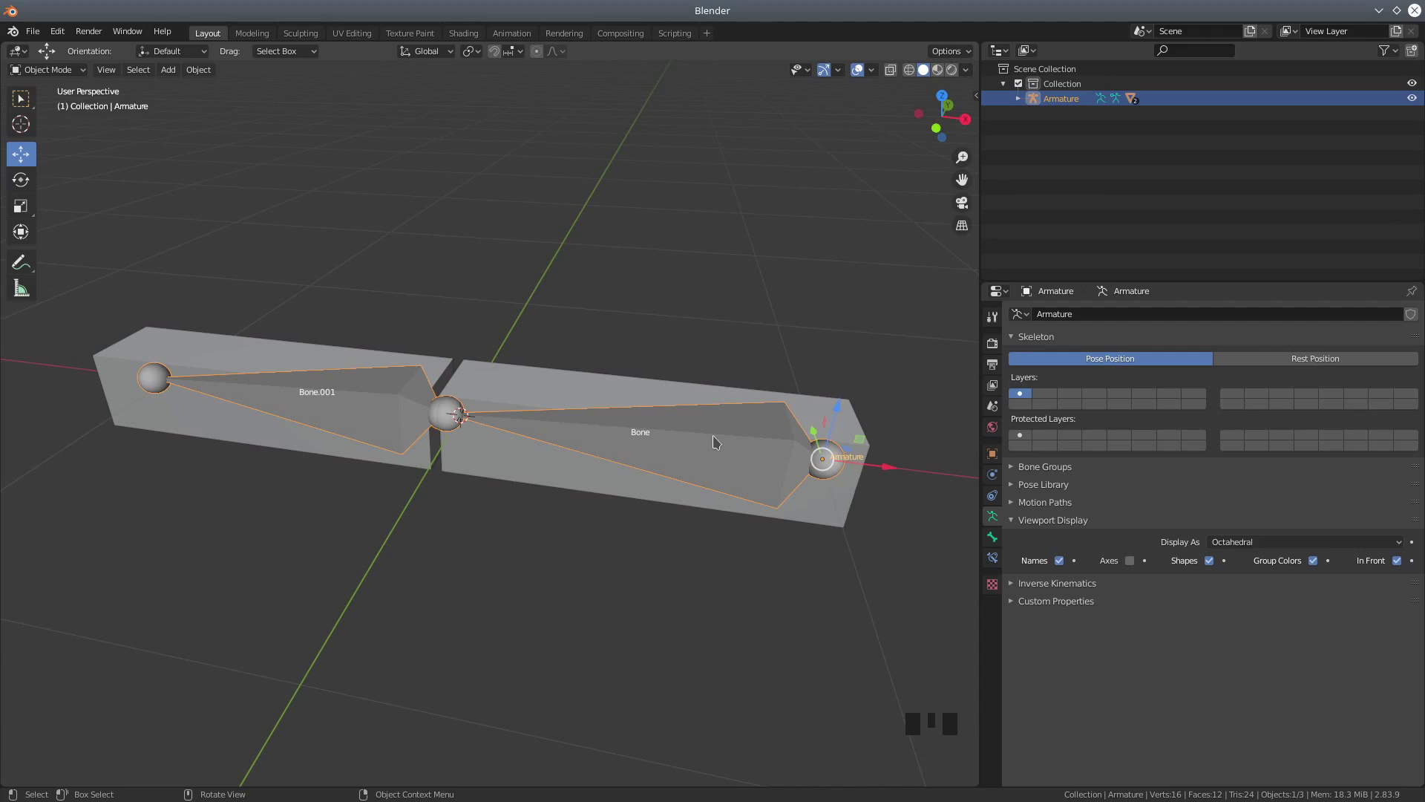
{"action": "scroll", "coordinate": [713, 438], "scroll_direction": "up", "scroll_amount": 1}
{"action": "scroll", "coordinate": [651, 446], "scroll_direction": "down", "scroll_amount": 2}
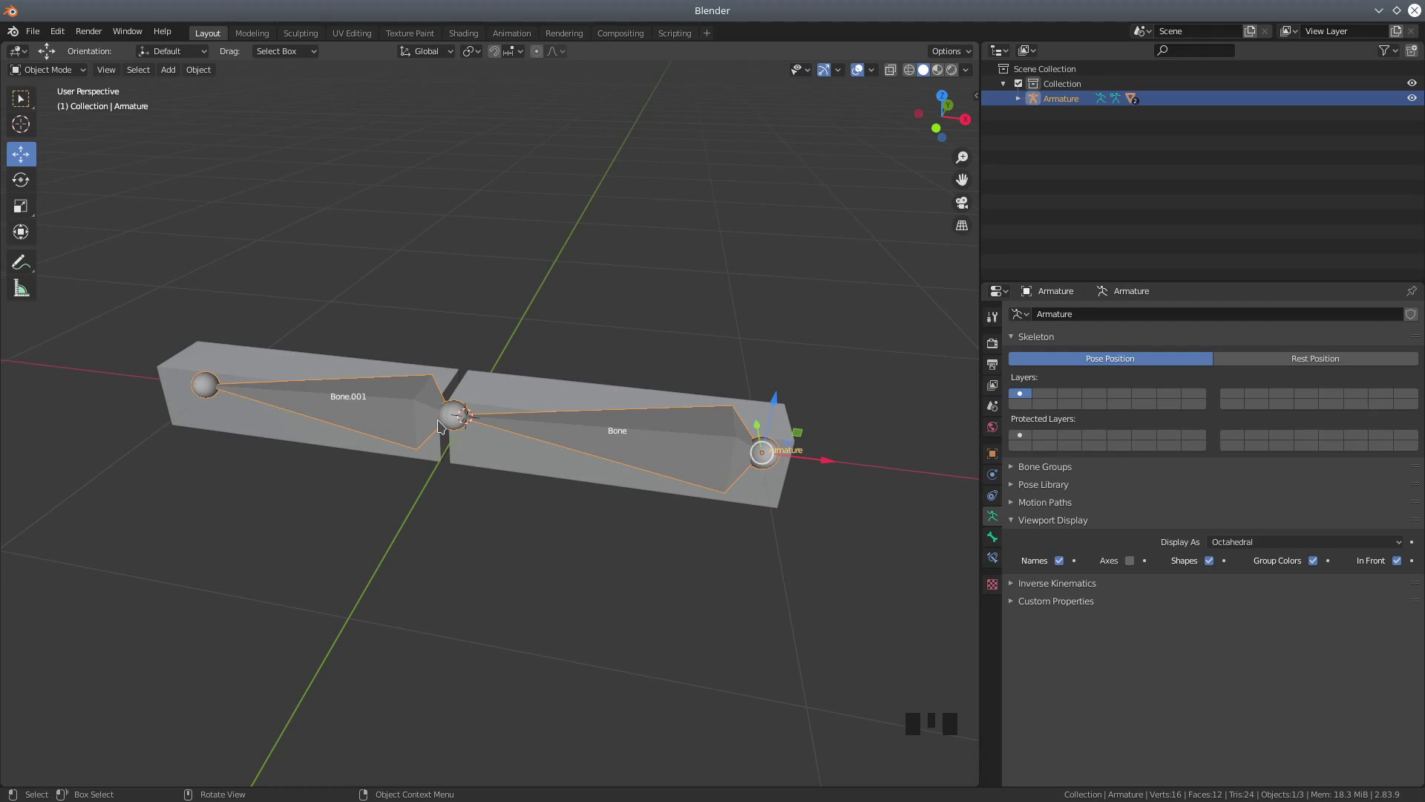
{"action": "middle_click_drag", "start_coordinate": [437, 425], "coordinate": [610, 470]}
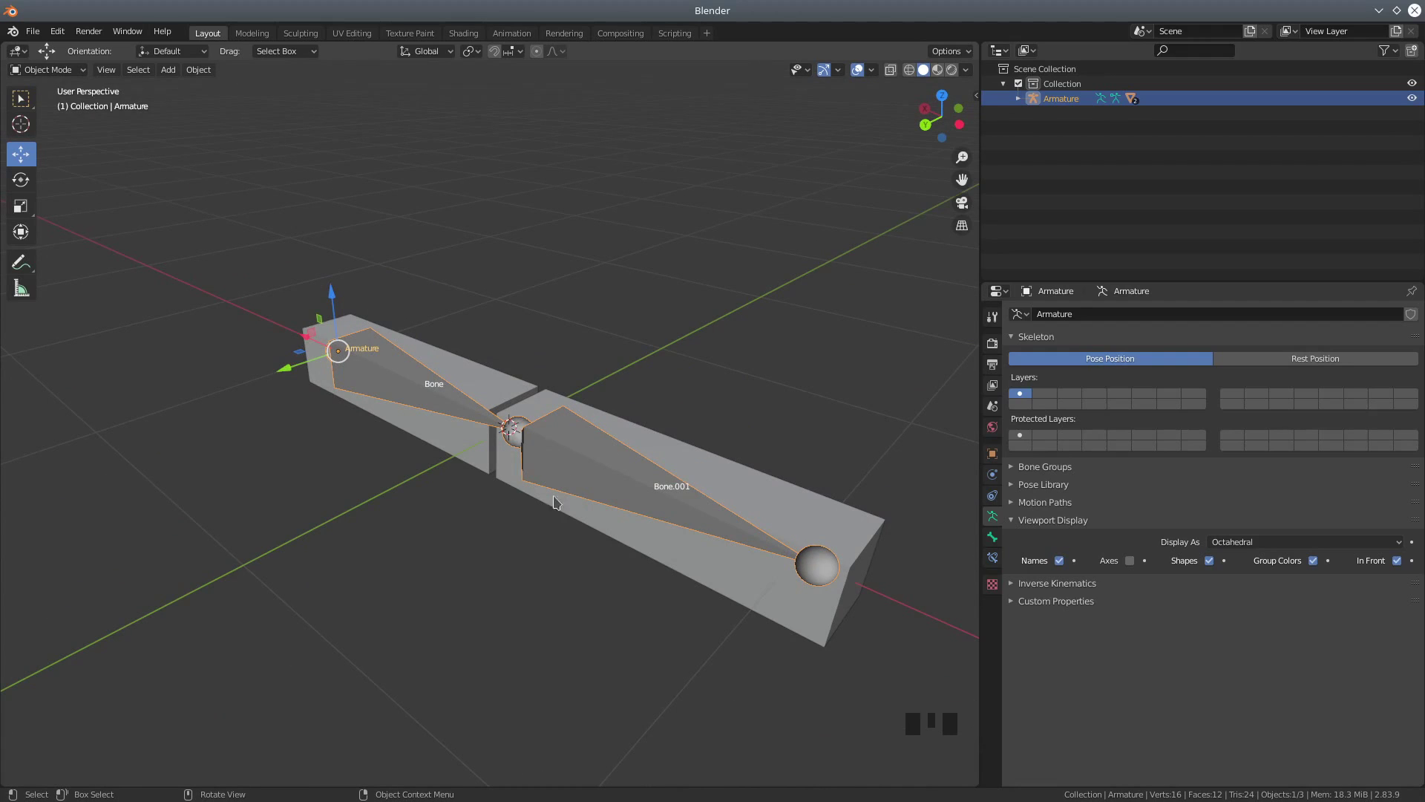
{"action": "middle_click_drag", "start_coordinate": [631, 523], "coordinate": [413, 507]}
{"action": "middle_click_drag", "start_coordinate": [512, 454], "coordinate": [490, 499]}
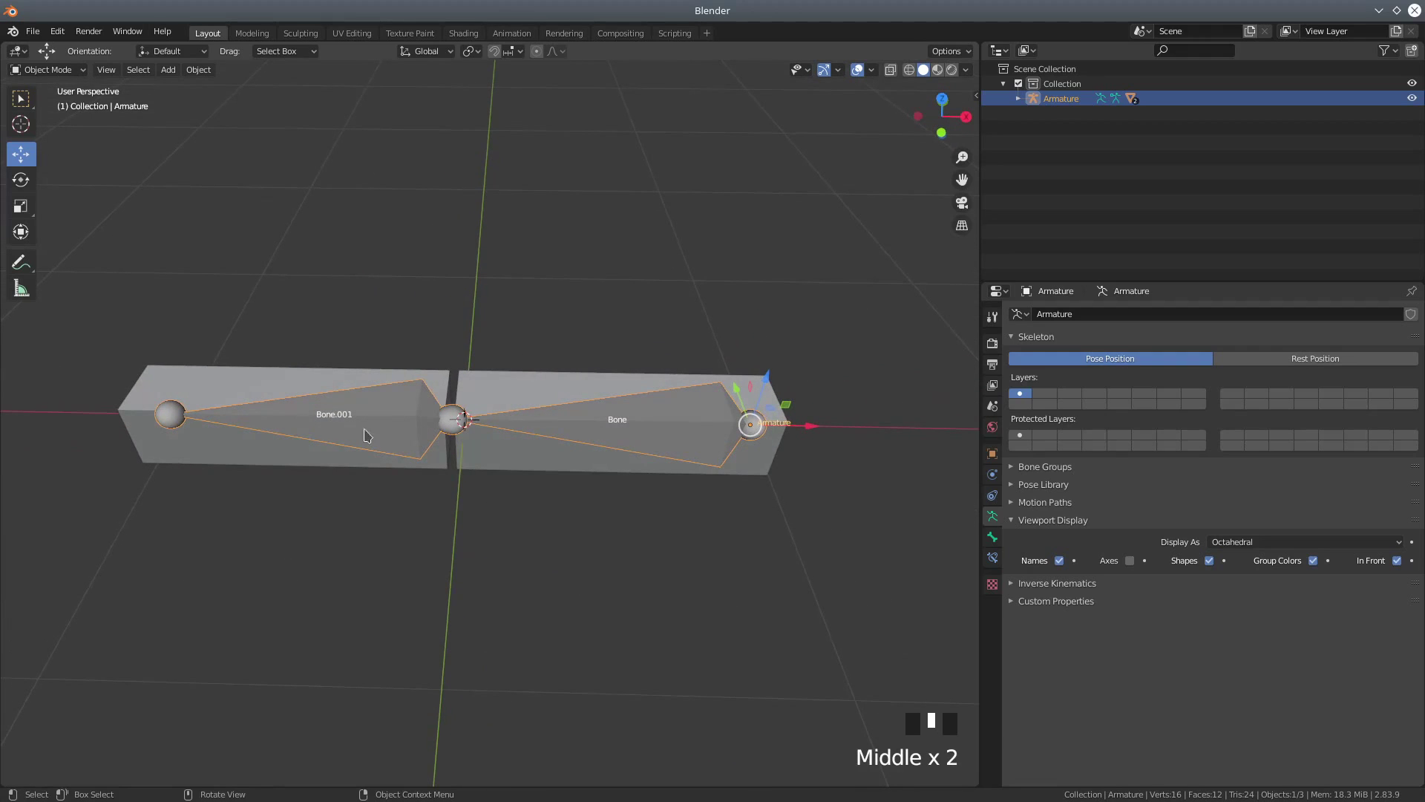